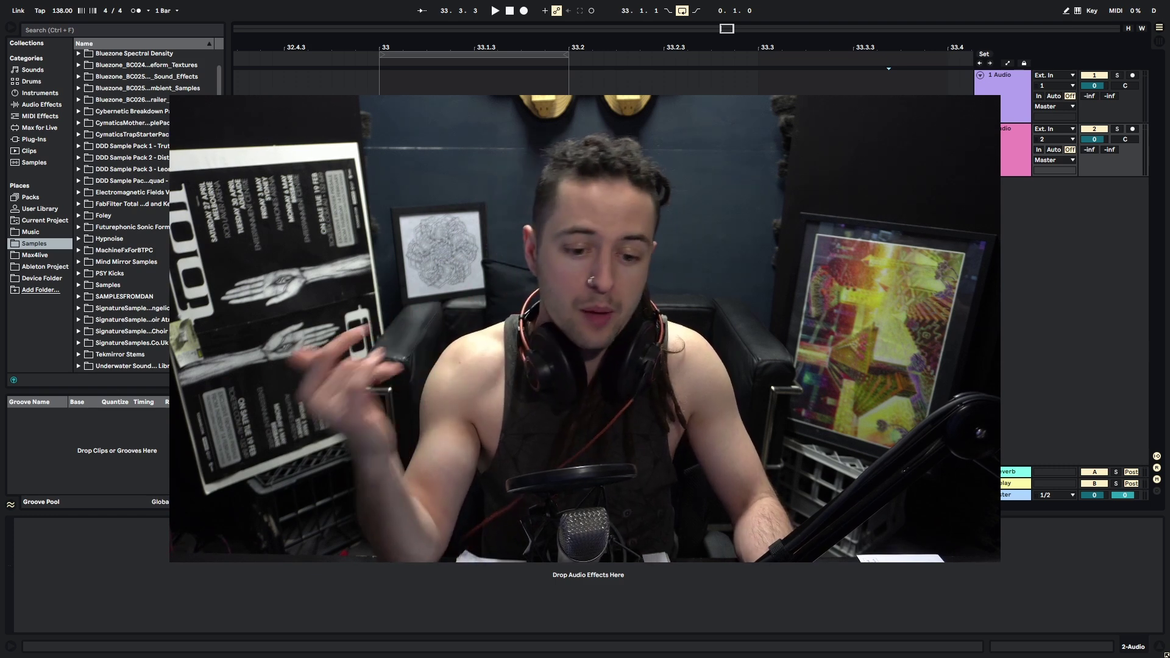
Switch to the File Explorer window with the psytrance samples, move it clear of the tracks, and return to Ableton Live.
key(alt+Tab)
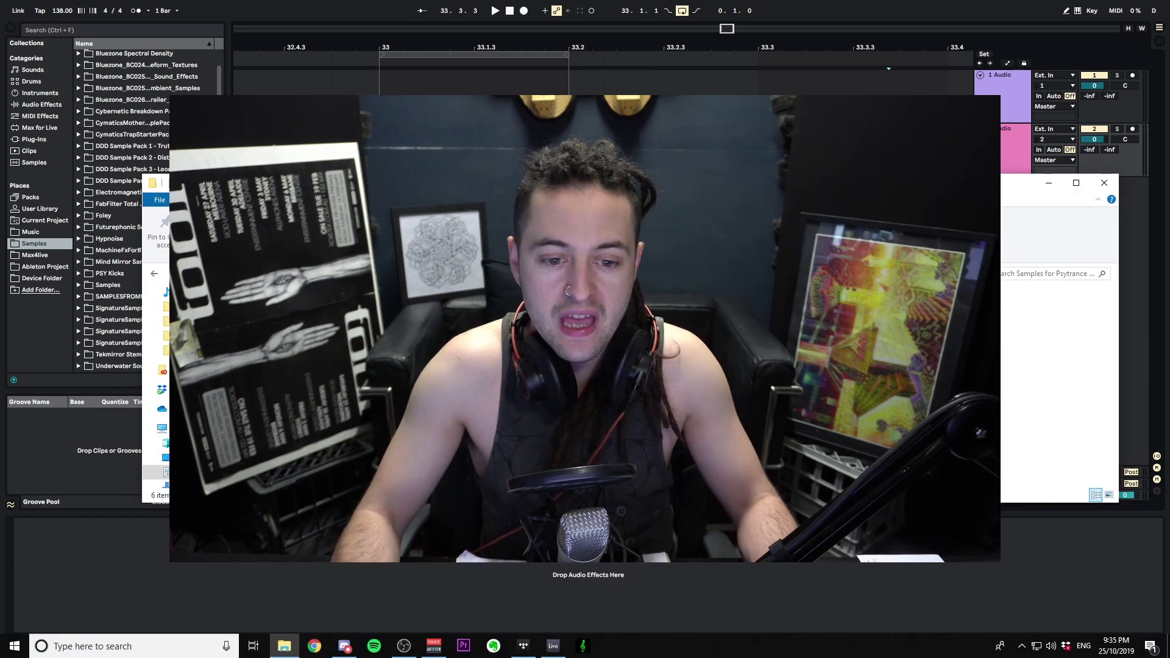
drag(585, 183, 594, 317)
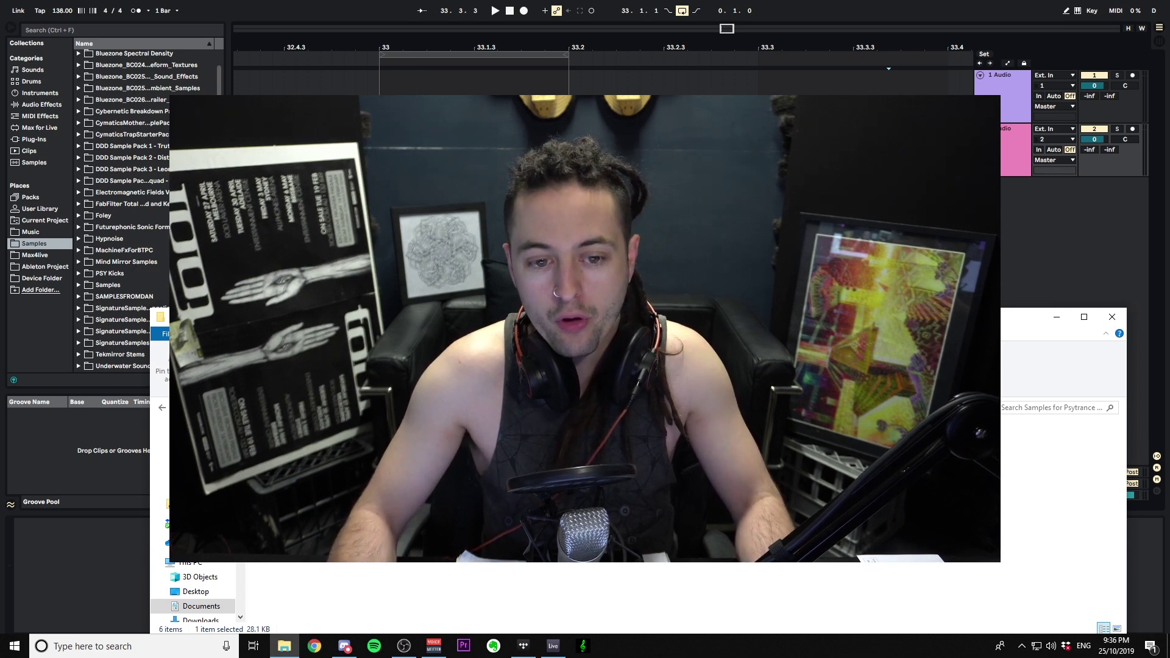
click(1032, 214)
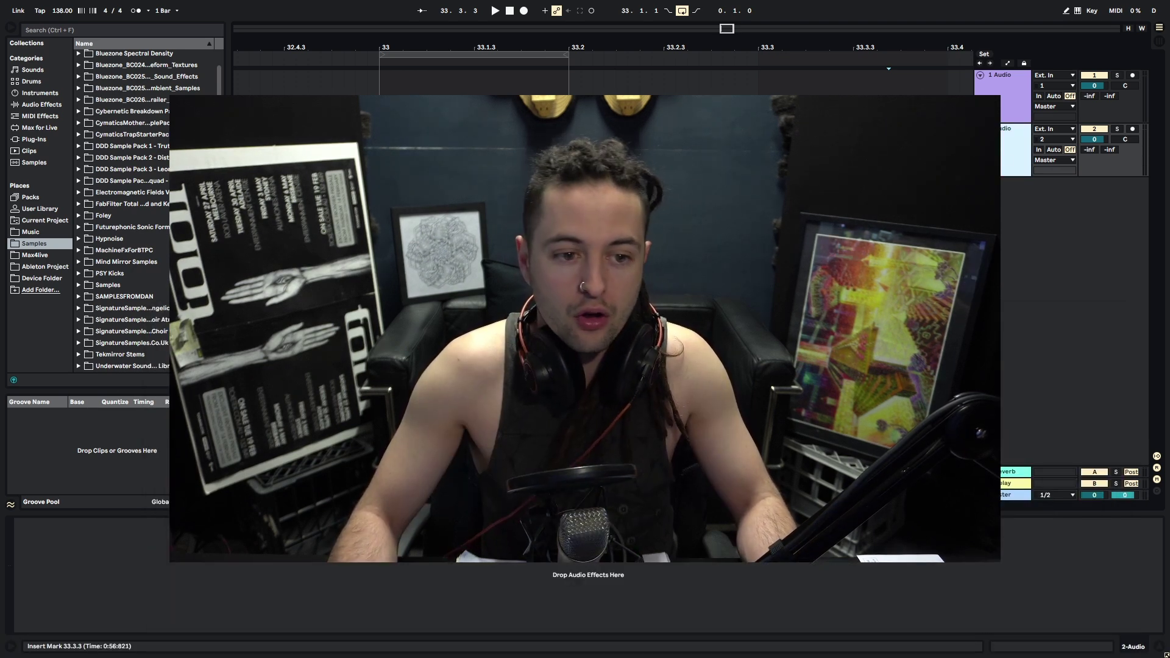
click(1003, 104)
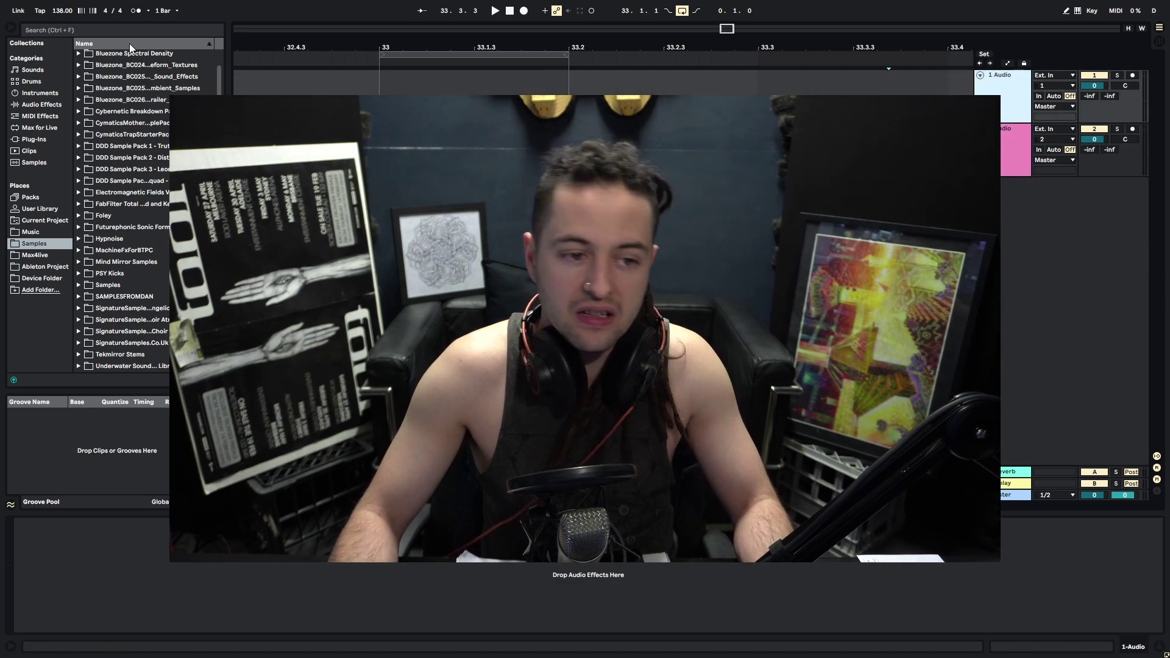
Create a new Live Set and return to the full-screen view.
key(F11)
click(9, 21)
click(41, 35)
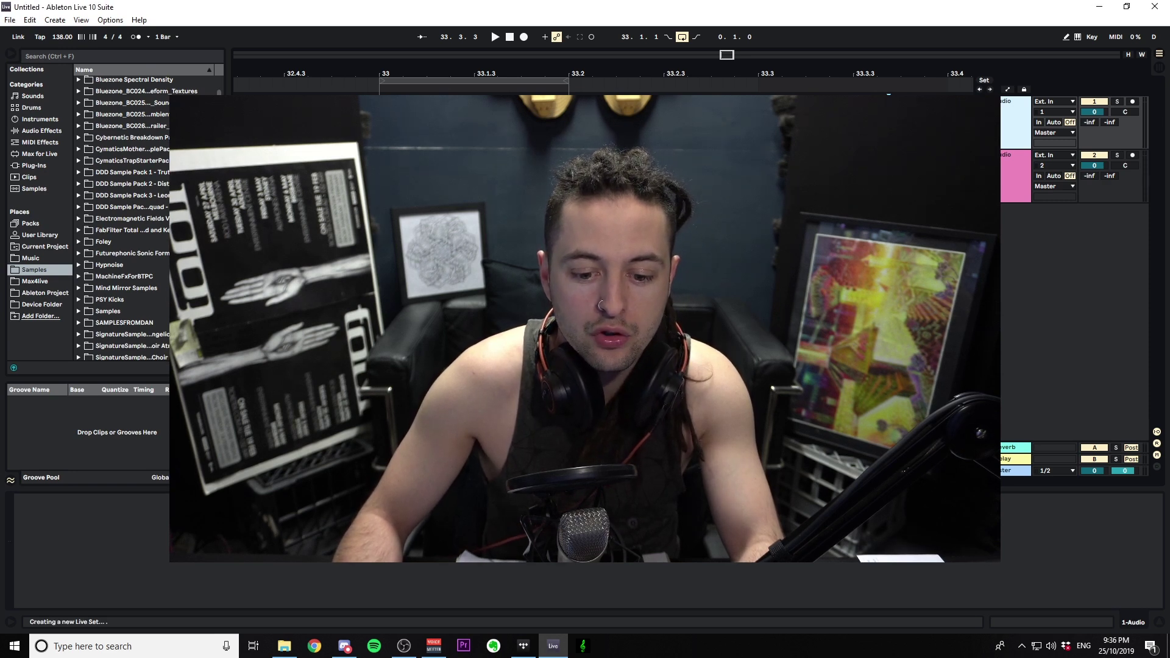
key(F11)
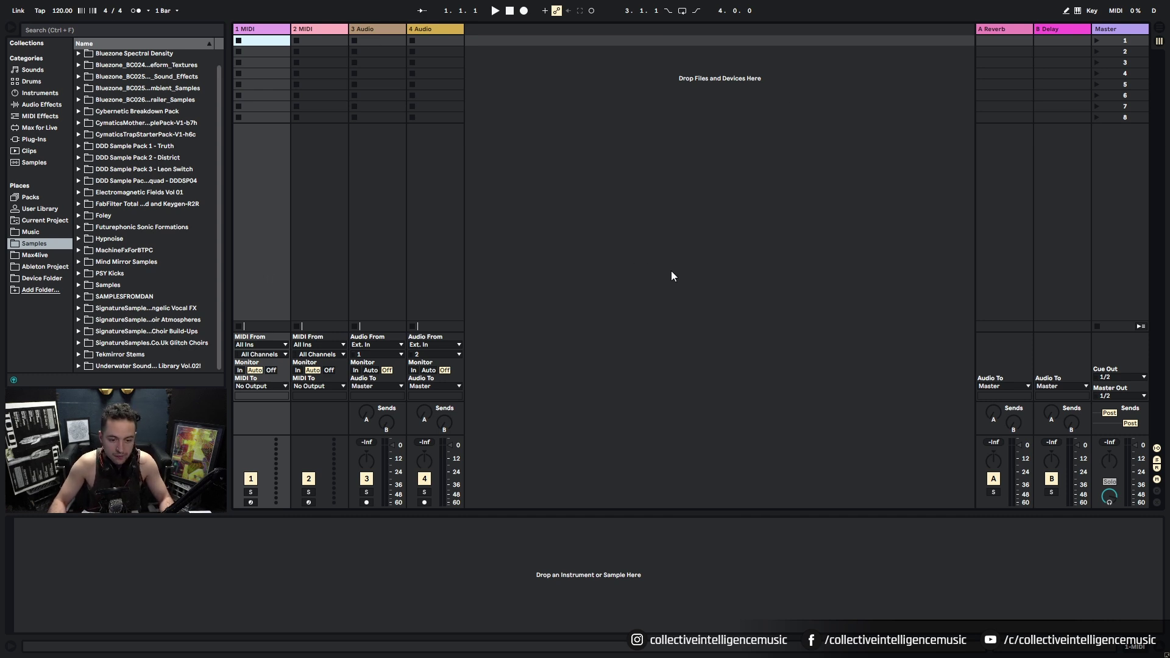
Switch to the Arrangement View and delete the 1 MIDI and 2 MIDI tracks.
key(Tab)
click(1008, 113)
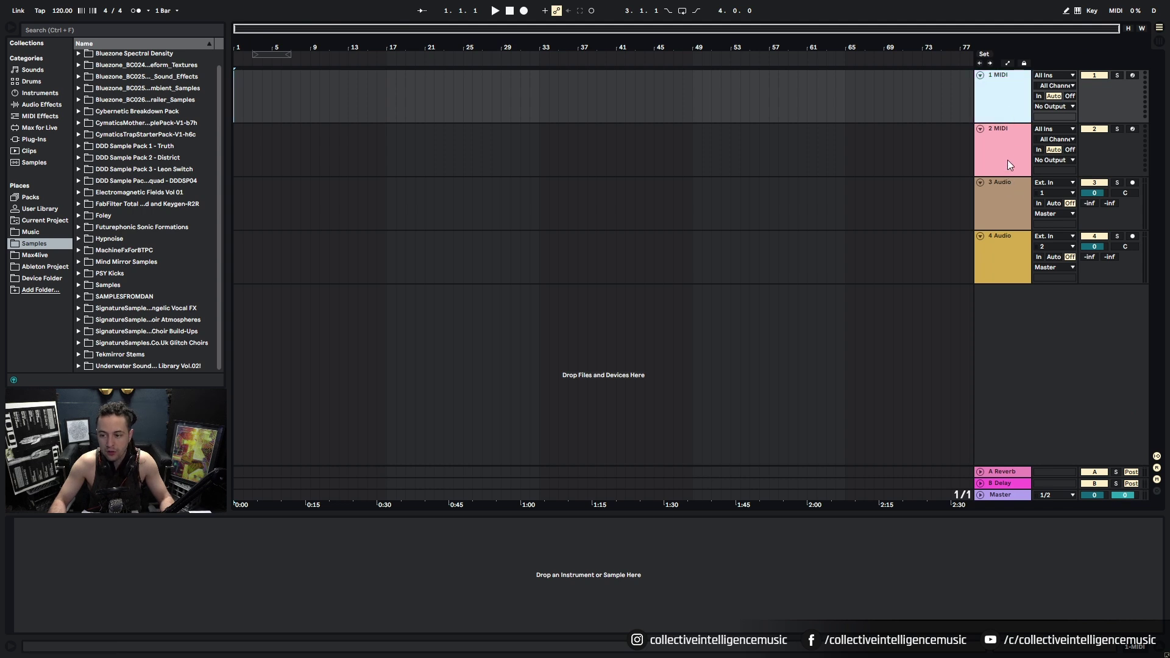
click(1008, 159)
click(1007, 104)
click(1010, 152)
click(1007, 100)
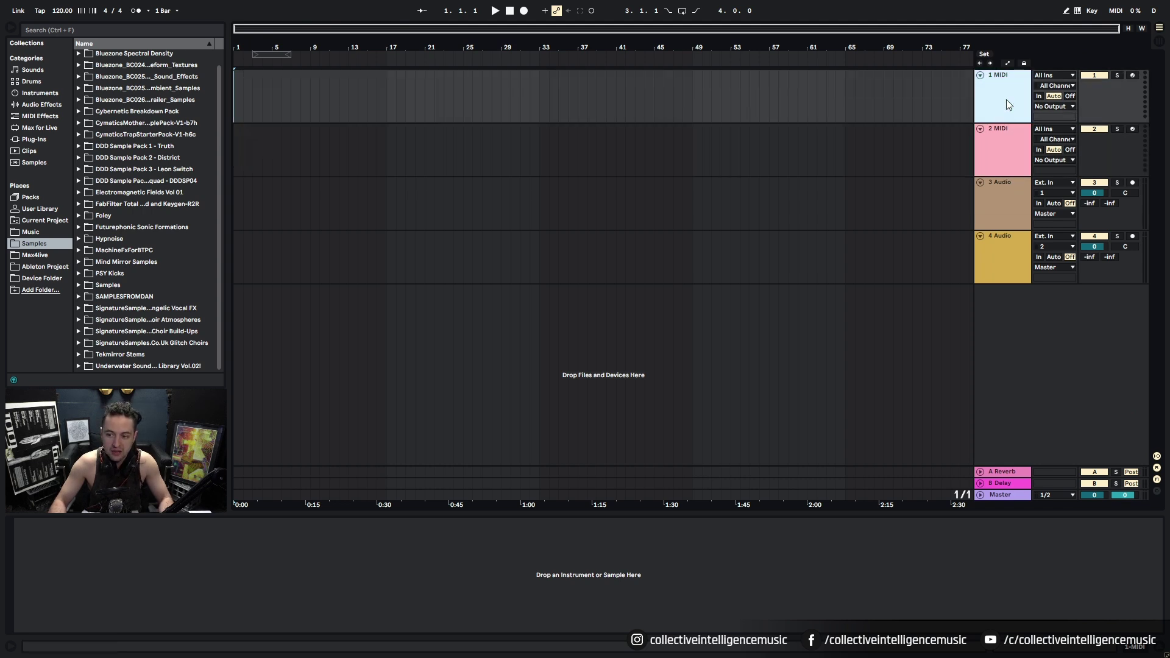
shift+click(1012, 149)
key(Delete)
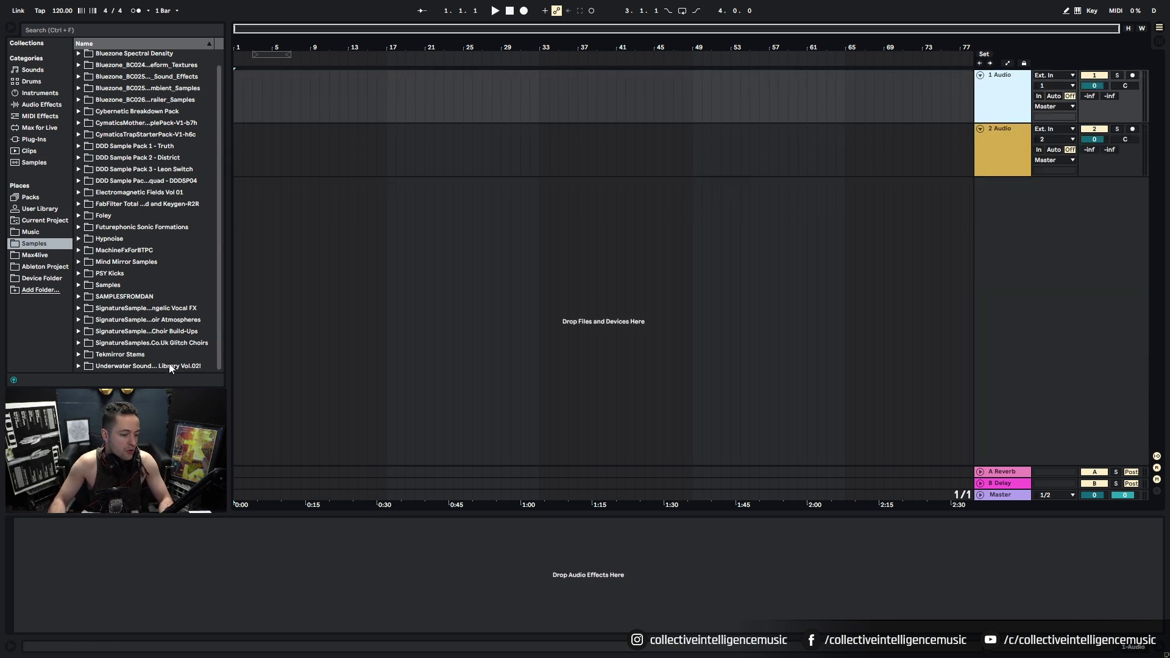
From the File Explorer sample folder, place PsyKick.wav and PsyBass.wav on separate tracks at bar 33 and PsySnare.wav on a third track at bar 34.
key(alt+Tab)
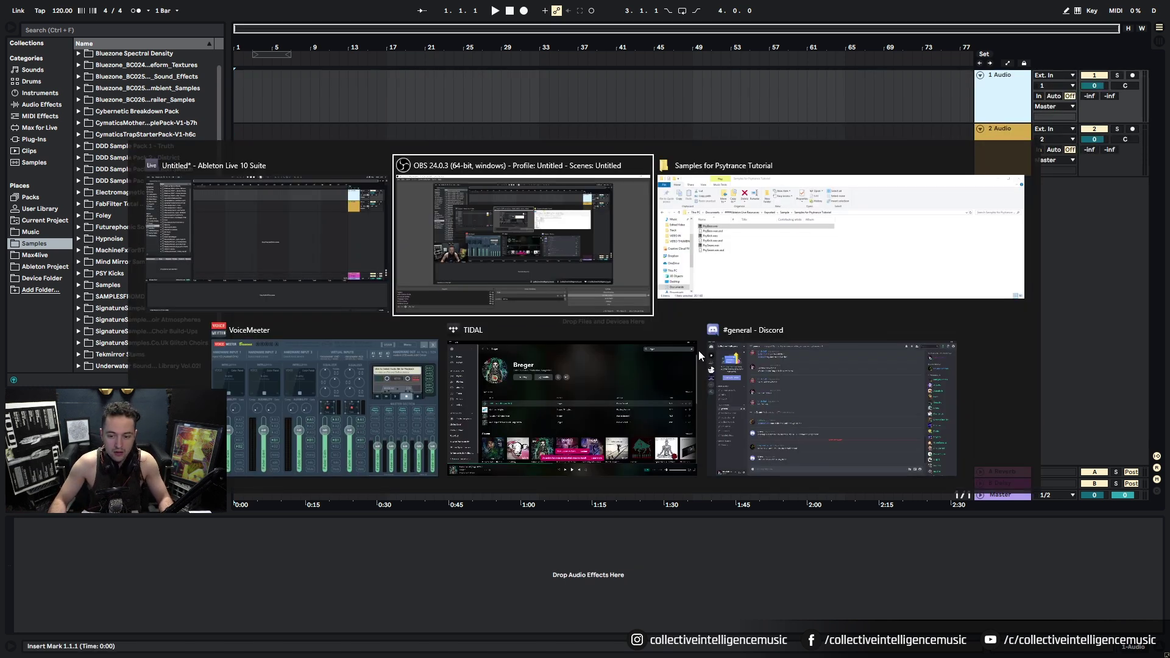
key(alt+Tab)
click(287, 471)
drag(285, 472, 544, 96)
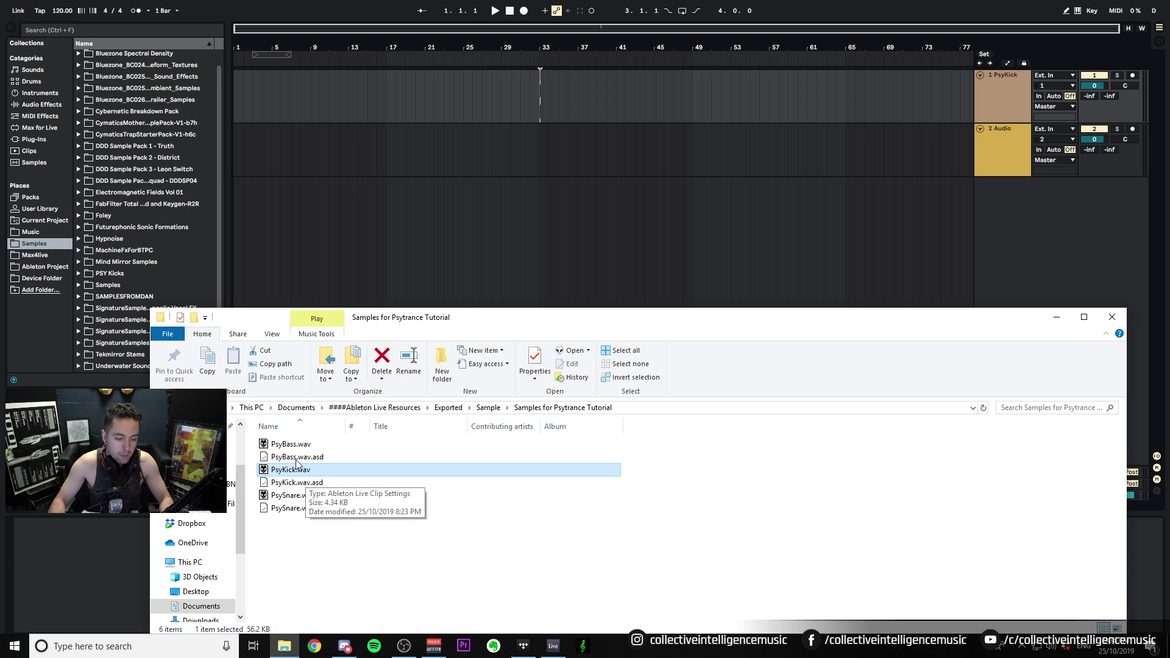
mouse_move(291, 444)
mouse_down()
mouse_move(550, 198)
mouse_move(541, 163)
mouse_up()
mouse_move(292, 495)
mouse_down()
mouse_move(439, 482)
mouse_move(558, 265)
mouse_move(553, 232)
mouse_move(540, 232)
mouse_move(603, 236)
mouse_move(548, 234)
mouse_up()
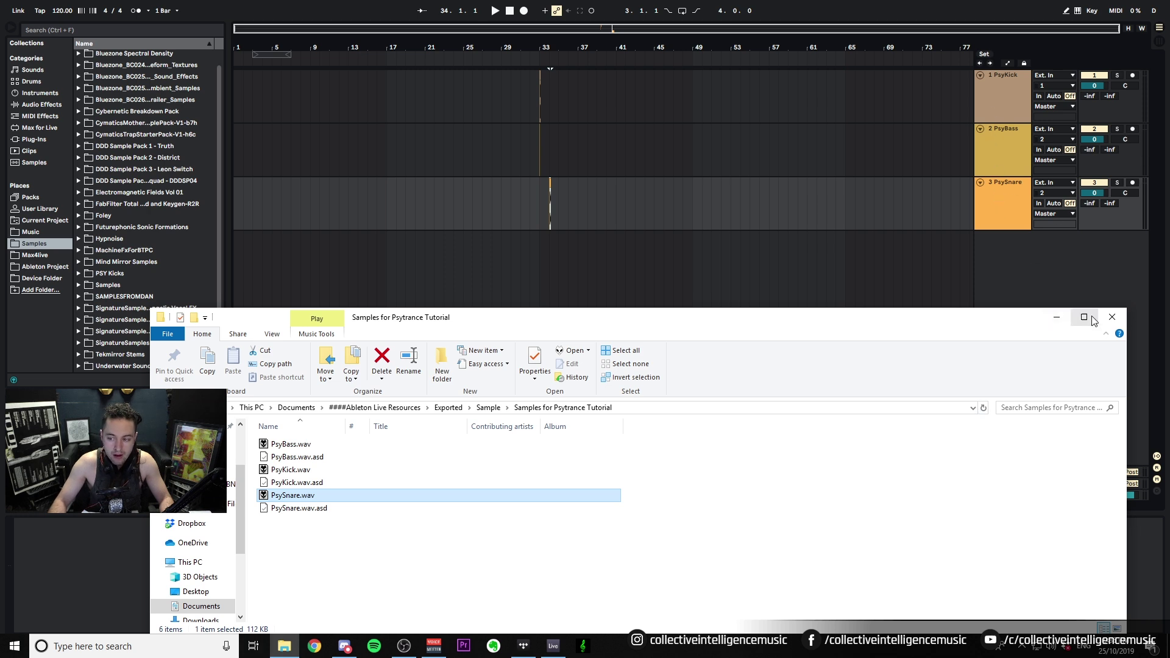
click(1112, 317)
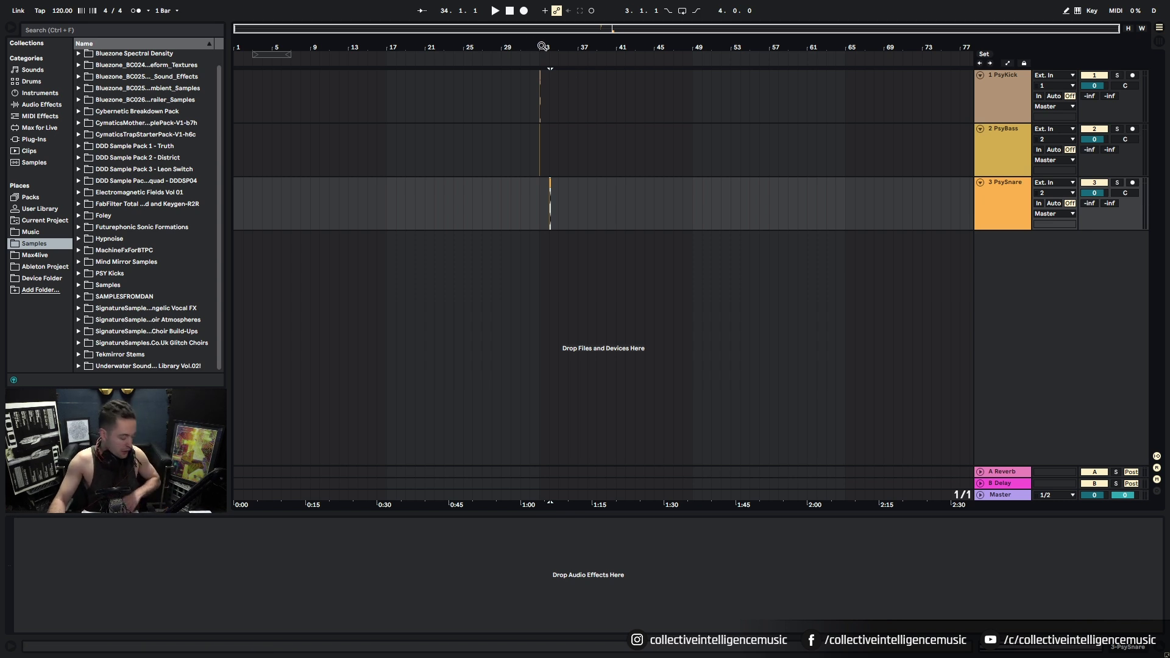
Set the project tempo to 138 BPM.
mouse_move(543, 46)
mouse_down()
mouse_move(543, 67)
mouse_move(793, 152)
mouse_move(429, 137)
mouse_move(490, 44)
mouse_move(529, 43)
mouse_up()
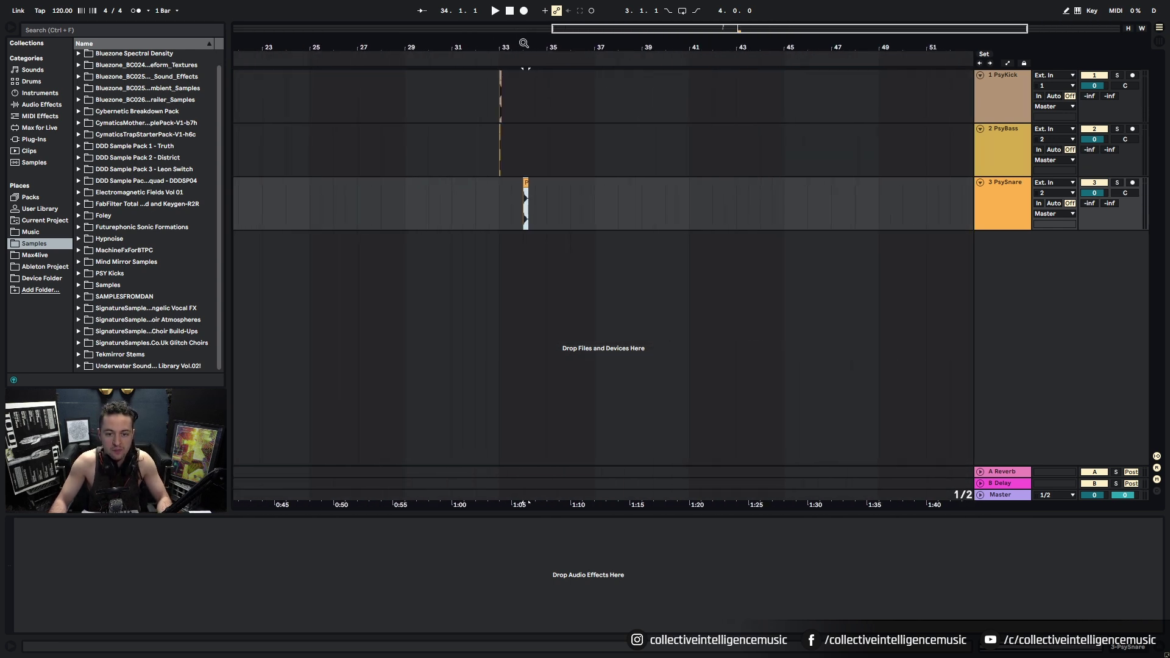
drag(512, 45, 390, 42)
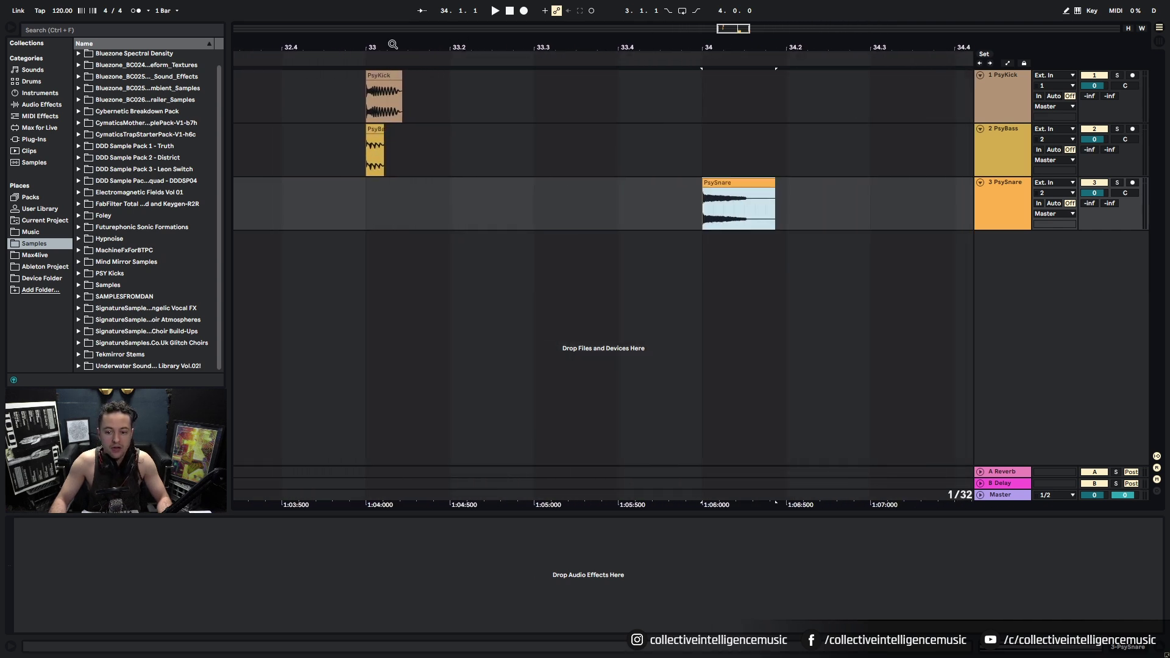
drag(358, 78, 700, 224)
click(510, 148)
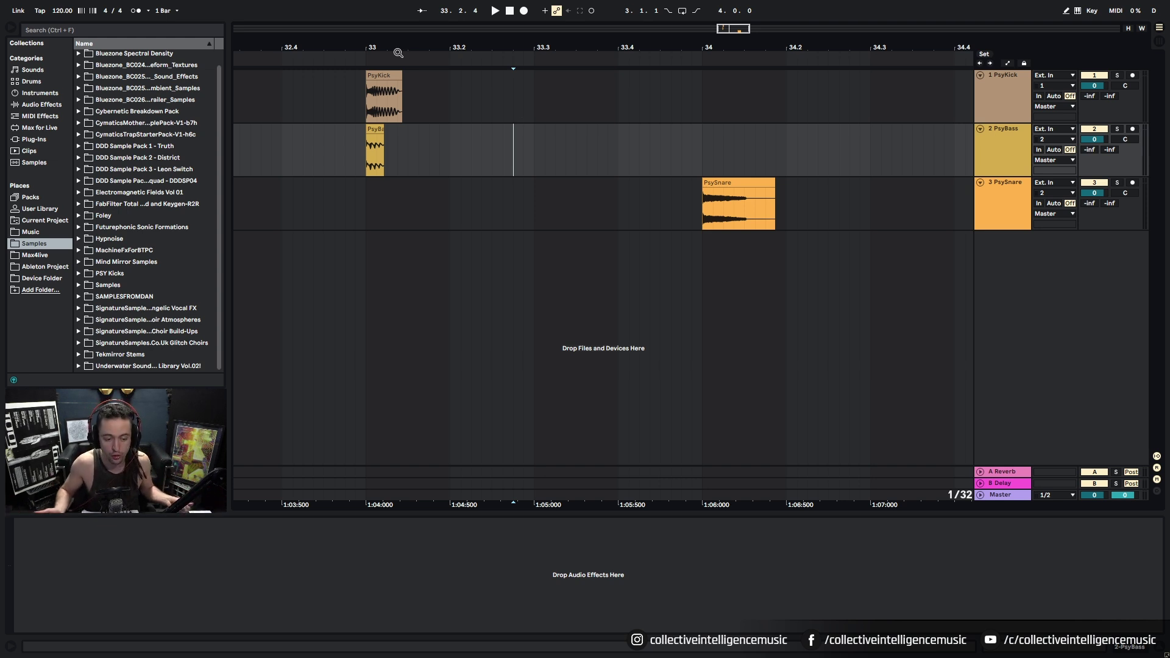
click(59, 11)
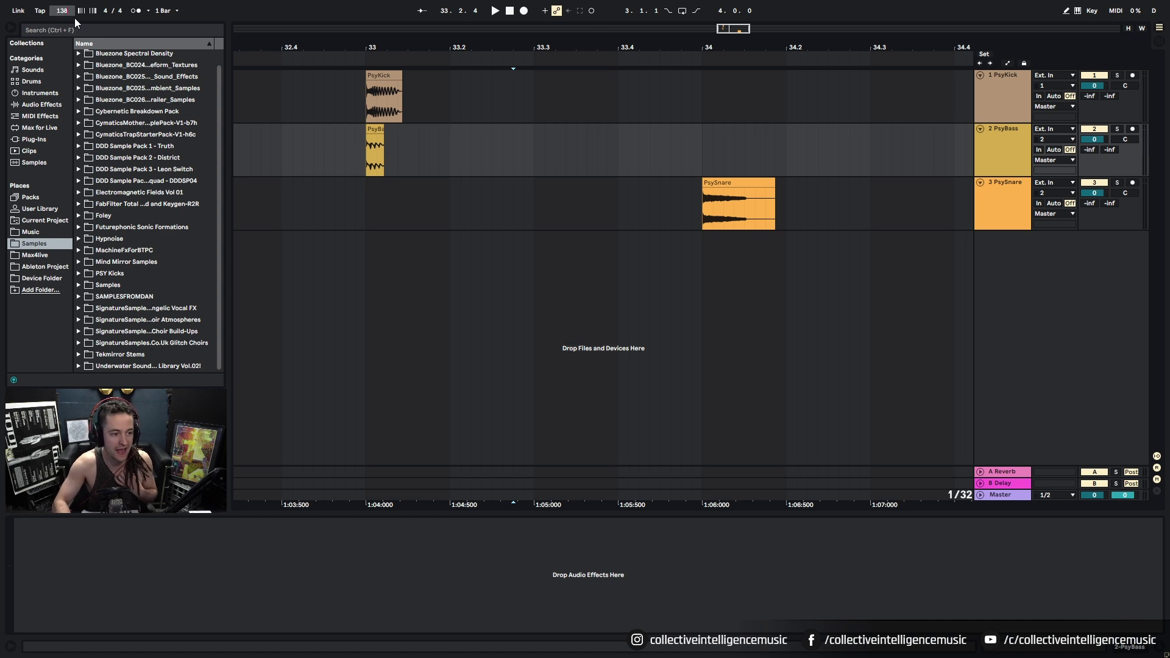
key(Return)
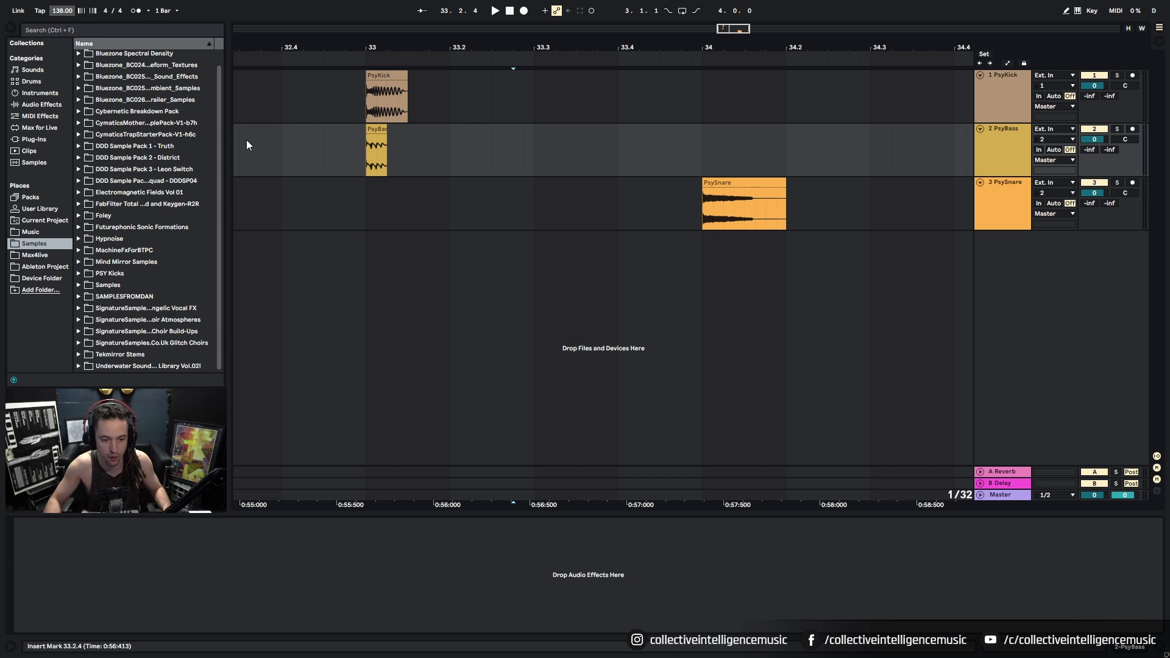
Move the PsyBass clip to 33.1.3, directly after the end of the PsyKick clip.
drag(352, 104, 438, 108)
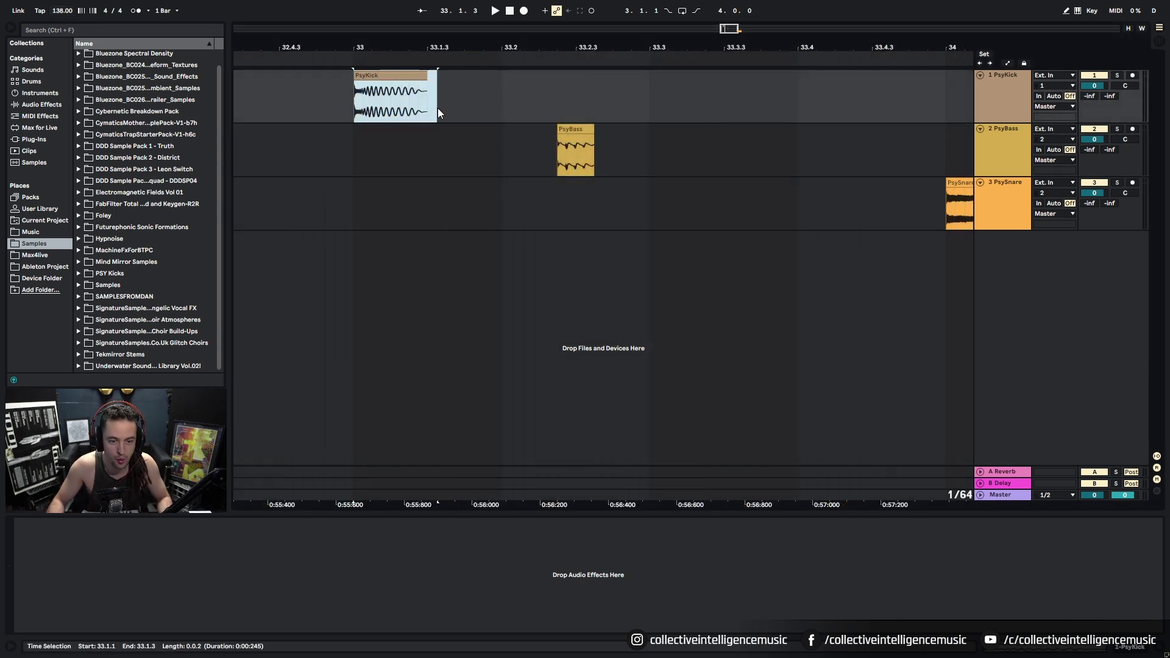
click(446, 128)
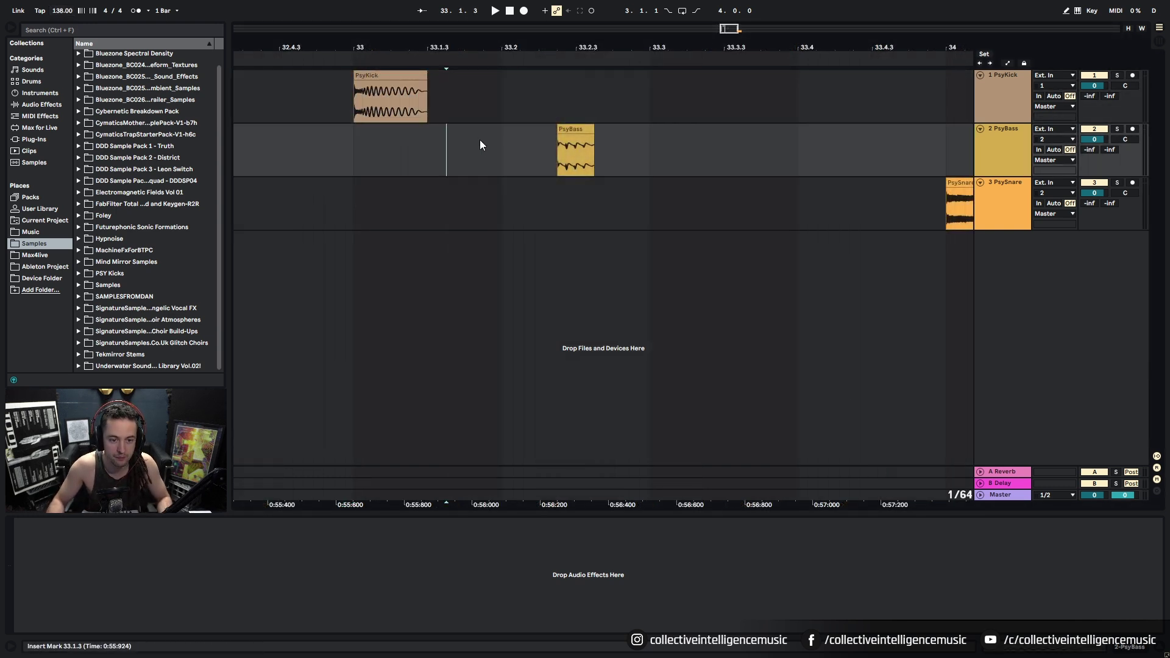
drag(573, 131, 447, 151)
Set the arrangement to a fixed grid of 1/16.
right_click(382, 163)
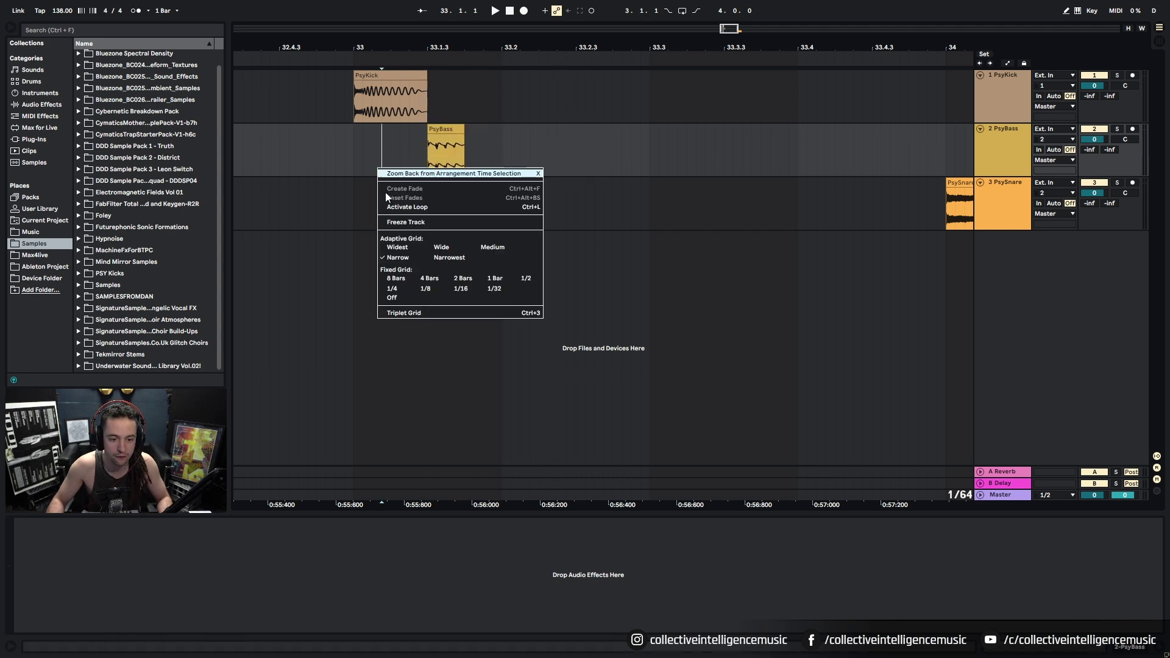
click(463, 291)
right_click(568, 261)
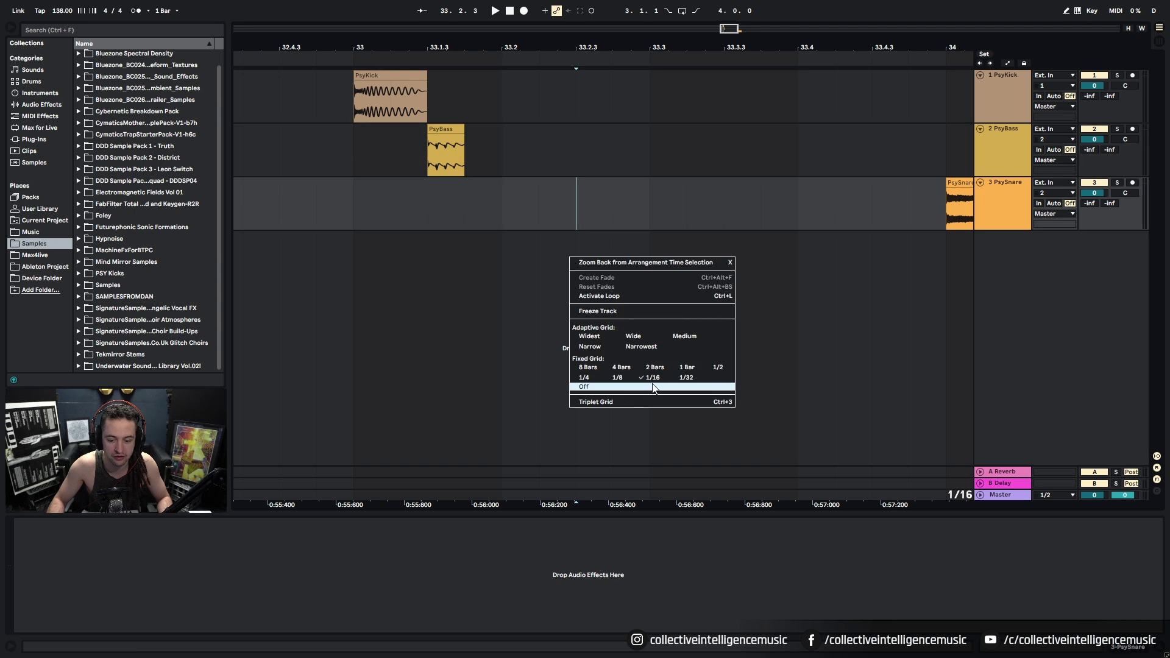
right_click(564, 113)
right_click(533, 159)
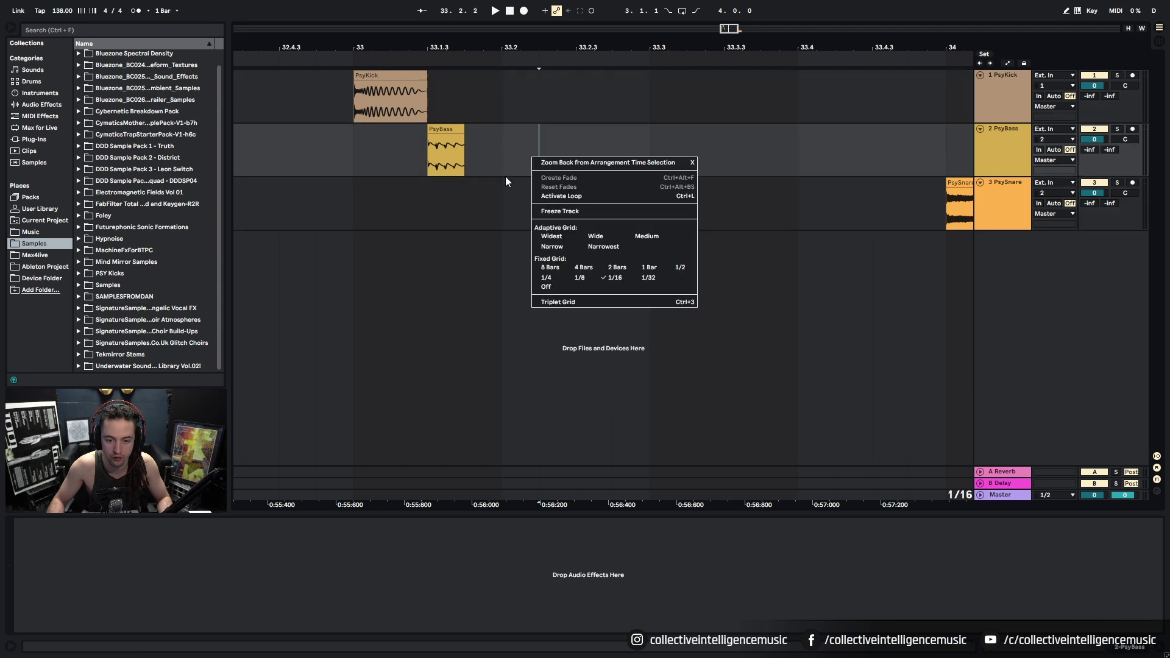
click(615, 279)
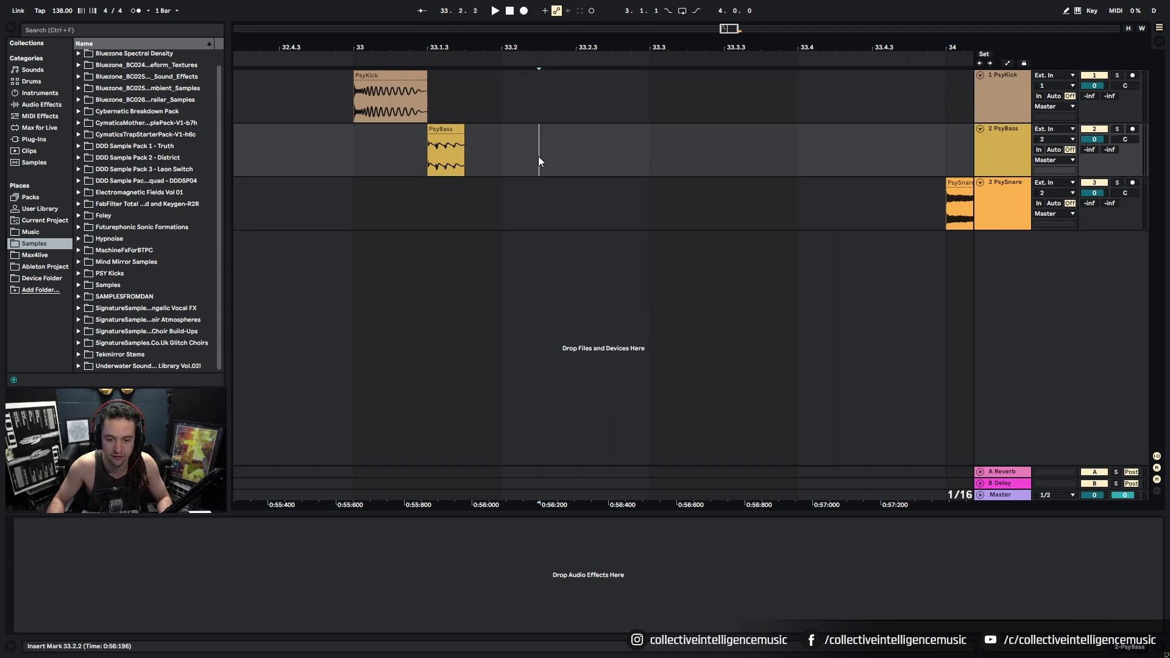
drag(620, 159, 637, 161)
drag(516, 152, 537, 158)
mouse_move(577, 168)
mouse_down()
mouse_move(543, 167)
mouse_move(581, 168)
mouse_up()
click(522, 168)
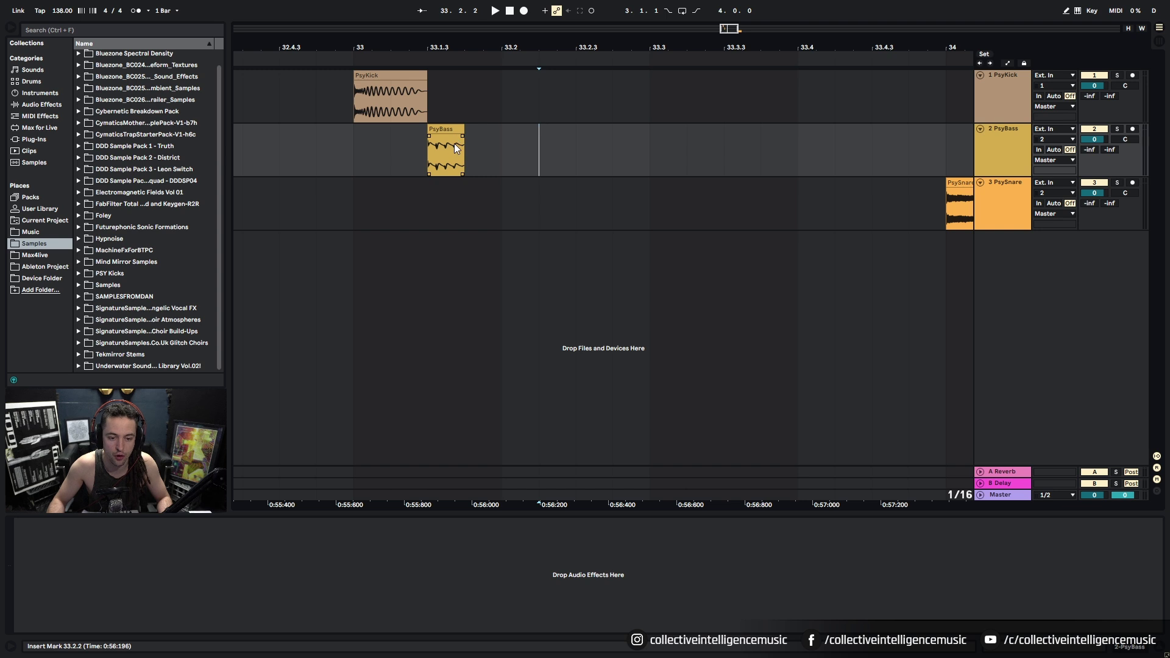
Move the PsyBass clip to 33.1.2, one sixteenth after the start of the kick.
drag(385, 141, 426, 140)
click(436, 129)
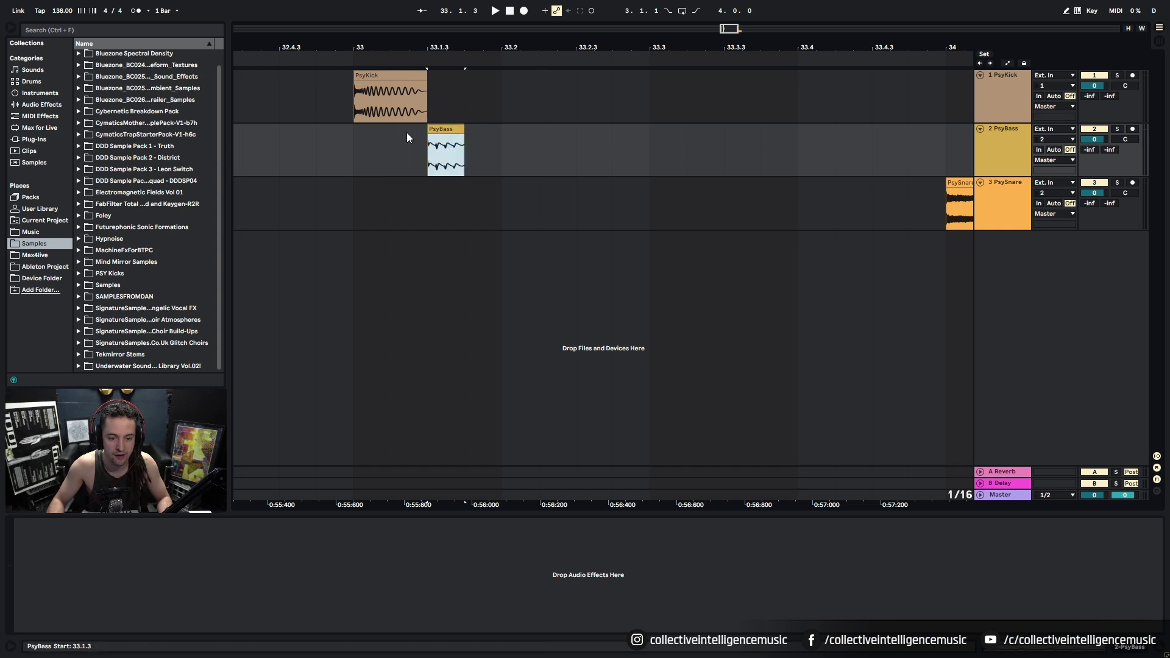
drag(357, 133, 404, 133)
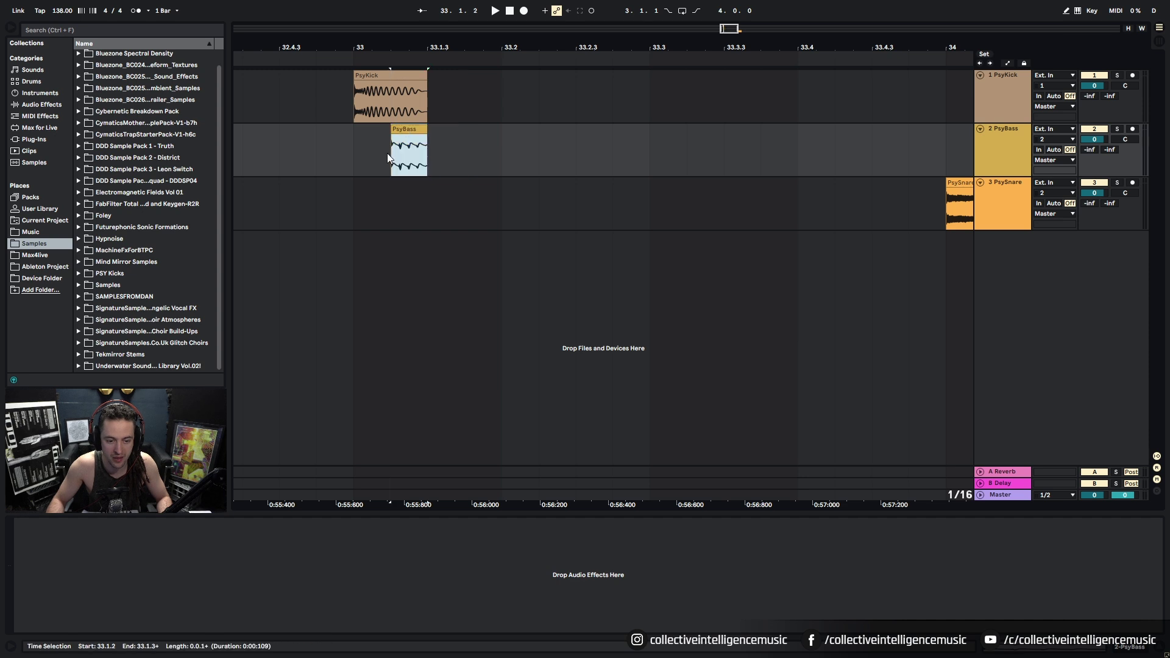
click(438, 168)
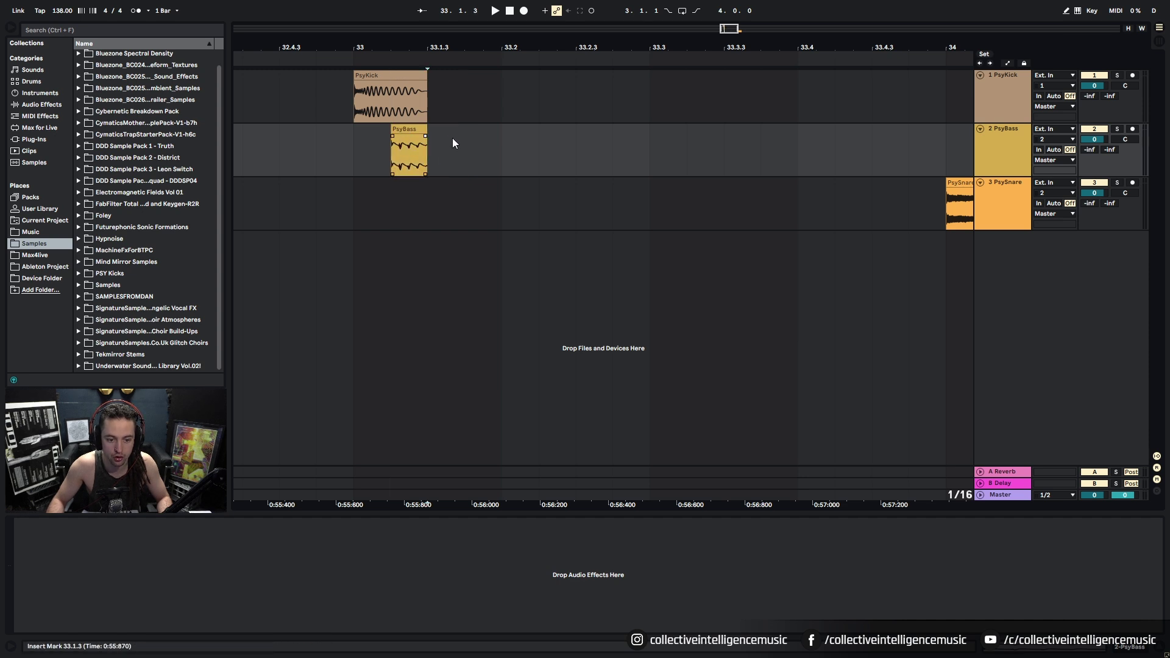
drag(483, 150, 406, 159)
click(482, 159)
drag(482, 159, 515, 178)
click(528, 175)
Add two copies of the PsyBass clip at 33.1.3 and 33.1.4, filling the remaining sixteenths of the beat.
click(416, 130)
click(416, 132)
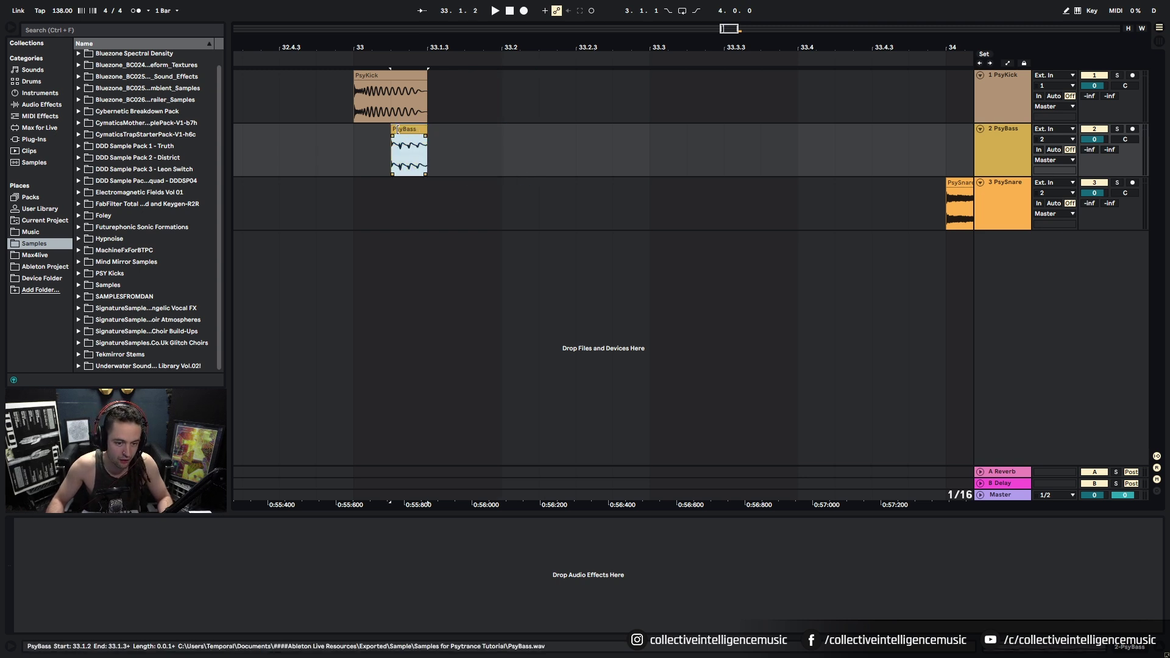
click(376, 134)
click(401, 132)
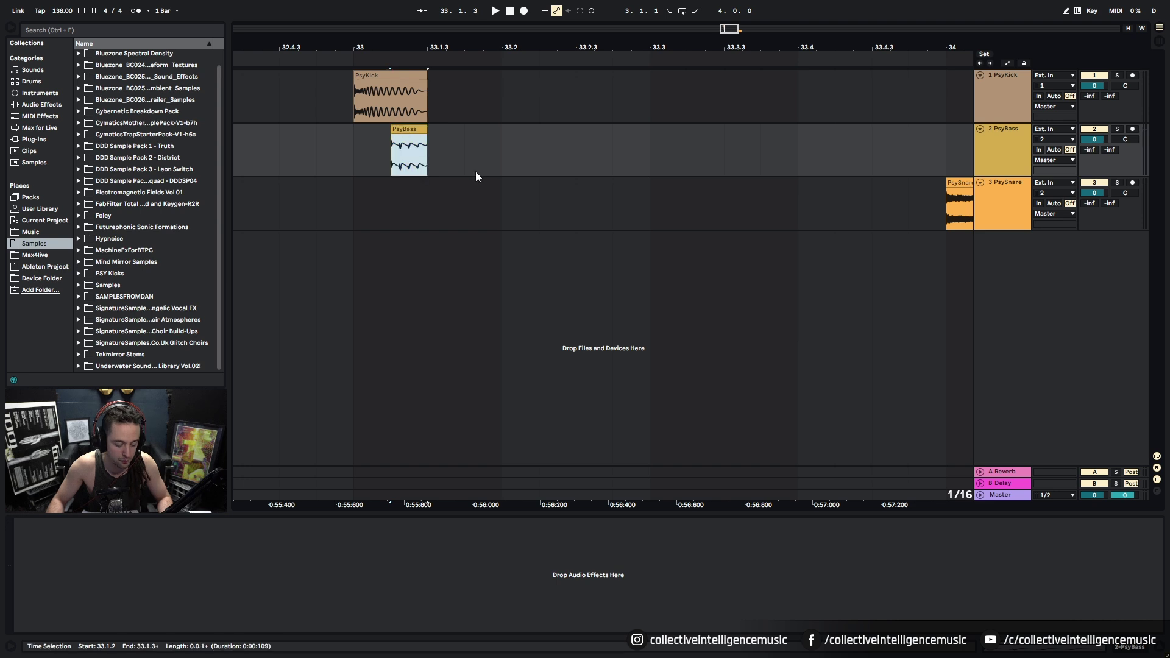
key(ctrl+d)
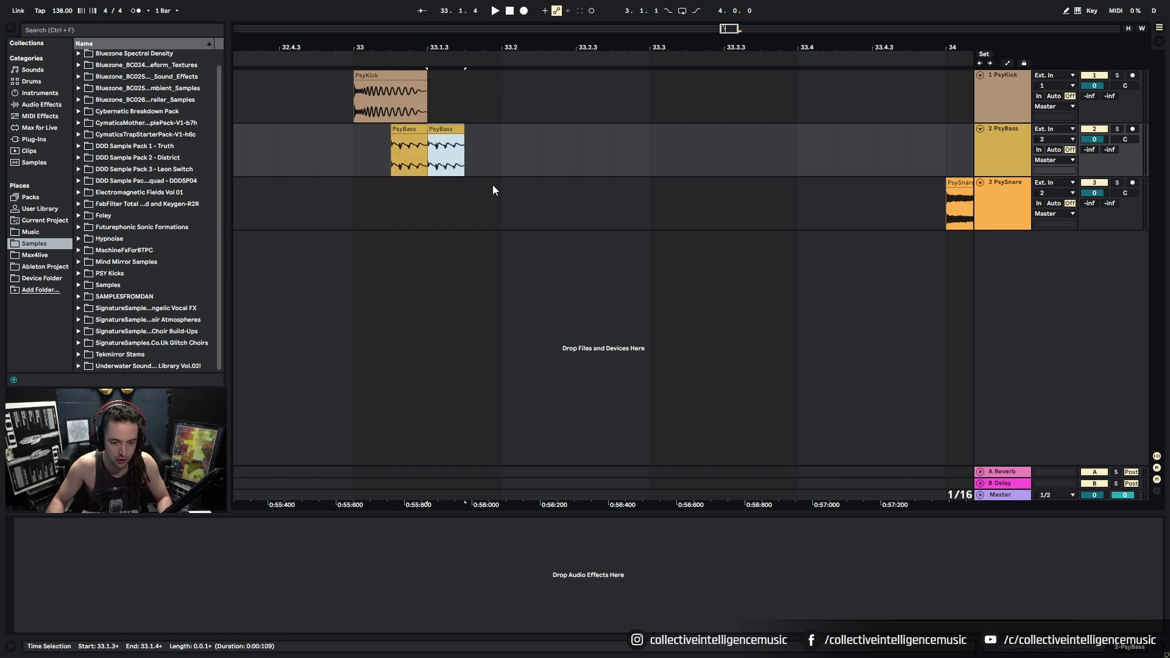
click(467, 142)
click(442, 129)
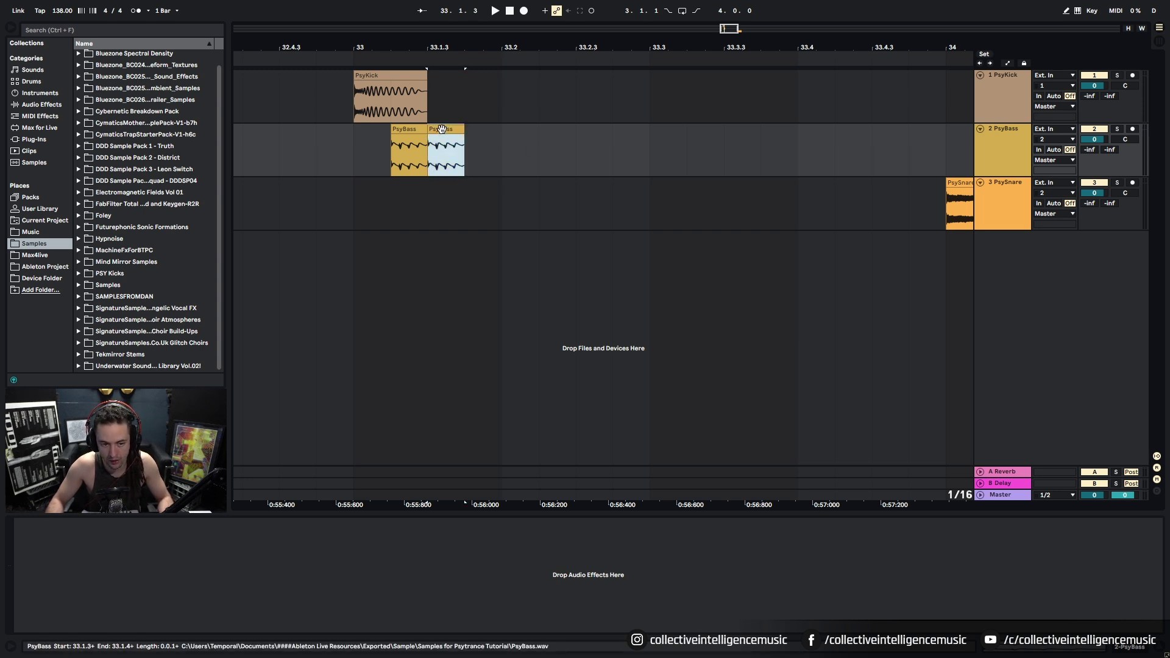
click(473, 133)
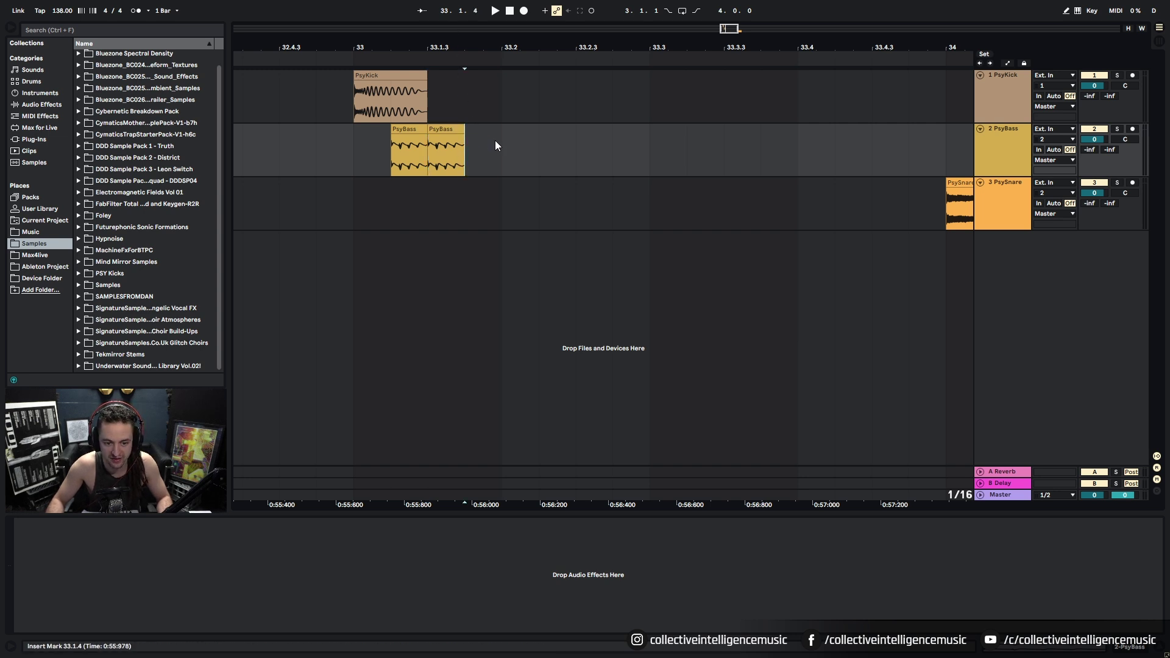
key(ctrl+v)
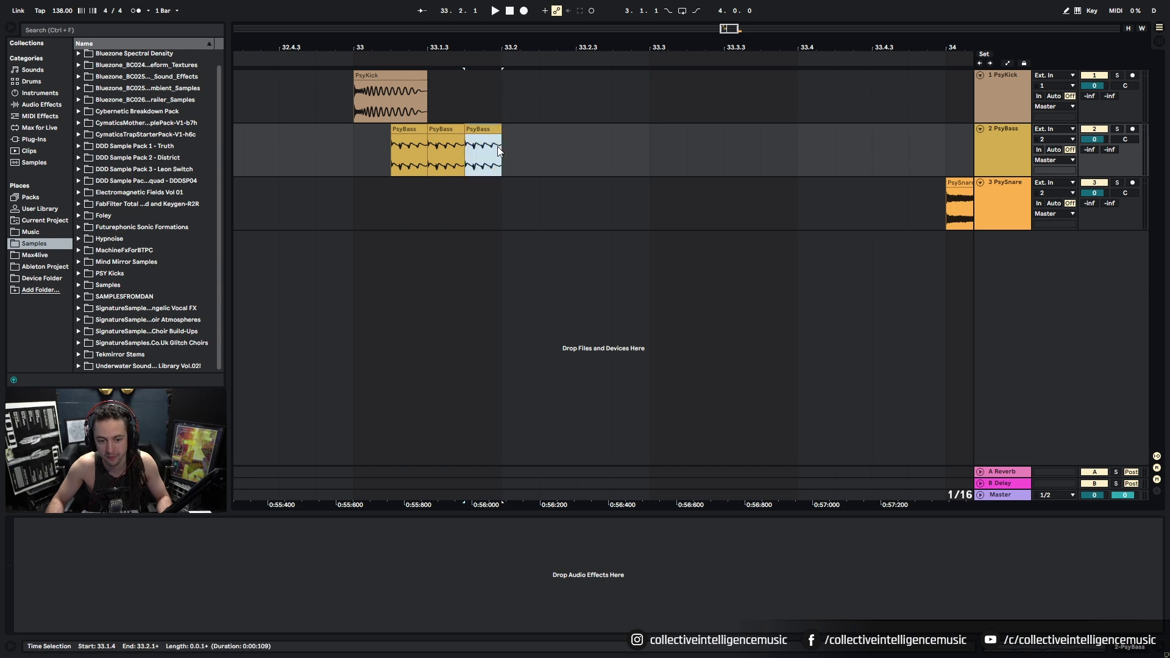
Play the kick and bass pattern from 33.1.1.
click(354, 150)
key(space)
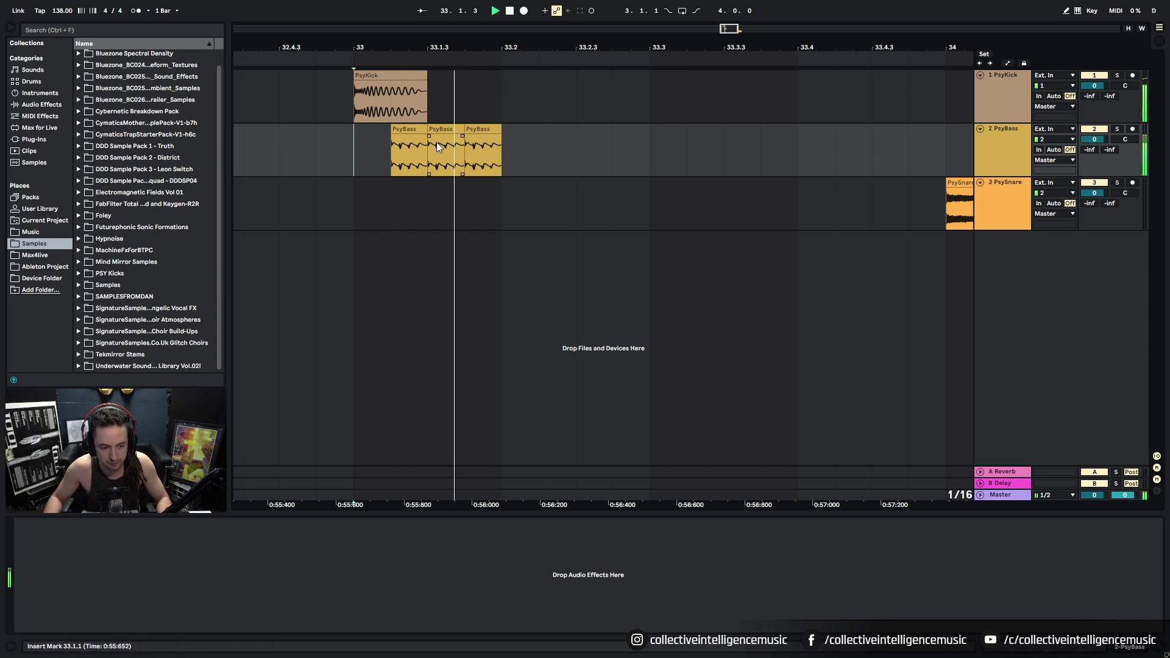
Stop playback and repeat the one-beat kick and bass pattern on both tracks until it fills all four beats of bar 33.
key(space)
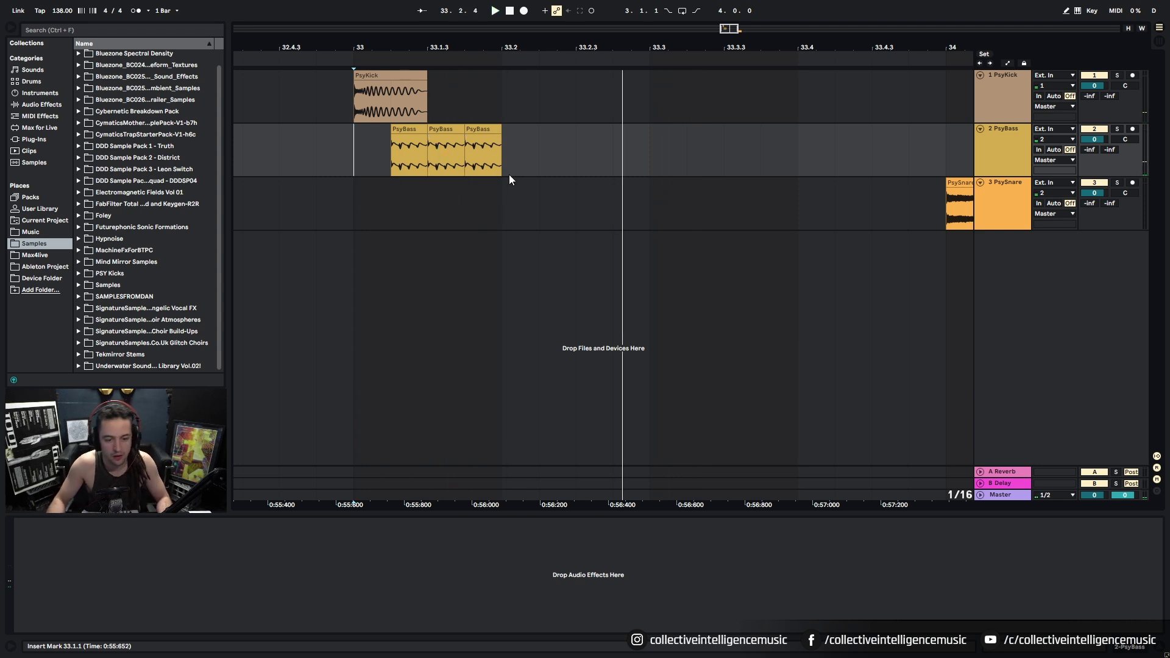
key(space)
click(388, 77)
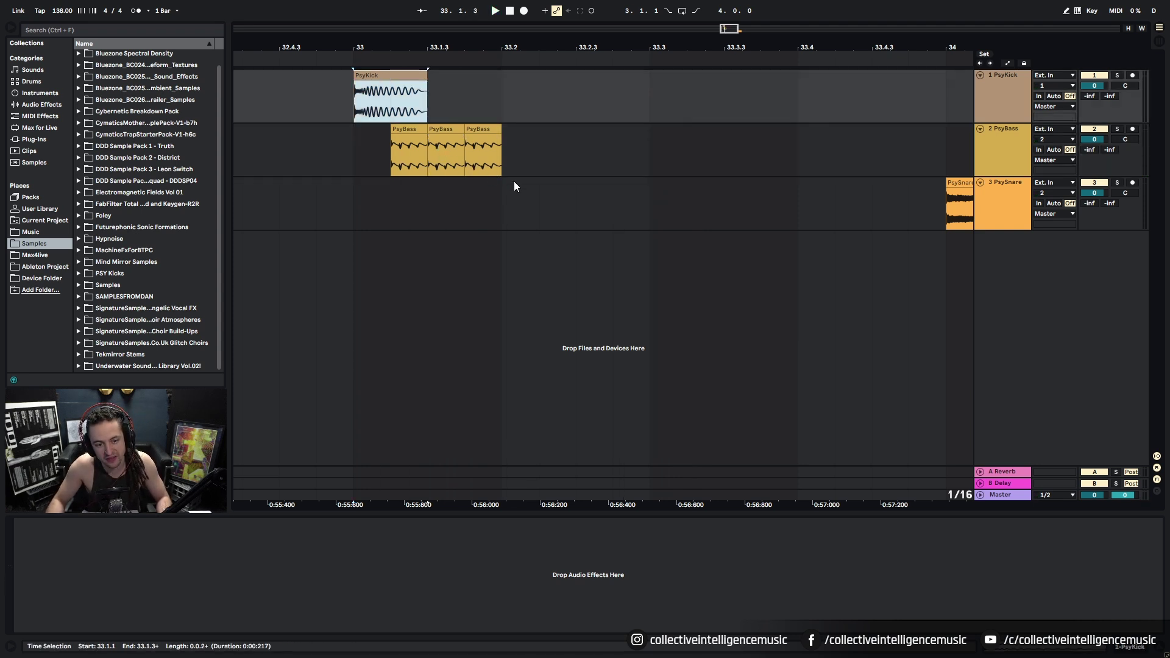
shift+click(511, 181)
shift+click(509, 175)
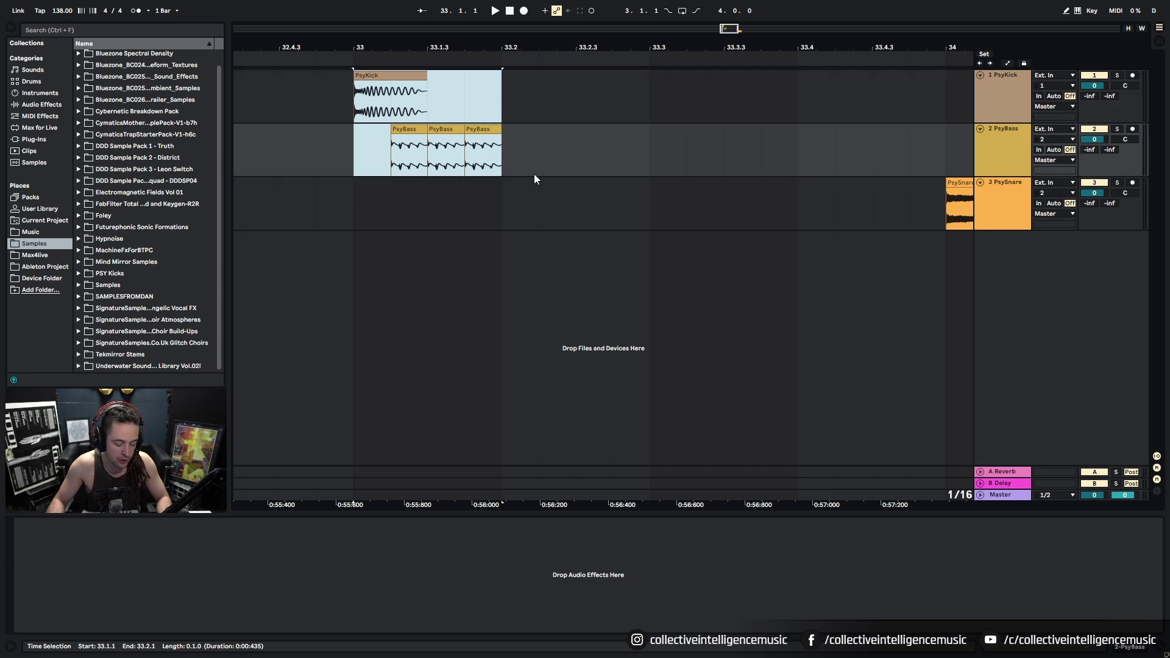
key(ctrl+d)
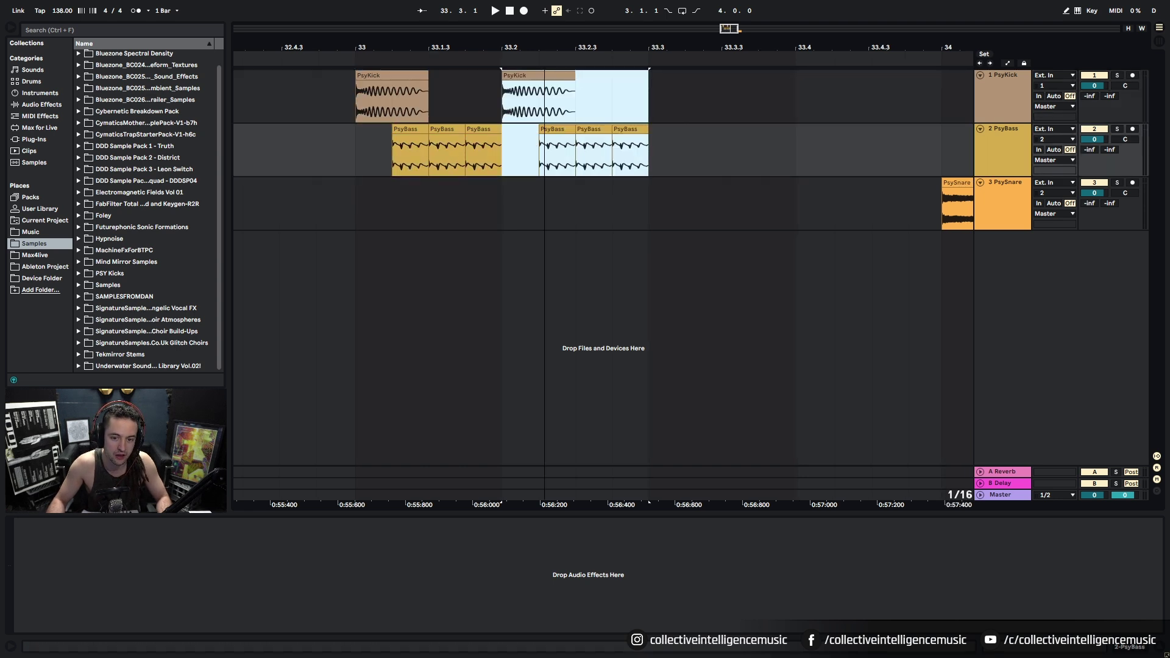
key(ctrl+d)
drag(539, 48, 527, 49)
key(ctrl+d)
Loop bar 33 from 33.1.1 to 34.1.1 and play the kick and bass pattern.
drag(386, 115, 808, 148)
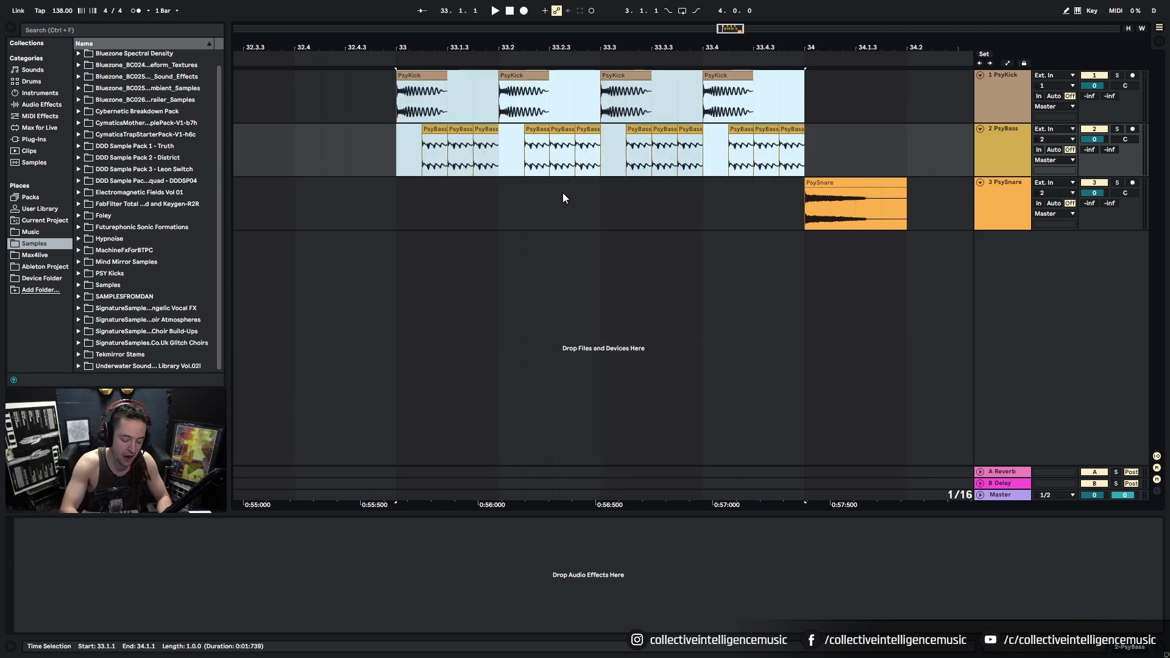
drag(385, 141, 804, 136)
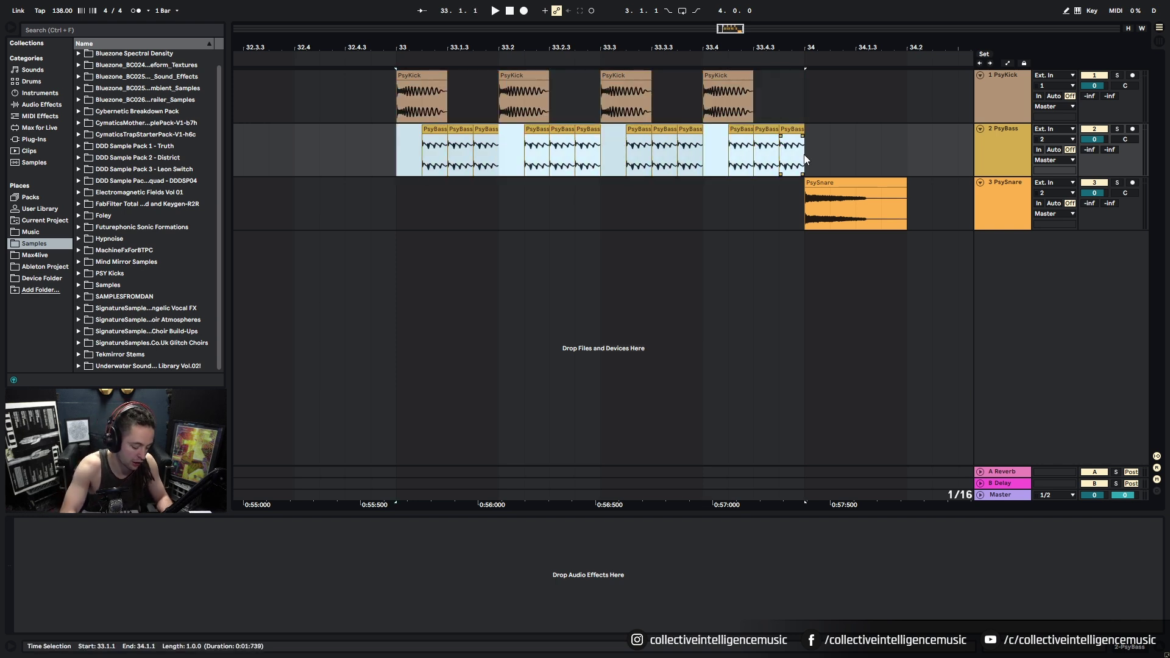
key(ctrl+l)
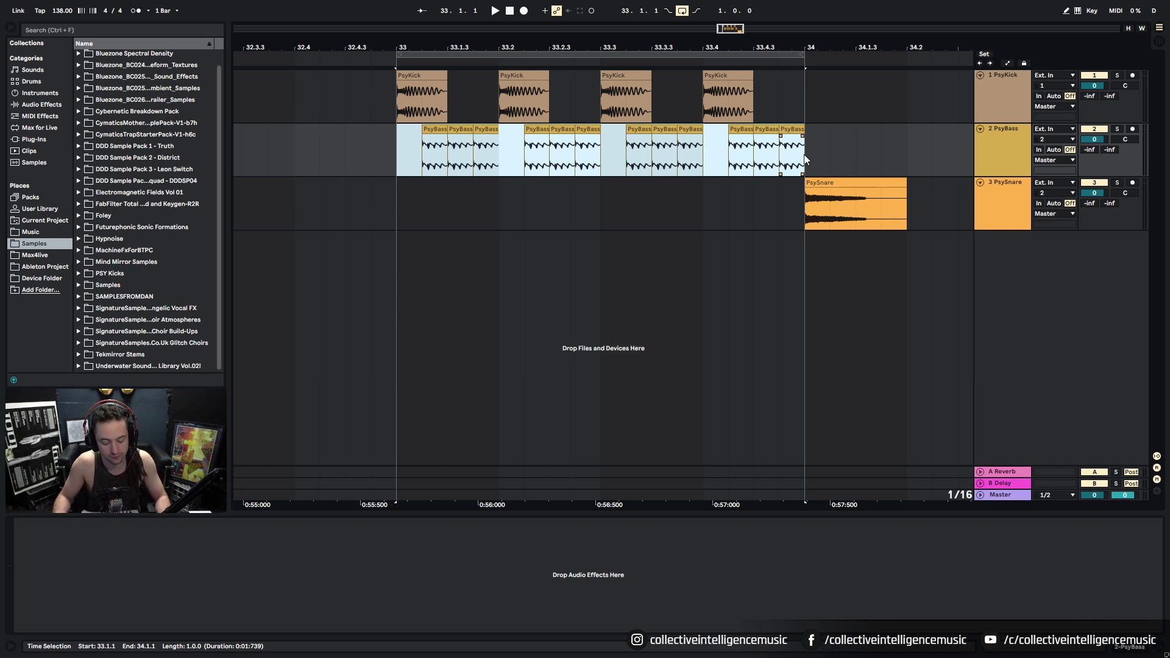
key(space)
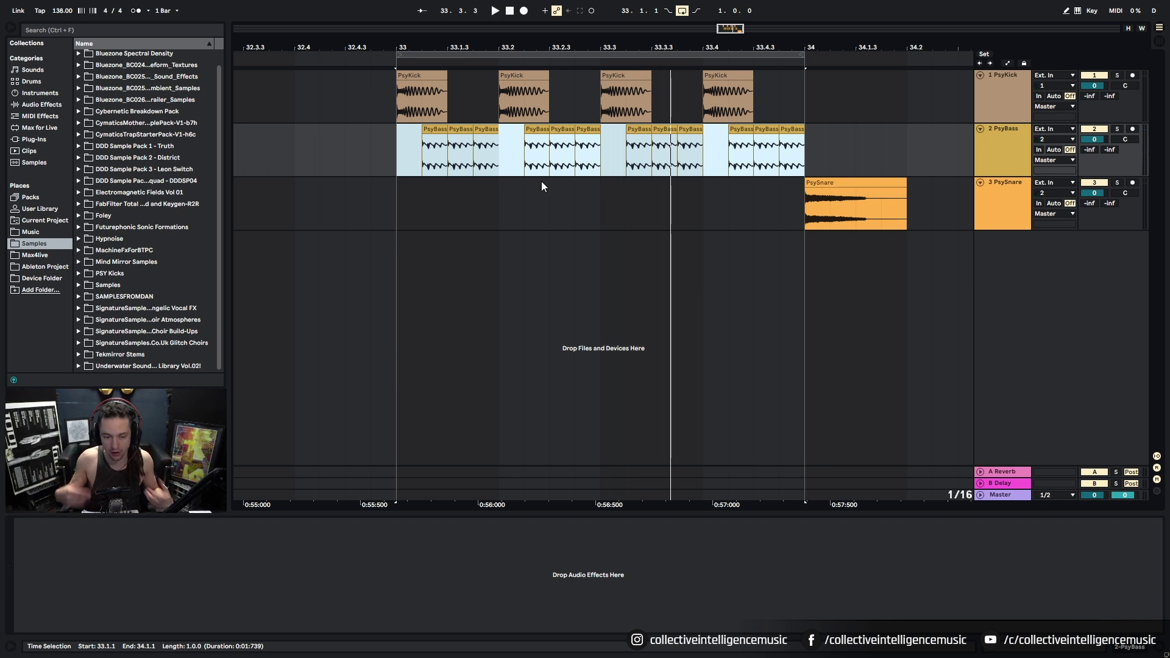
Open the first PsyBass clip at 33.1.2 and set its gain to -6.00 dB.
click(439, 155)
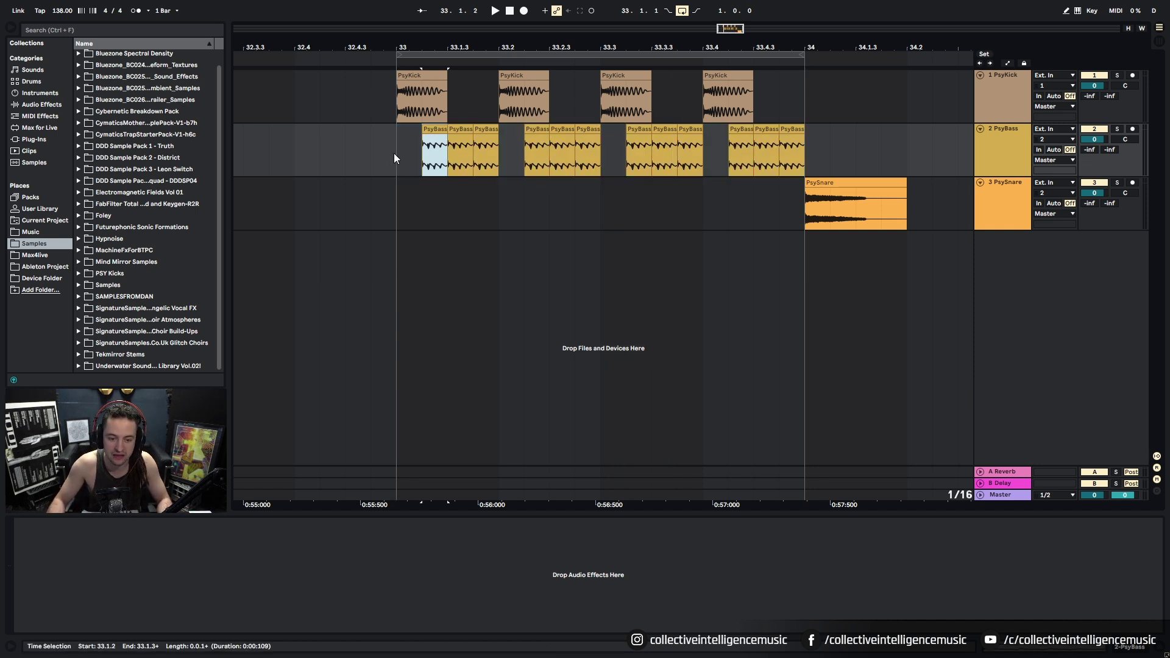
key(shift+Tab)
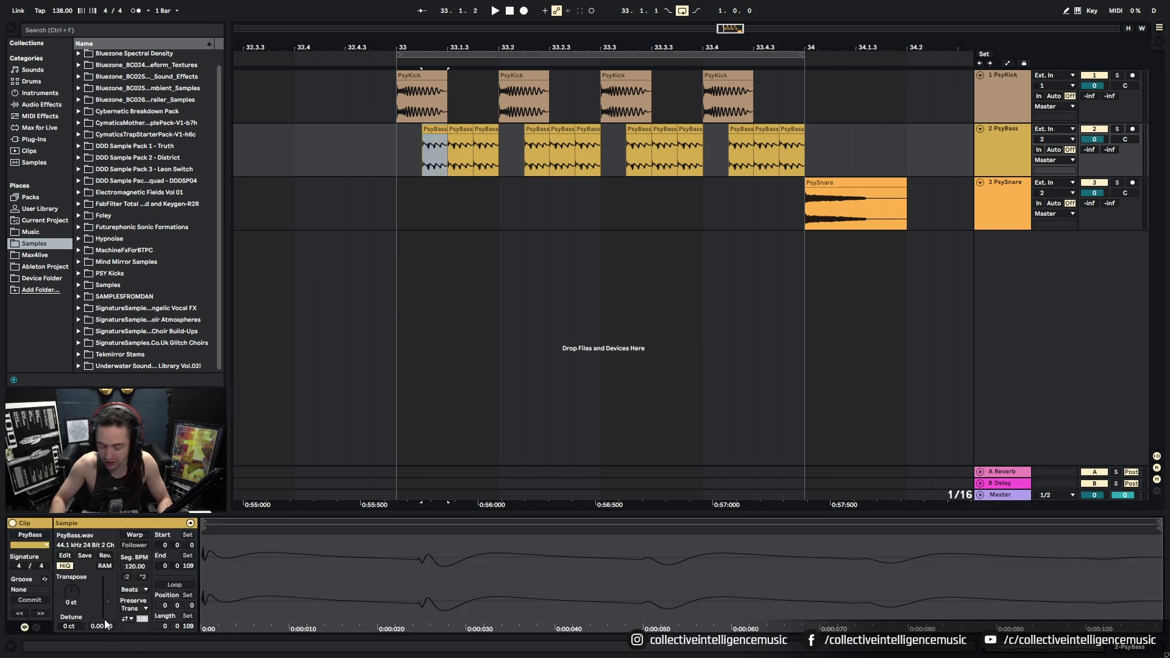
key(Return)
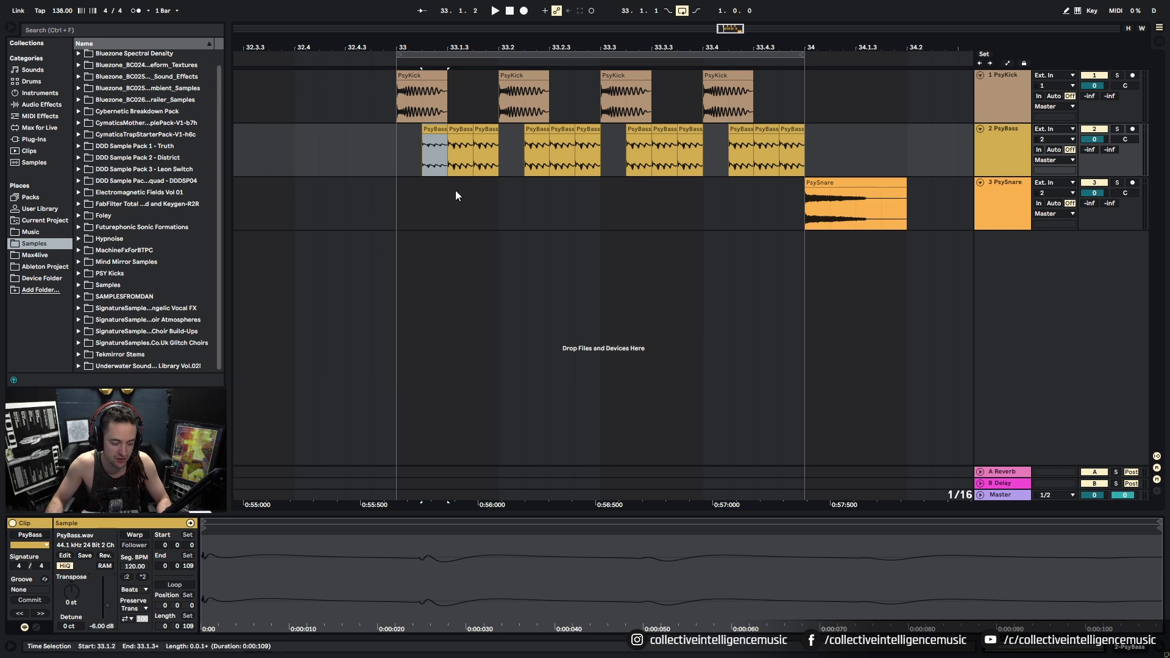
Set the loop to the first beat of bar 33 and play it from 33.1.1.
drag(404, 149, 498, 157)
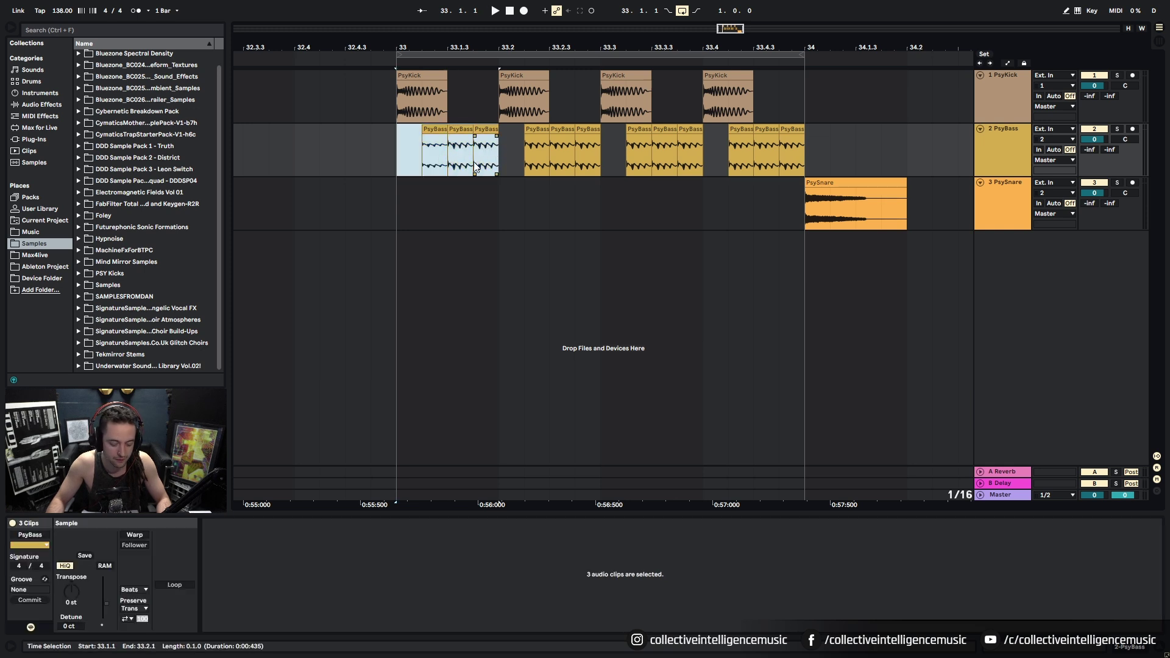
key(ctrl+l)
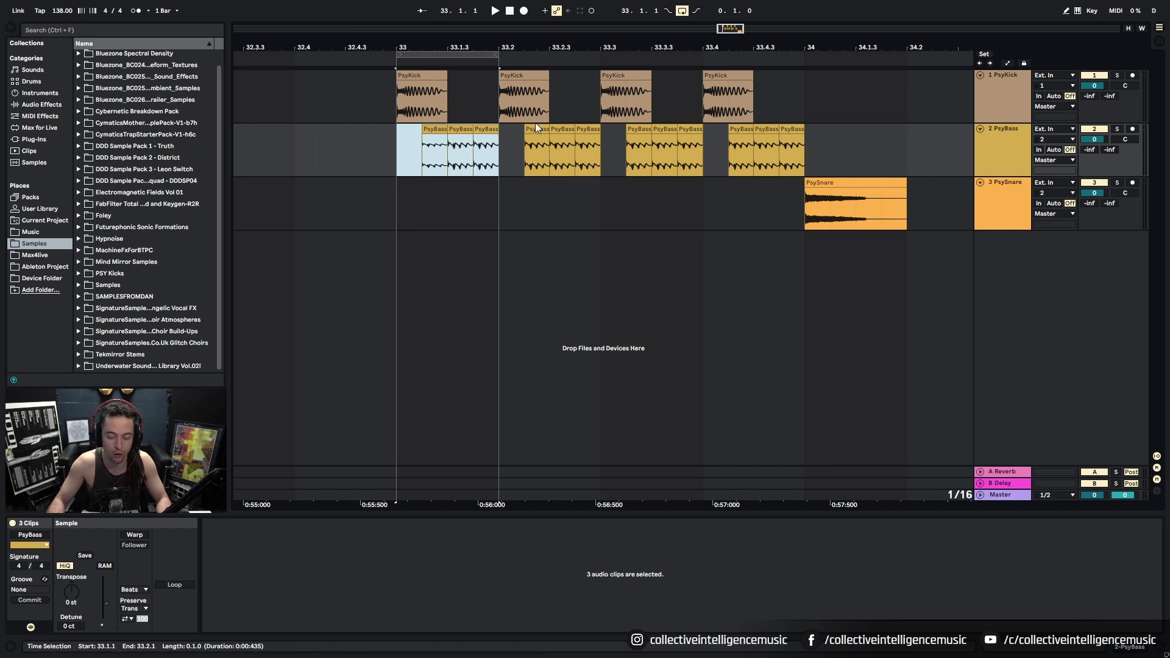
drag(502, 141, 600, 141)
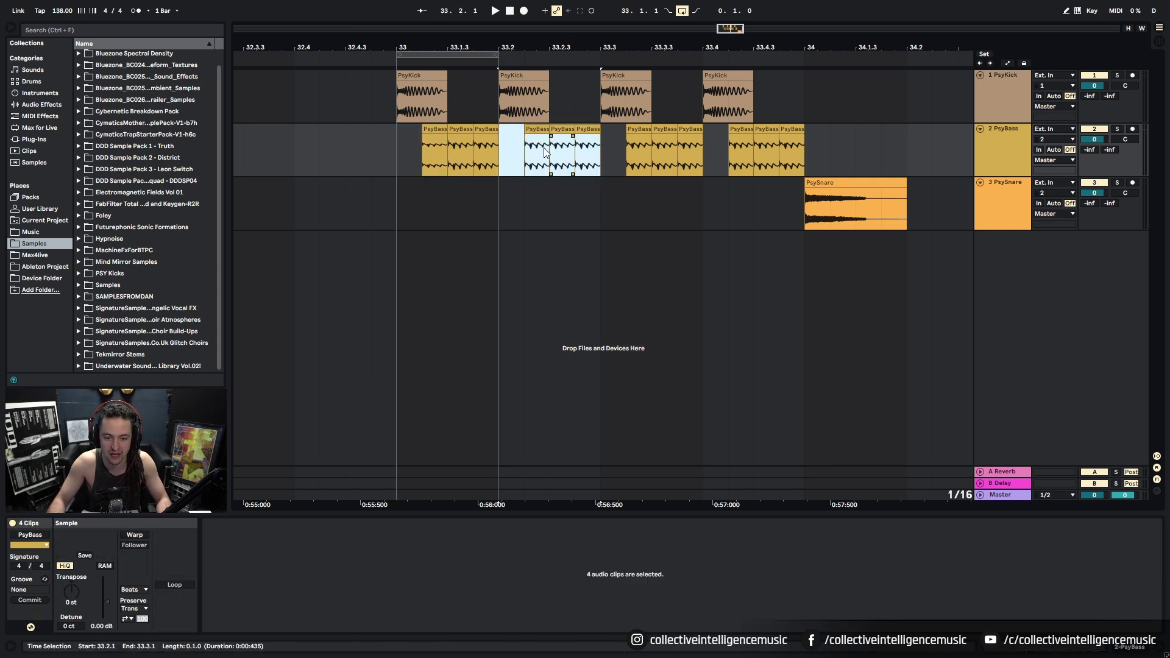
click(399, 149)
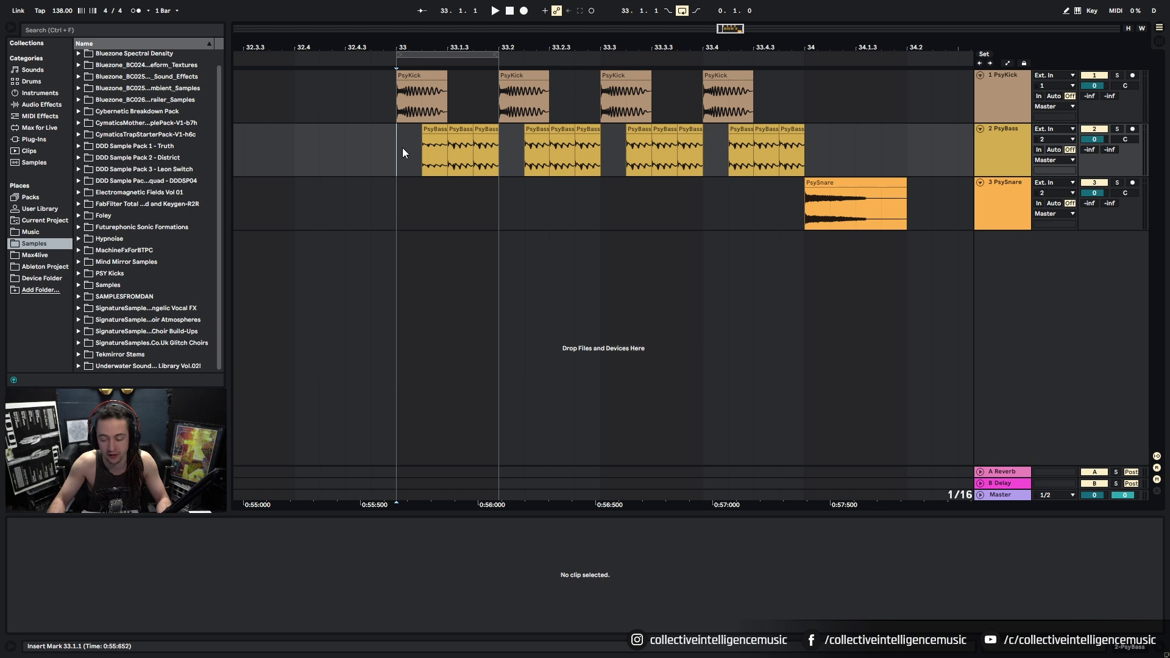
key(space)
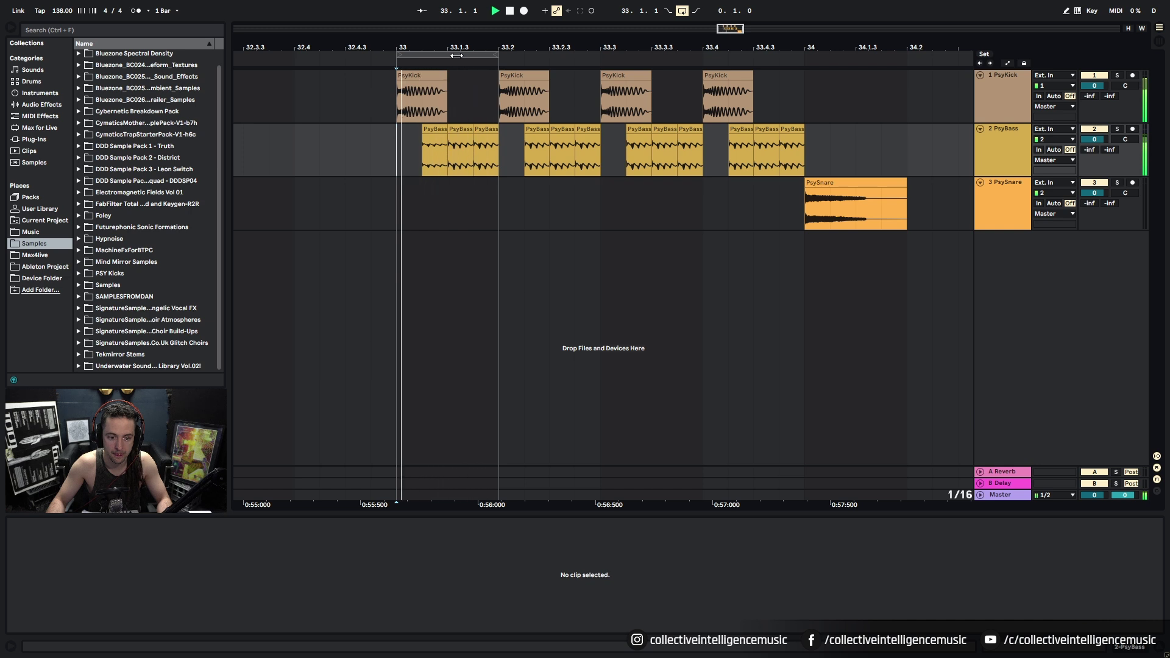
Switch the loop between the second and first beats of bar 33 to compare their bass levels by ear.
drag(452, 56, 555, 56)
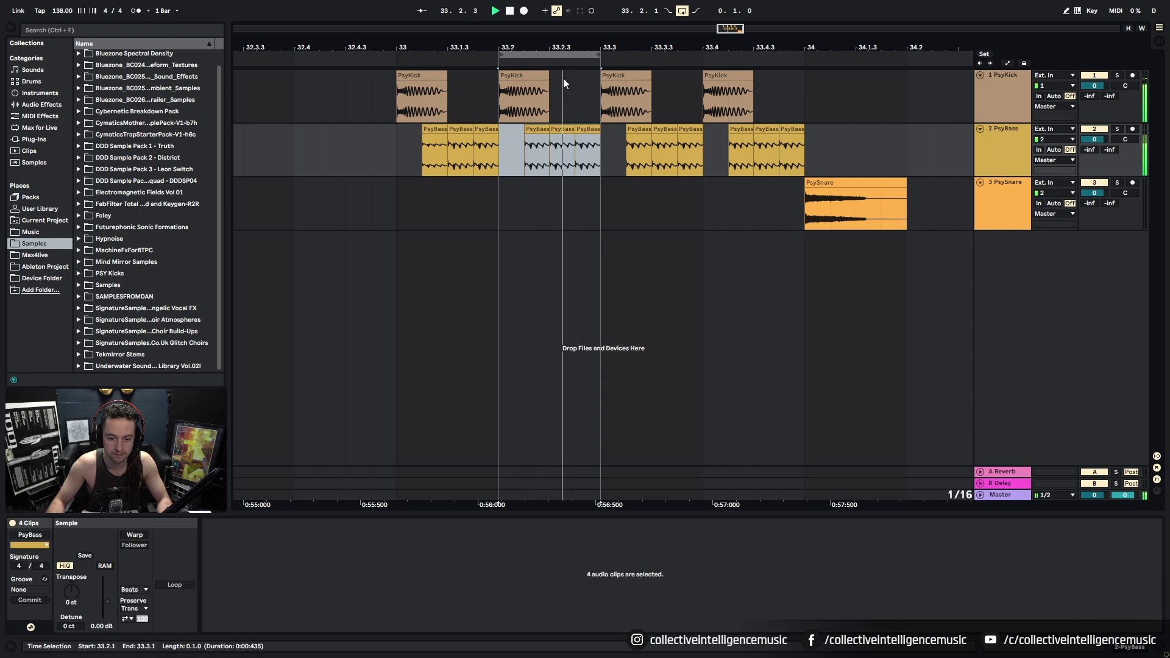
key(space)
drag(568, 66, 467, 69)
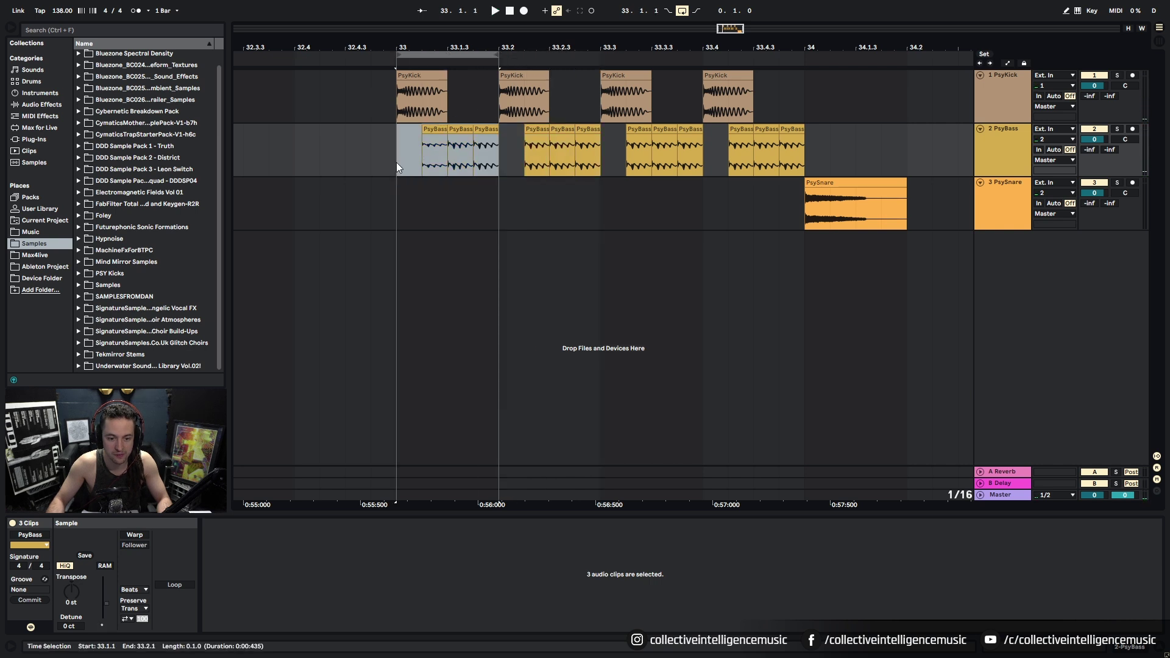
key(space)
drag(396, 143, 495, 141)
key(space)
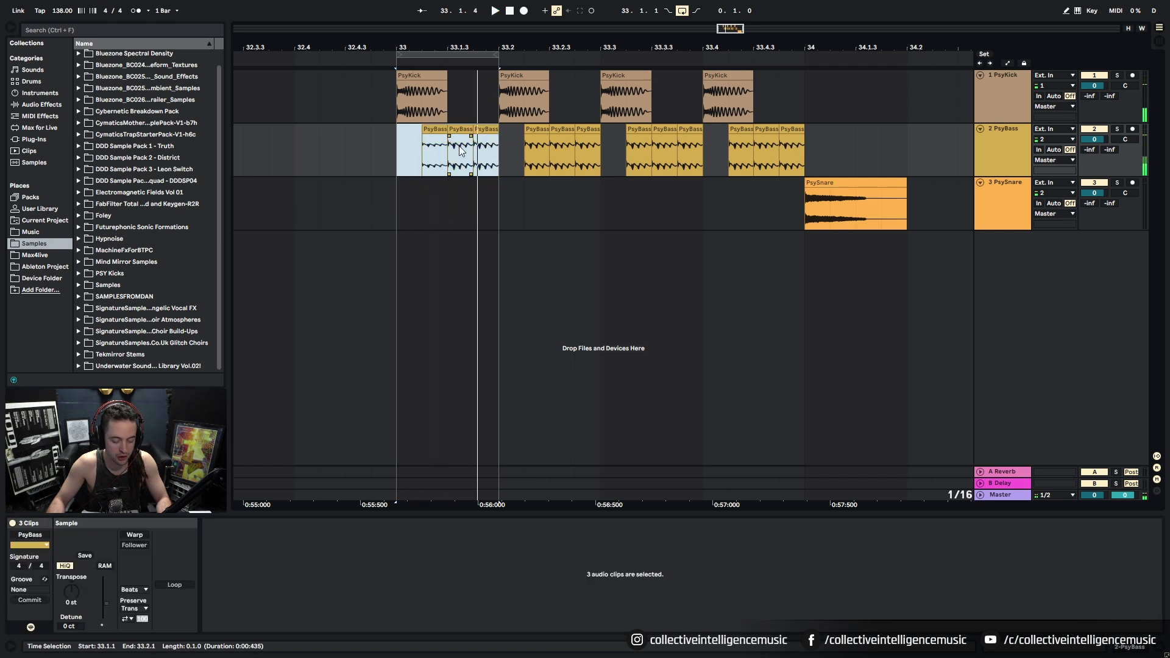
Duplicate the first beat's PsyBass clips over the remaining three beats of bar 33, replacing the bass clips there.
drag(397, 149, 474, 148)
drag(396, 156, 498, 157)
key(ctrl+d)
key(ctrl+d)
key(ctrl+d)
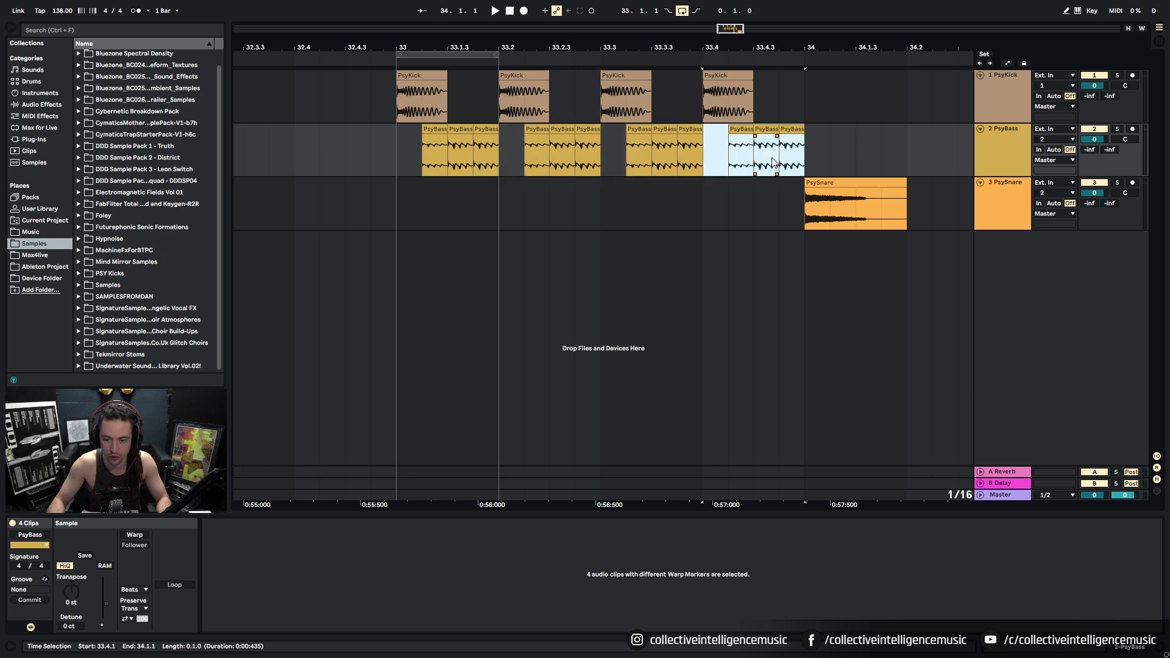
Loop the whole of bar 33 and listen to the pattern with the quieter first bass notes.
drag(397, 153, 805, 153)
key(space)
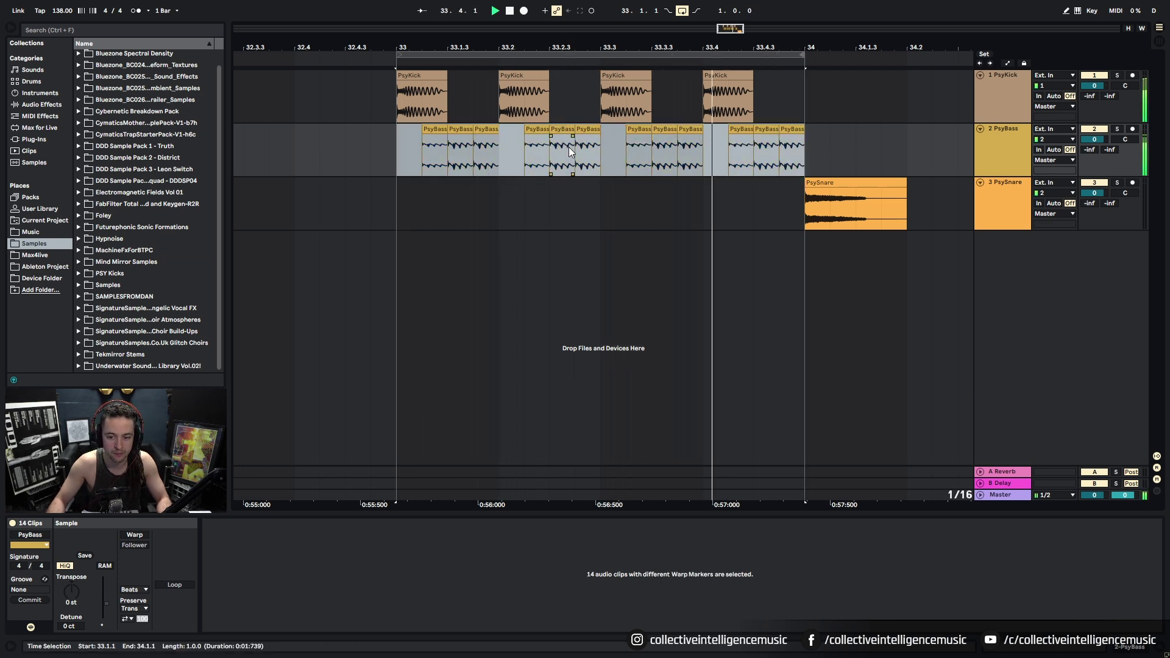
click(677, 198)
key(space)
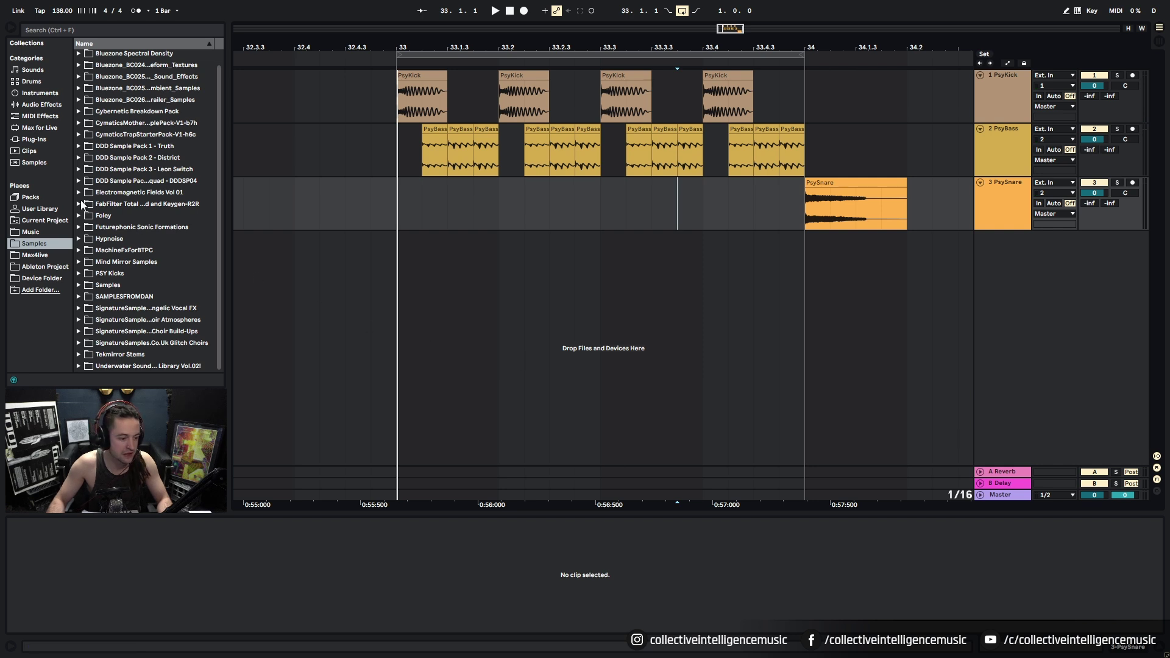
Search the audio effects for "limit" and add a Limiter to the Master track.
click(39, 105)
click(81, 34)
text(lim)
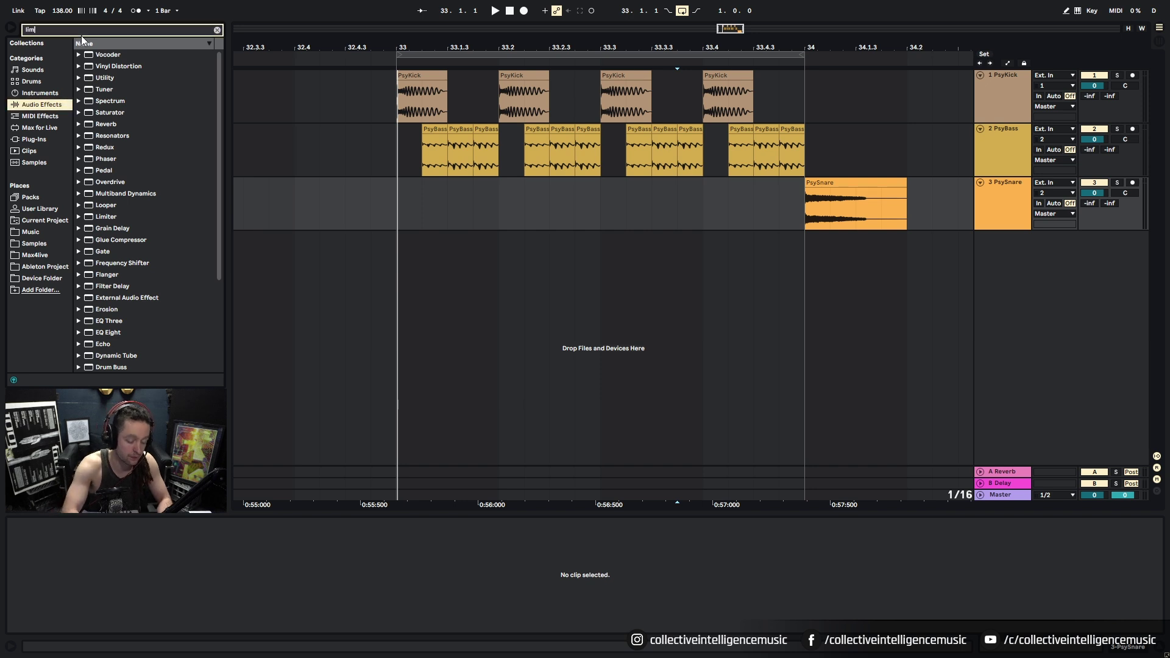
text(it)
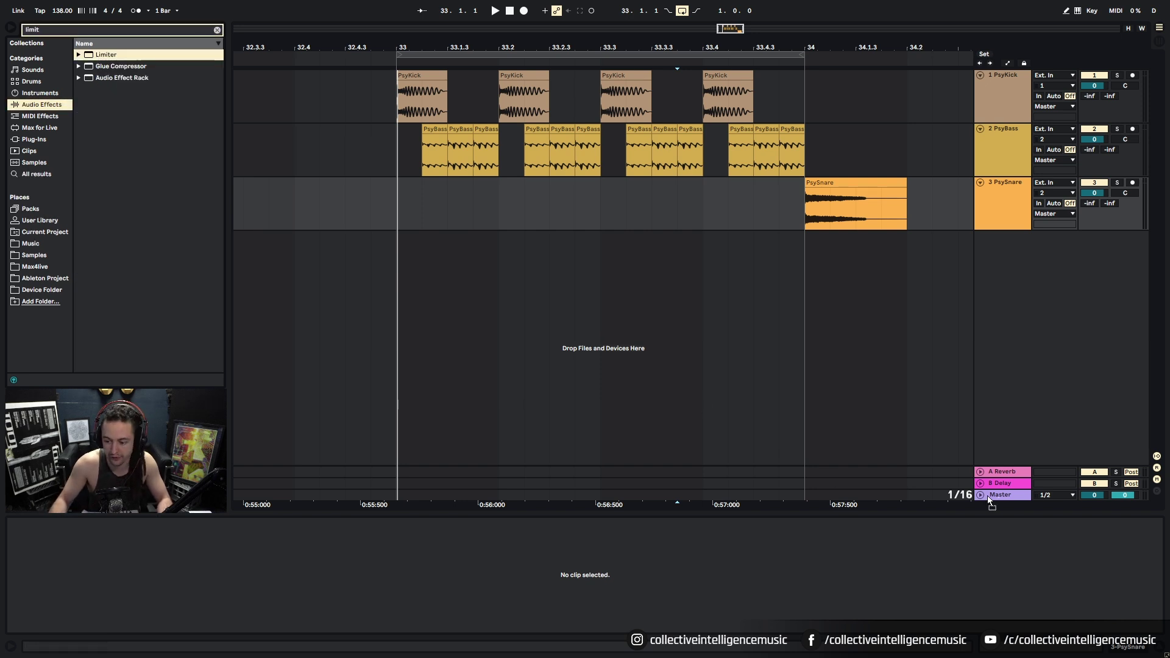
click(989, 498)
Lower the Master Limiter's gain to -15.7 dB while the loop plays, and stop playback at 33.1.1.
key(space)
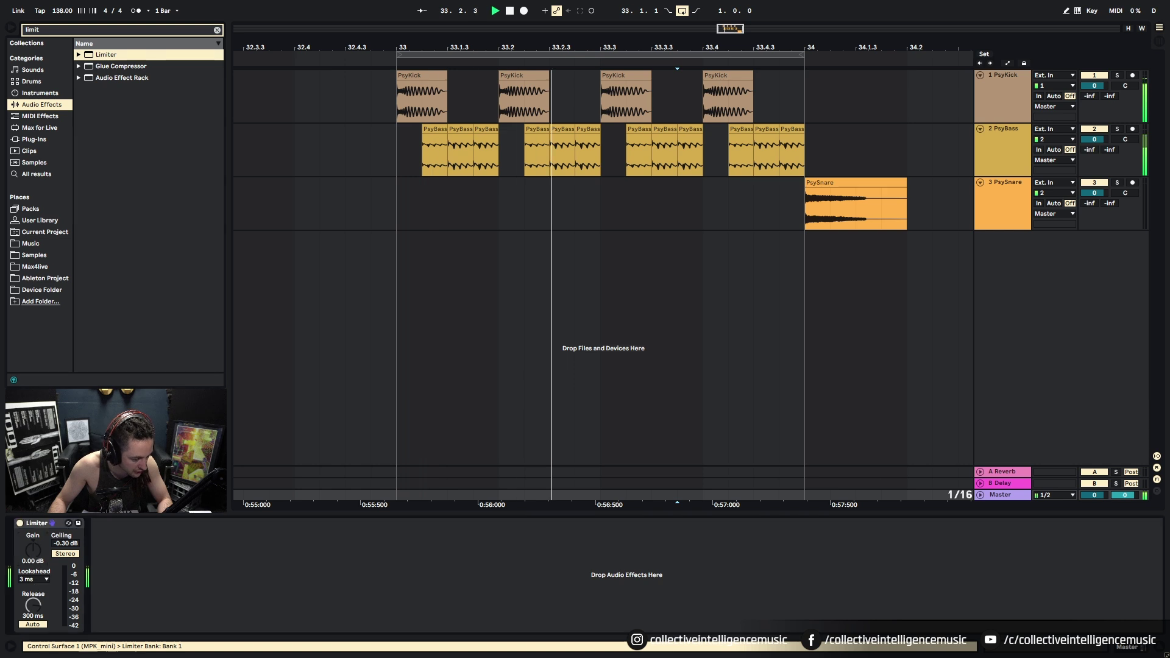
drag(35, 554, 35, 591)
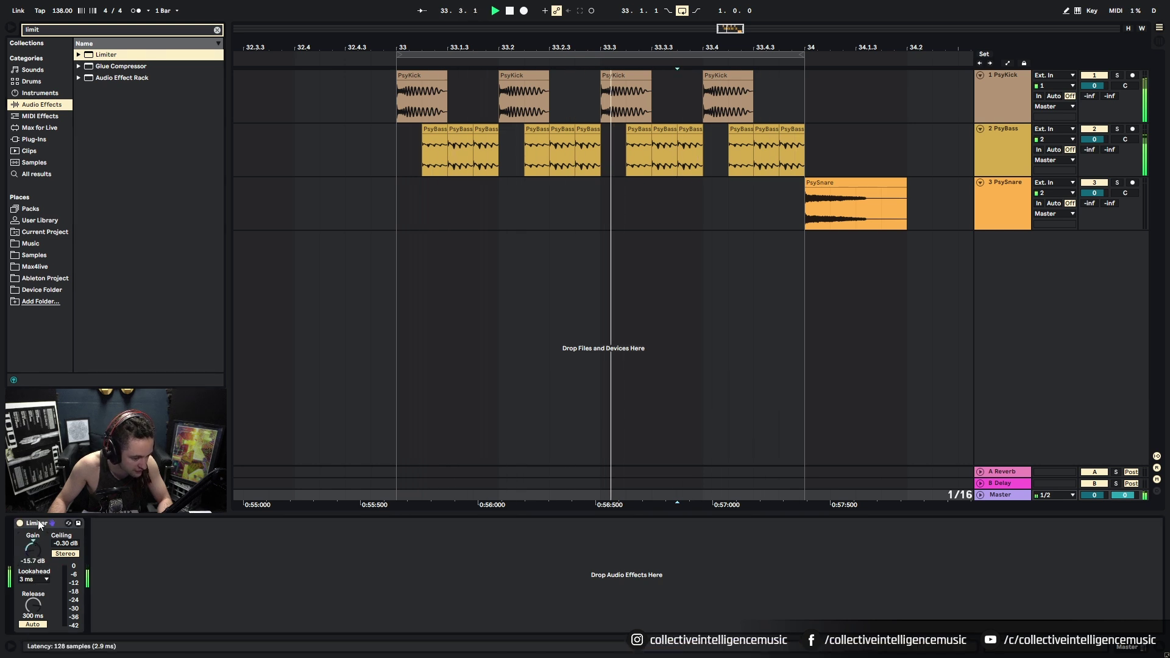
click(396, 154)
key(space)
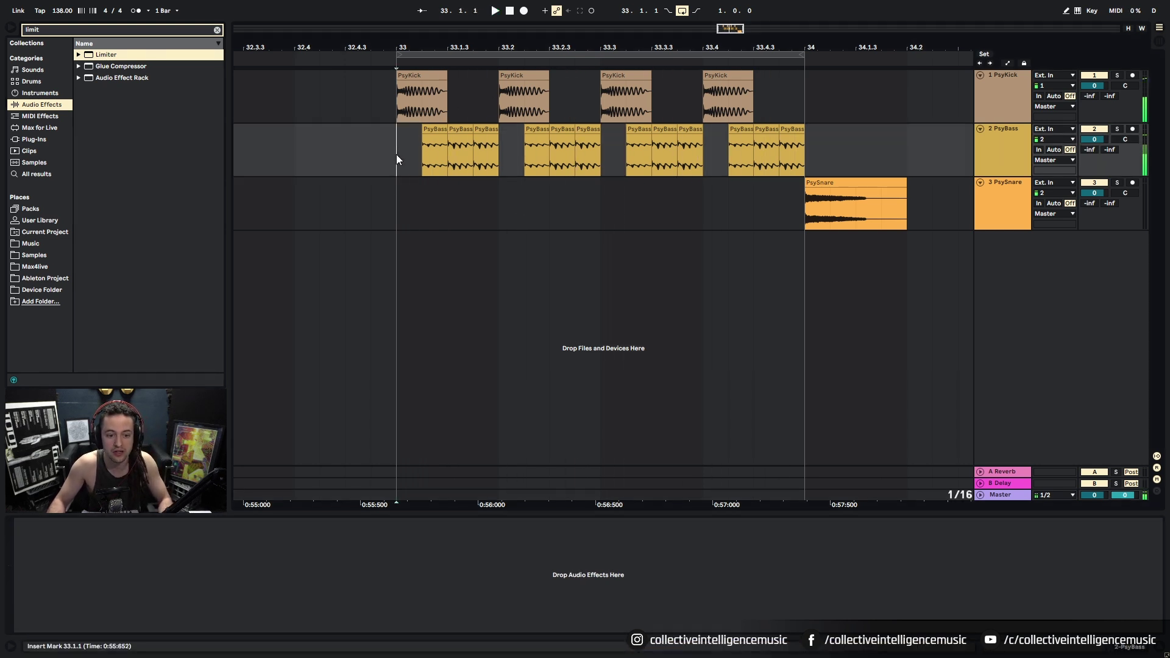
Clear the browser search and rename the PsyKick track as Kick and the PsyBass track as Bass.
click(217, 30)
drag(417, 155, 828, 150)
click(958, 149)
click(1016, 91)
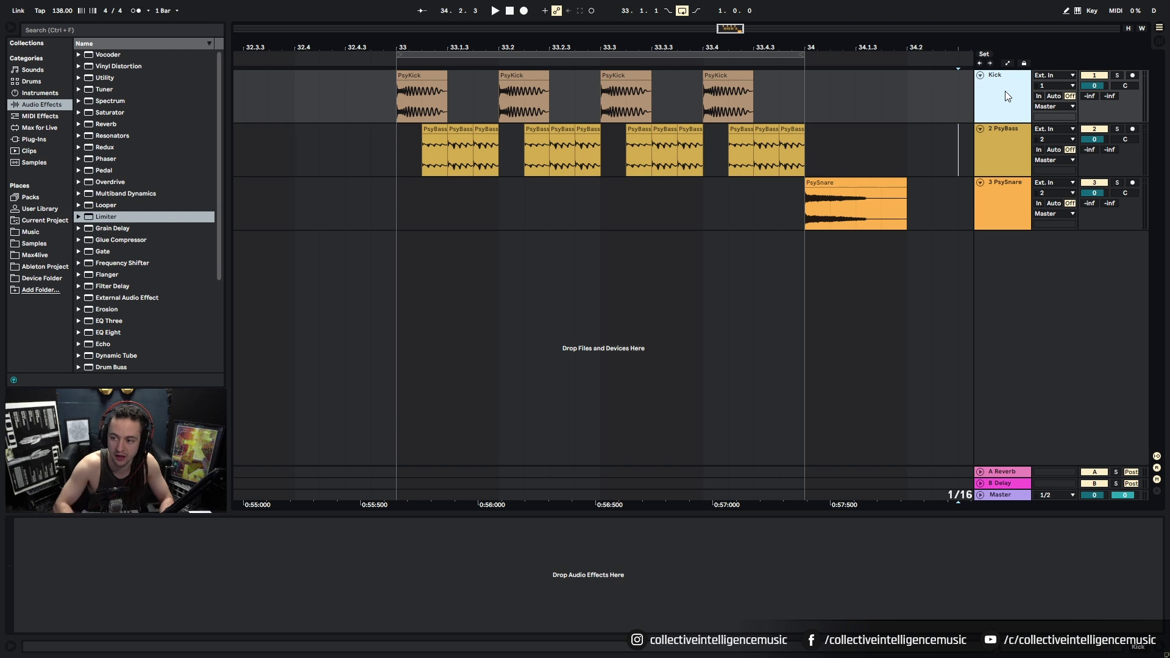
key(ctrl+r)
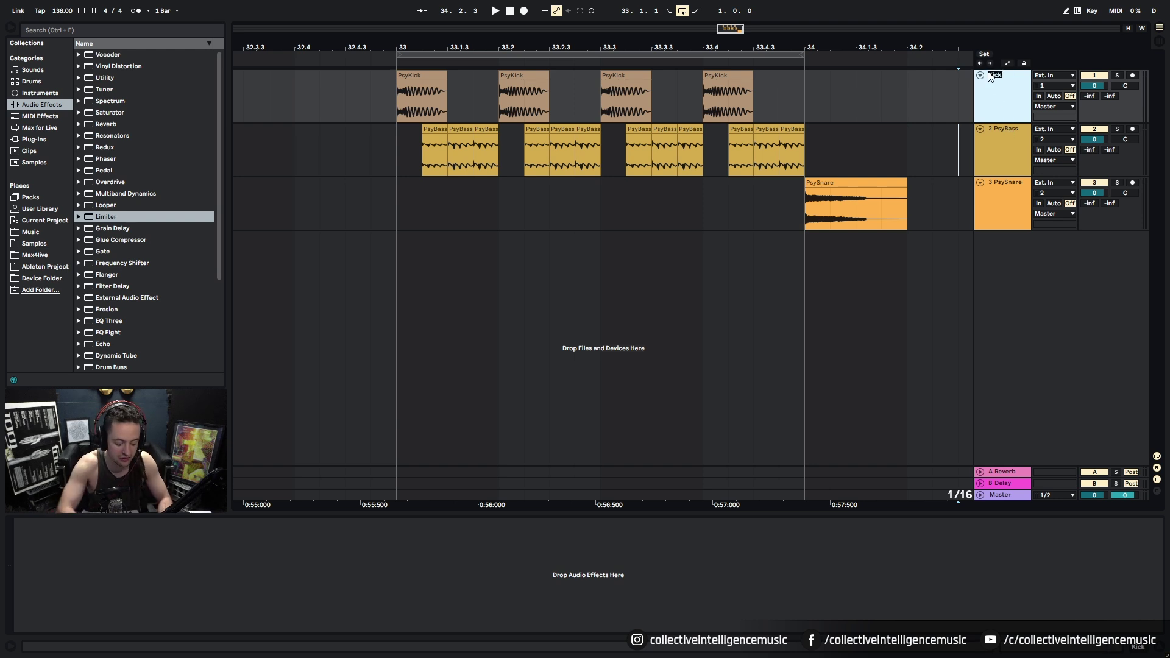
click(1000, 137)
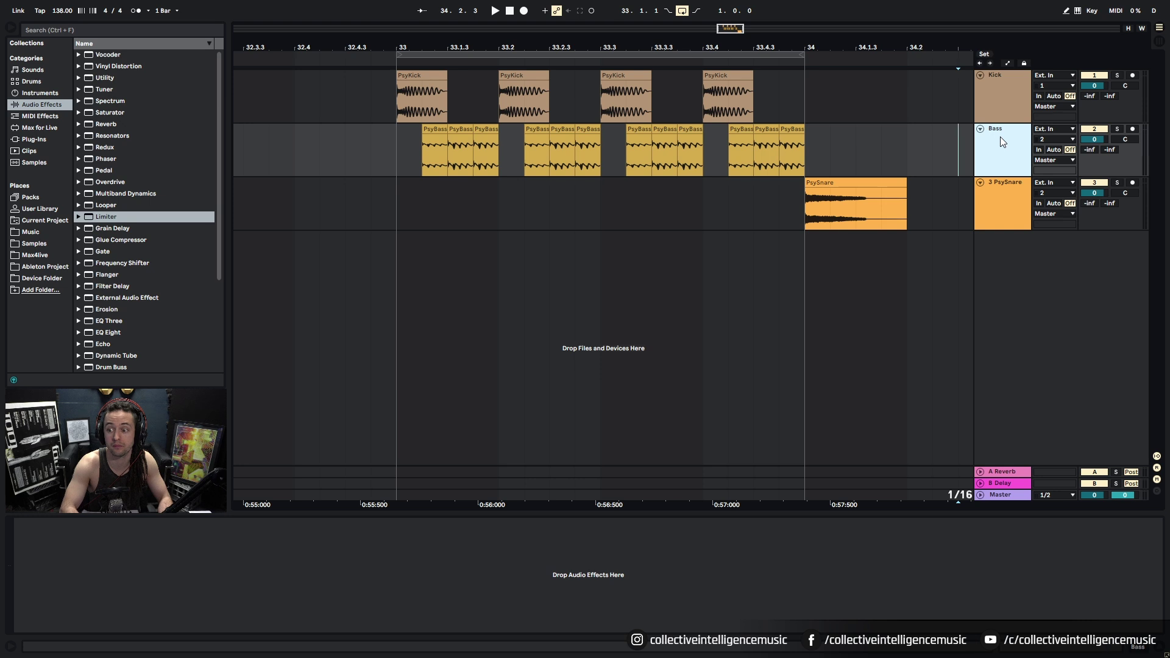
Group the Kick and Bass tracks and name the group "Kick and Bass".
shift+click(1007, 92)
right_click(1007, 92)
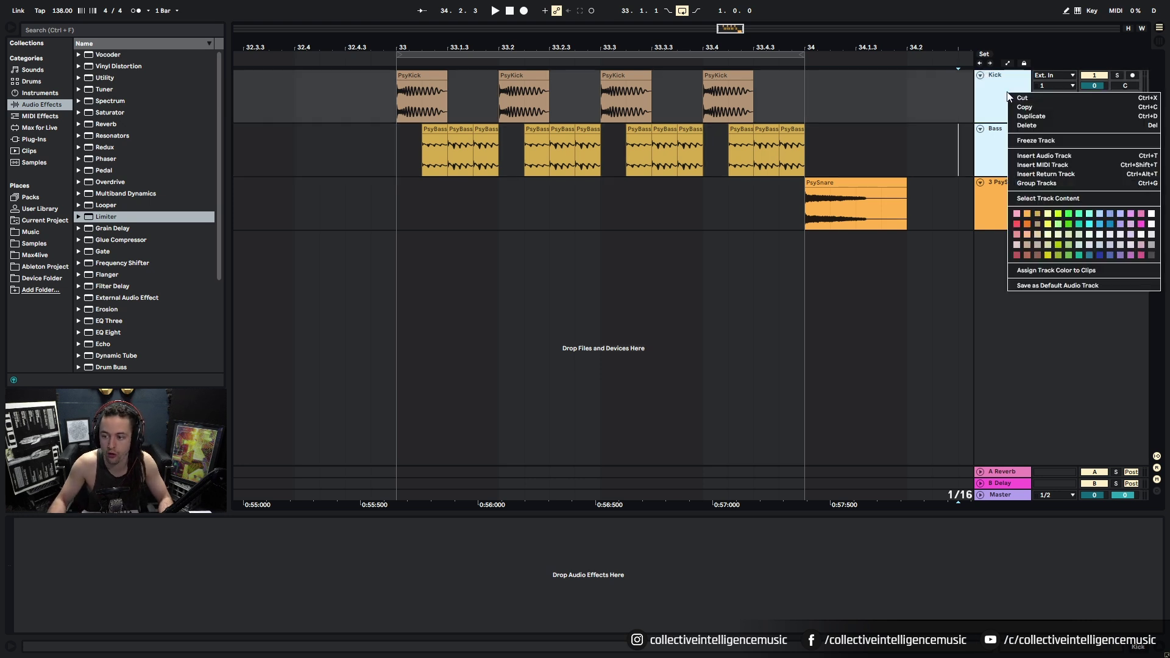
click(1046, 184)
key(ctrl+r)
text(Kick and Bass)
key(Return)
Colour the Kick and Bass group dark blue and assign that colour to its grouped tracks and clips.
right_click(1012, 130)
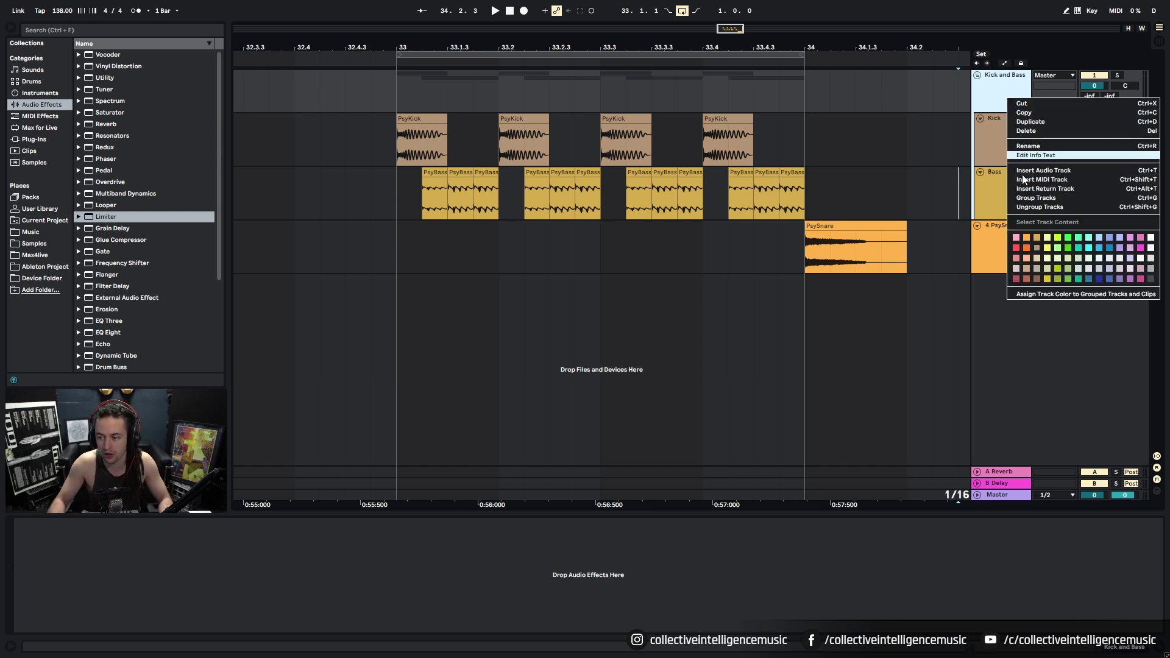
click(1108, 282)
right_click(986, 105)
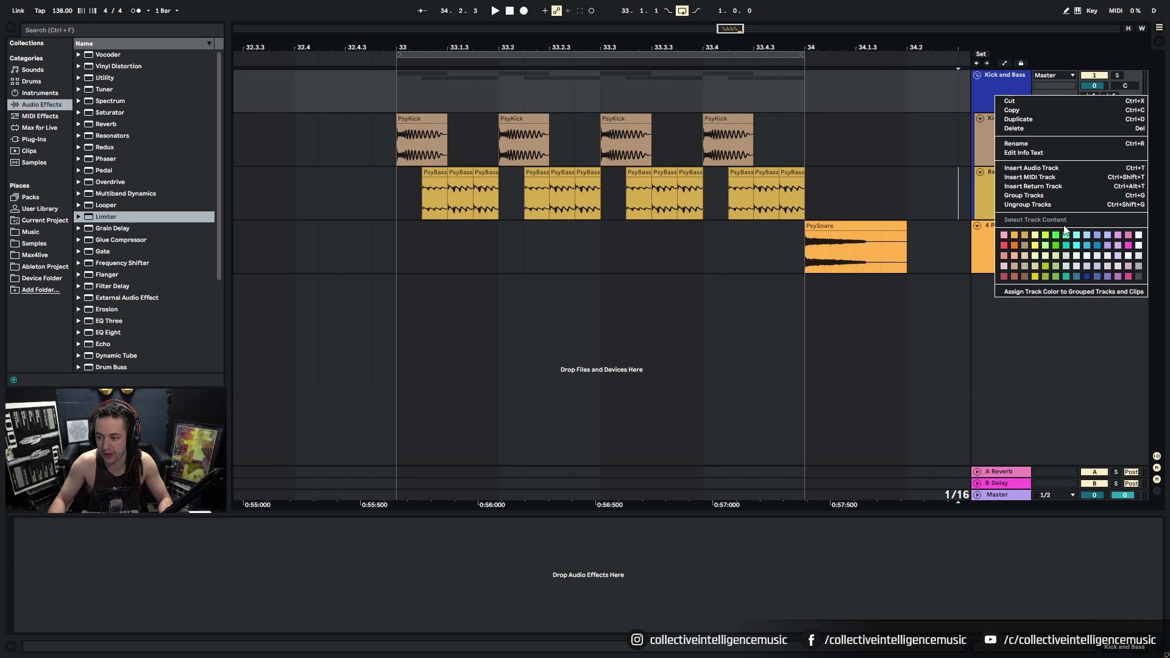
click(1056, 292)
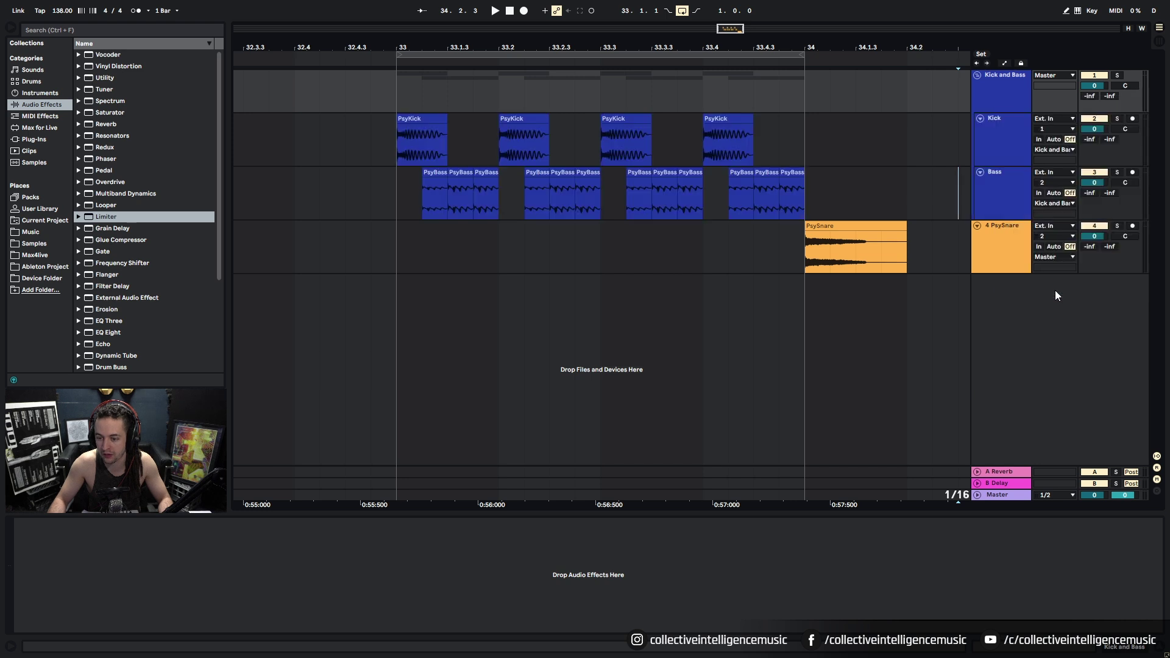
right_click(1012, 110)
click(1107, 290)
right_click(1001, 90)
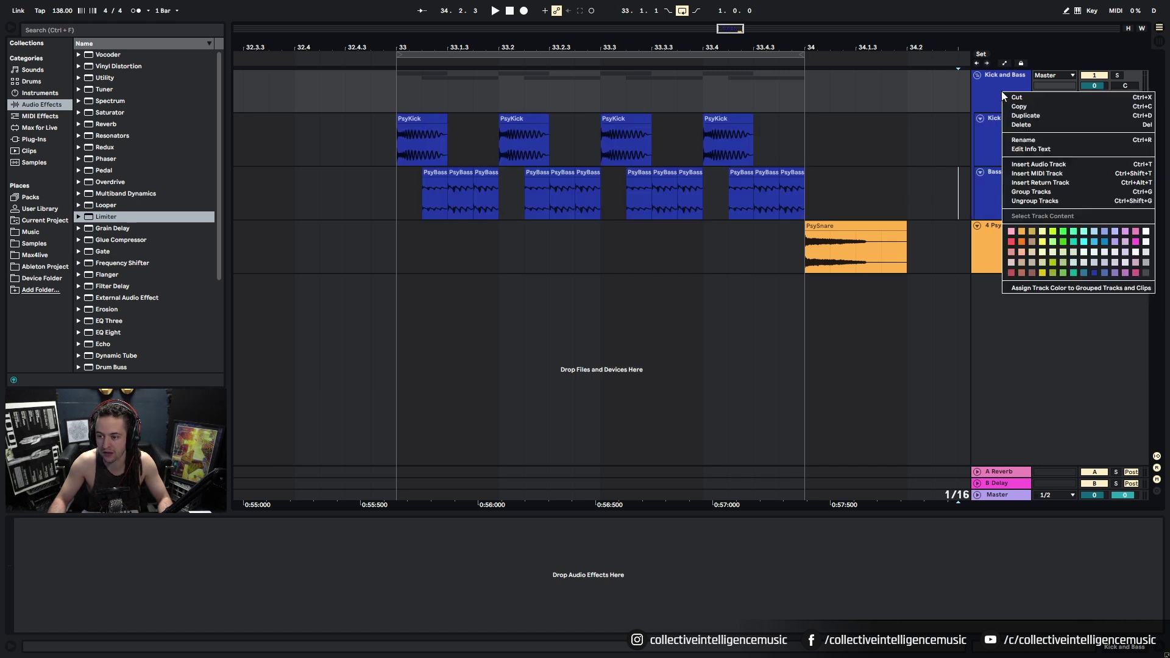
click(1136, 291)
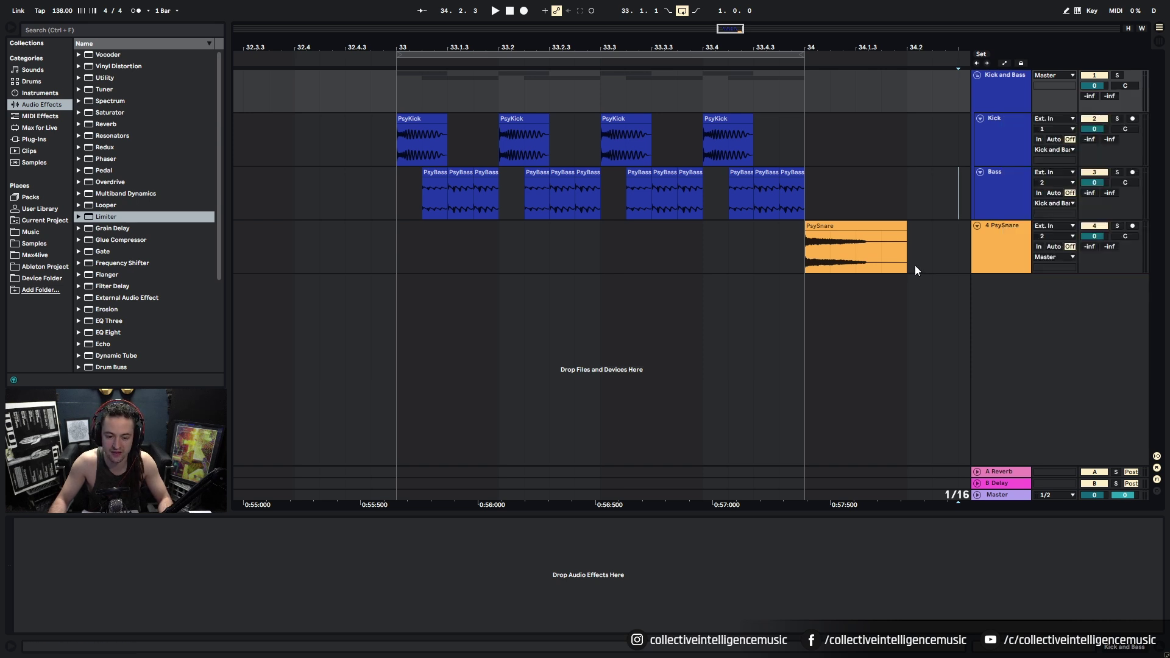
Play the loop briefly from 33.1.1, search the audio effects for "utility" and add a Utility to the Bass track.
click(402, 193)
key(space)
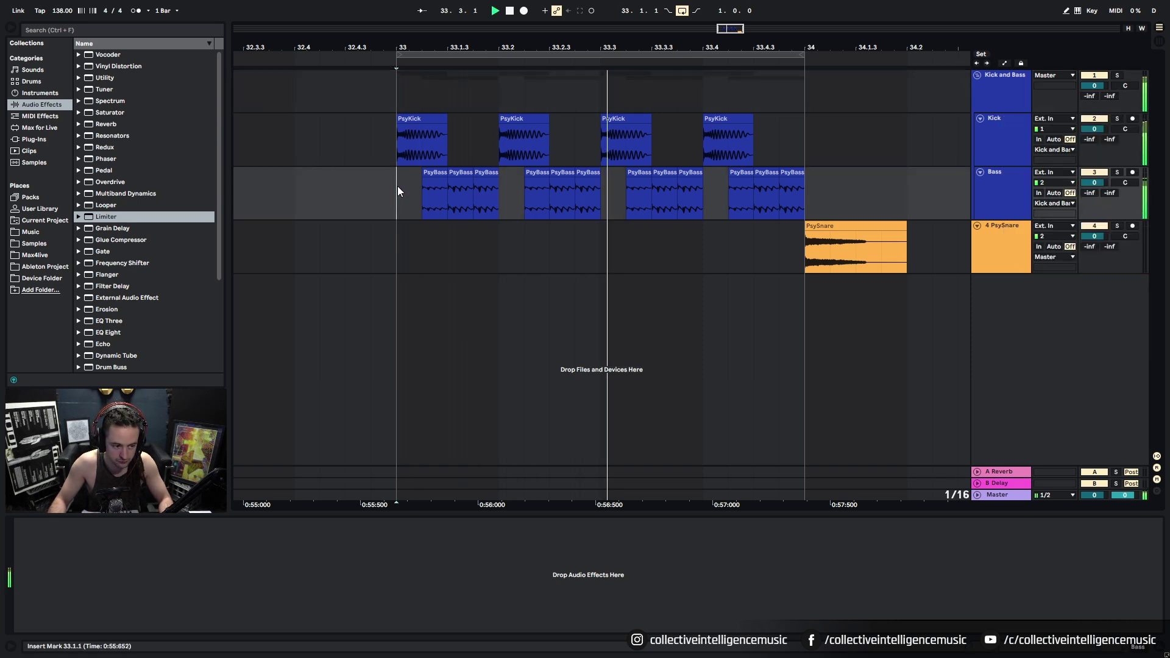
click(53, 31)
text(utility)
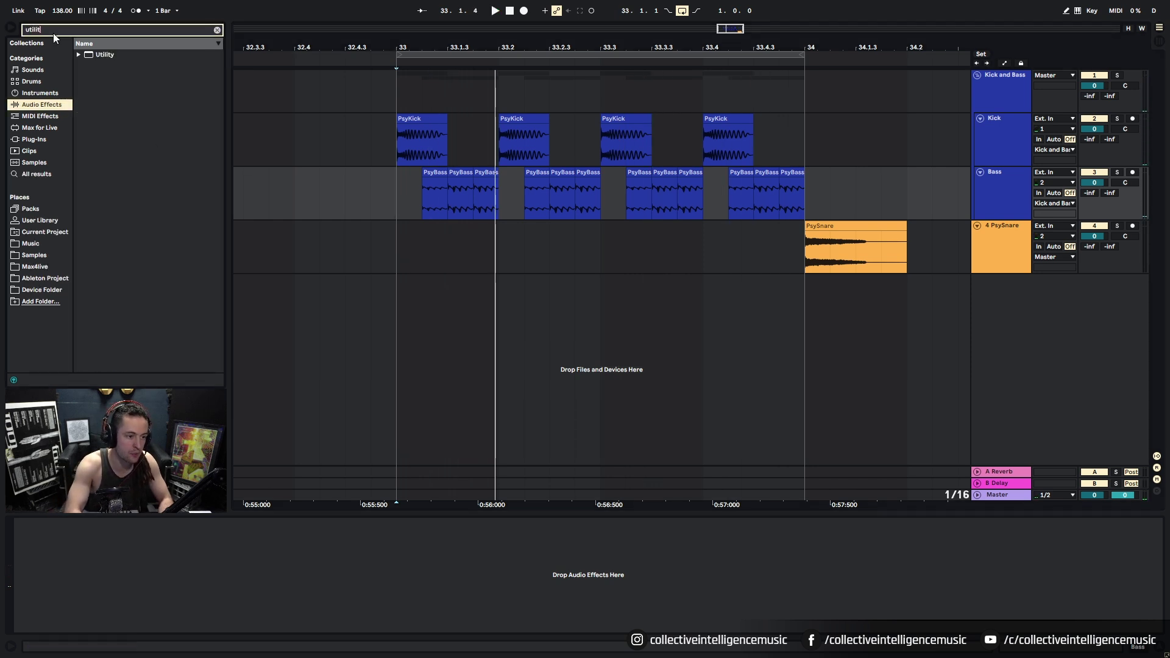
key(Down)
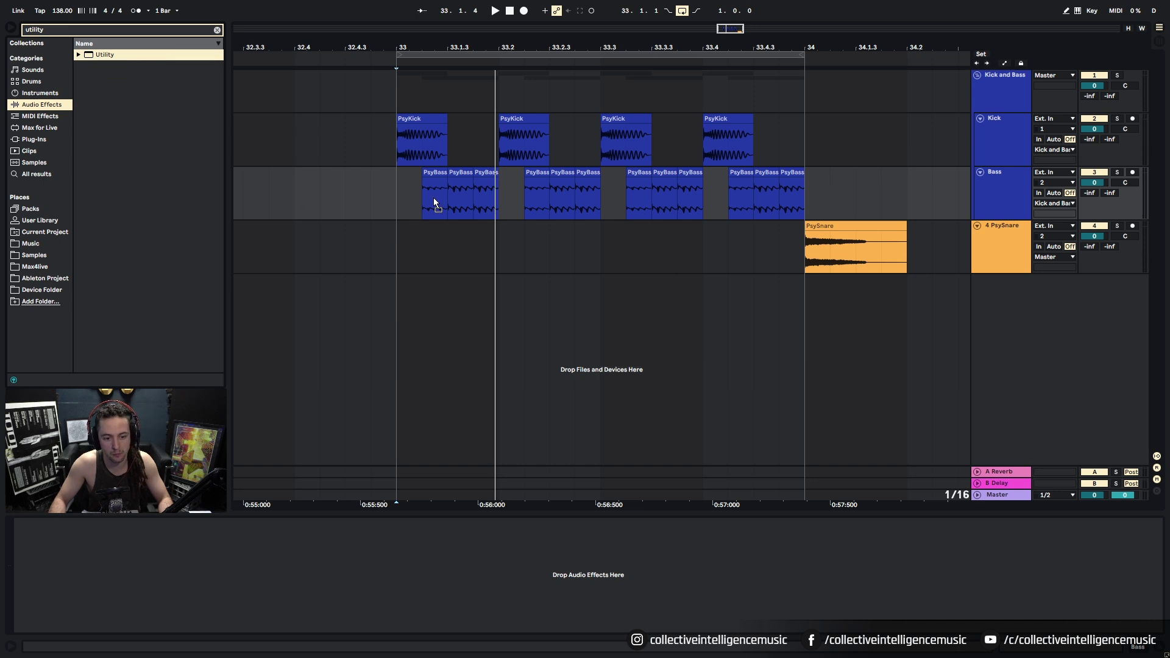
key(Return)
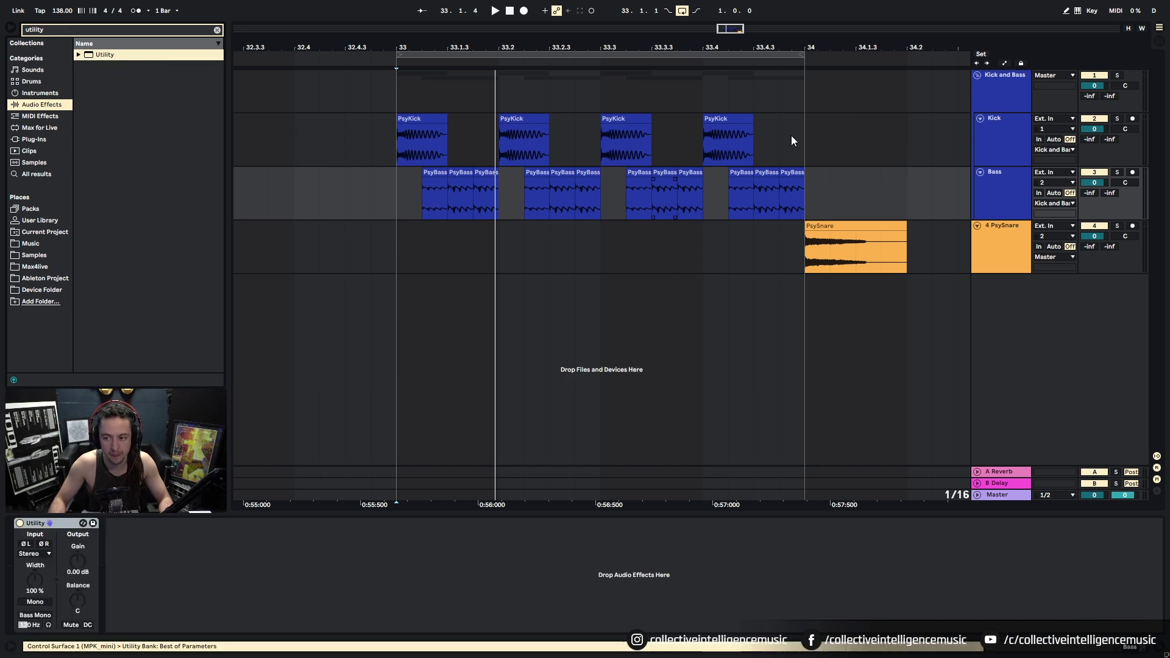
Show the Bass track's Utility Gain automation and ramp it up from -inf dB at 33.1.1 to 0 dB at 33.1.3.
click(1008, 63)
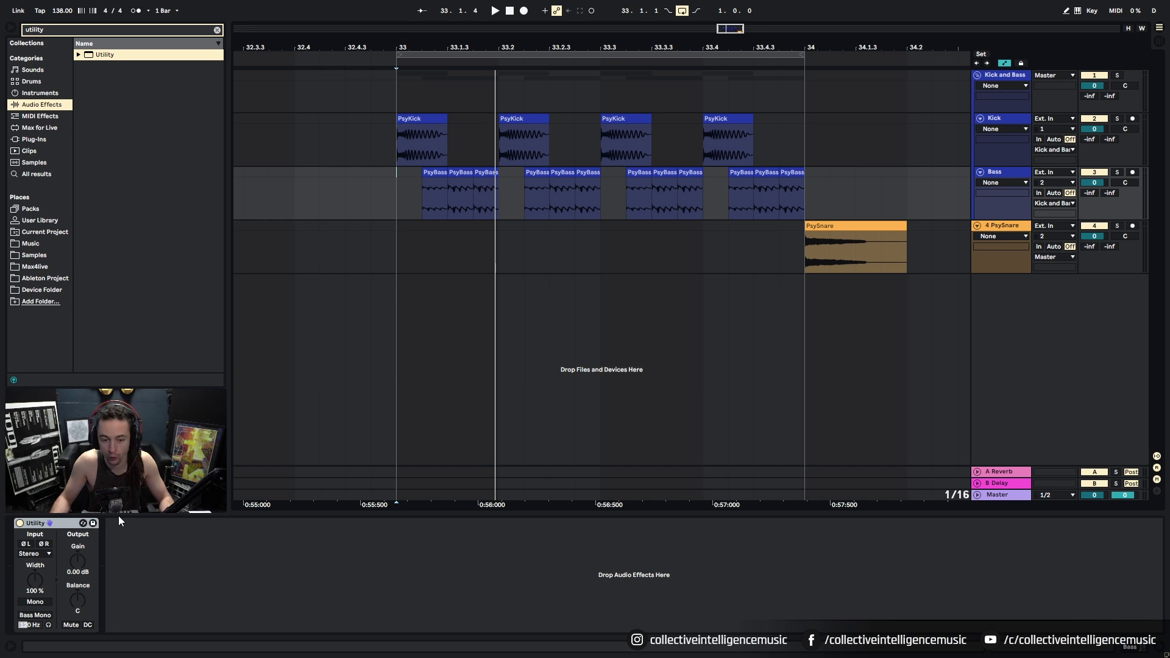
click(75, 562)
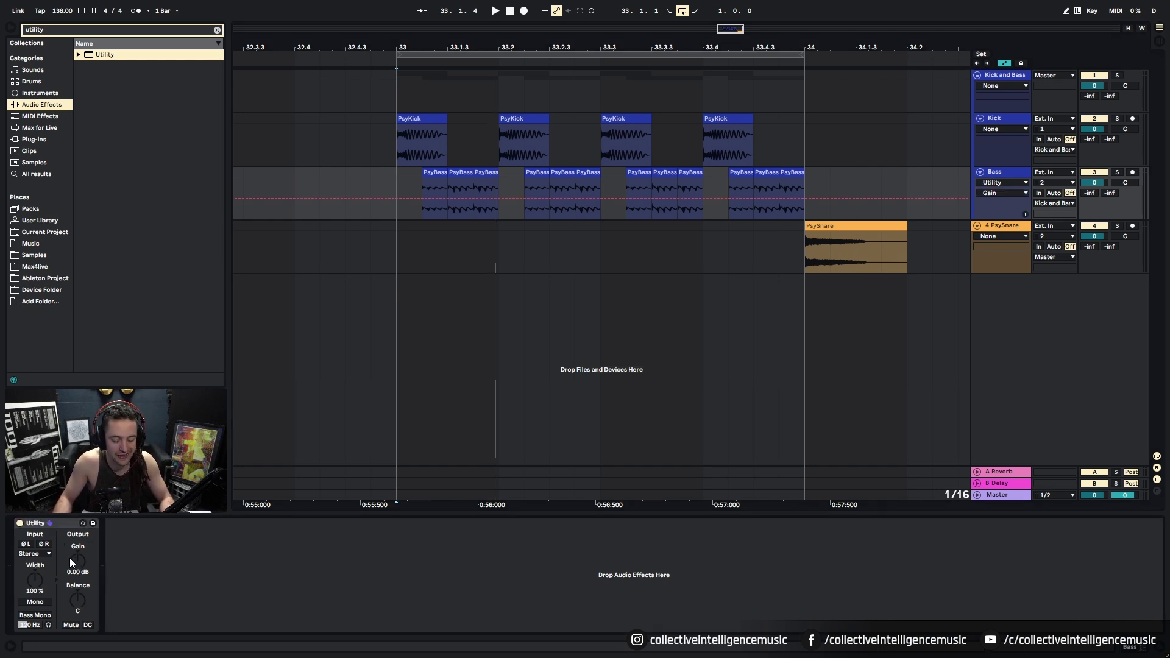
click(448, 199)
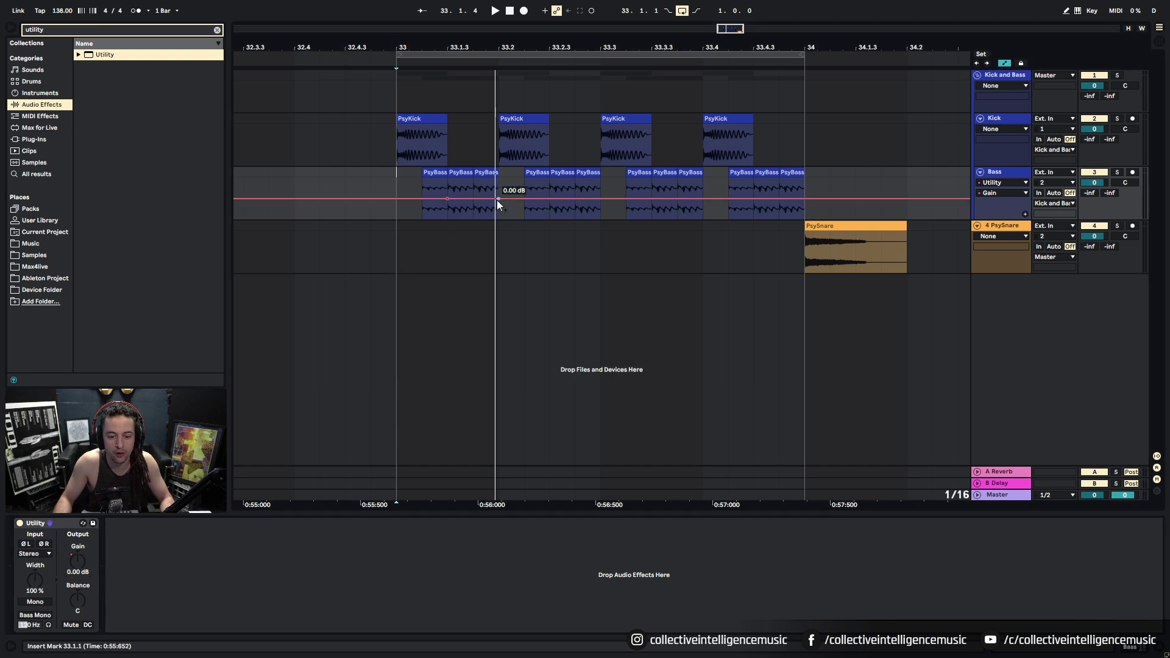
drag(399, 203, 398, 220)
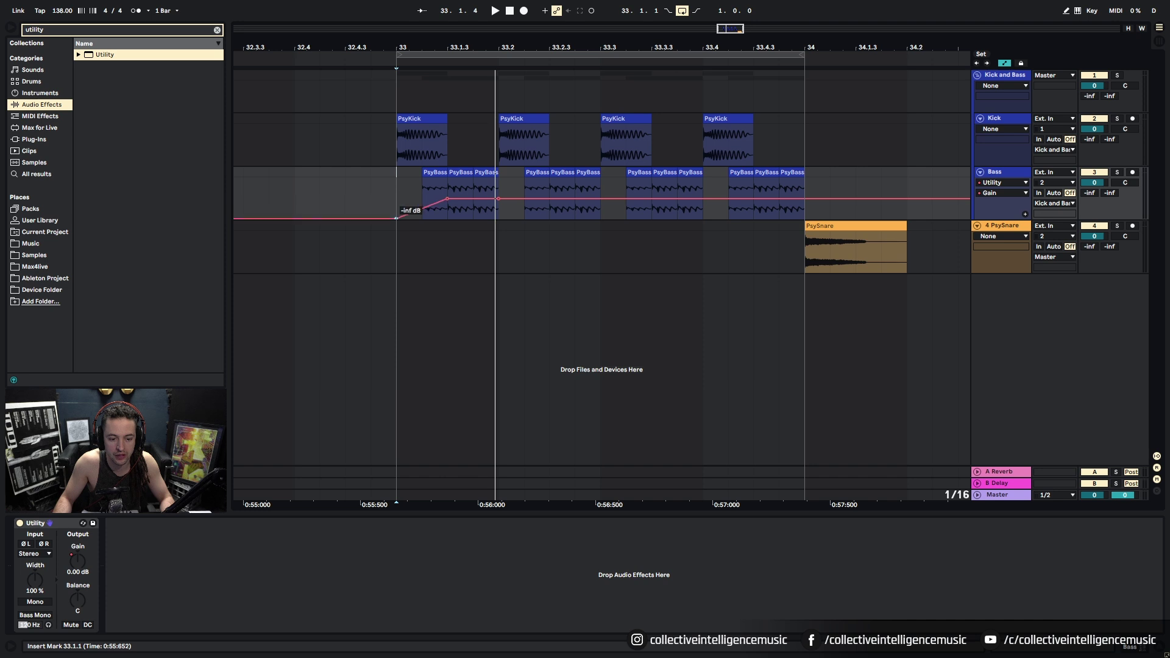
click(415, 211)
Set the adaptive grid to Narrowest and drop the Bass gain automation steeply to -inf dB at 33.2.
drag(485, 49, 496, 82)
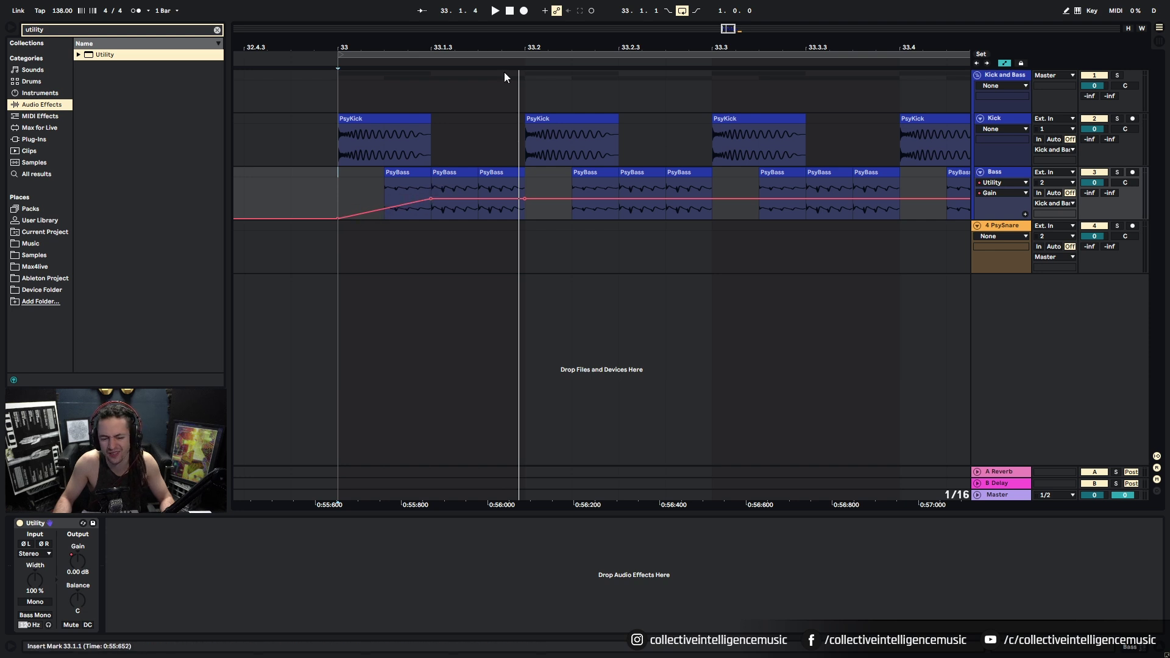
scroll(522, 86, up, 2)
right_click(518, 217)
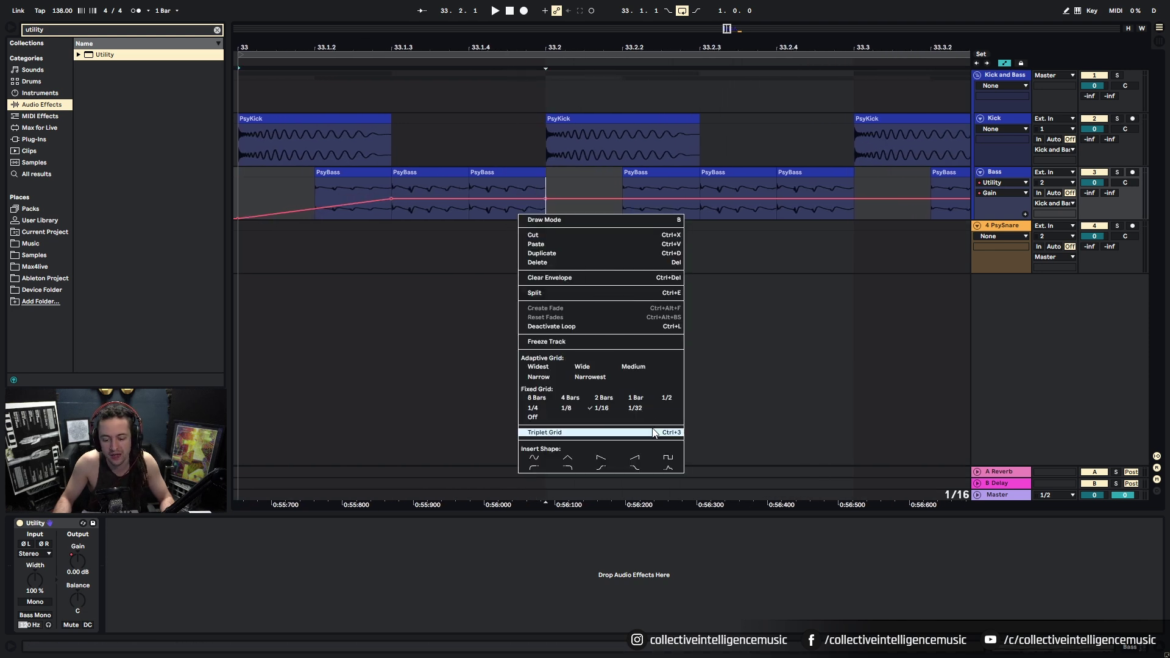
click(592, 377)
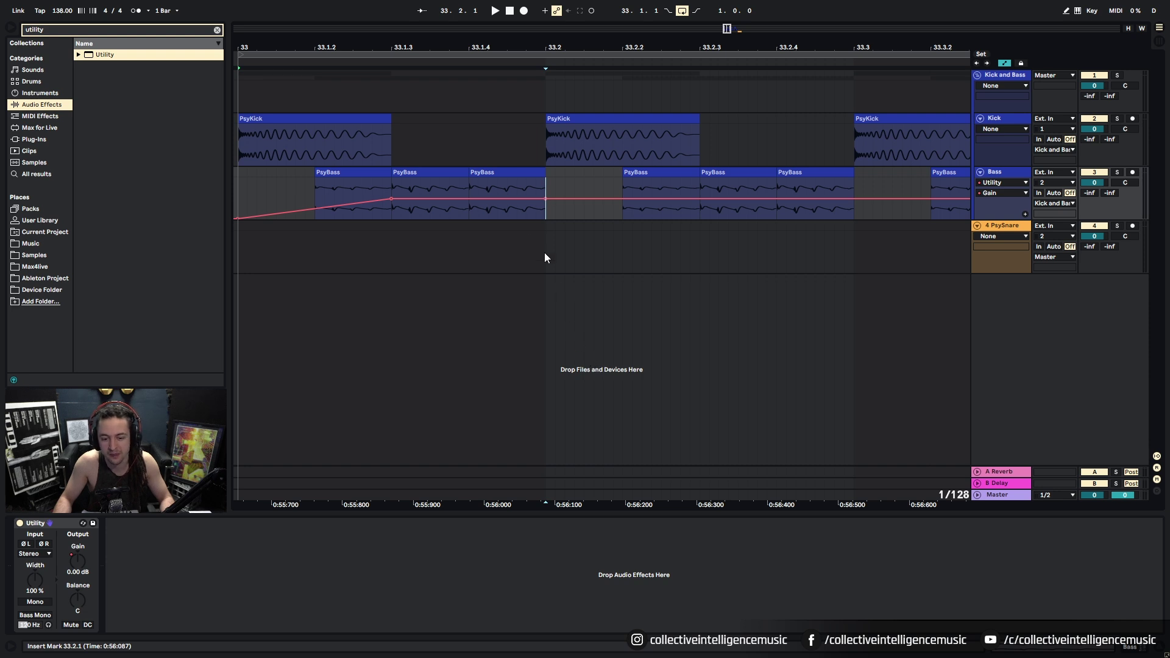
scroll(640, 268, left, 3)
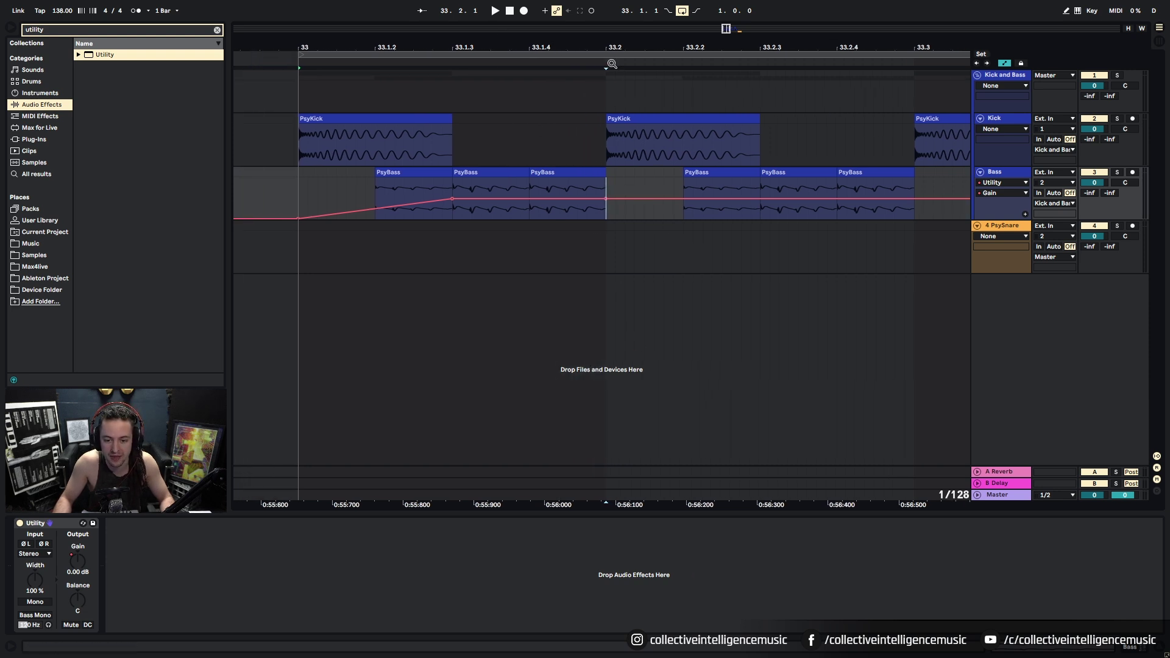
scroll(615, 73, up, 3)
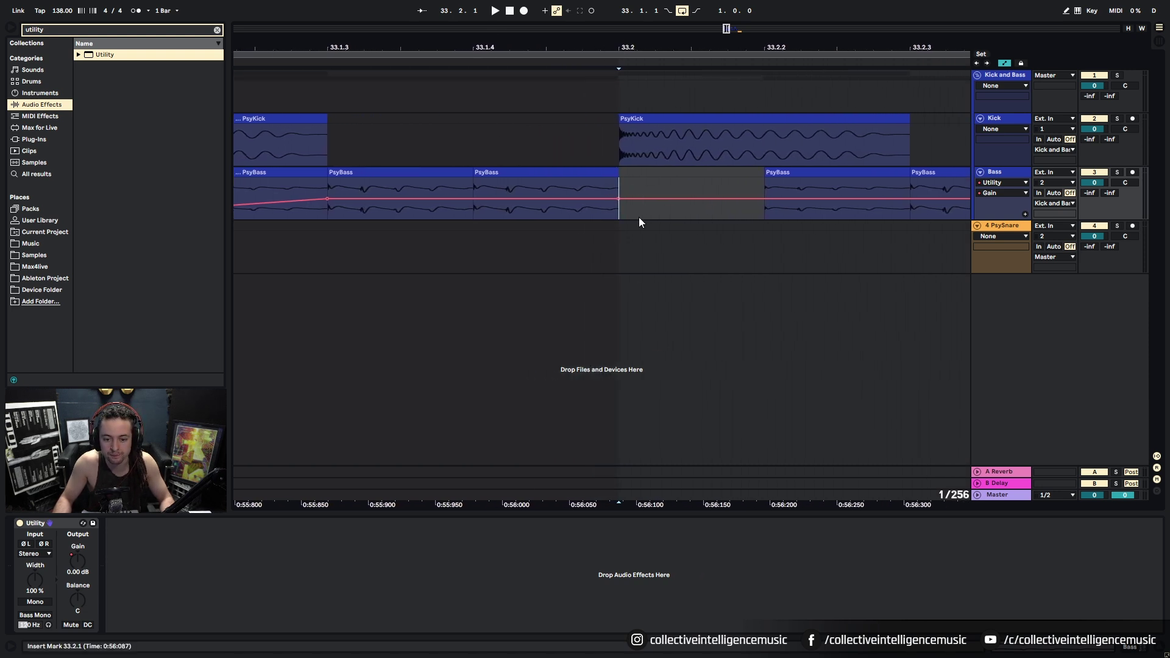
drag(617, 200, 619, 218)
drag(634, 51, 606, 30)
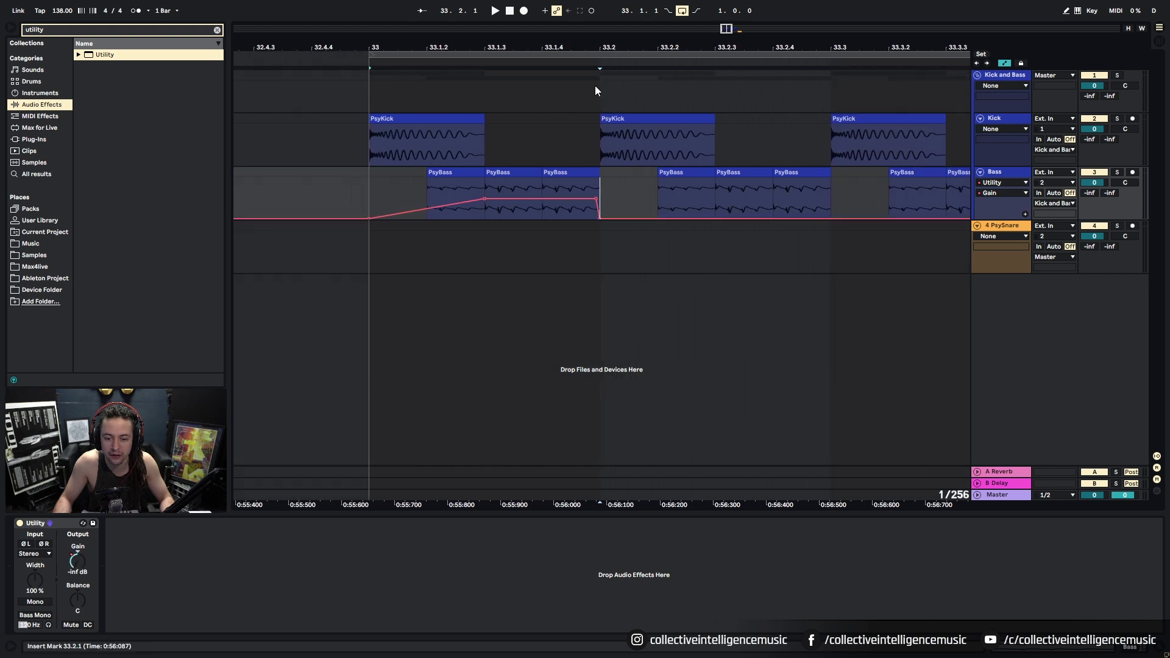
Show the Bass track's Utility Gain automation in its own lane and set the fixed grid to 1/4.
click(1026, 215)
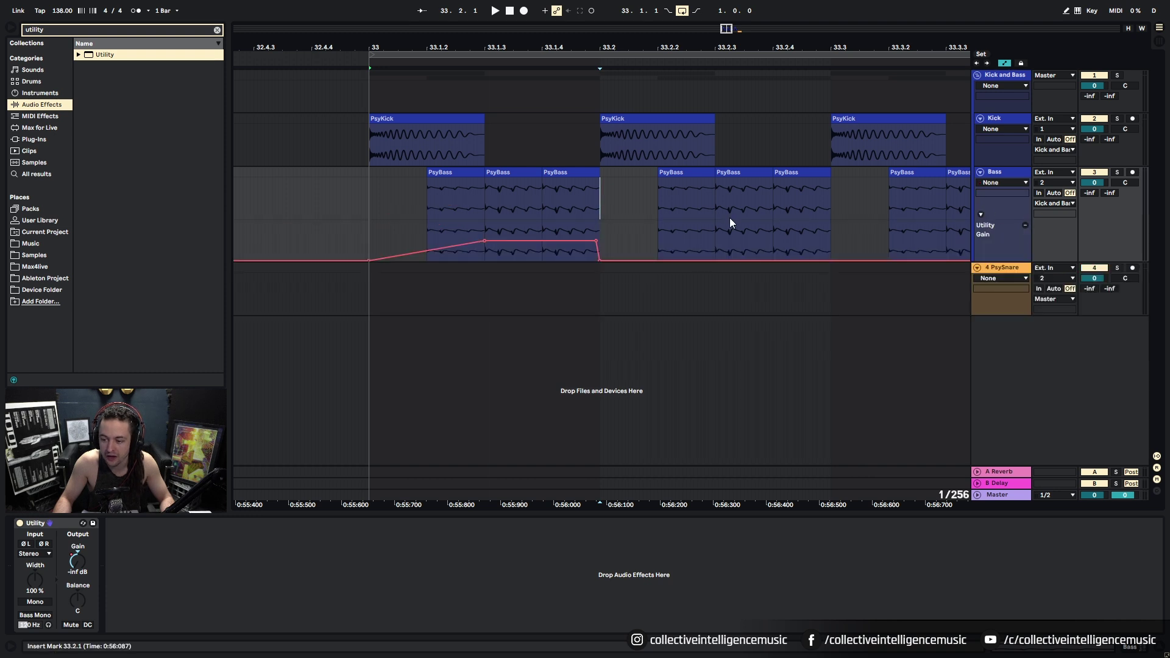
right_click(357, 246)
click(473, 415)
click(392, 247)
right_click(605, 242)
click(728, 402)
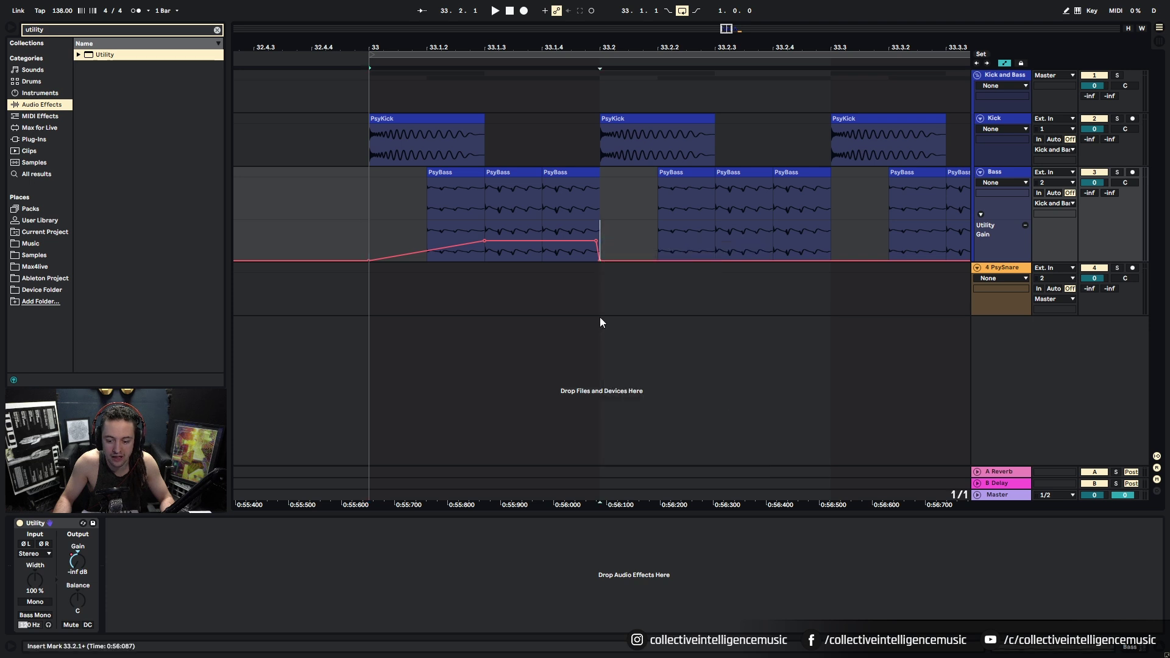
click(376, 235)
right_click(590, 234)
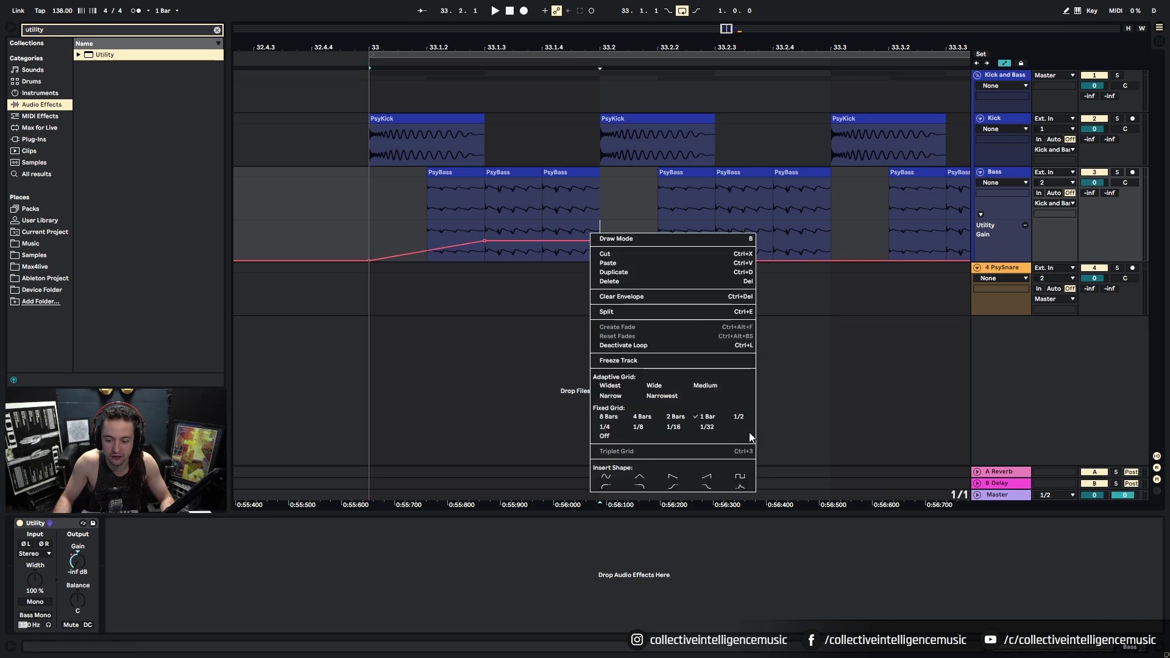
click(738, 417)
drag(462, 235, 624, 237)
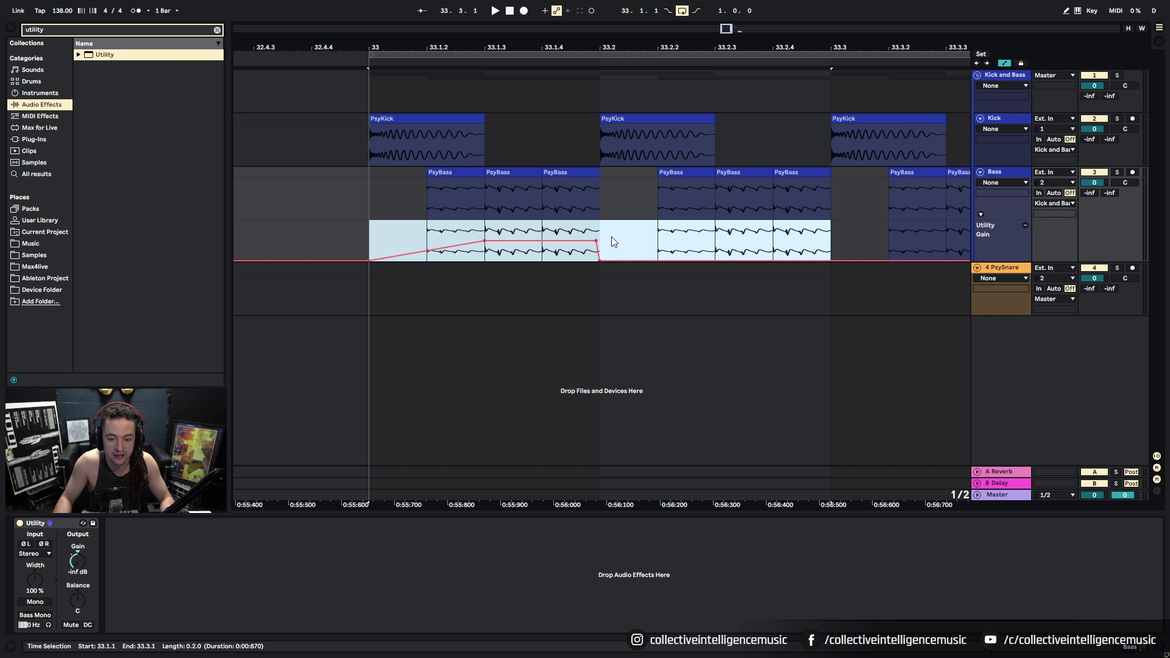
right_click(565, 230)
click(585, 471)
Select the Bass gain automation from 33.1.1 to 33.2.1 and duplicate it three times to fill the bar up to 34.1.1.
drag(387, 232, 529, 237)
right_click(430, 236)
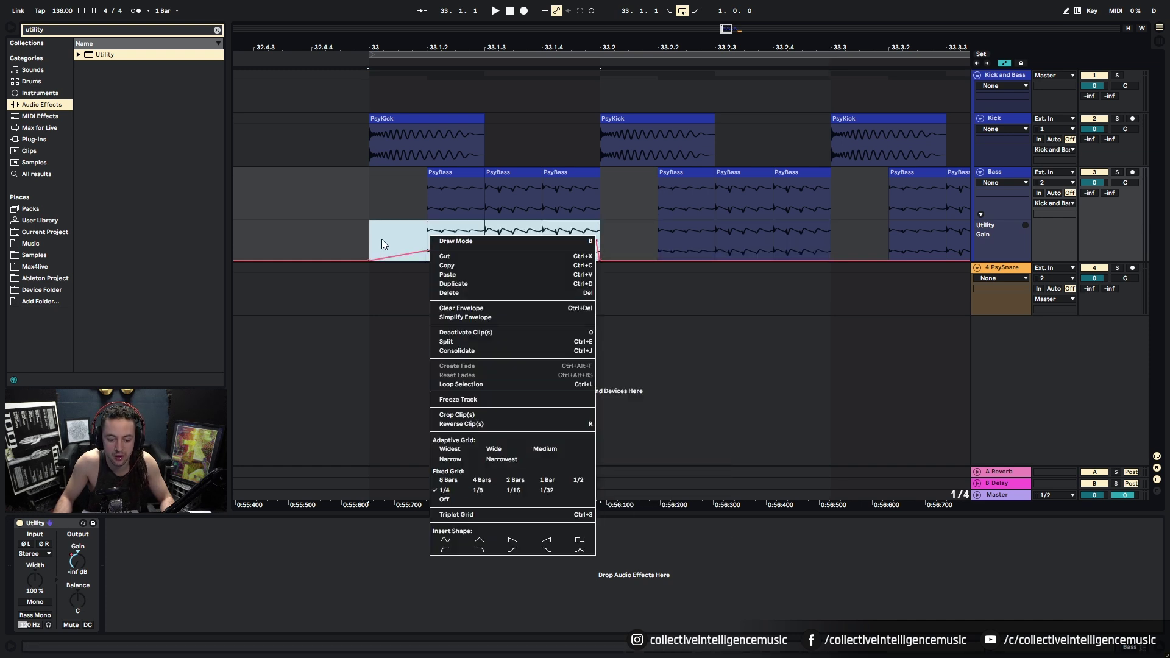
click(392, 268)
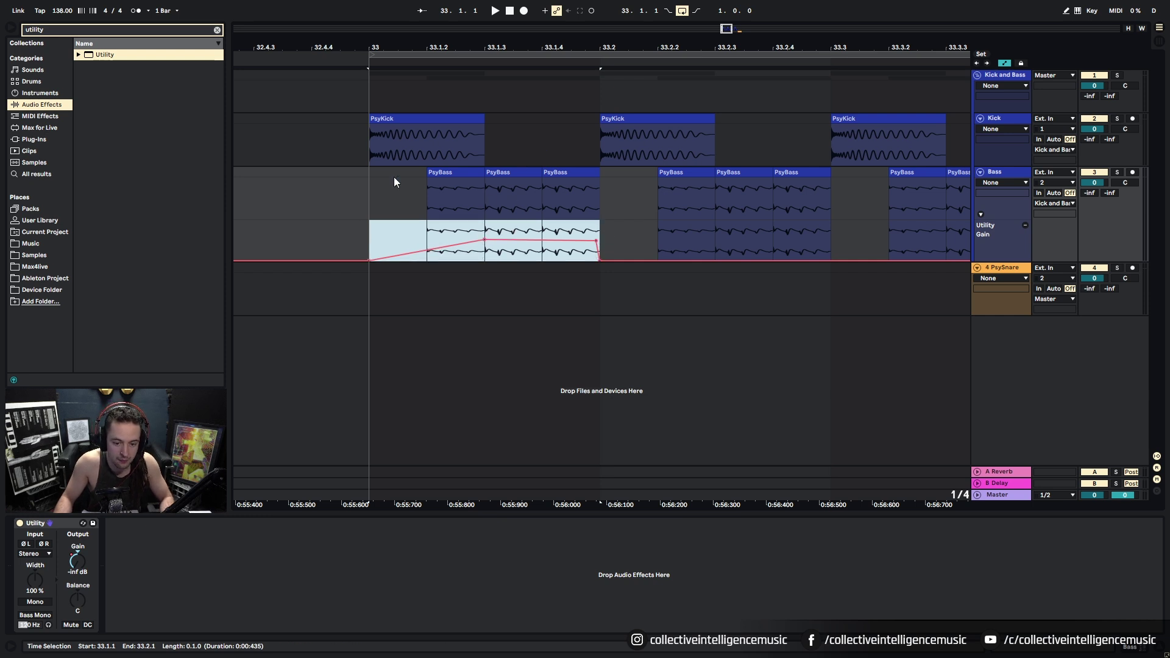
click(371, 241)
shift+click(557, 244)
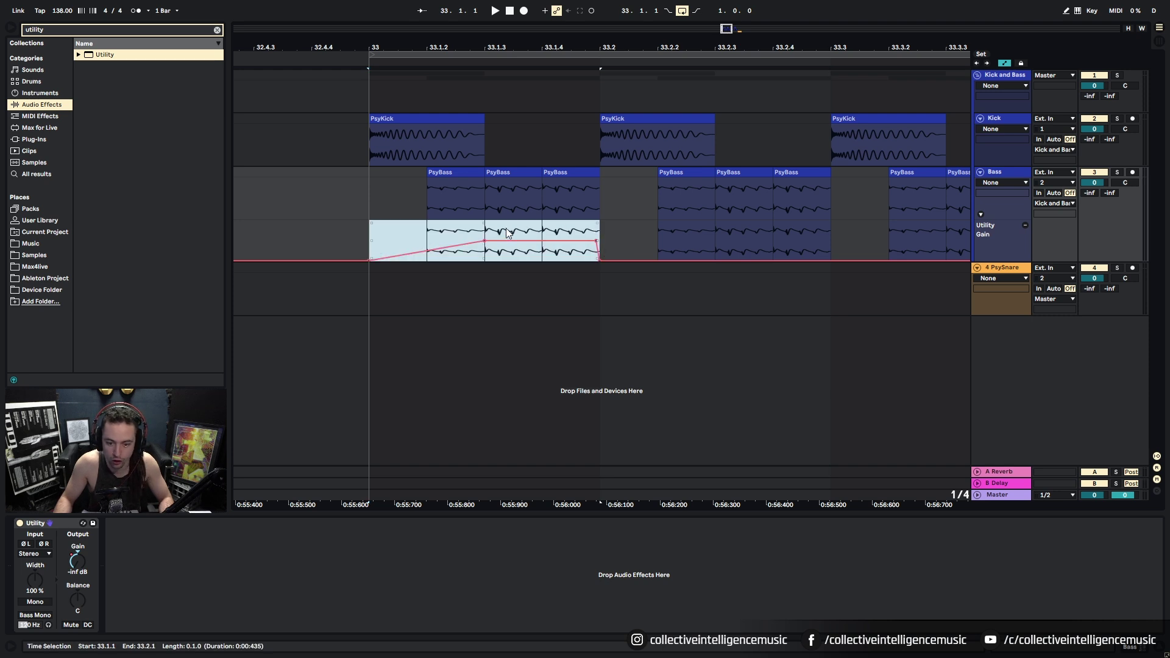
key(ctrl+d)
drag(638, 39, 472, 12)
key(ctrl+d)
key(ctrl+d)
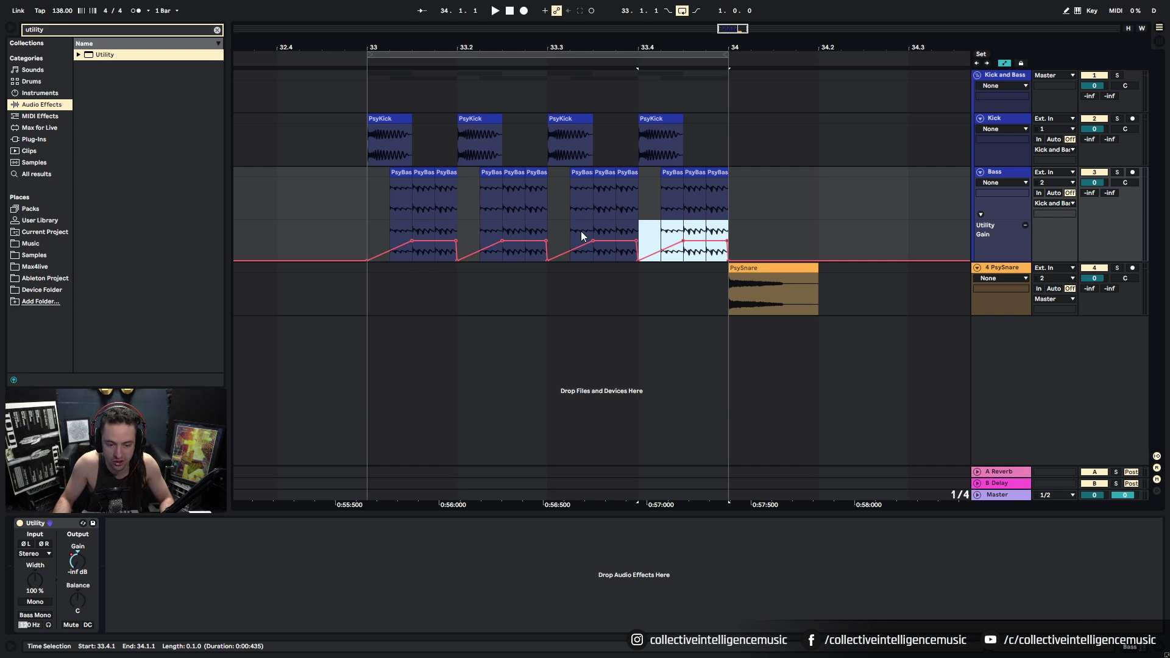
Play the ducked bass loop from 33.1.1, stop it and hide the automation.
click(371, 255)
key(space)
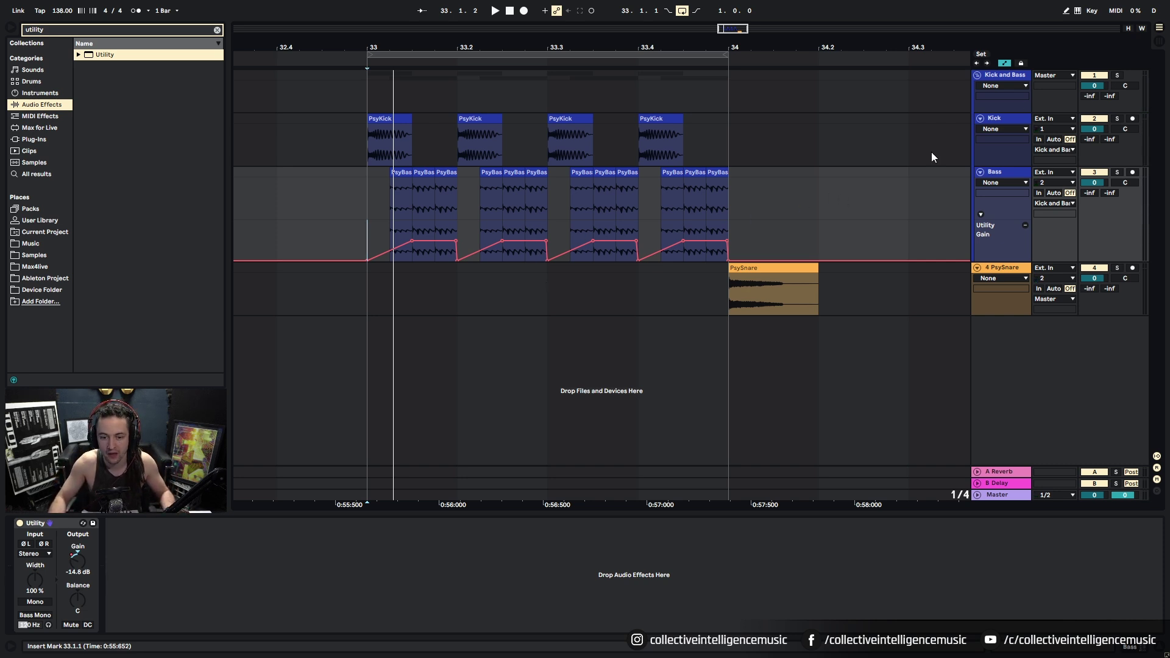
key(a)
Clear the browser search, find Glue Compressor among the audio effects and add it to the Kick and Bass group.
click(998, 94)
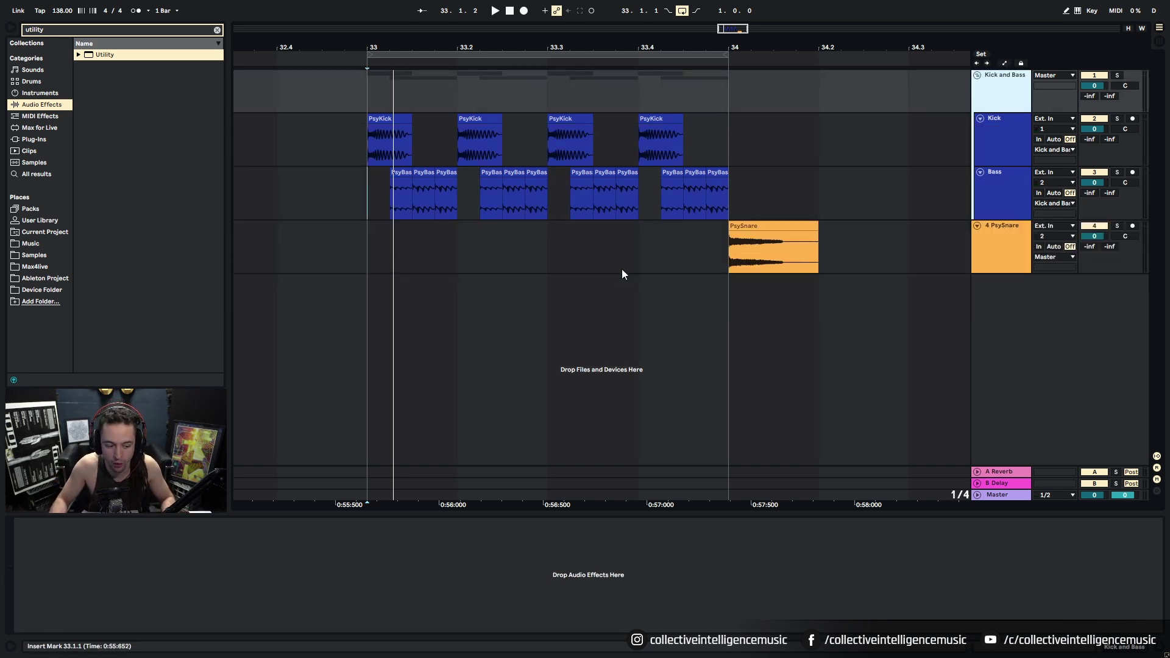
click(399, 134)
click(217, 30)
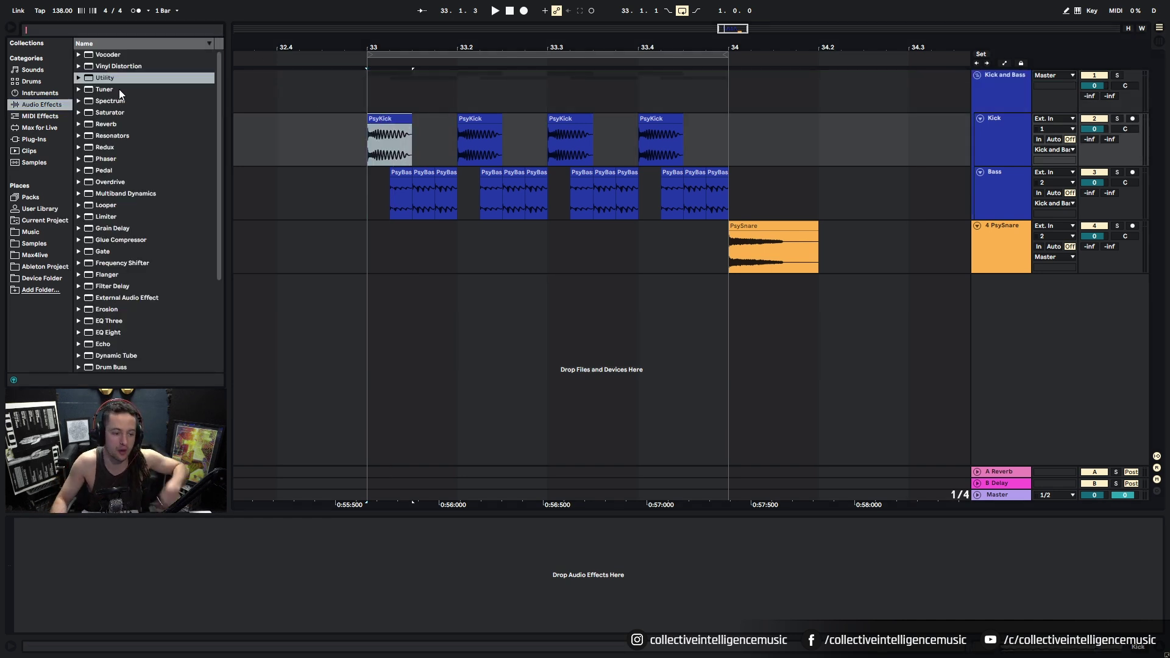
scroll(130, 88, down, 5)
scroll(140, 135, down, 1)
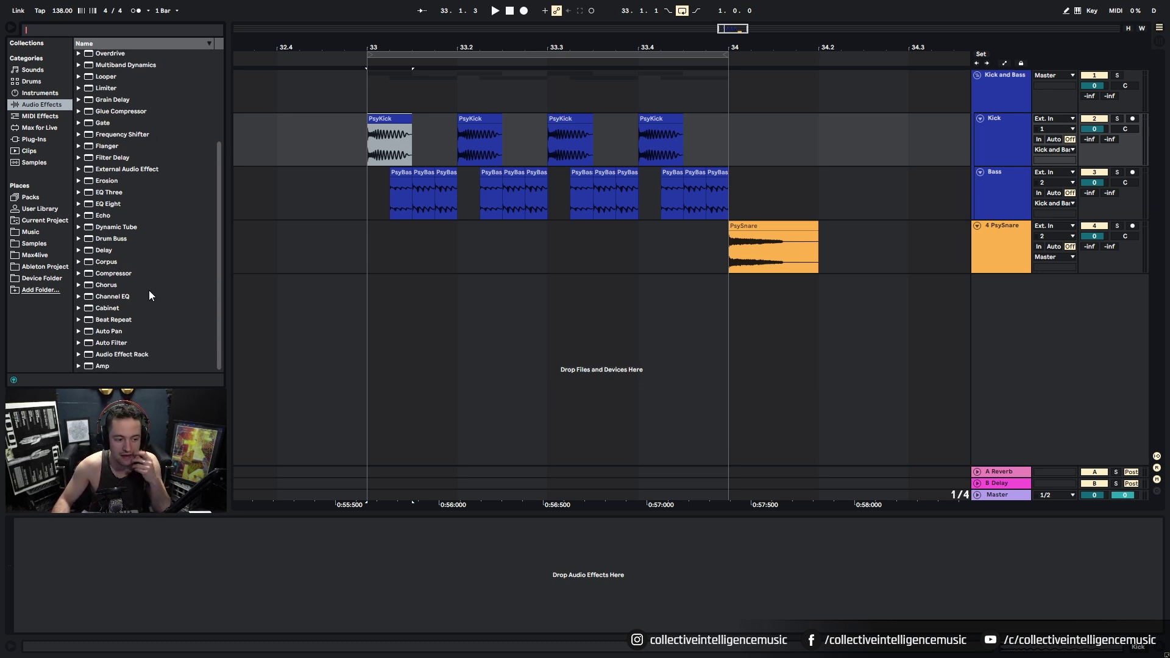
scroll(152, 292, up, 1)
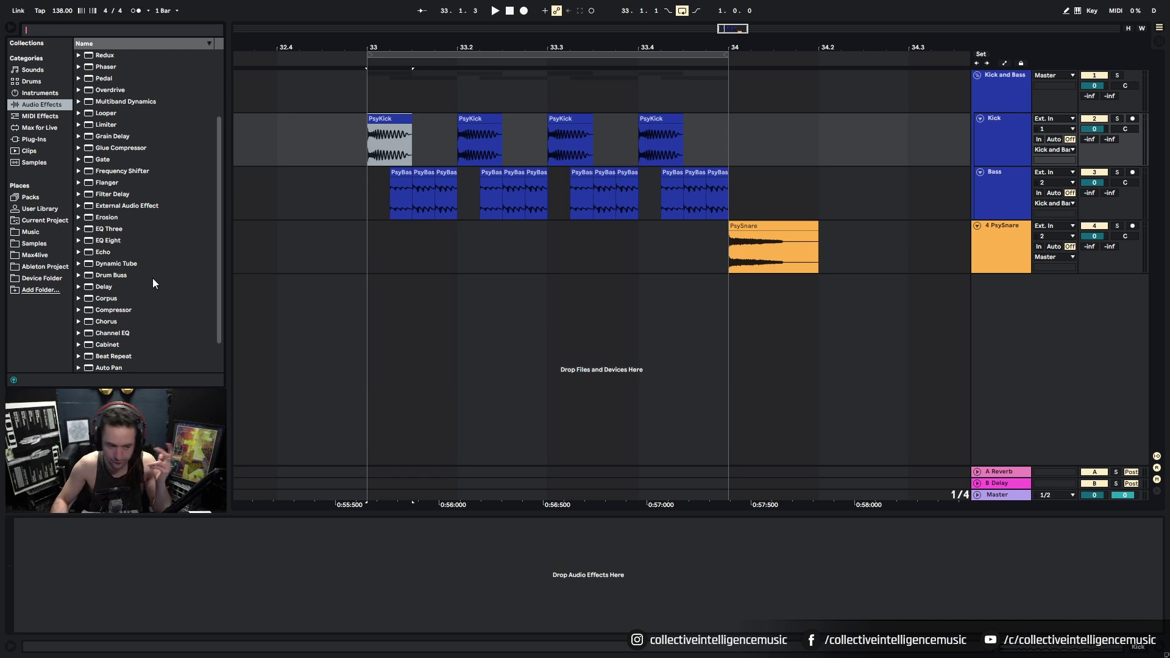
drag(112, 148, 998, 91)
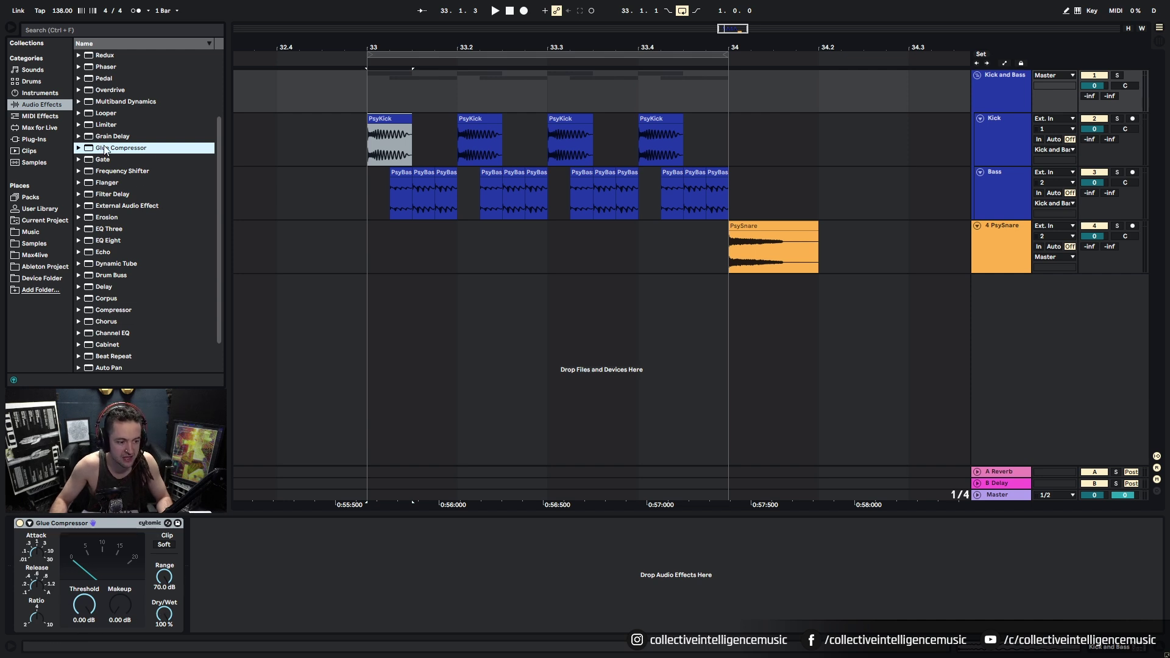
click(38, 105)
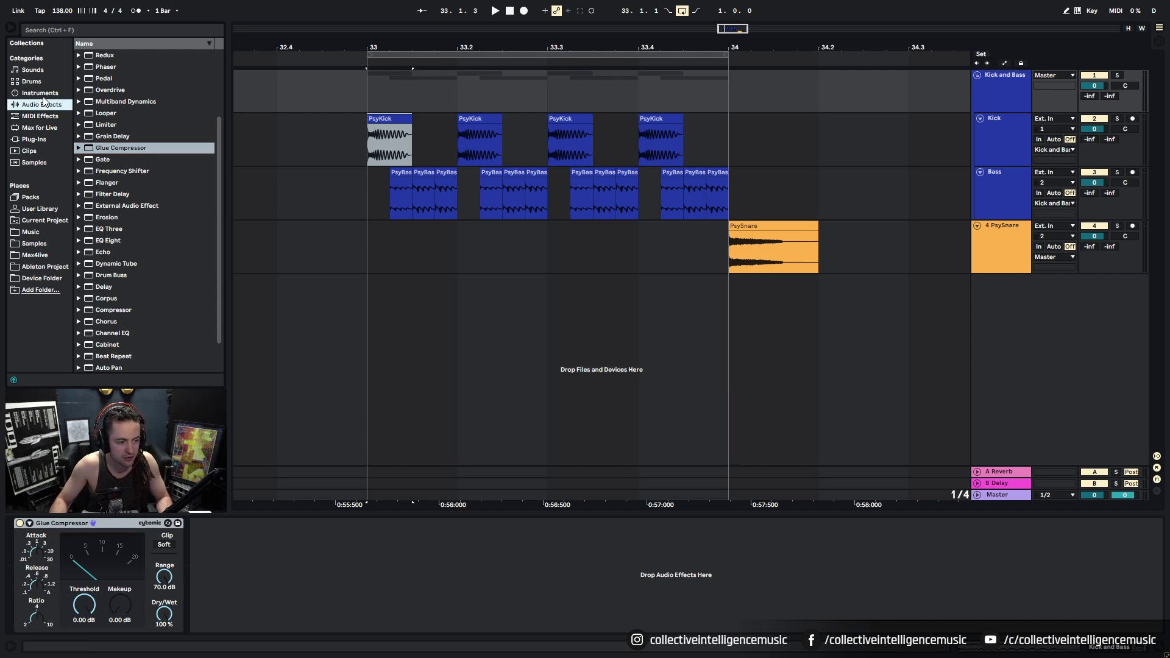
click(102, 150)
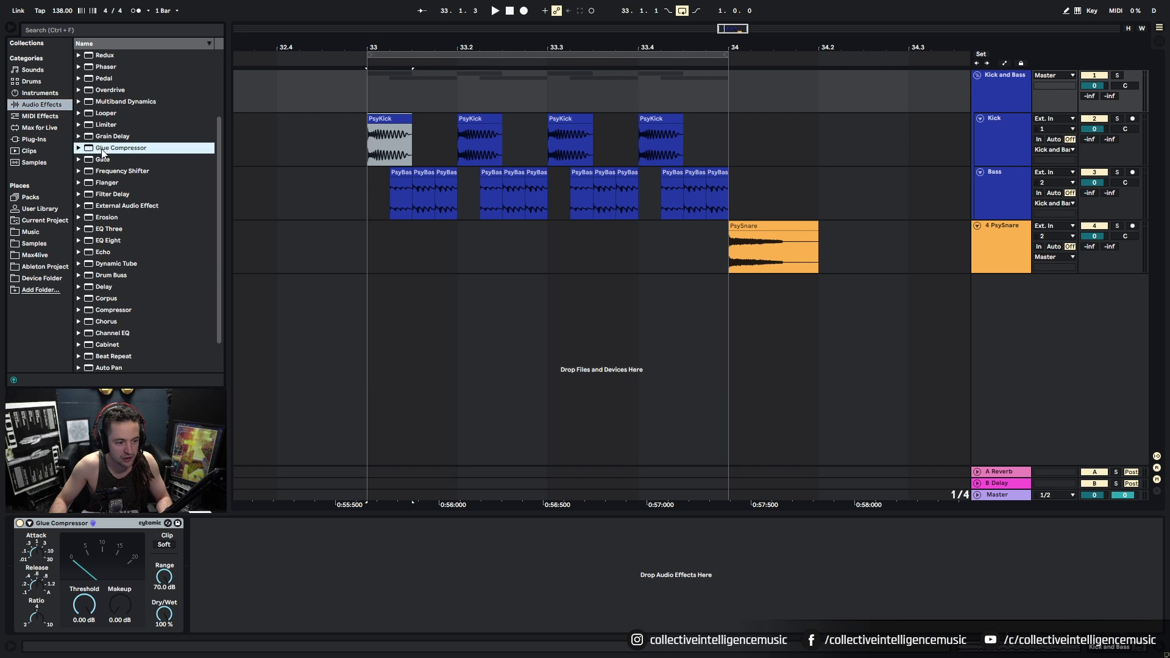
Expand the sidechain section of the Kick and Bass group's Glue Compressor and enable its sidechain EQ.
click(1012, 75)
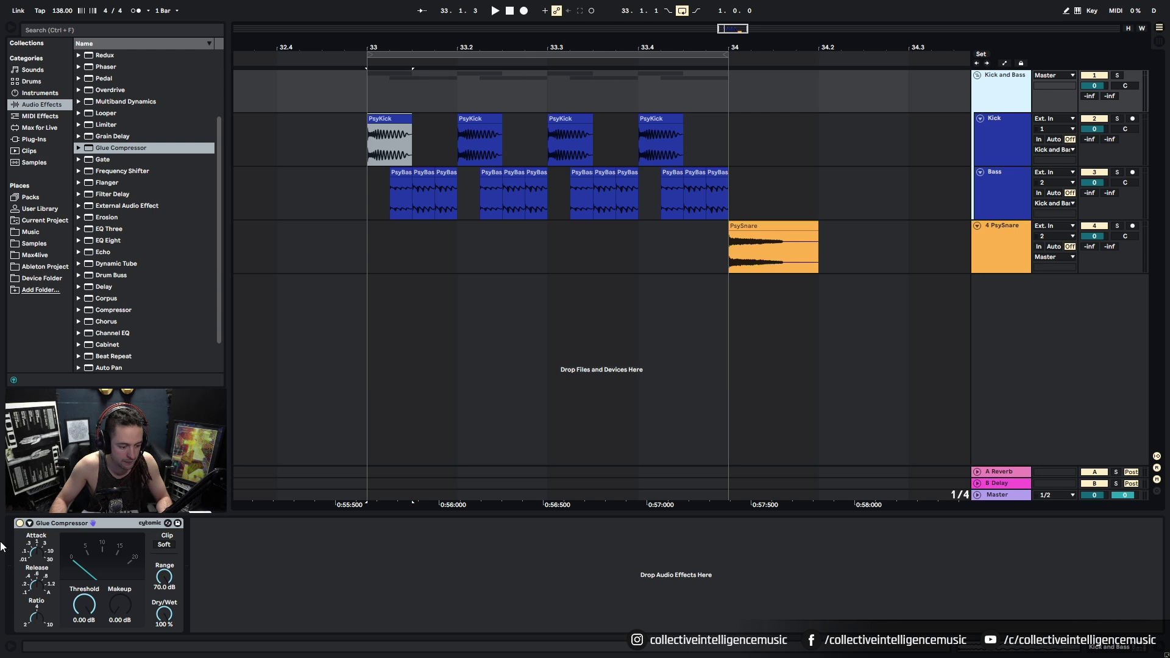
click(302, 612)
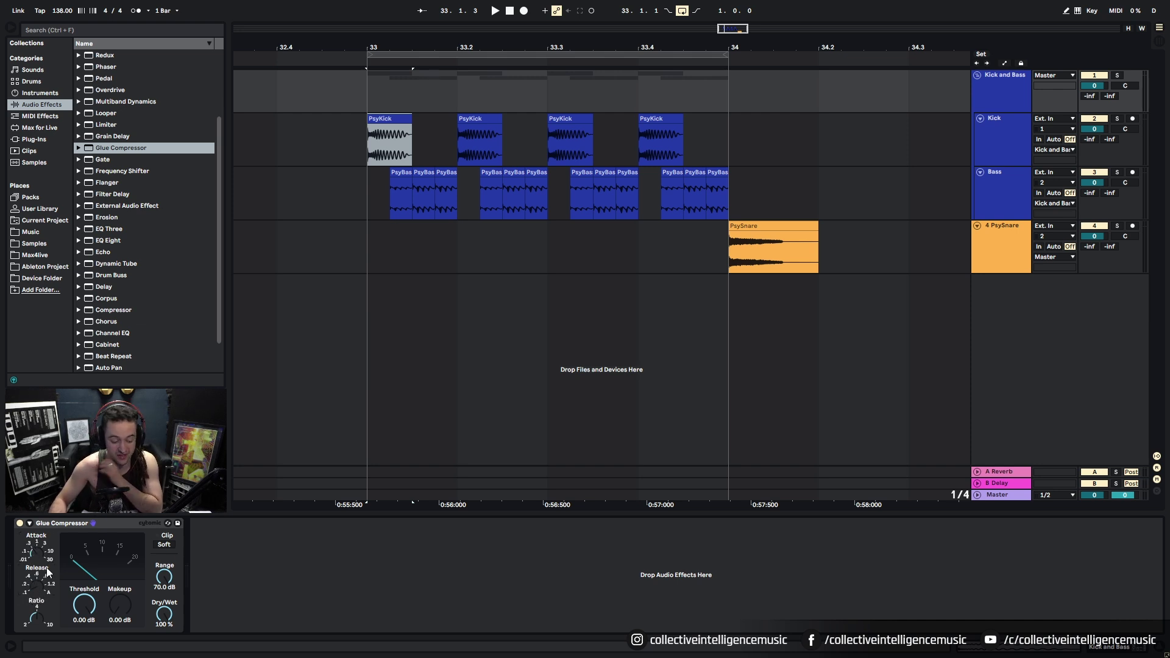
click(285, 573)
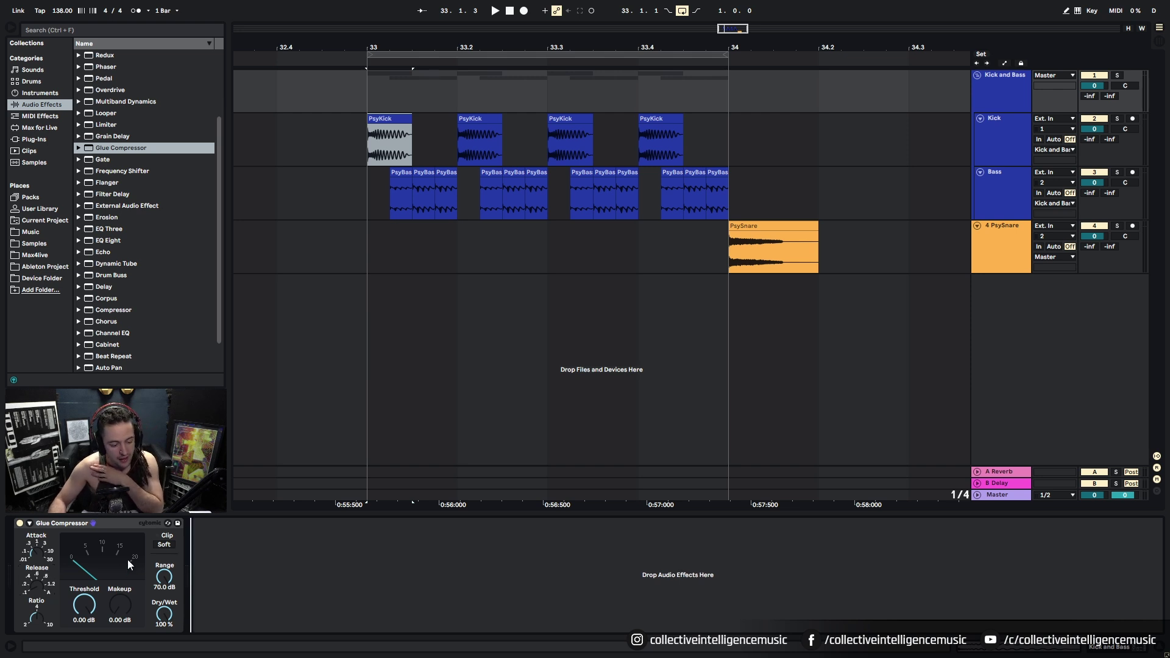
click(29, 524)
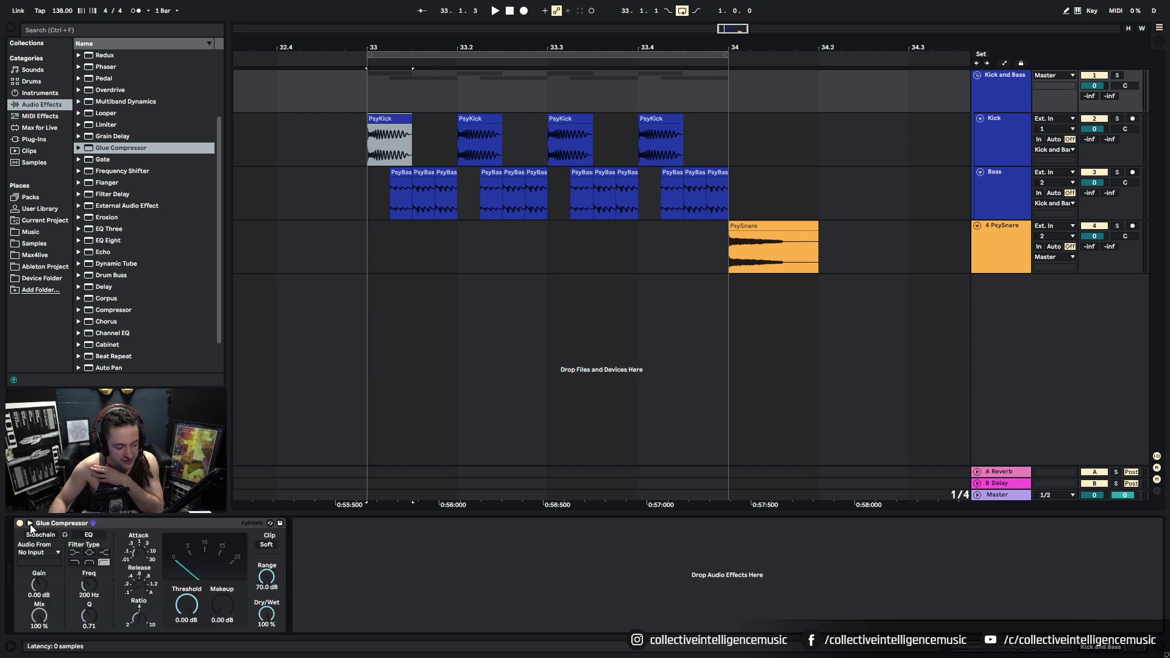
click(98, 535)
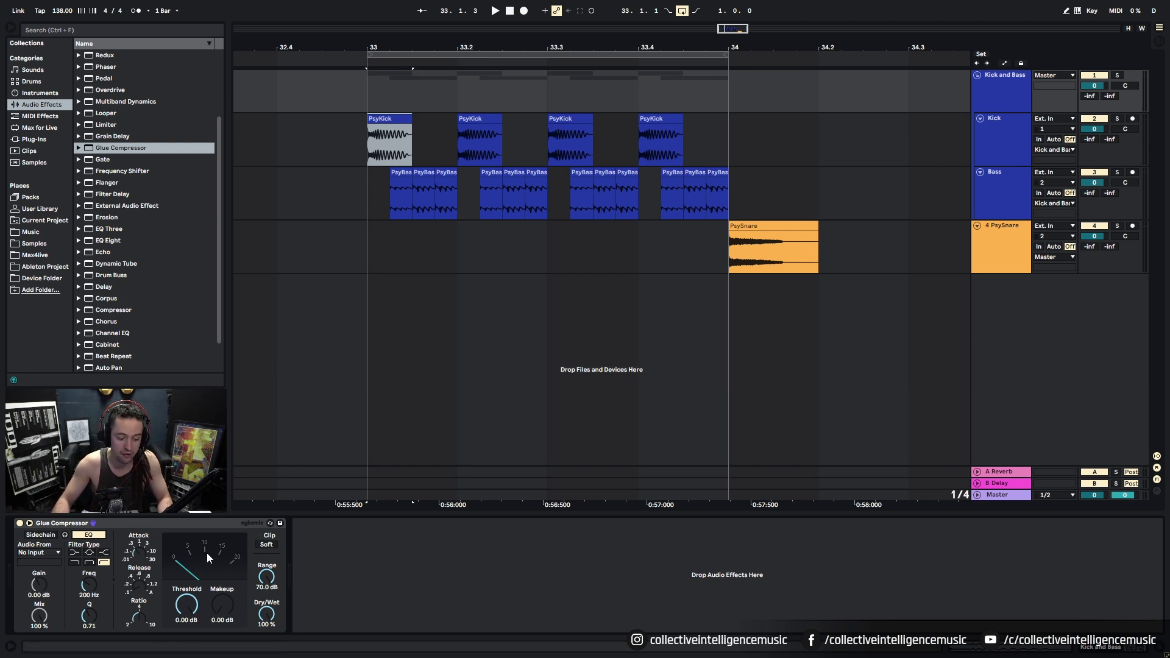
With the loop playing, lower the Glue Compressor's threshold to about -16 dB and set its makeup gain to 3.00 dB.
mouse_move(191, 610)
mouse_down()
mouse_move(191, 641)
mouse_move(185, 611)
mouse_up()
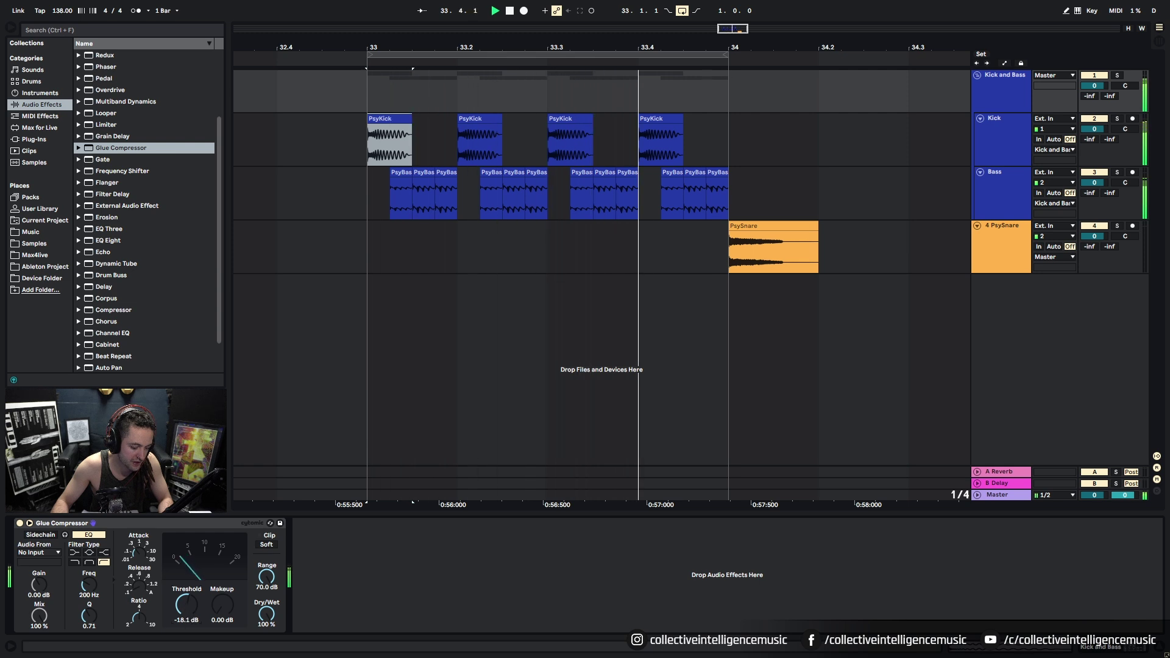
click(219, 615)
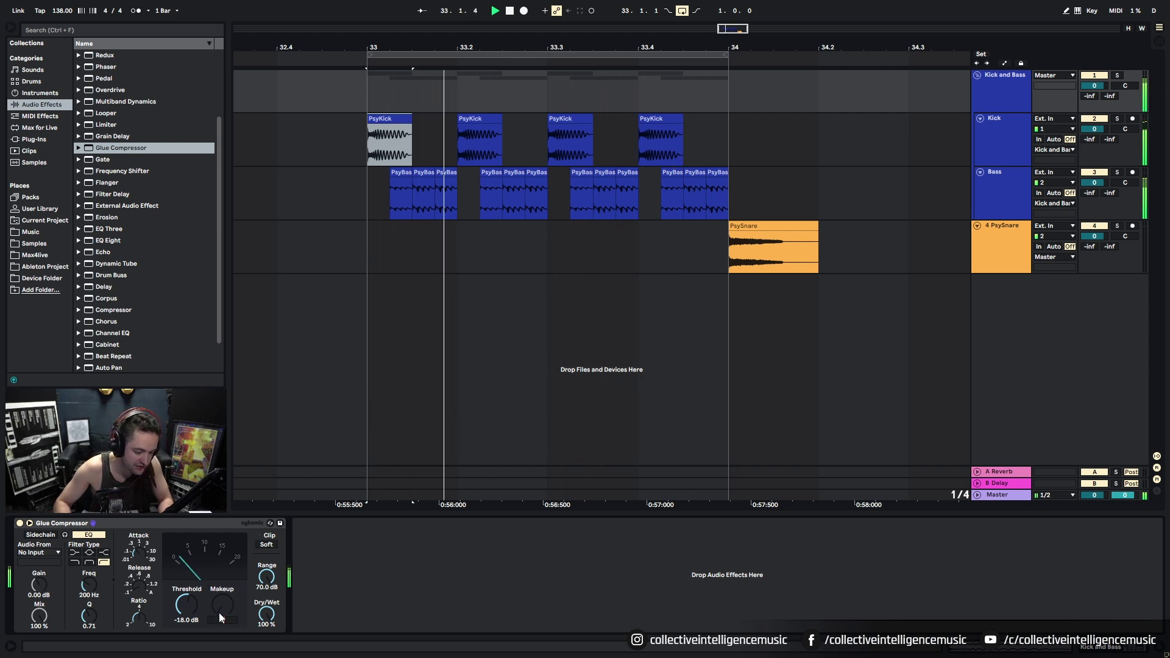
text(3.00 dB)
key(Return)
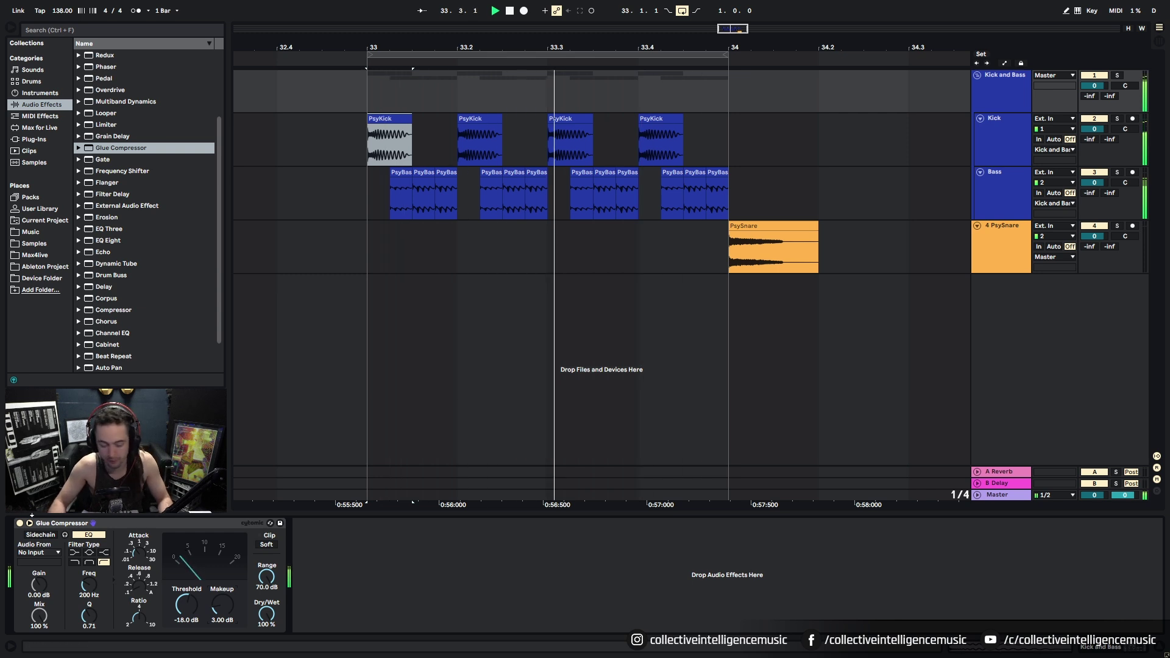
Compare the playing loop with Glue Compressor repeatedly bypassed and active, and collapse the device.
click(20, 523)
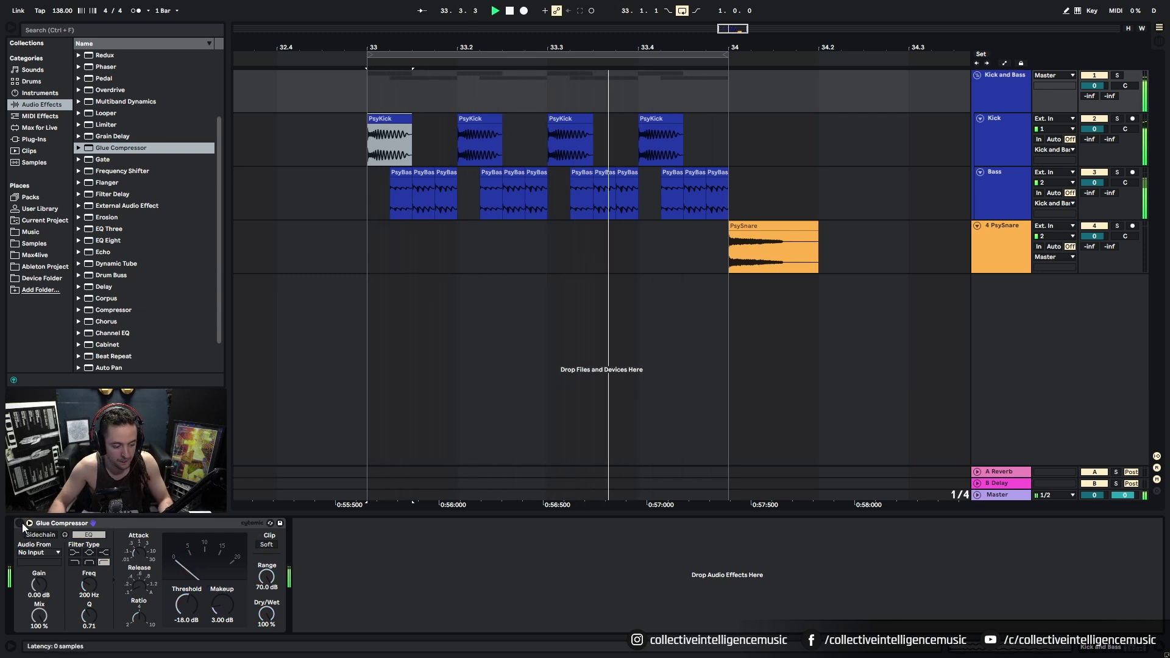
click(20, 523)
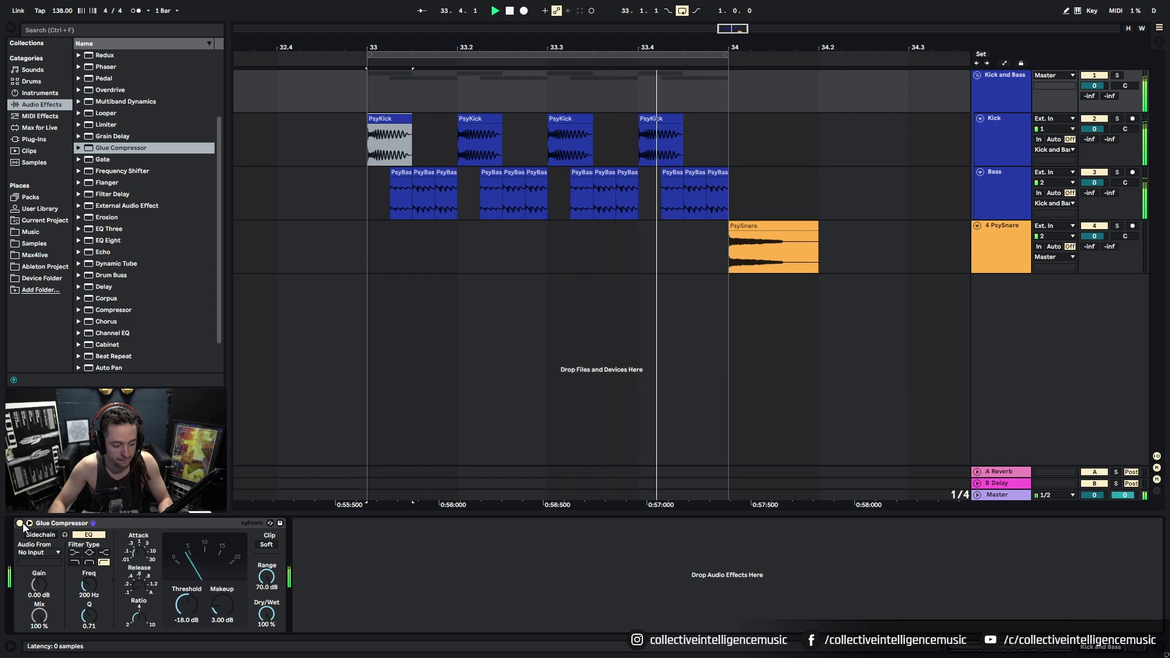
click(20, 523)
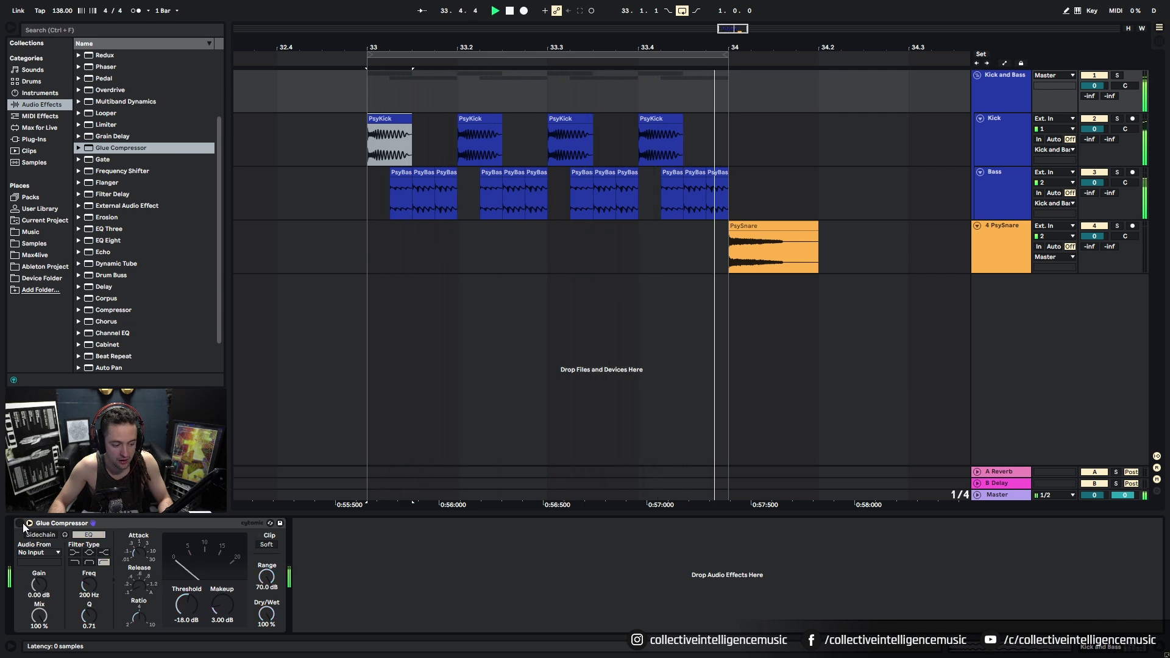
click(20, 523)
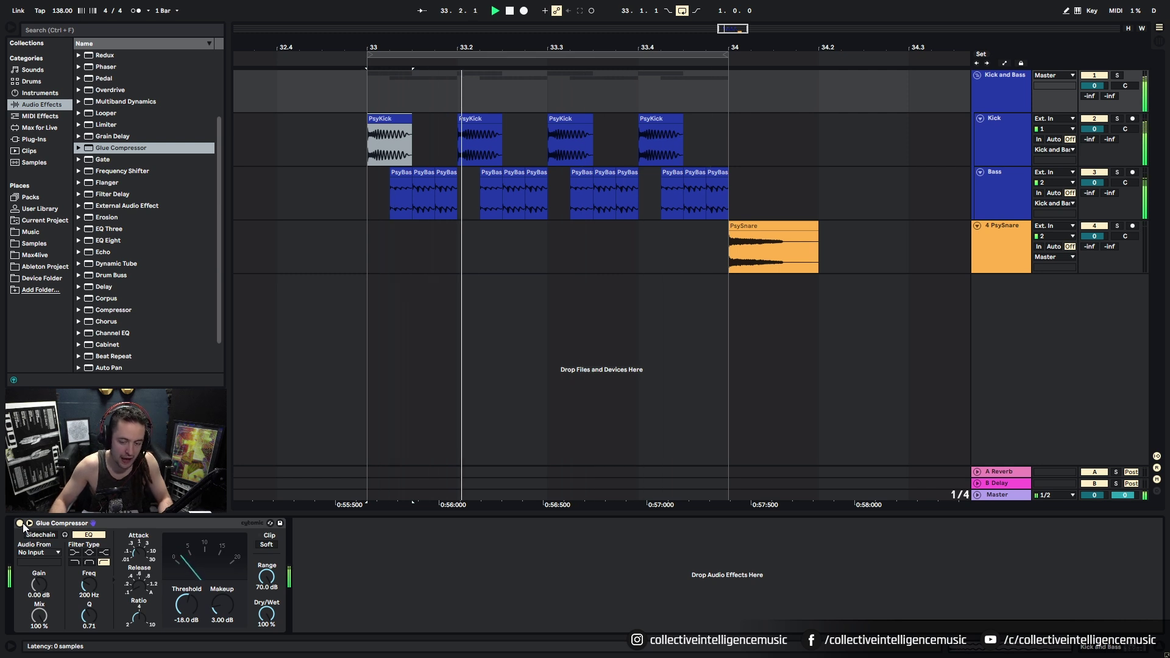
click(20, 524)
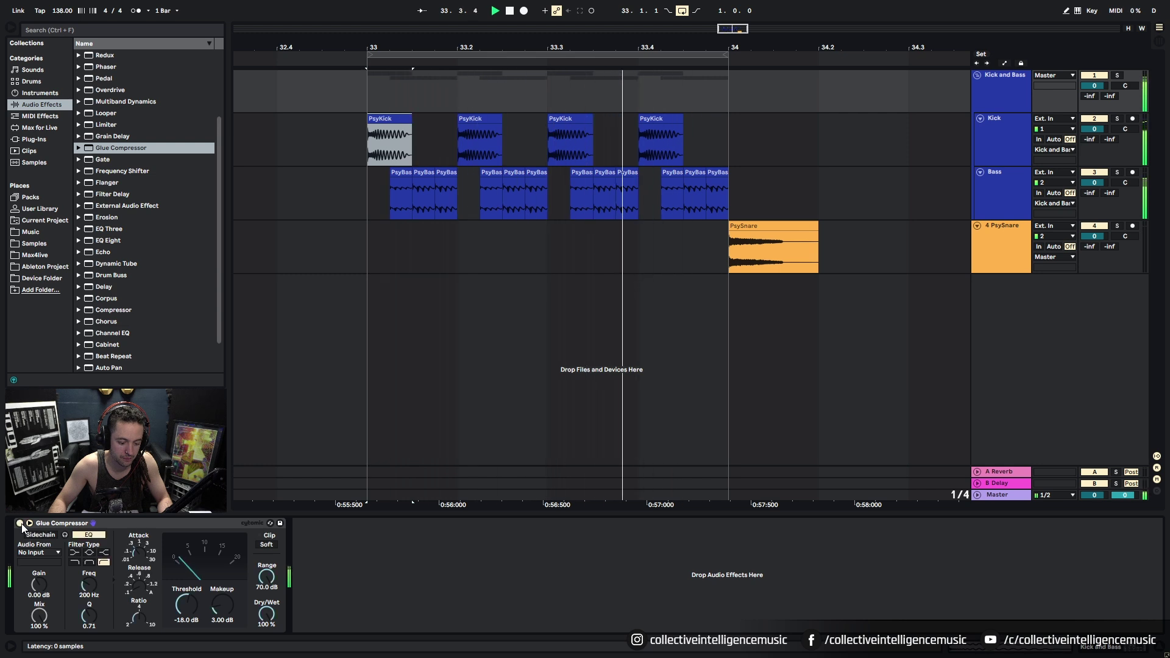
click(21, 524)
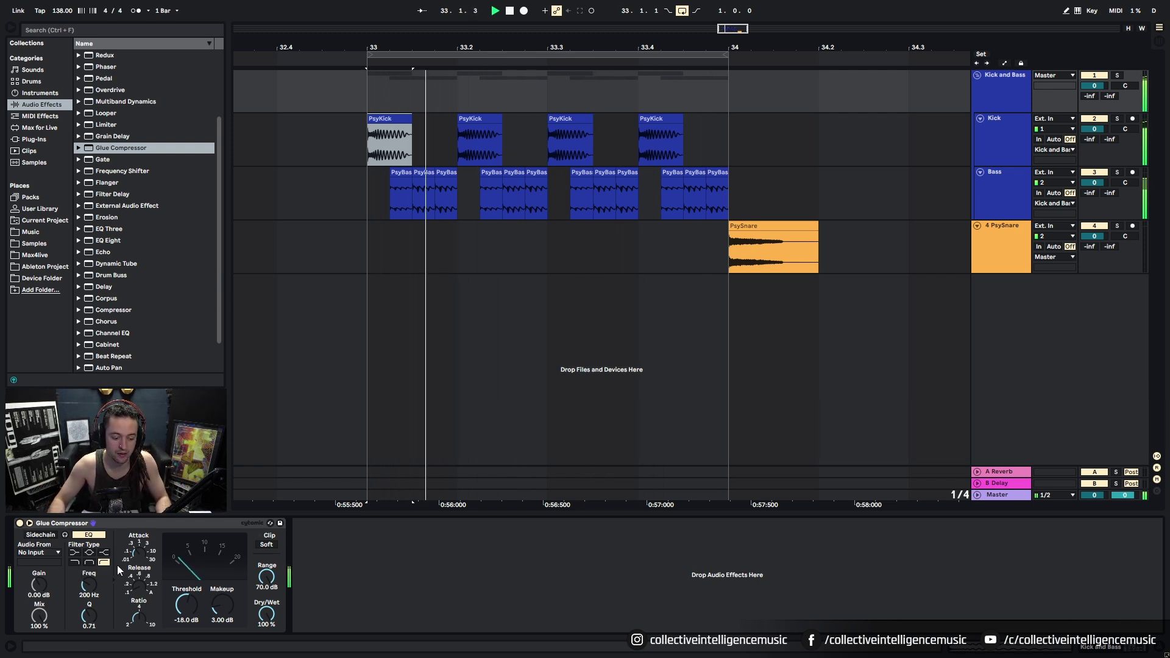
click(379, 587)
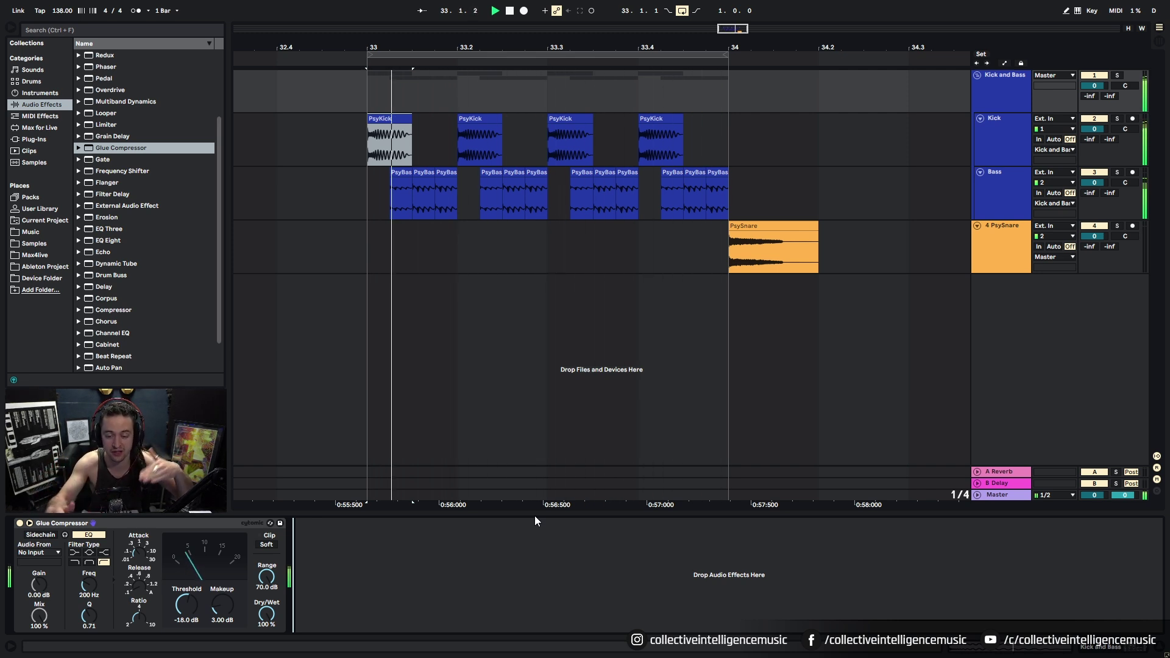
double_click(113, 522)
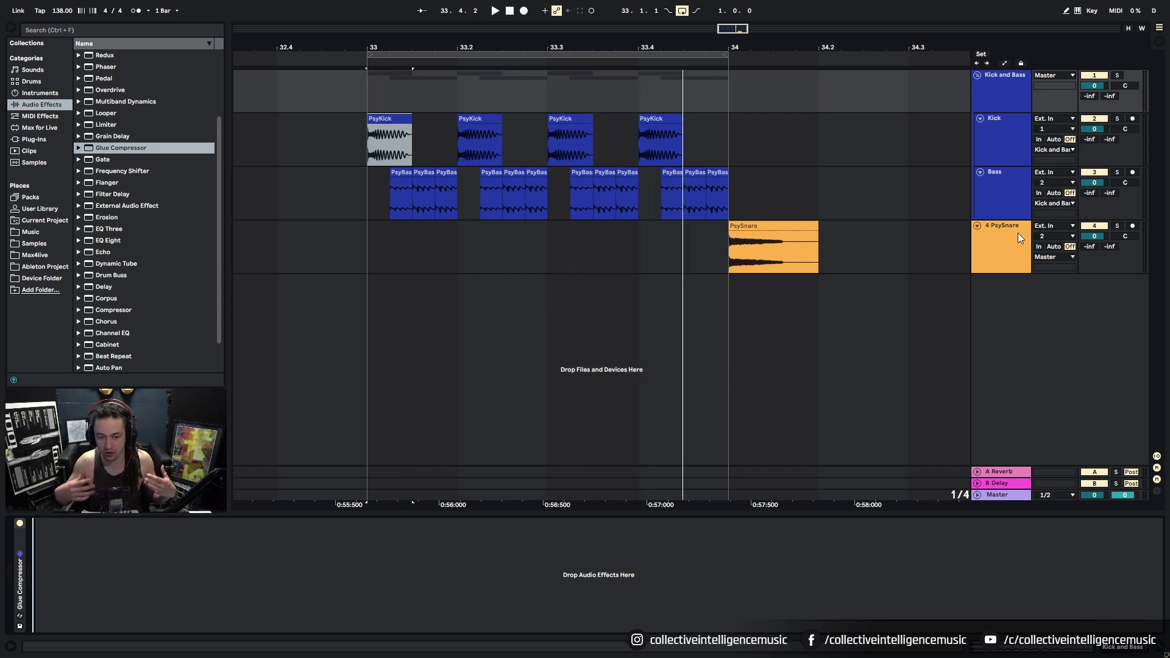
Consolidate the Kick clips and the Bass clips from 33.1.1 to 34.1.1 into a single one-bar clip per track.
shift+click(731, 137)
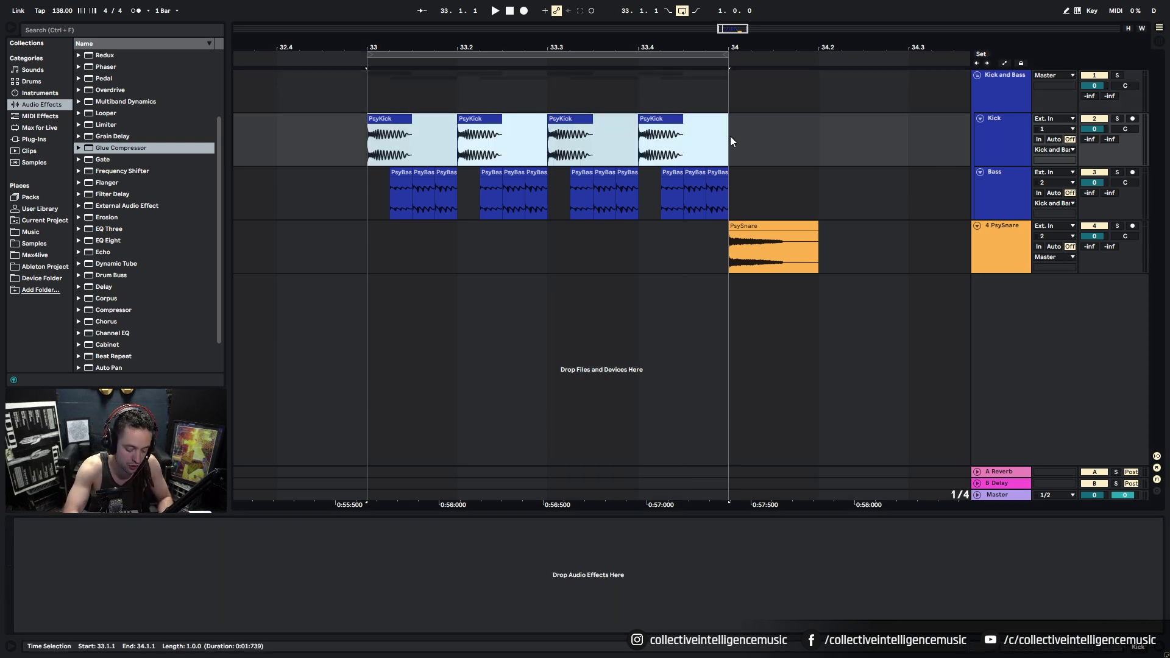
drag(337, 158, 726, 158)
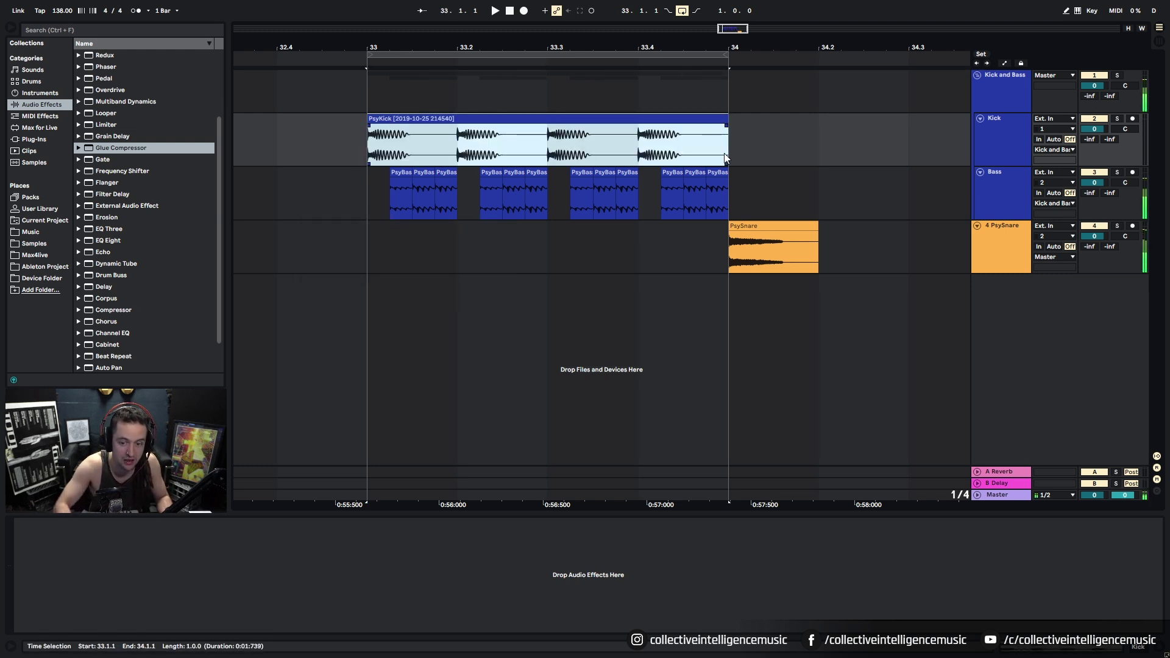
drag(360, 181, 758, 184)
key(ctrl+j)
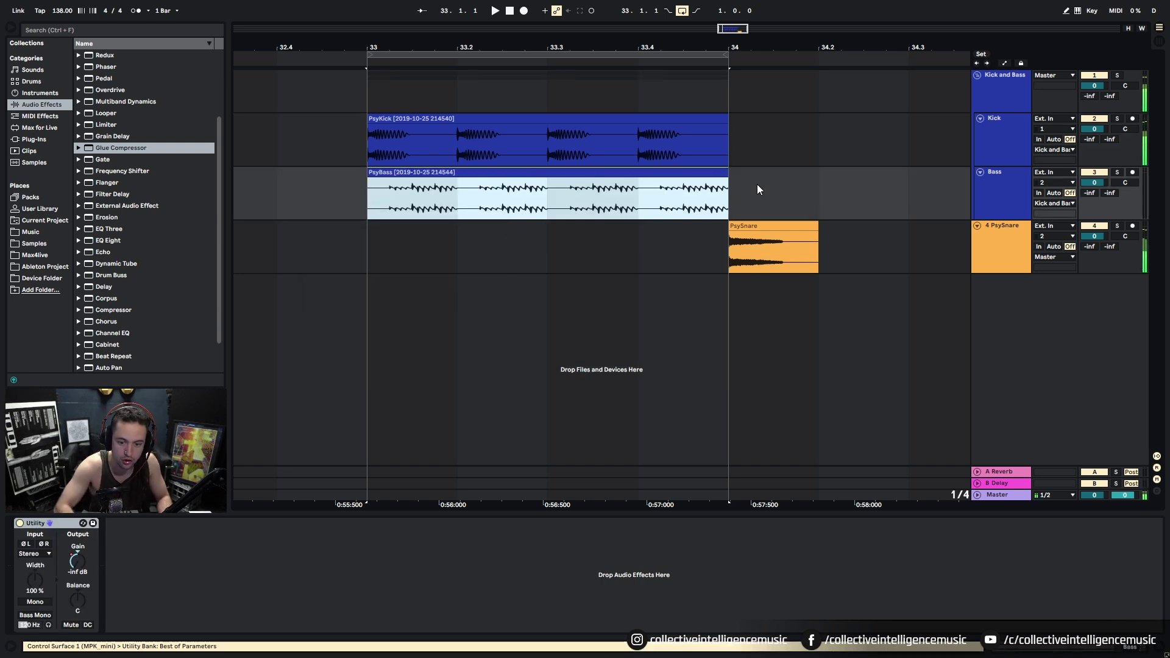
Show the clip view and turn on looping for the consolidated Bass and Kick clips.
drag(666, 48, 527, 13)
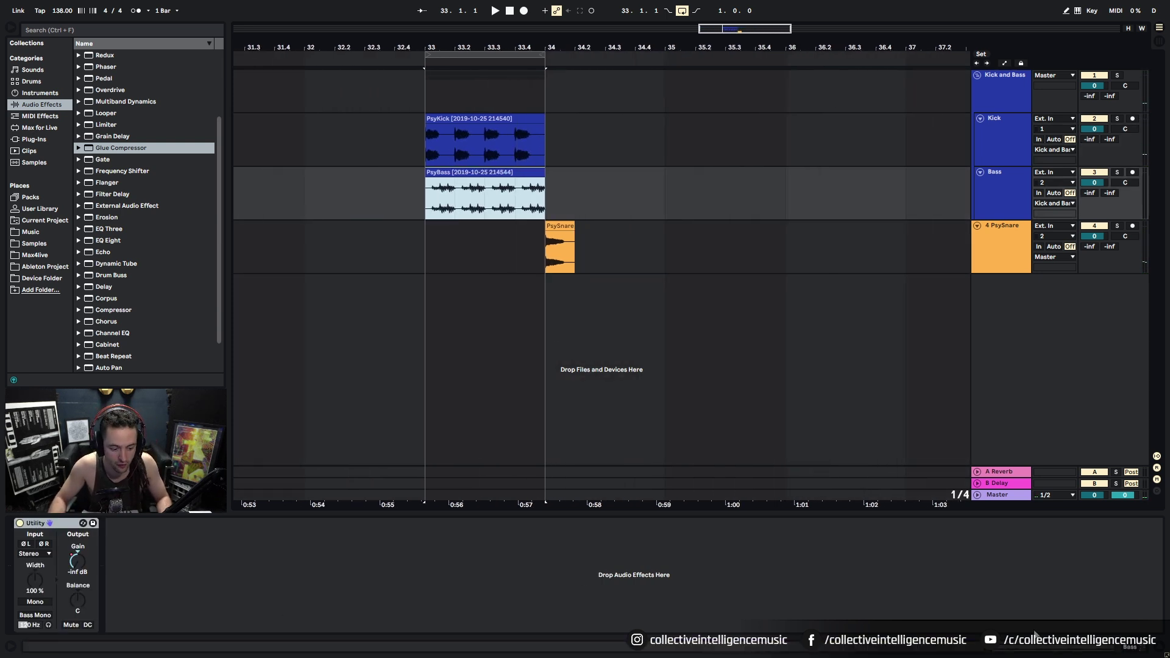
click(1025, 646)
click(181, 587)
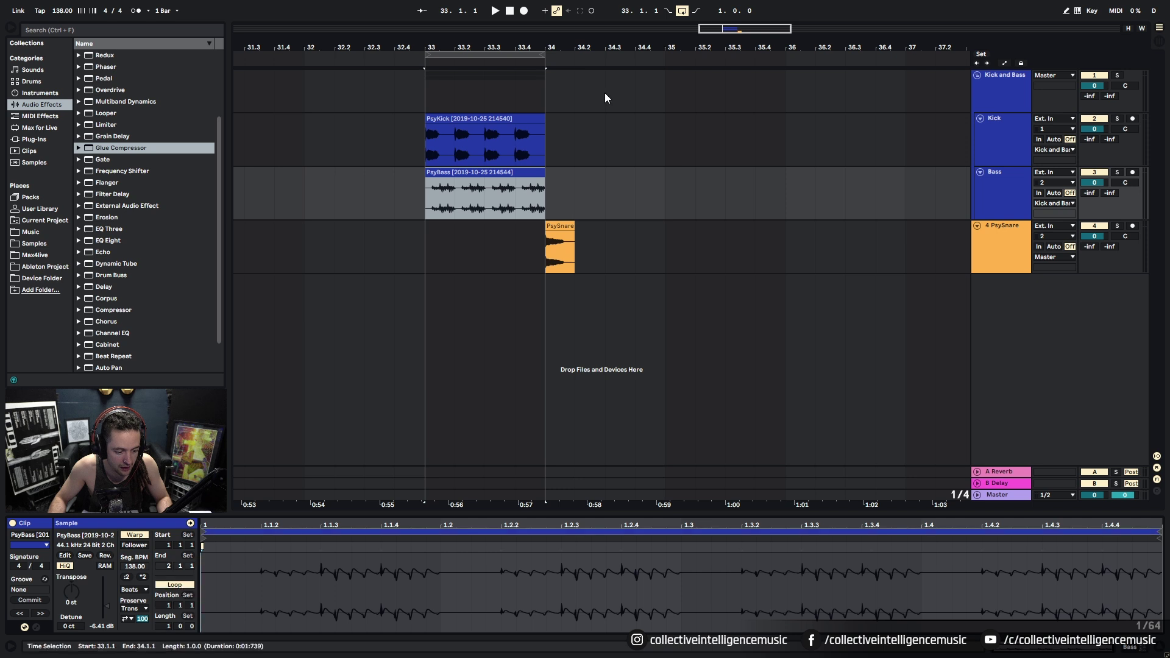
click(504, 118)
click(173, 585)
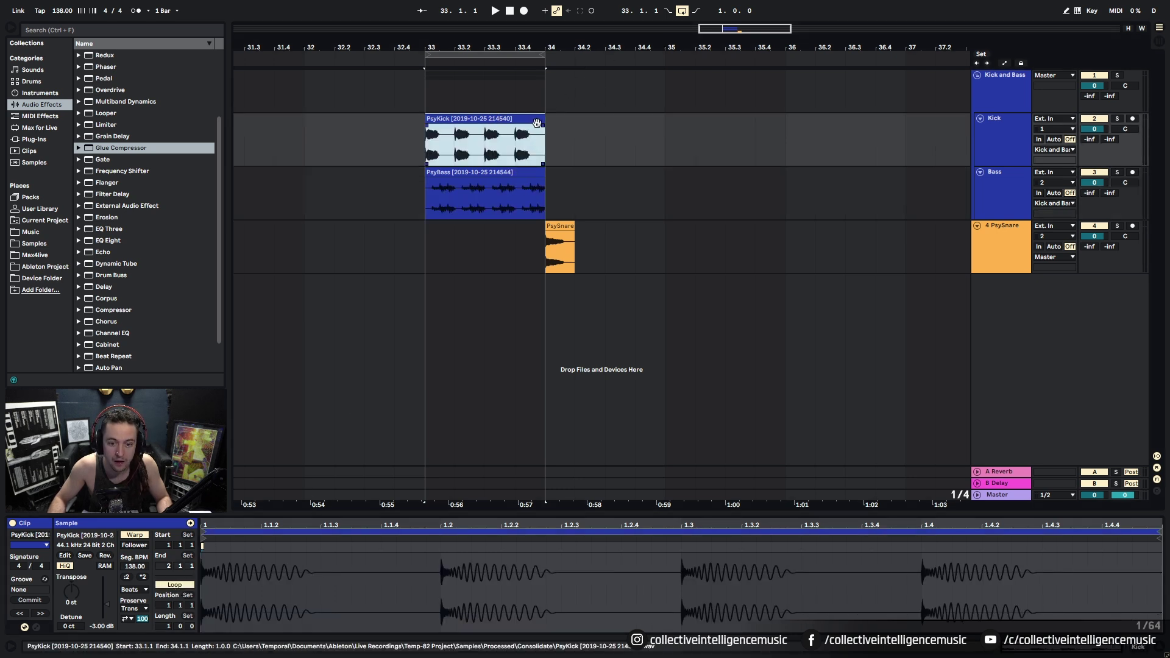
Extend the Kick clip to 37.1.1, switch between its device and clip views, and turn its clip loop off.
drag(545, 122, 905, 122)
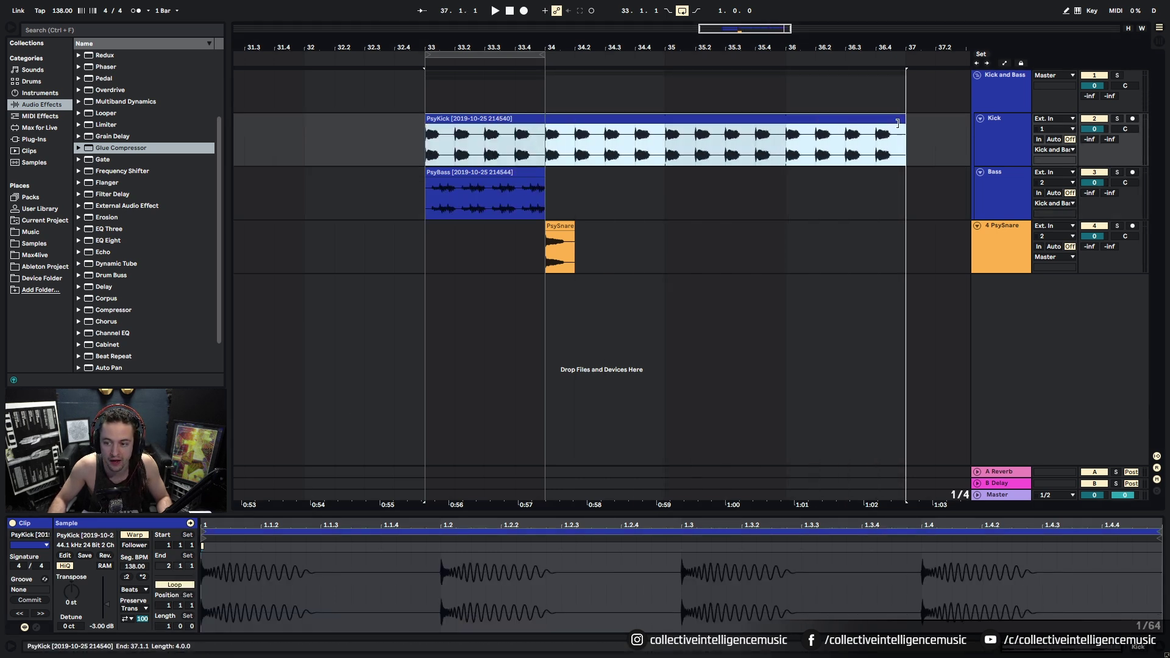
click(776, 264)
click(590, 119)
click(1136, 654)
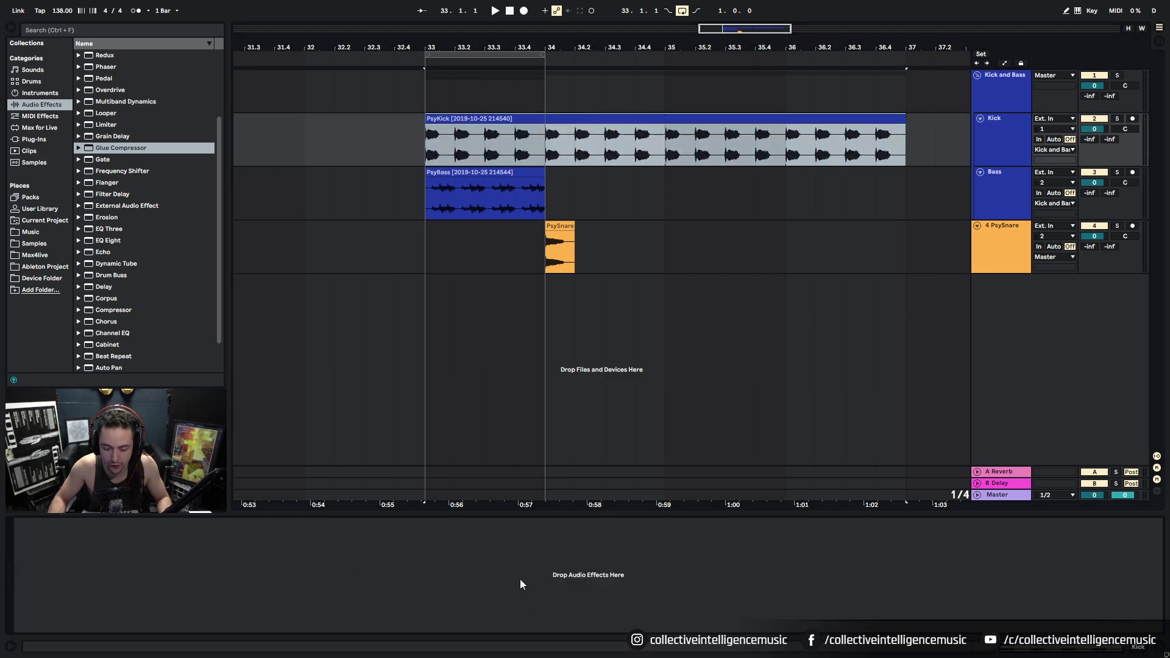
click(1069, 648)
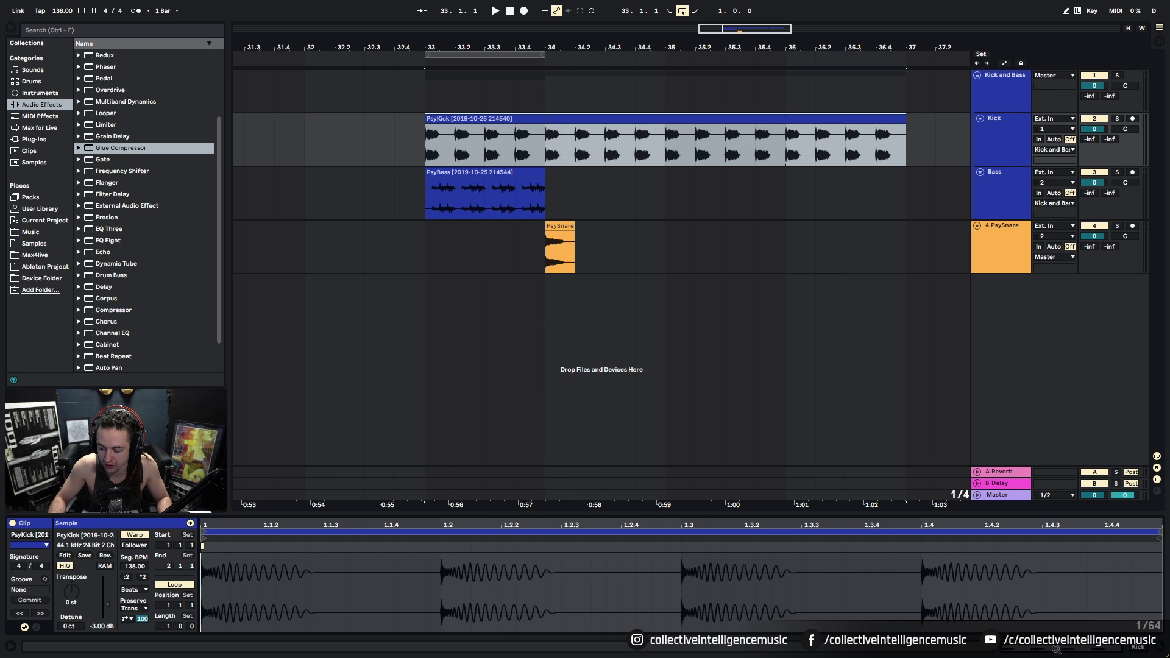
click(1142, 648)
click(1095, 651)
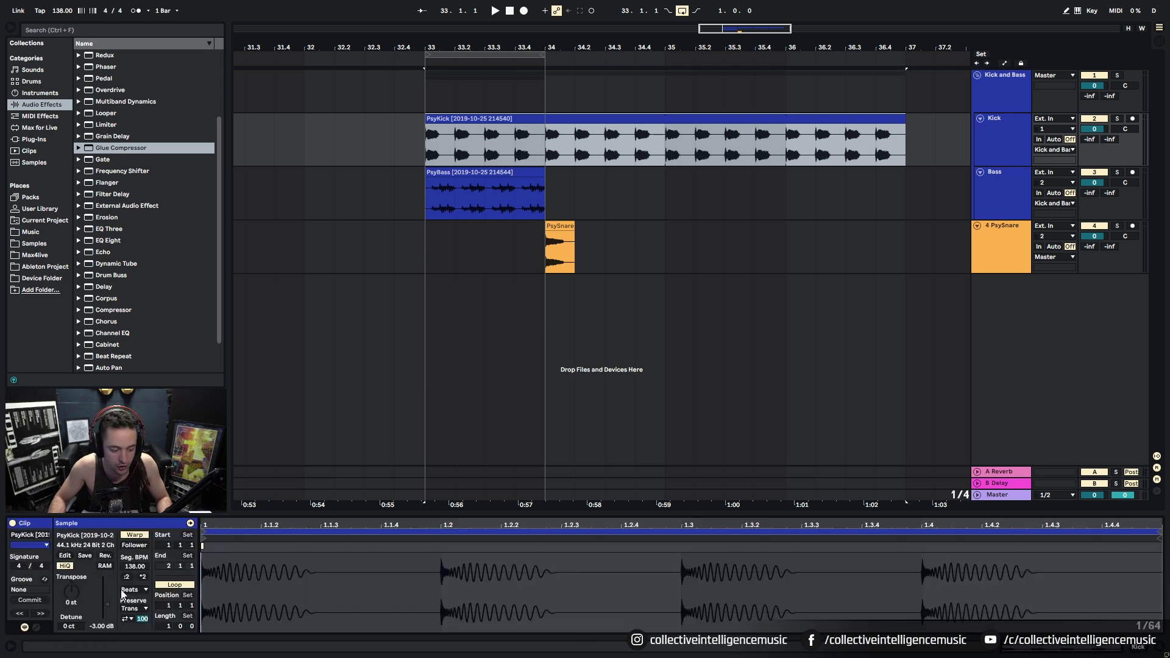
click(174, 585)
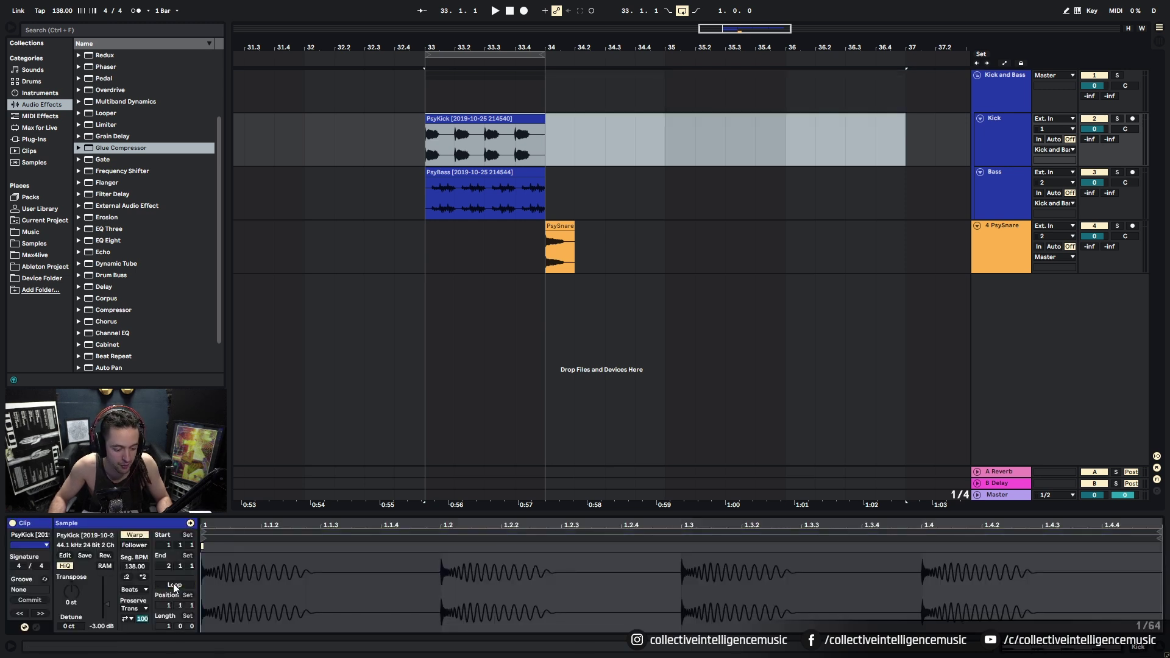
Extend the looped Kick and Bass clips to 37.1.1 and lengthen the arrangement loop to four bars from 33.1.1.
drag(545, 131, 908, 131)
scroll(489, 420, down, 3)
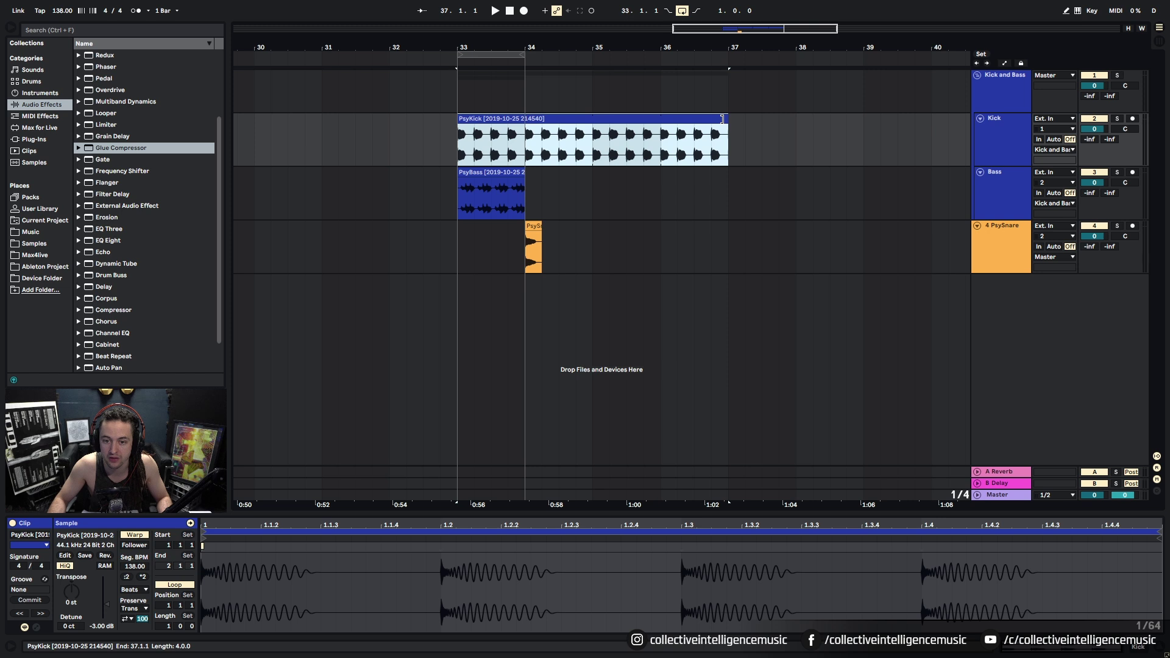
drag(524, 183, 725, 180)
drag(523, 54, 735, 59)
drag(519, 94, 734, 210)
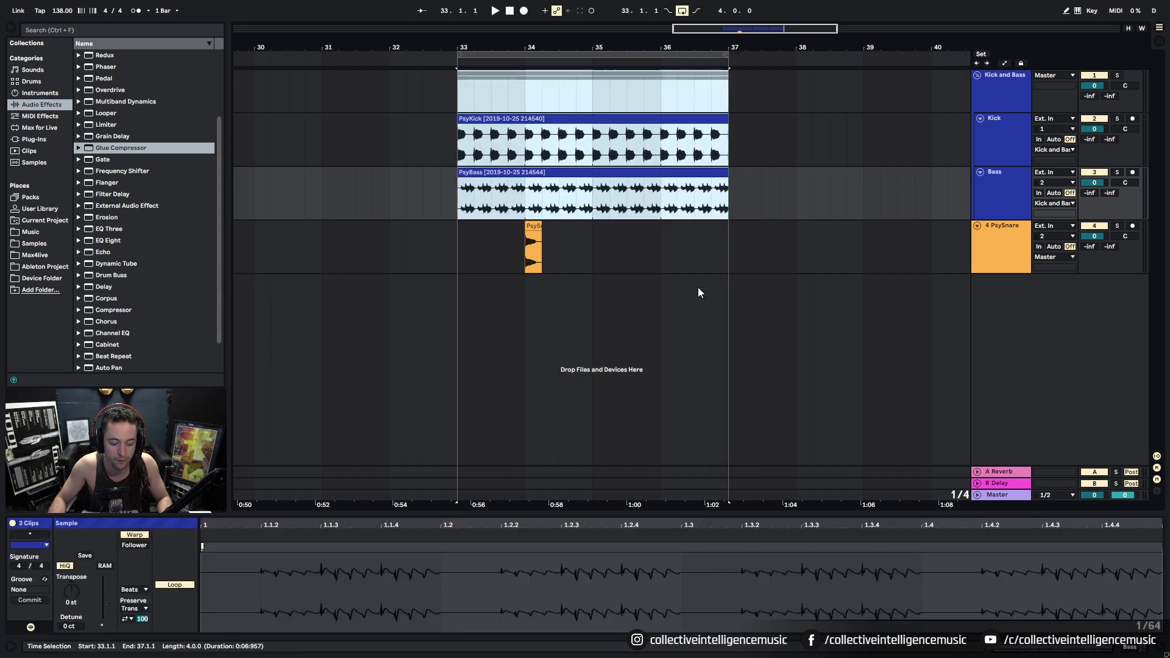
Move the PsySnare clip to 33.3.1, dismiss the chat notification, and move the clip aside to 34.3.1.
click(593, 256)
drag(512, 48, 528, 65)
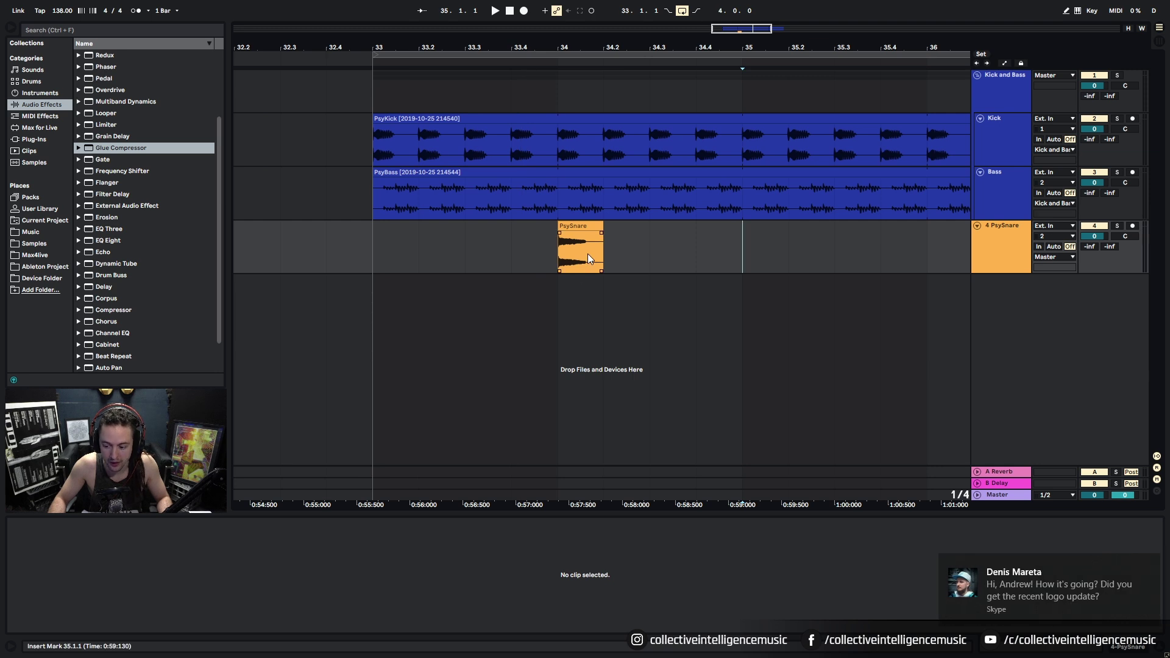
drag(587, 242, 494, 241)
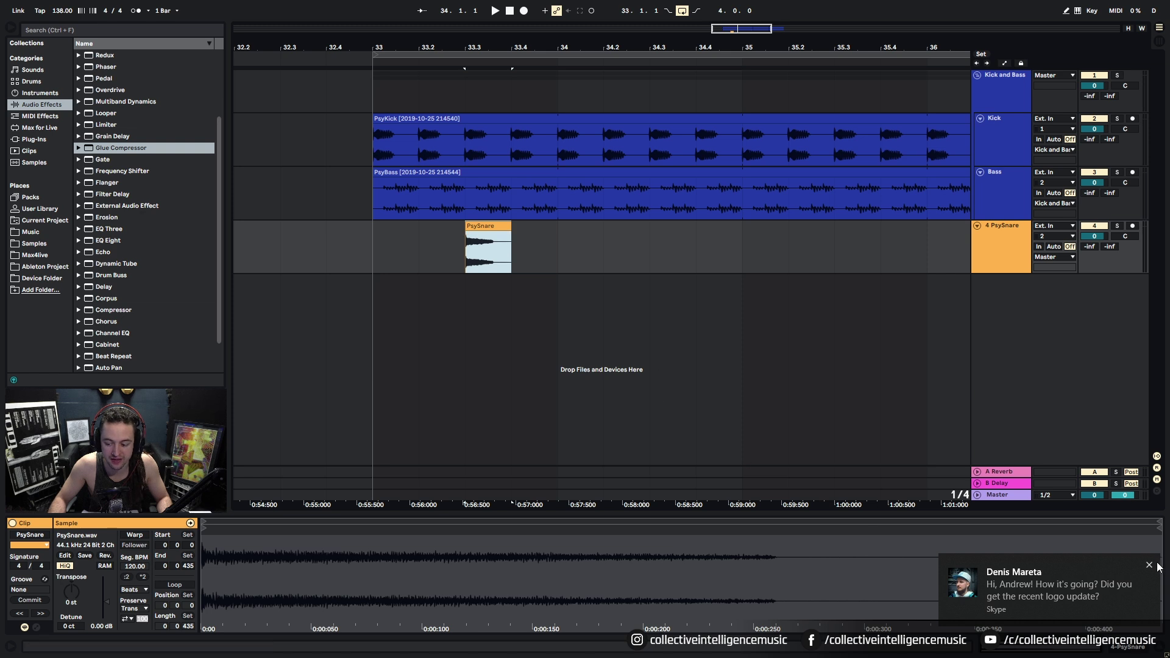
click(1150, 565)
click(382, 238)
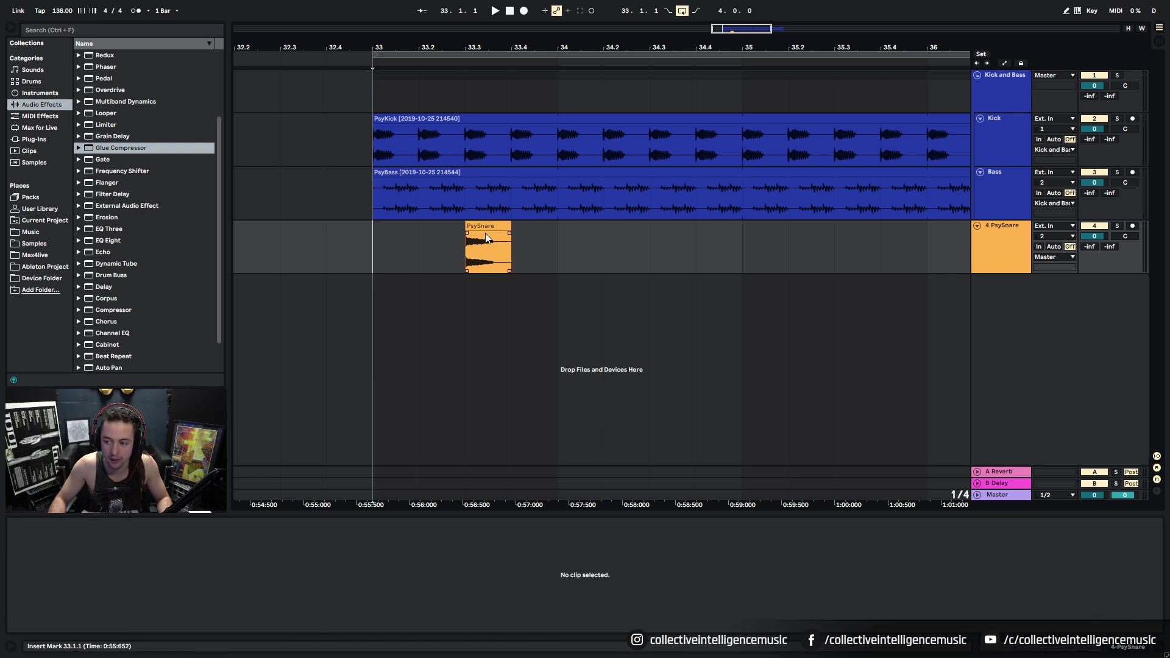
drag(487, 247, 652, 265)
Play the kick and bass from 33.1.1 to hear where the snare belongs, and stop playback.
click(381, 258)
key(space)
key(space)
Place PsySnare clips at 33.2.1 and 33.4.1, and play the pattern from 33.1.1.
drag(441, 251, 459, 248)
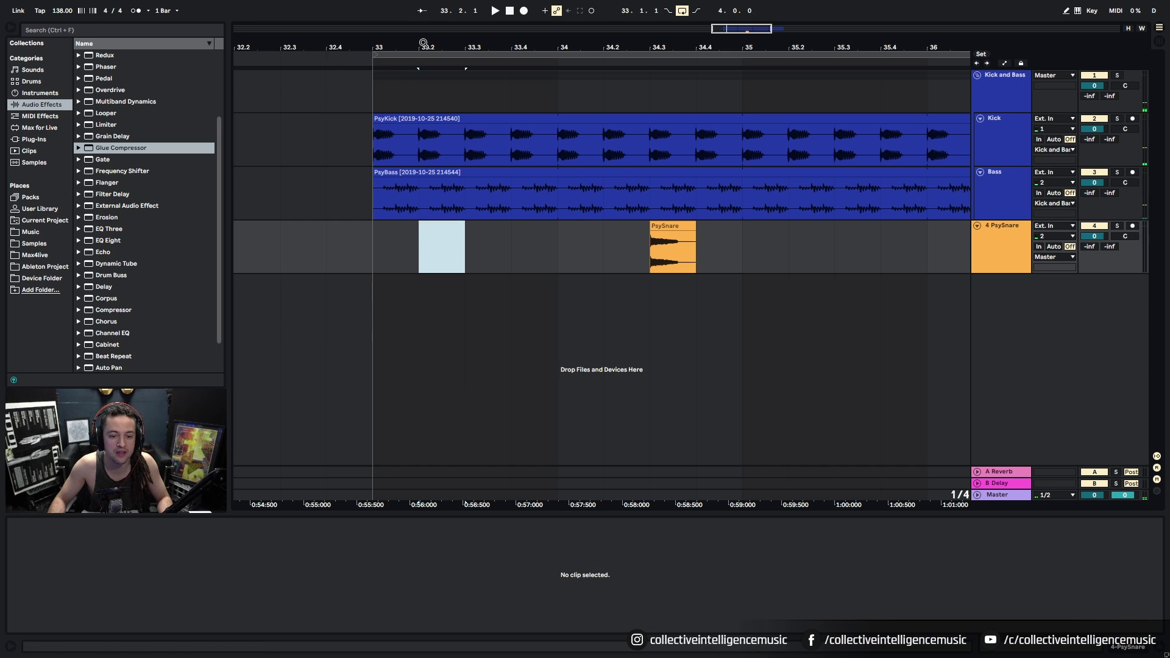
drag(689, 232, 551, 246)
click(375, 243)
key(space)
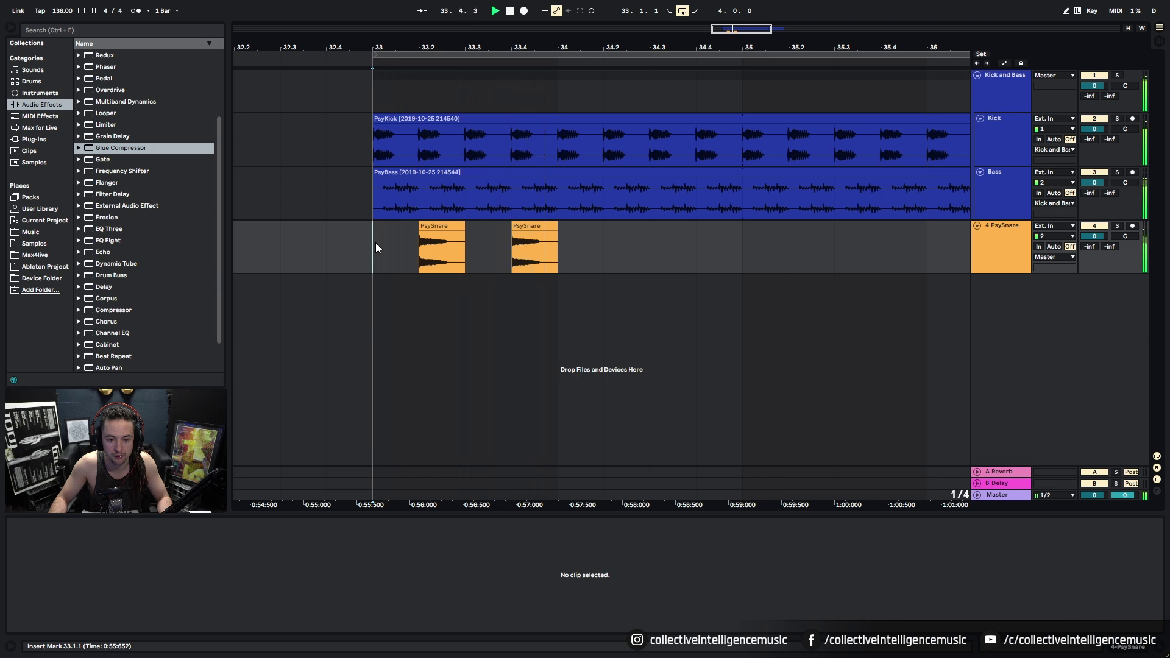
key(space)
Select the snare bar from 33.1.1 to 34.1.1, lower the PsySnare track's volume to -6.0 dB and play it back.
drag(376, 242, 557, 250)
key(space)
drag(1095, 237, 1094, 260)
key(space)
key(space)
key(space)
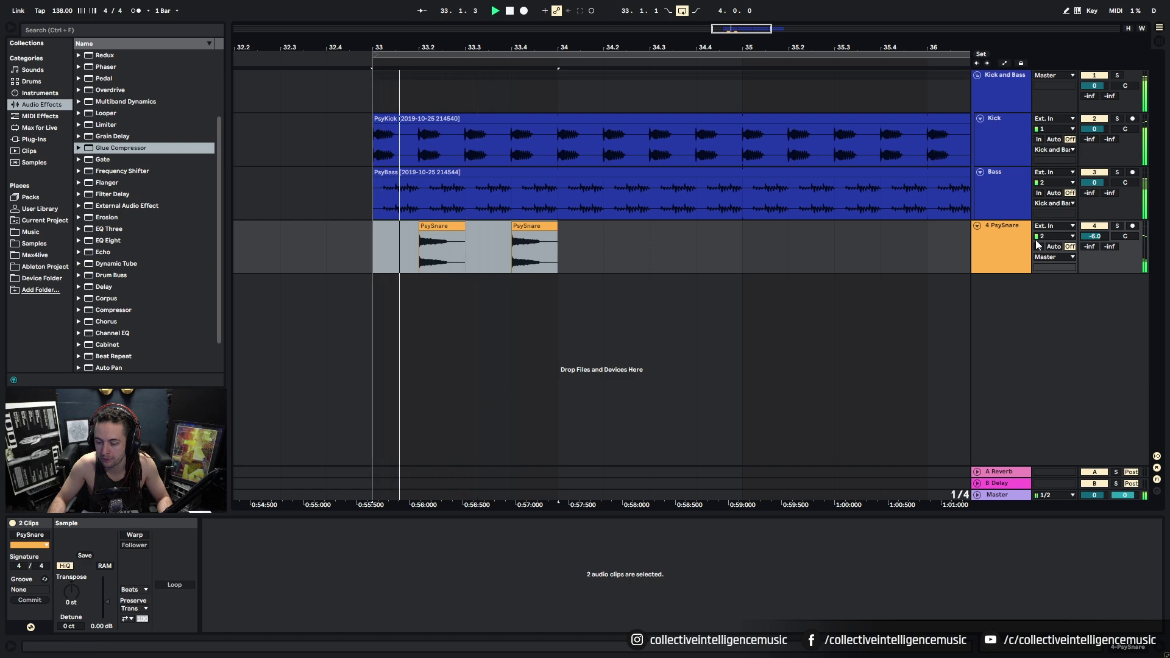
Stop playback and set the arrangement to a fixed 1/32 grid.
key(space)
drag(439, 48, 470, 158)
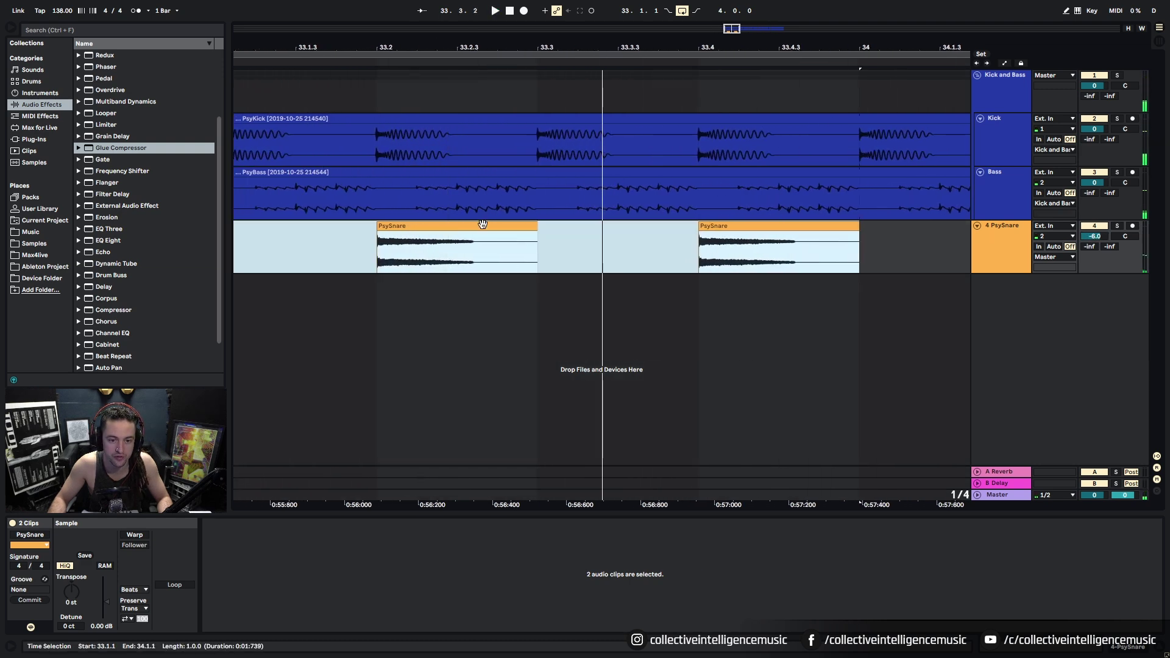
click(481, 226)
click(447, 305)
right_click(448, 306)
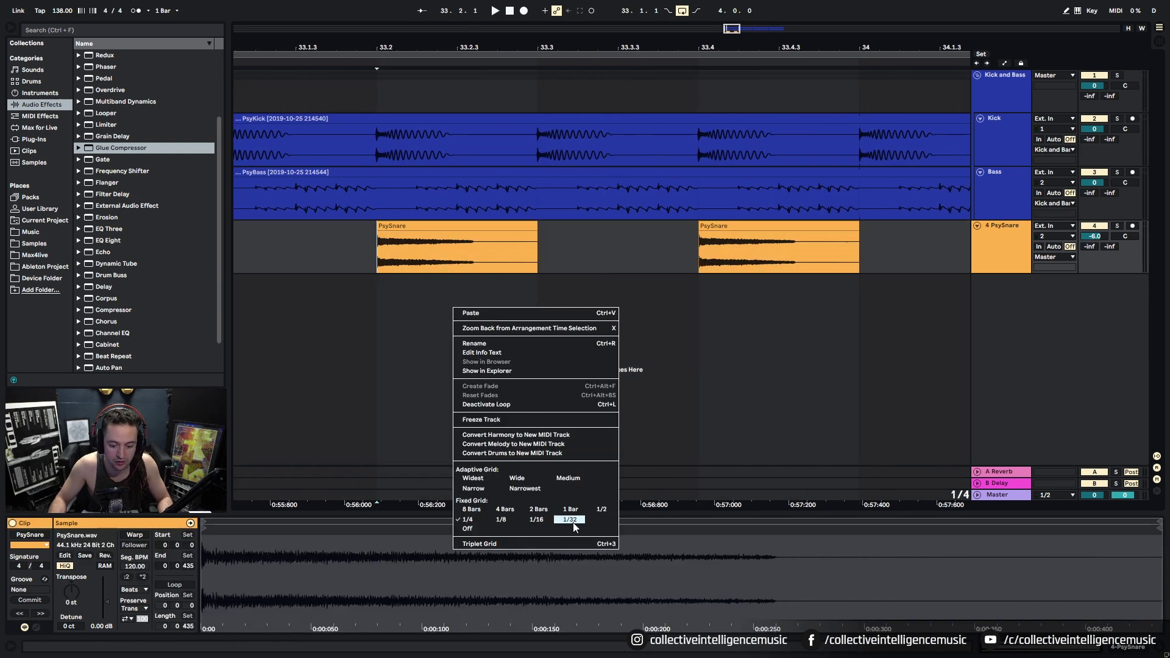
click(573, 522)
Split the PsySnare clip on beat 33.2 at 33.2.3 and delete its second half.
click(462, 263)
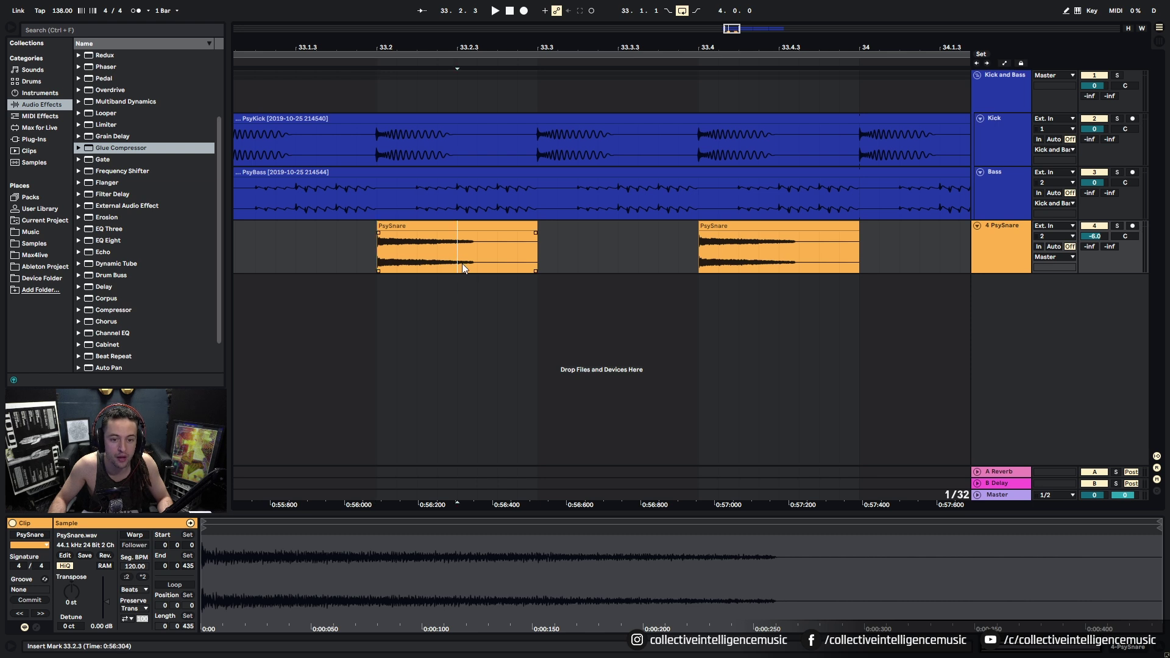
key(ctrl+e)
click(475, 226)
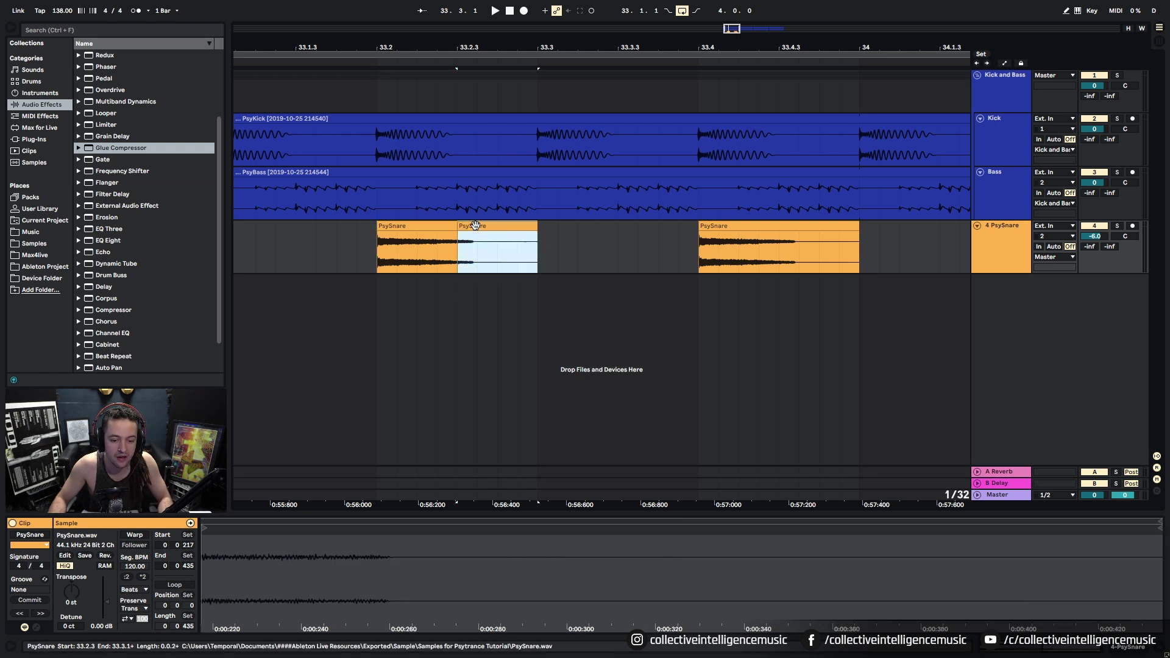
key(Delete)
Add a fade-out to the shortened PsySnare clip and play the pattern around bar 33 to check it.
click(478, 245)
drag(455, 234, 415, 250)
click(398, 226)
key(space)
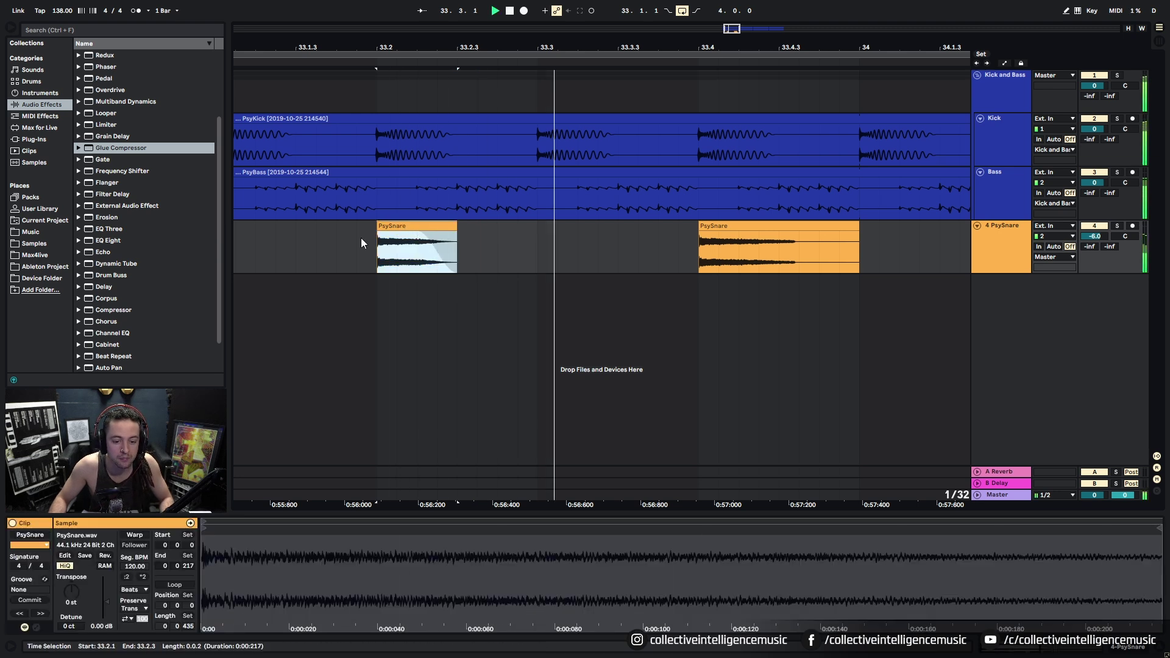
click(341, 245)
key(space)
key(space)
drag(421, 41, 429, 16)
click(327, 252)
key(space)
key(space)
key(space)
Select the snare bar from 33.1.1 to 34.1.1 and duplicate it three times to fill the loop up to 37.1.1.
drag(337, 252, 561, 253)
drag(645, 257, 649, 269)
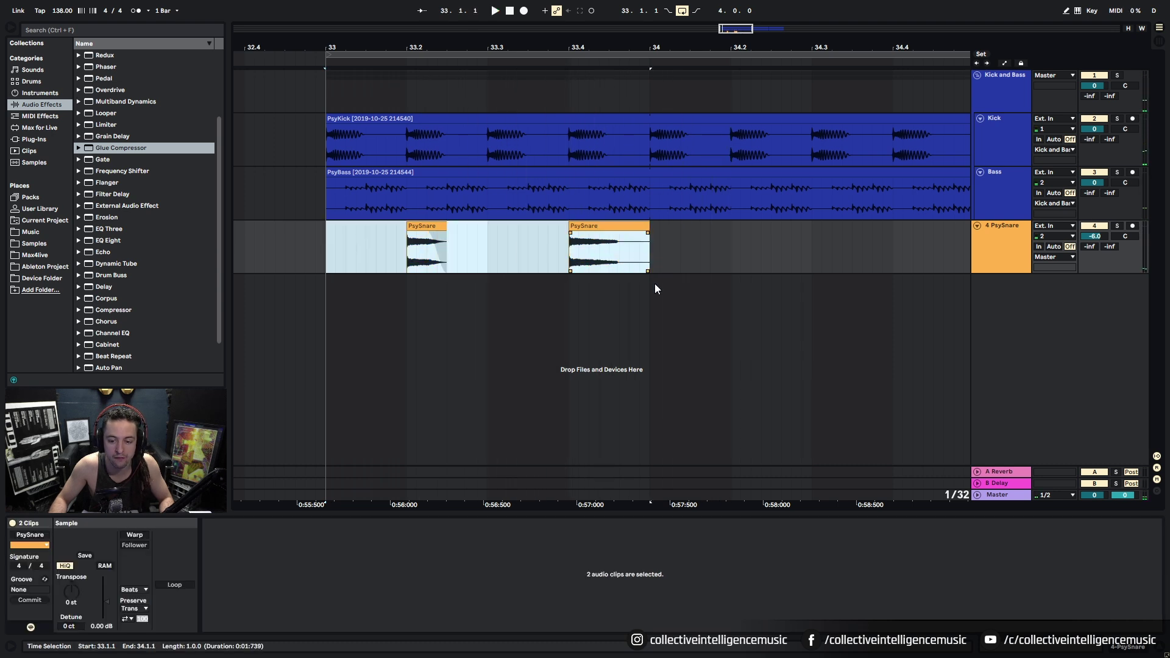
drag(648, 46, 587, 24)
key(ctrl+d)
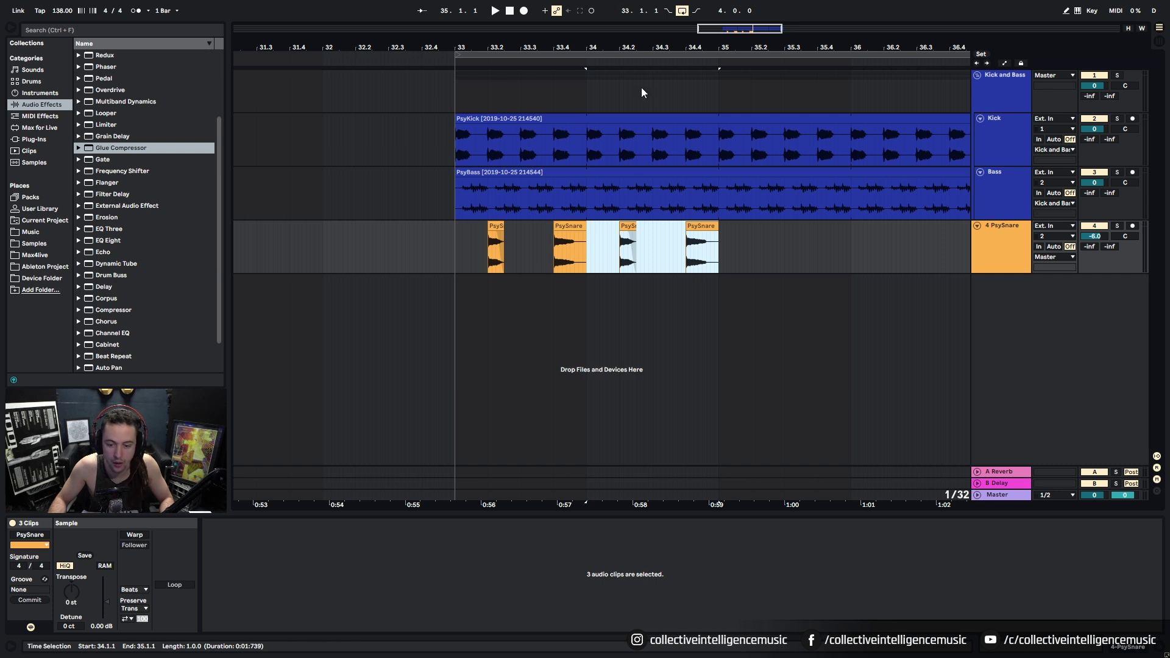
key(minus)
key(ctrl+d)
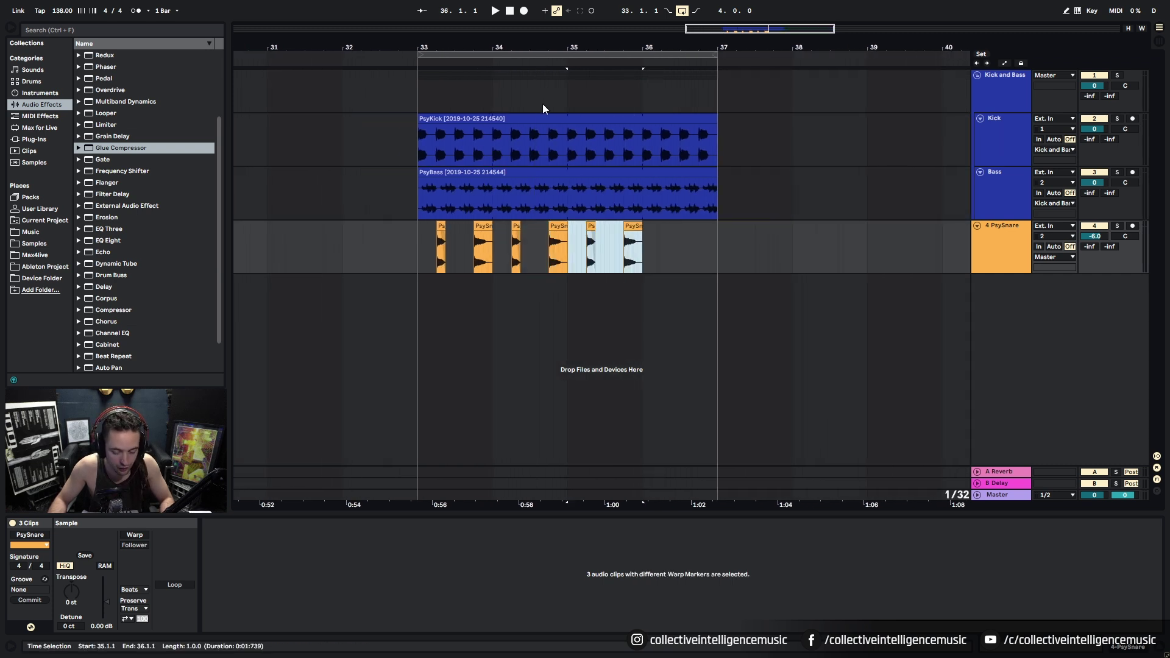
key(ctrl+d)
click(547, 287)
Rename the PsySnare track as Snare, keeping it unfolded.
click(978, 226)
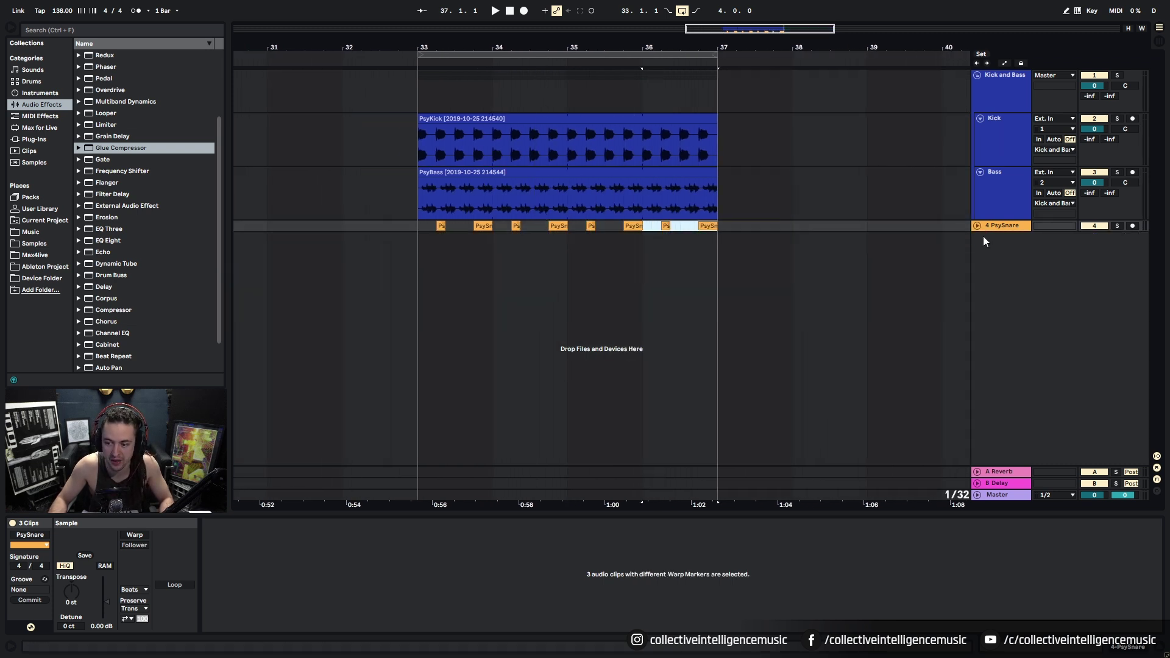
click(978, 226)
click(1010, 237)
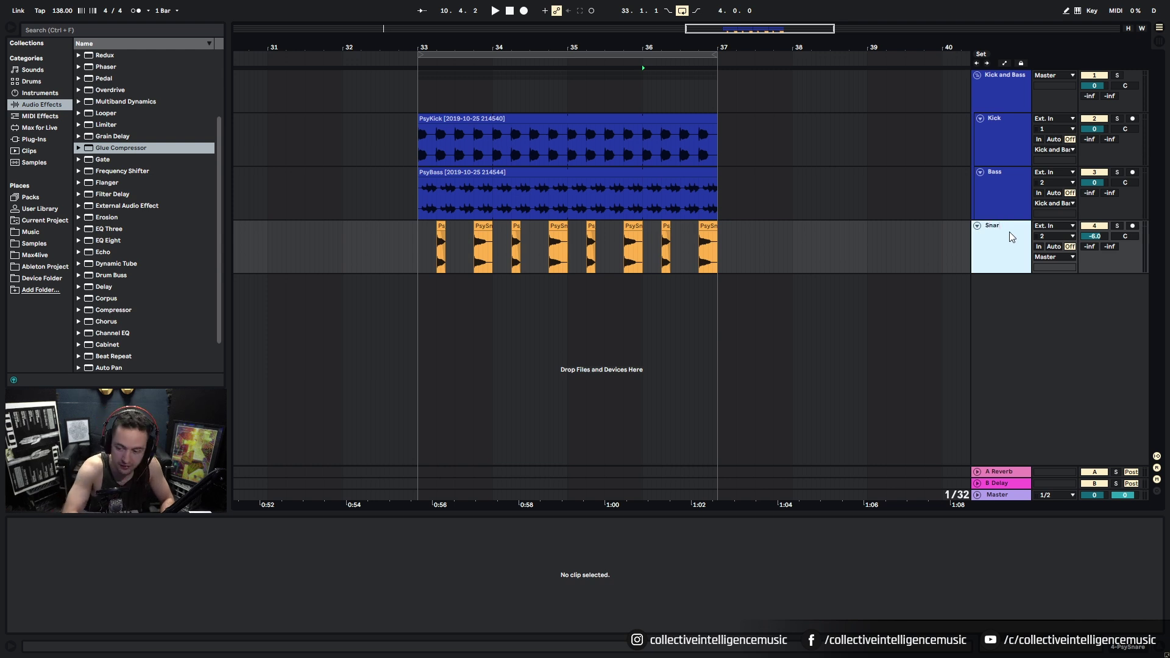
Group the Snare track and name the group Drums.
right_click(1009, 236)
click(1051, 350)
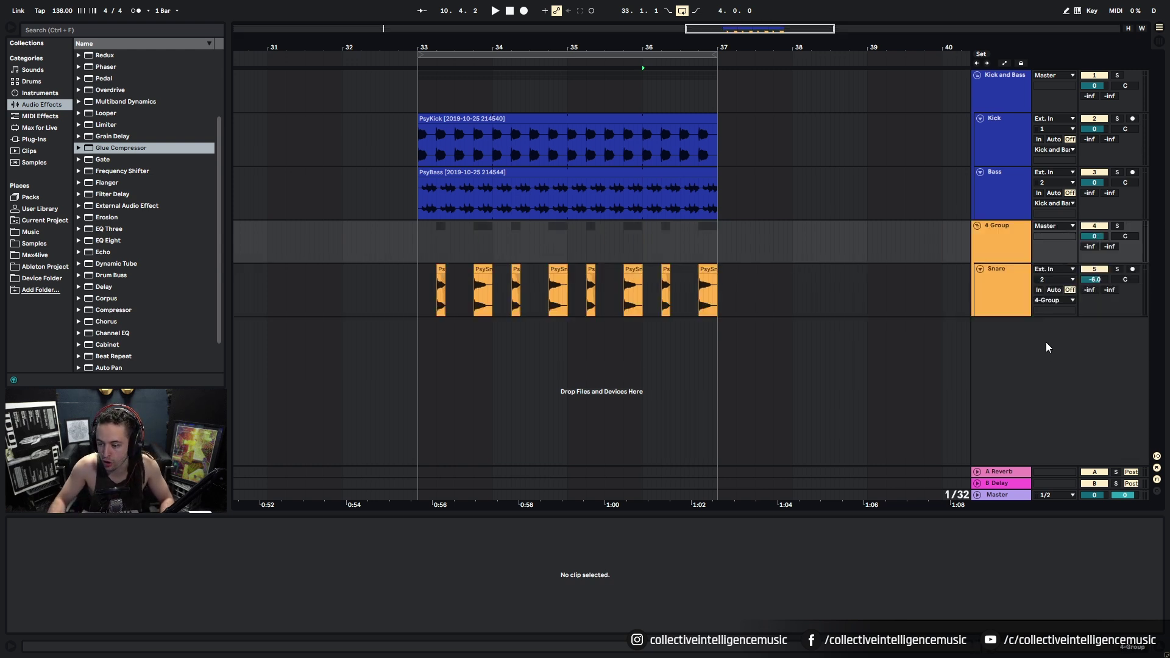
click(1012, 238)
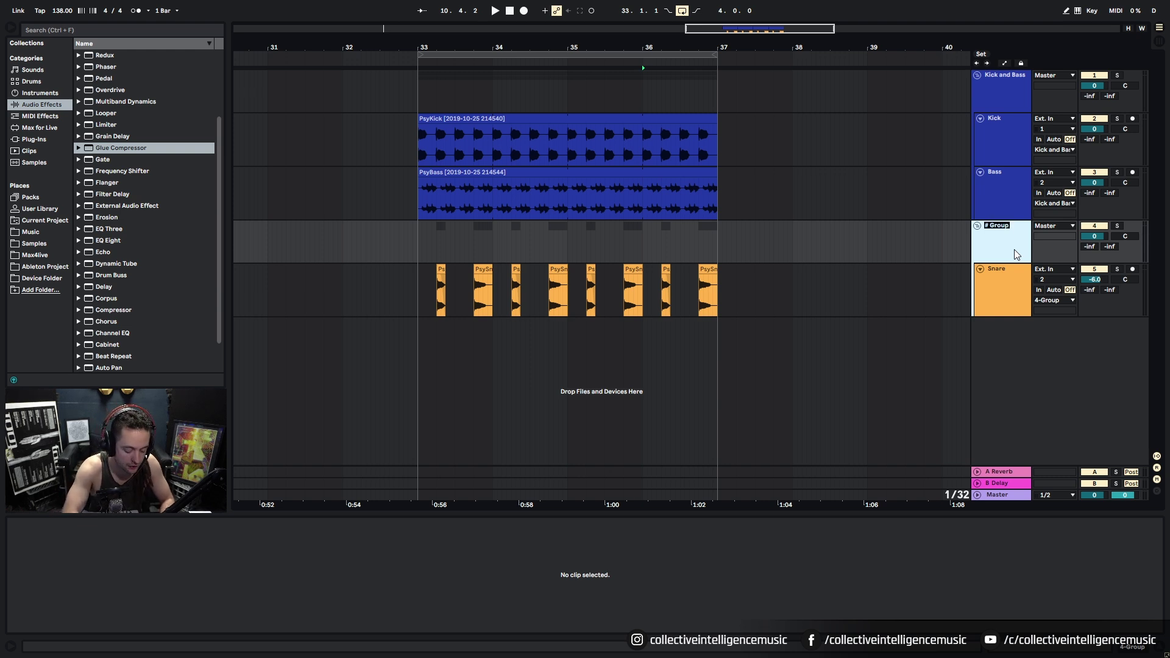
text(Drums)
key(Return)
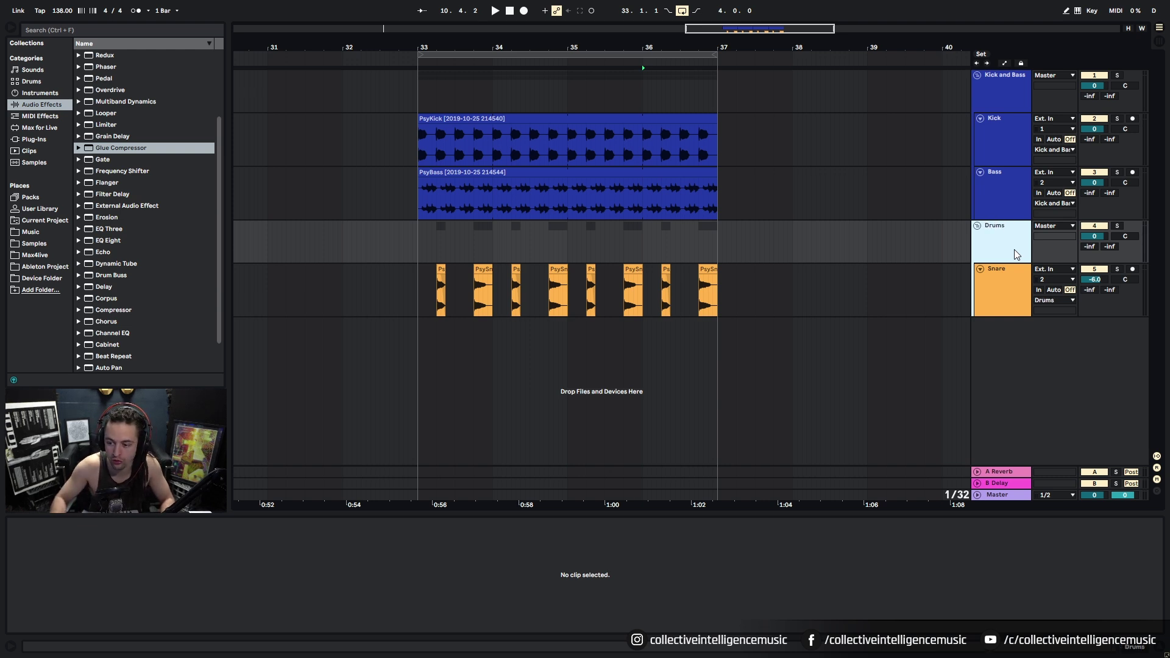
Play the loop from 33.1.1, select the PsyBass clip and stop playback.
click(417, 300)
key(space)
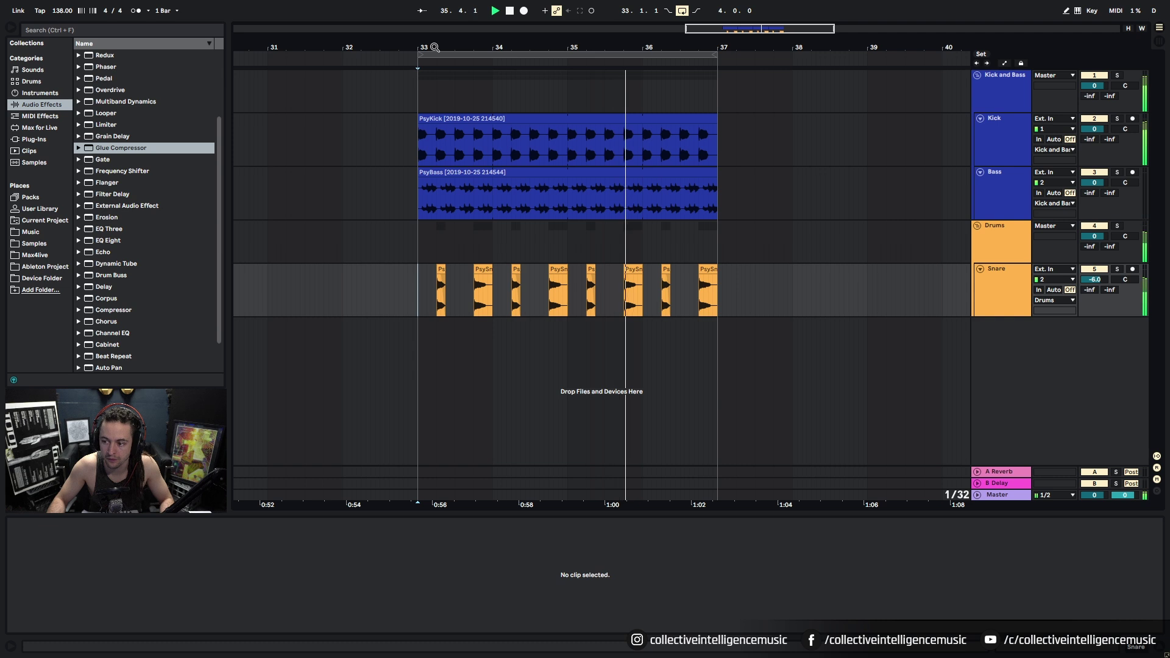
double_click(488, 191)
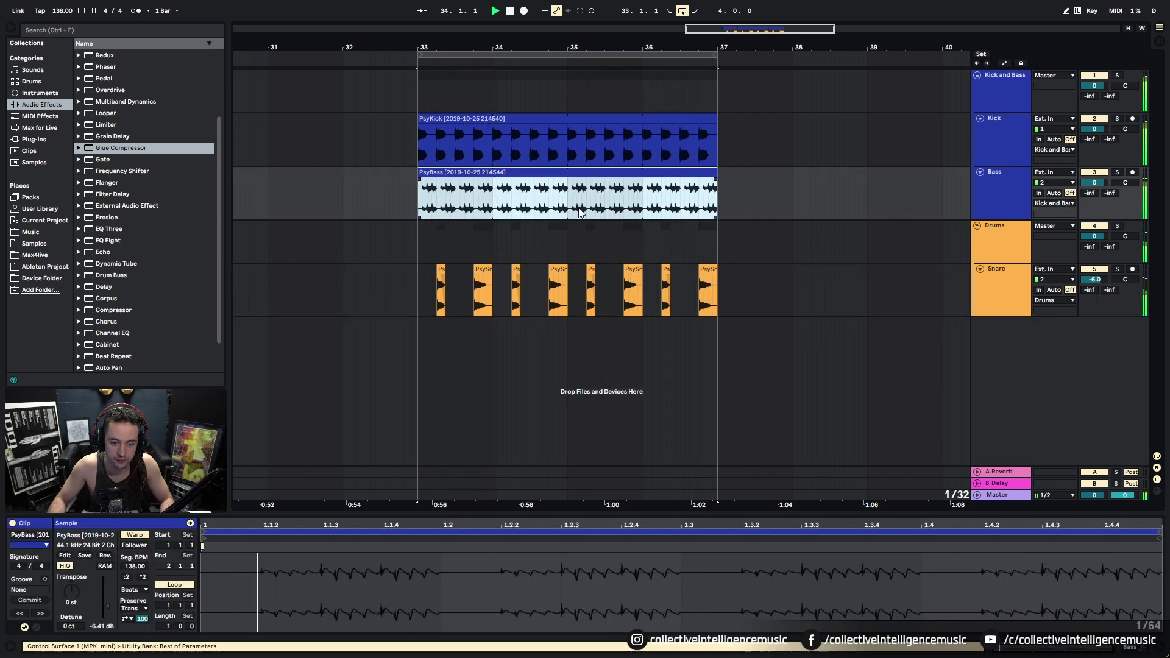
key(space)
Shorten the PsyBass clip to one bar ending at 34.1.1 and duplicate it three times up to 37.1.1.
drag(706, 190, 493, 191)
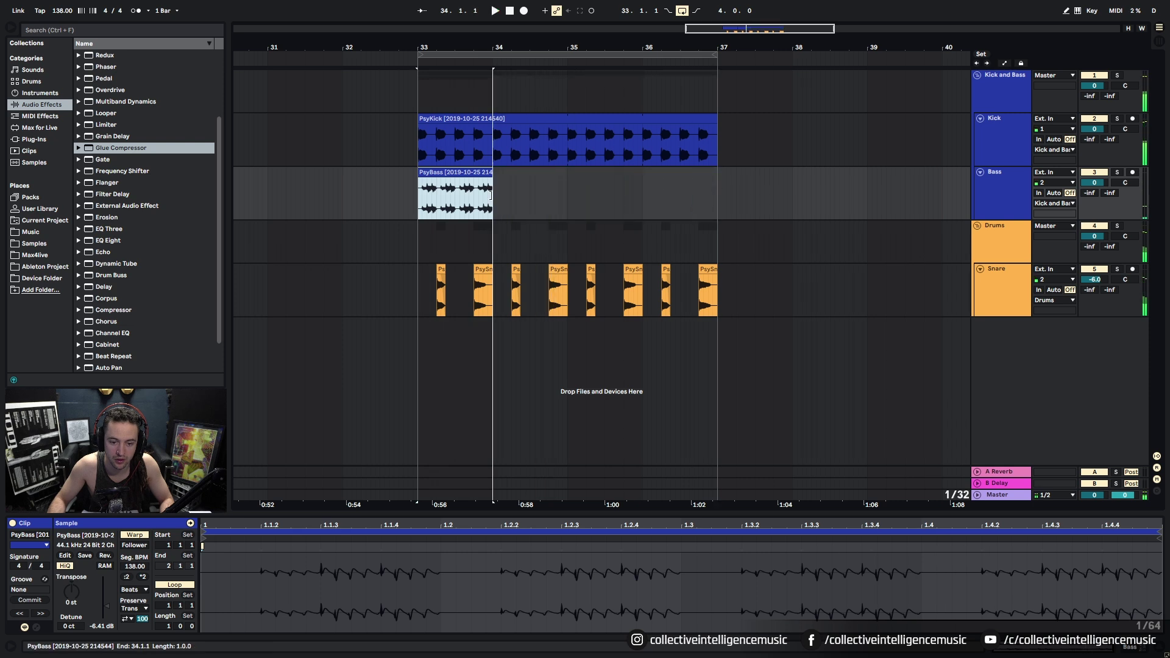
key(ctrl+d)
key(ctrl+d)
key(ctrl+d)
Play the loop and extend the first PsyBass clip over its copies to 37.1.1, then deselect it.
click(452, 173)
key(space)
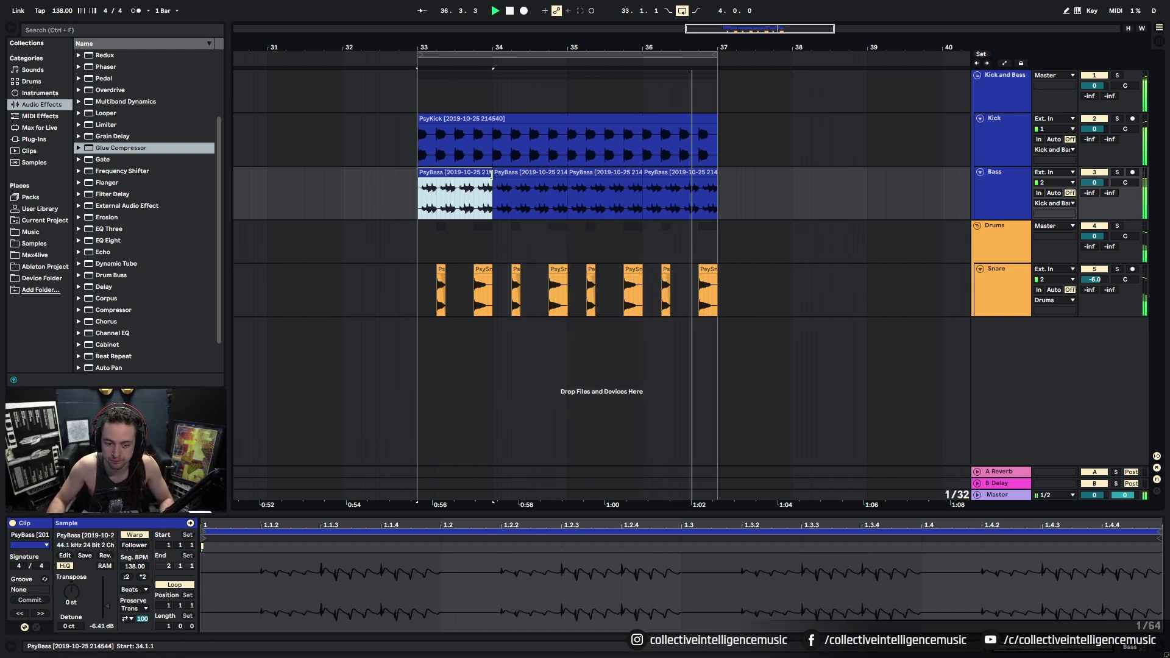
drag(492, 176, 523, 176)
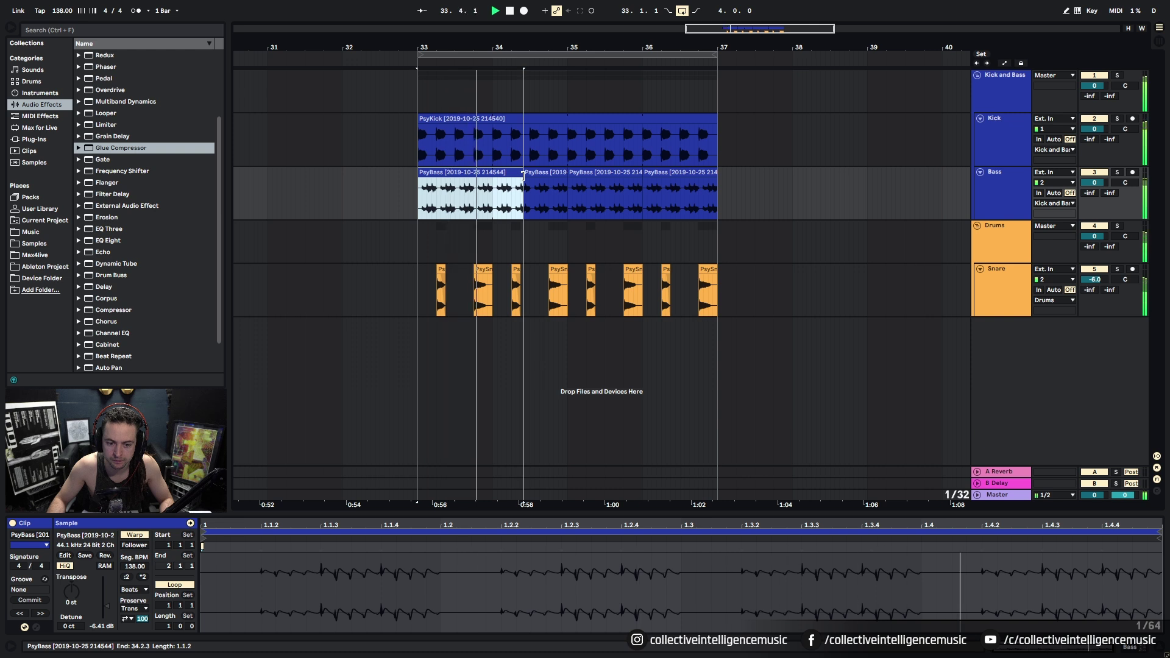
drag(523, 176, 718, 176)
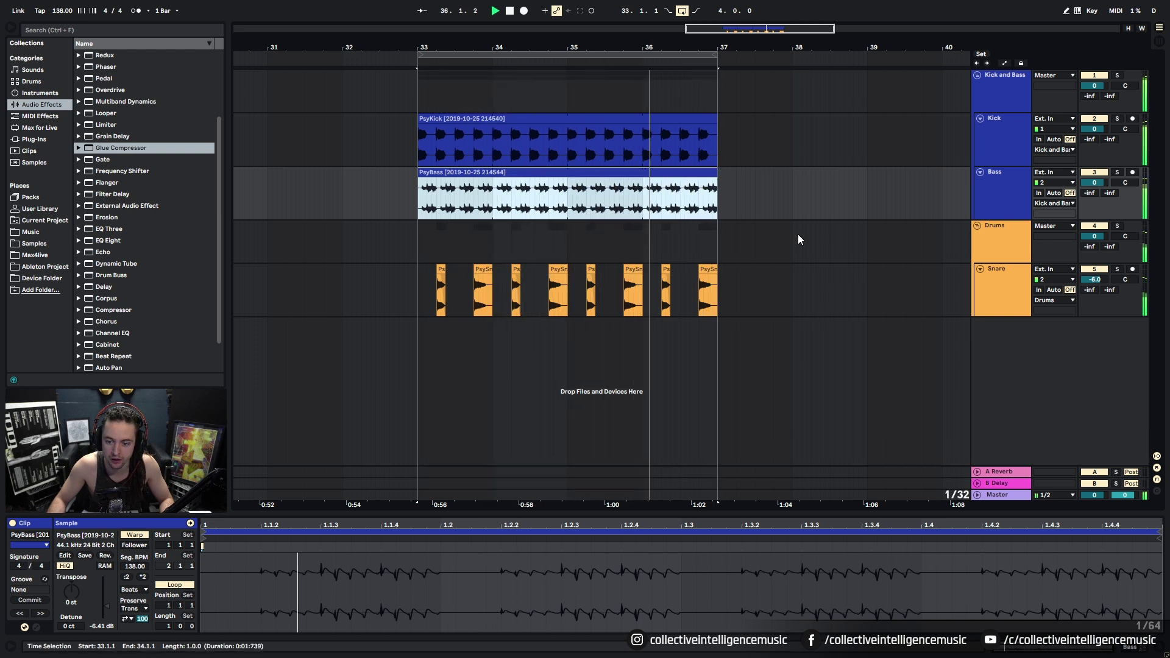
click(772, 218)
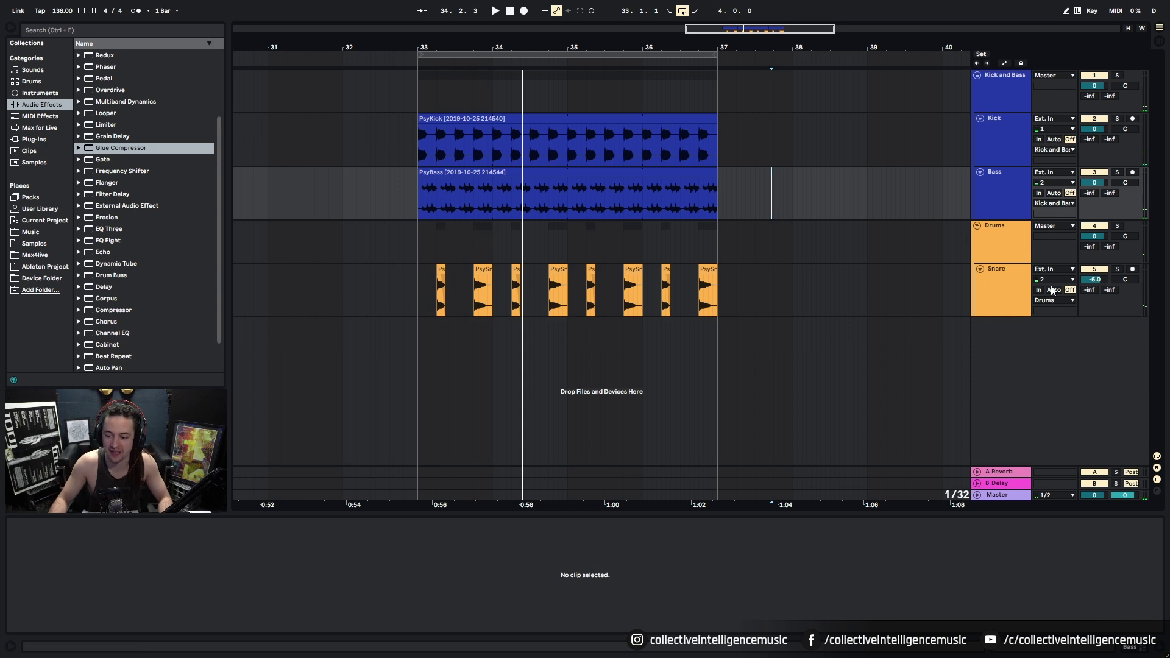
Insert two audio tracks below Snare in the Drums group, playing the loop in between.
right_click(1016, 278)
click(1063, 346)
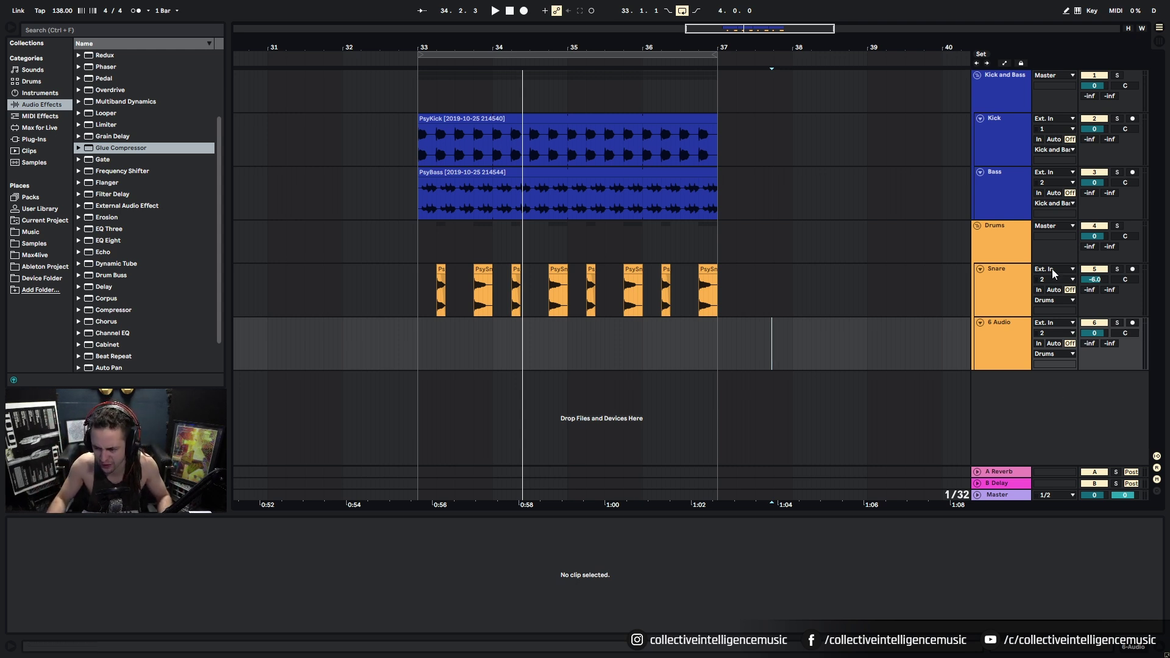
click(424, 287)
key(space)
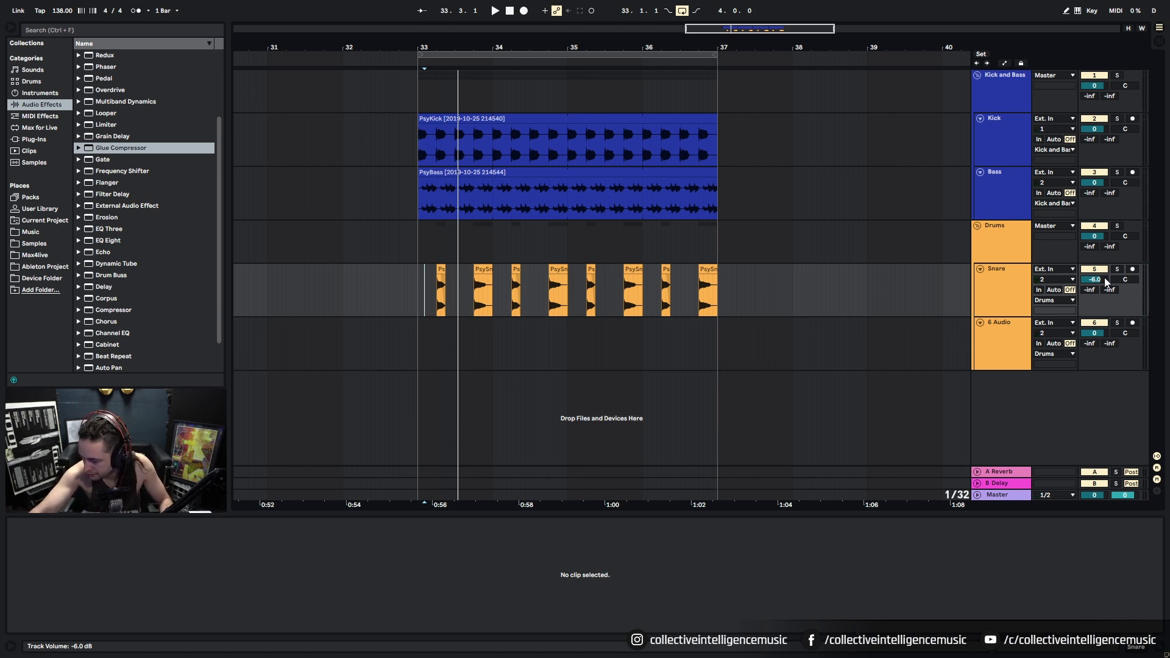
key(space)
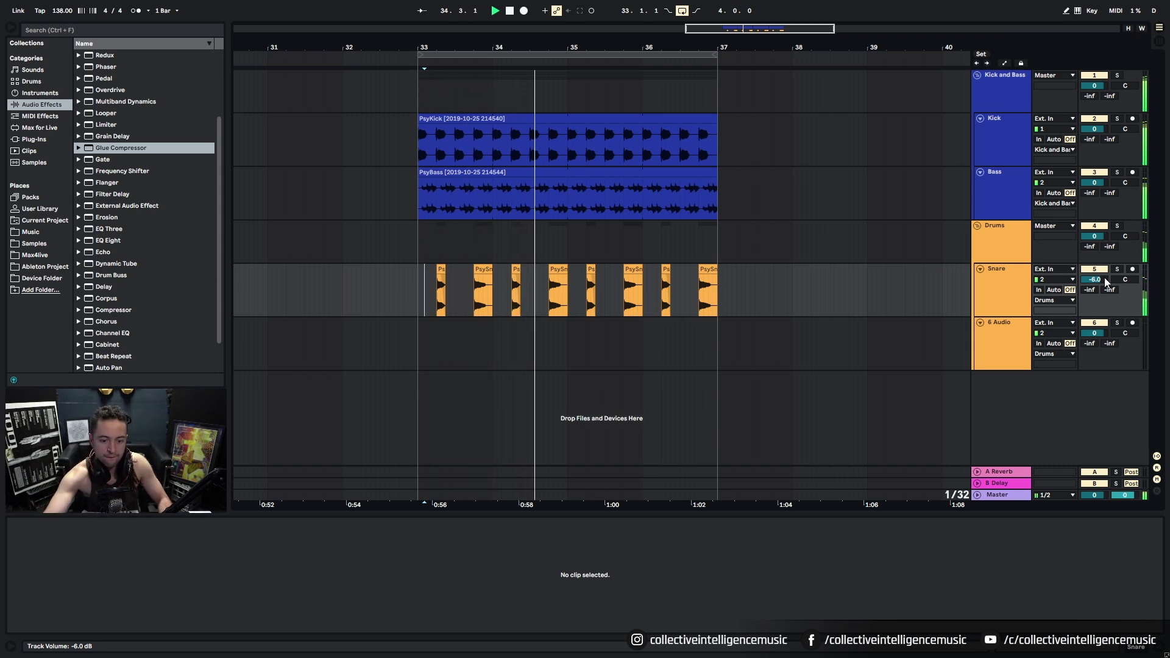
mouse_move(516, 47)
mouse_down()
mouse_move(524, 104)
mouse_move(526, 64)
mouse_up()
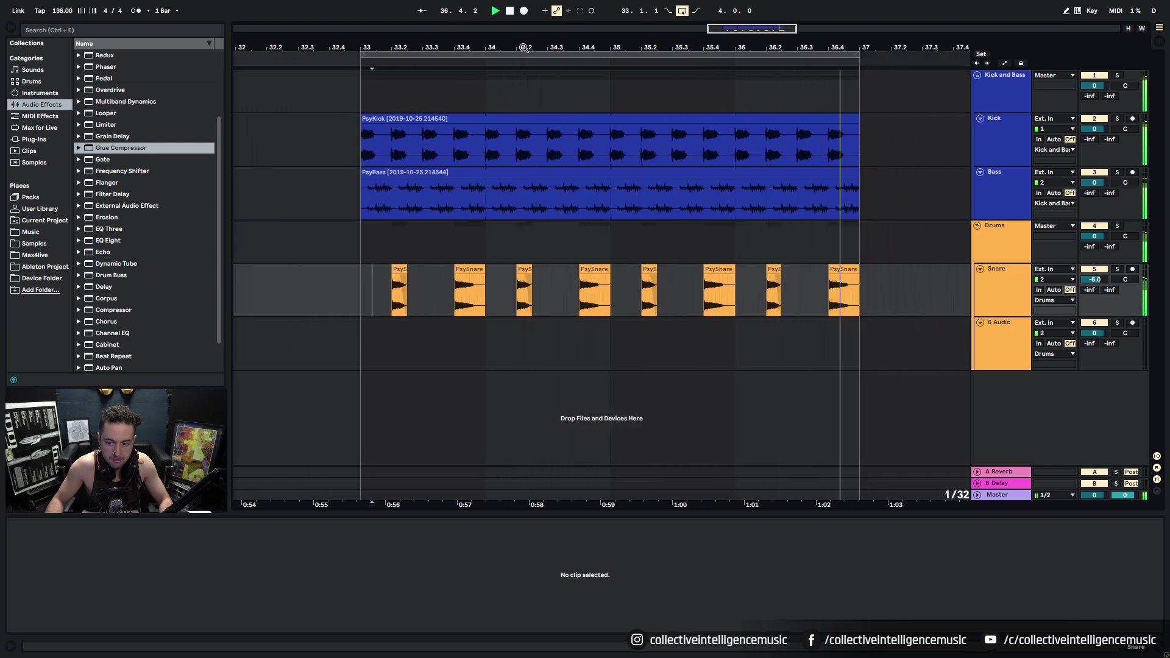
right_click(1004, 280)
click(1042, 369)
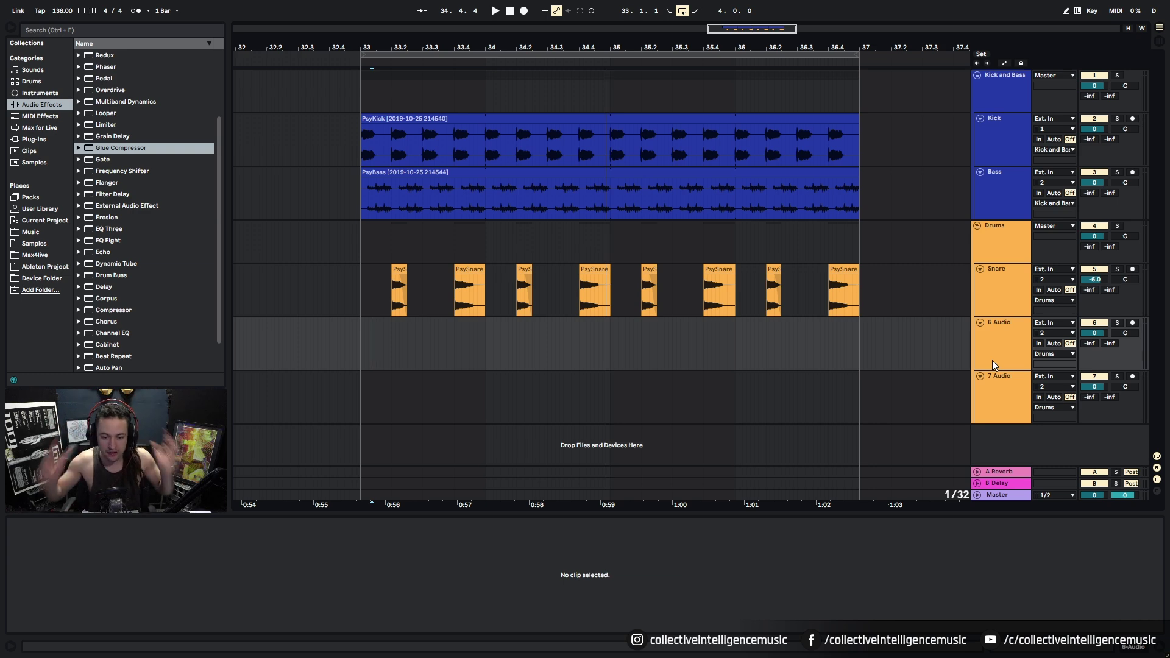
Rename the first new audio track below Snare as Rev Snare.
click(465, 269)
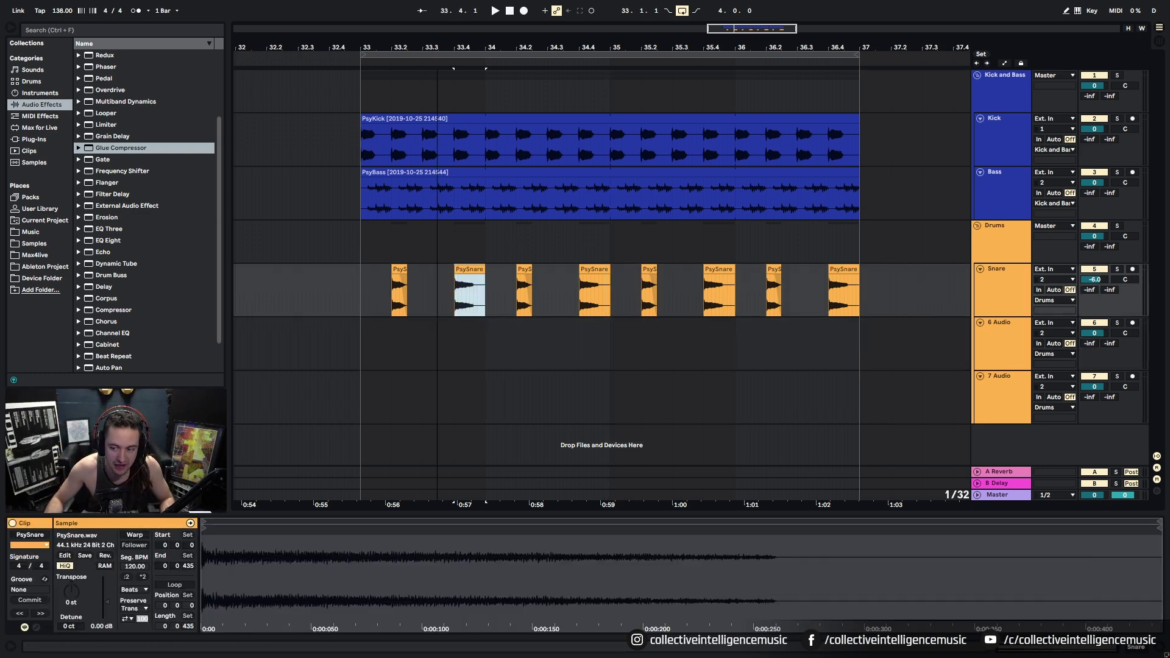
key(plus)
key(plus)
click(996, 339)
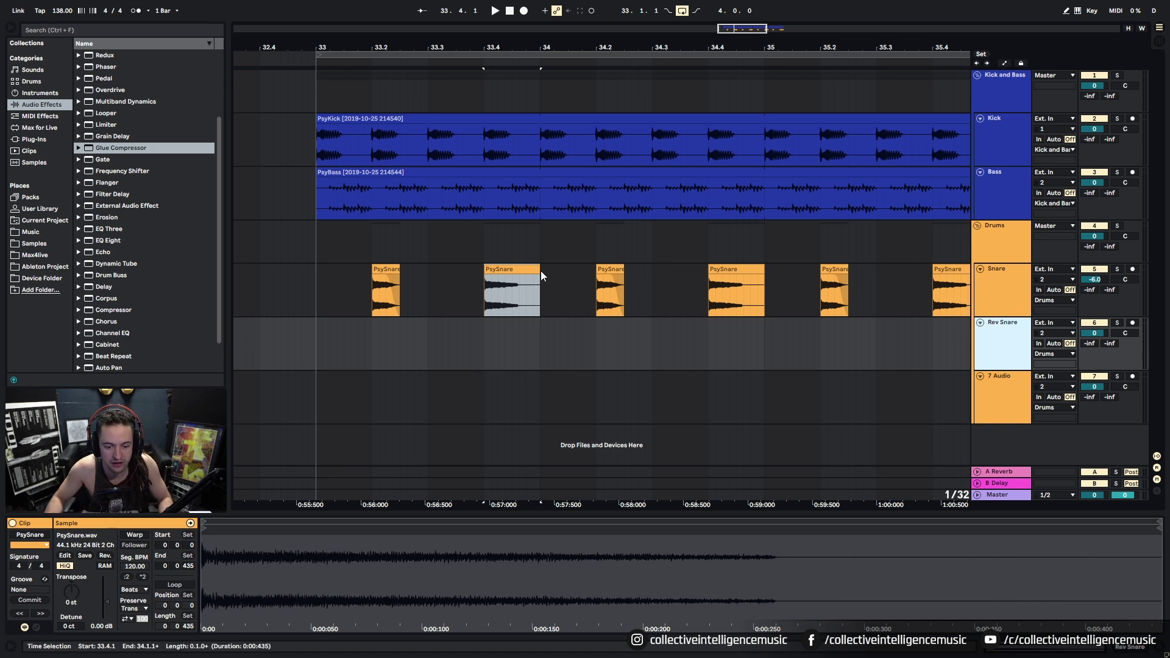
Copy the PsySnare clip at 33.4.1 to 34.1.1 on the Rev Snare track and reverse the copy.
click(498, 272)
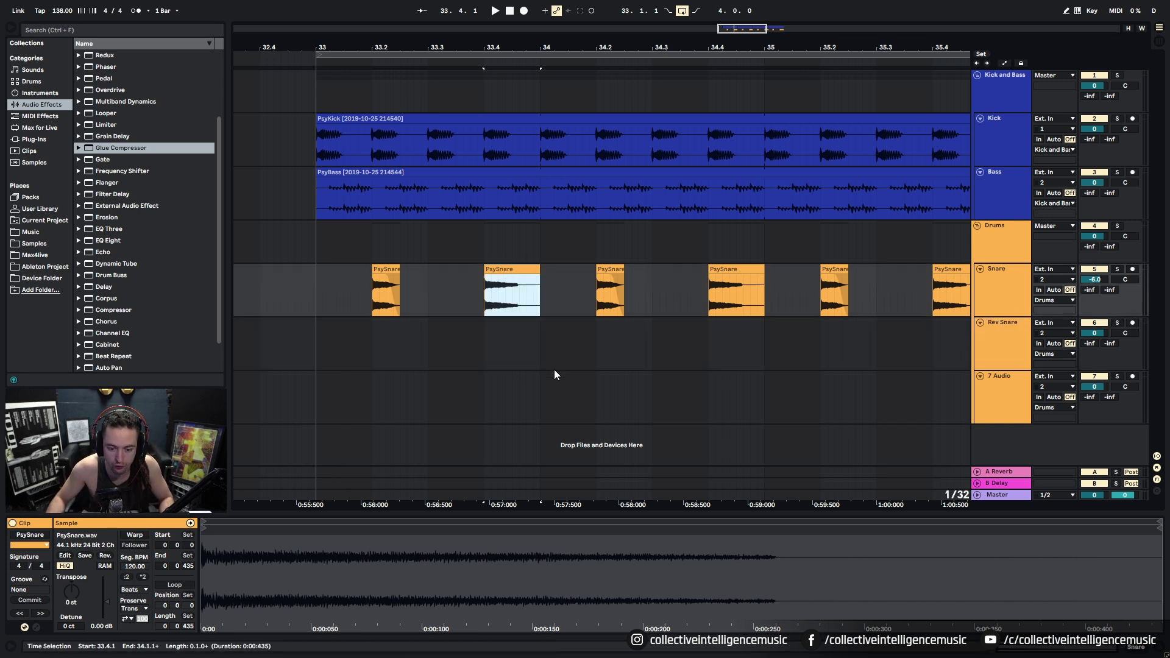
click(541, 350)
key(ctrl+v)
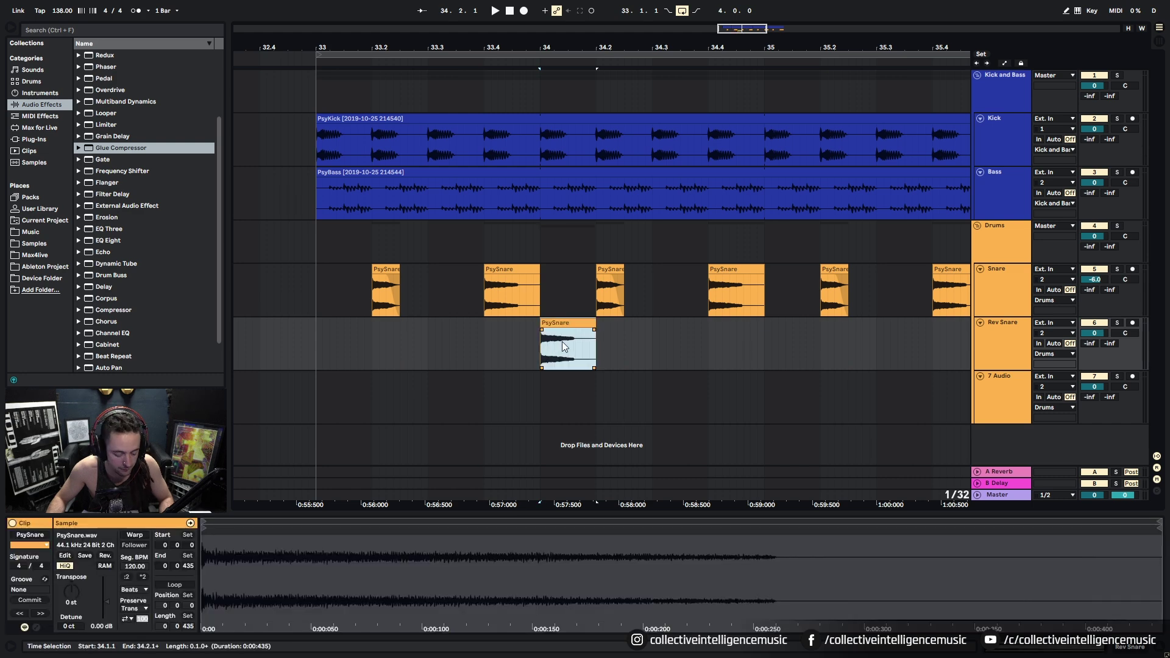
click(507, 269)
click(553, 322)
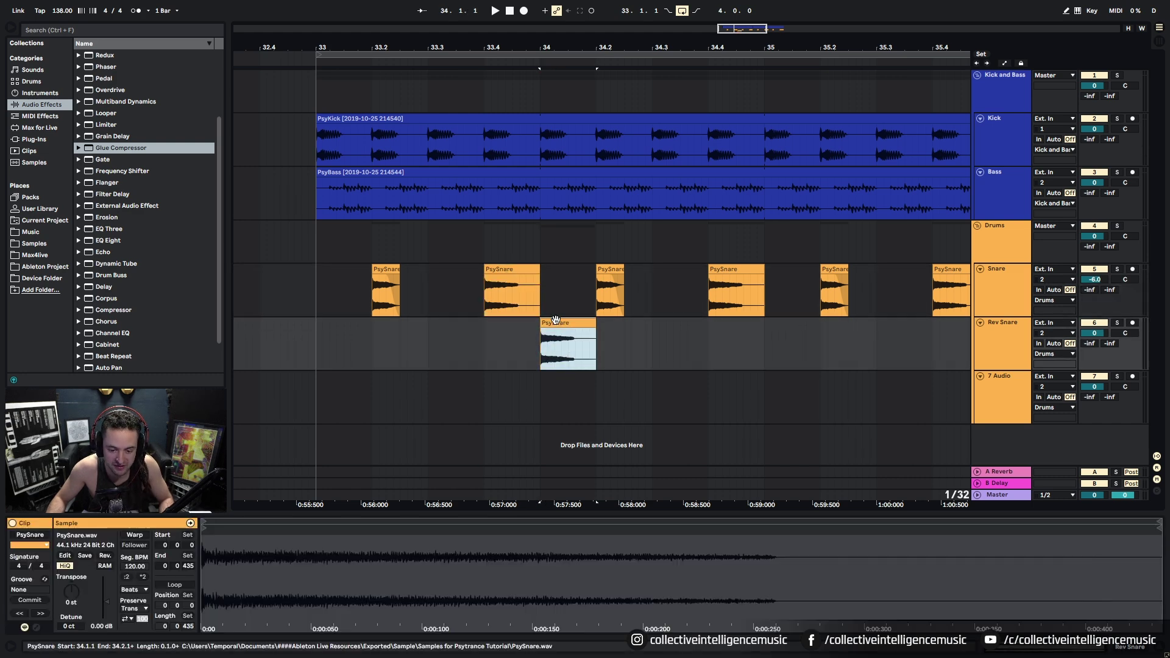
key(r)
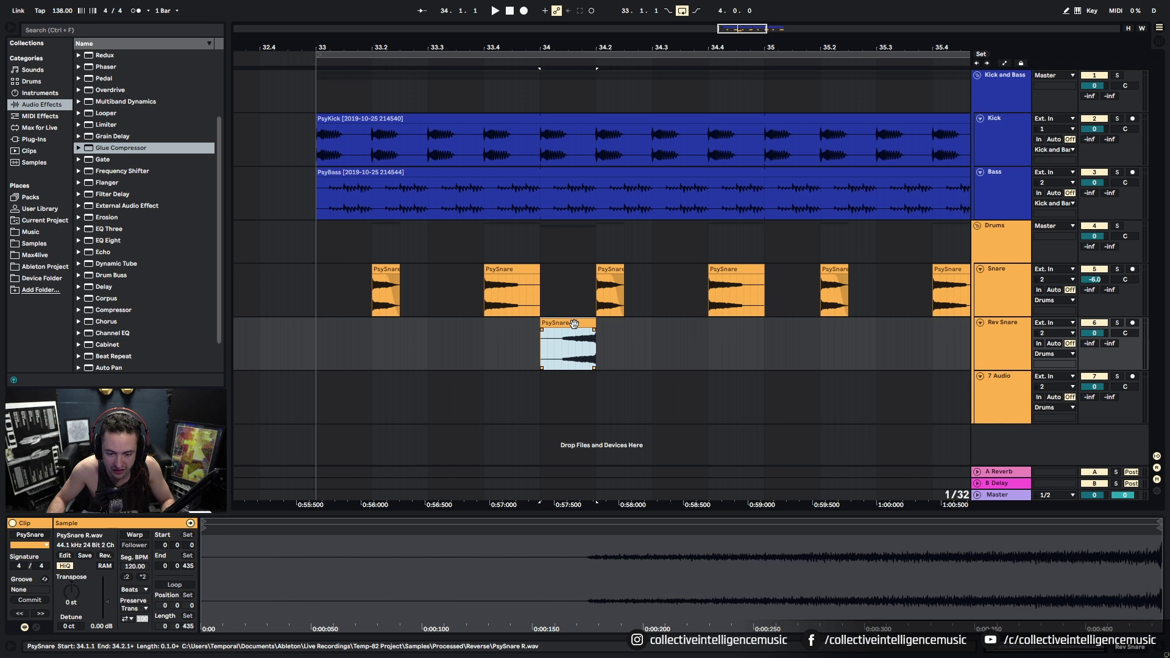
Play the loop from just before bar 33 and lower the Rev Snare track's volume to -7.9 dB.
click(319, 348)
key(space)
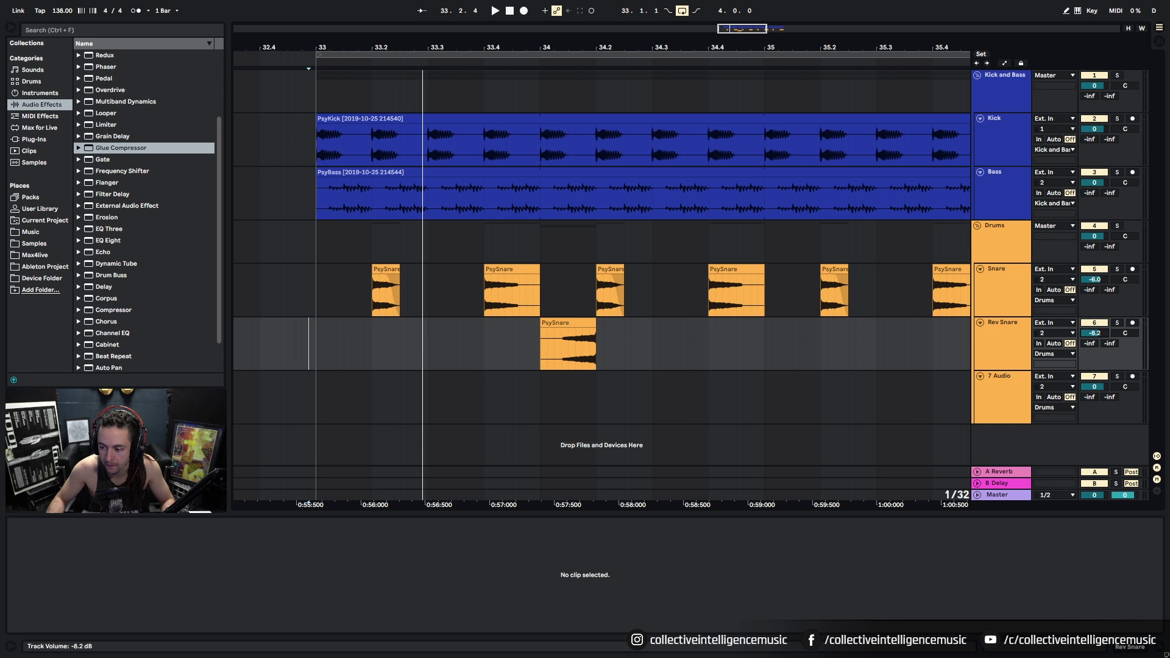
key(space)
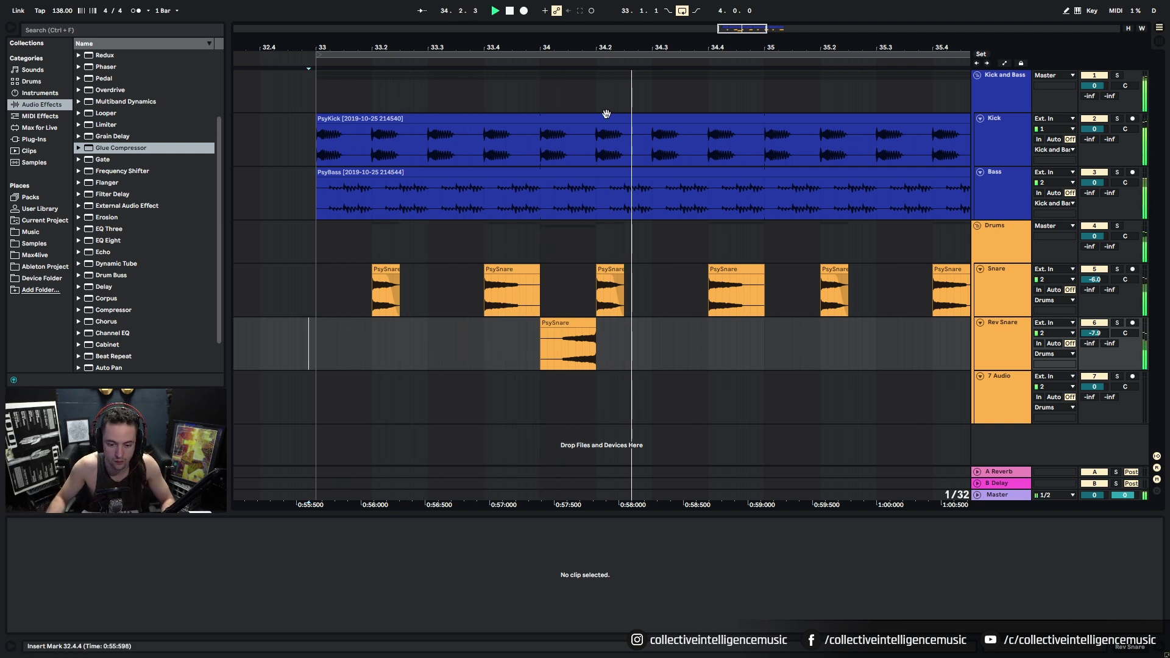
drag(617, 45, 546, 37)
key(space)
Move the reversed snare to end at 34.4.1, trim its start to 34.3.3, and play from 33.1.1.
drag(517, 318, 605, 333)
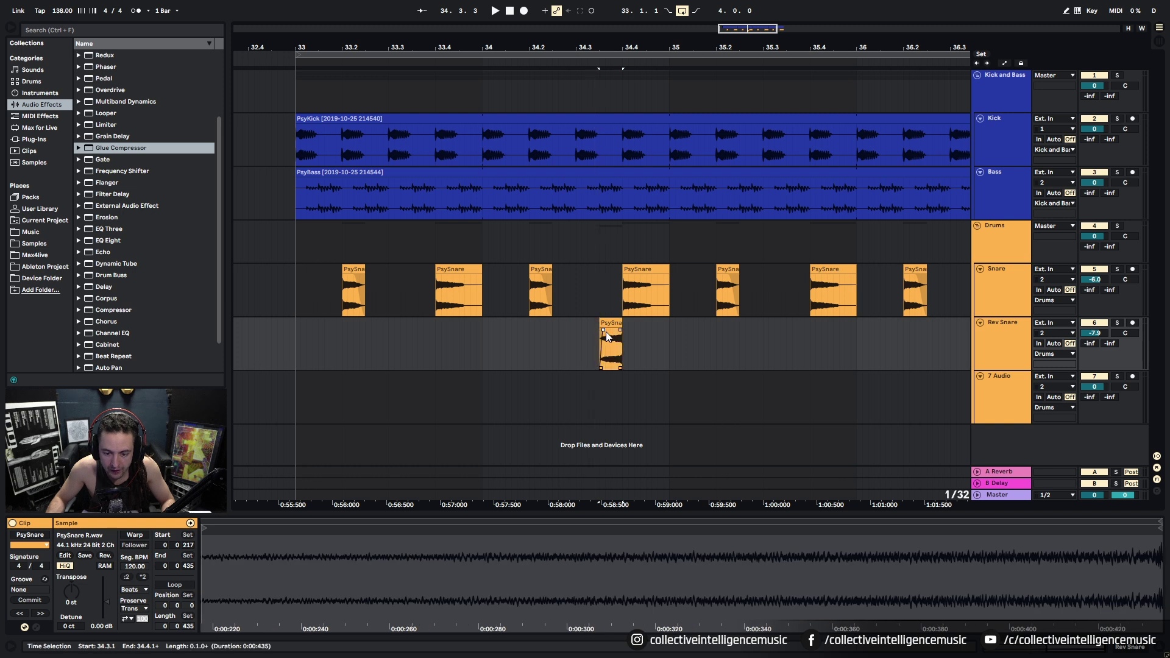
click(295, 342)
key(space)
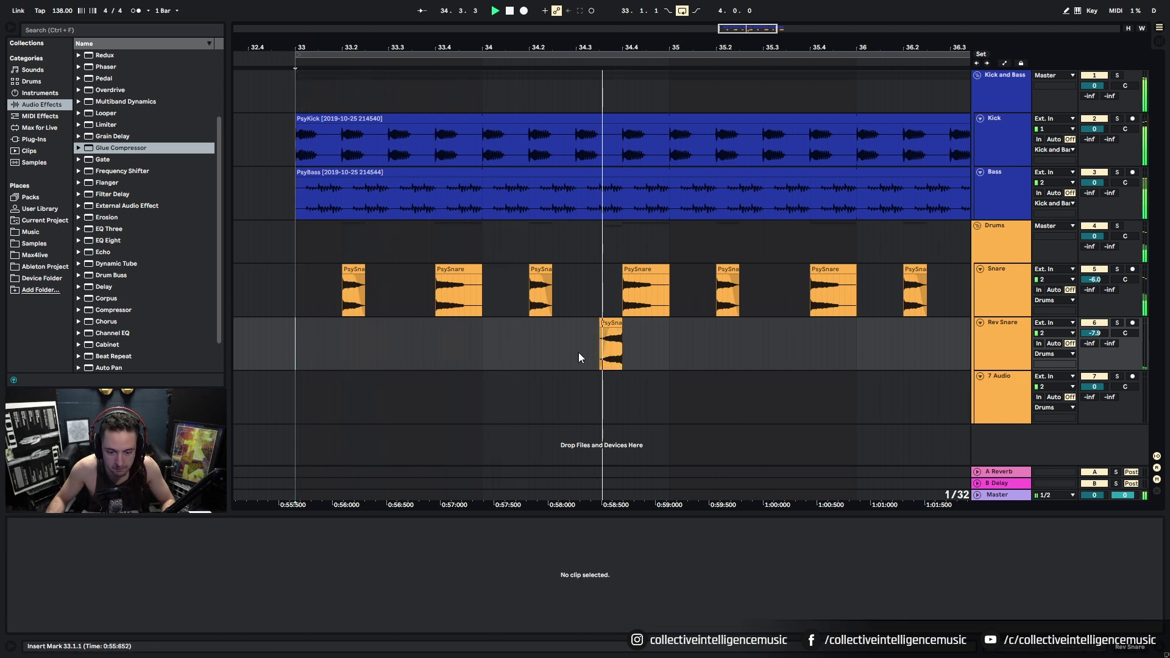
Play around the reversed snare and lower the Rev Snare track's volume to -9.0 dB.
drag(629, 45, 562, 348)
key(space)
click(552, 322)
key(space)
key(space)
right_click(640, 346)
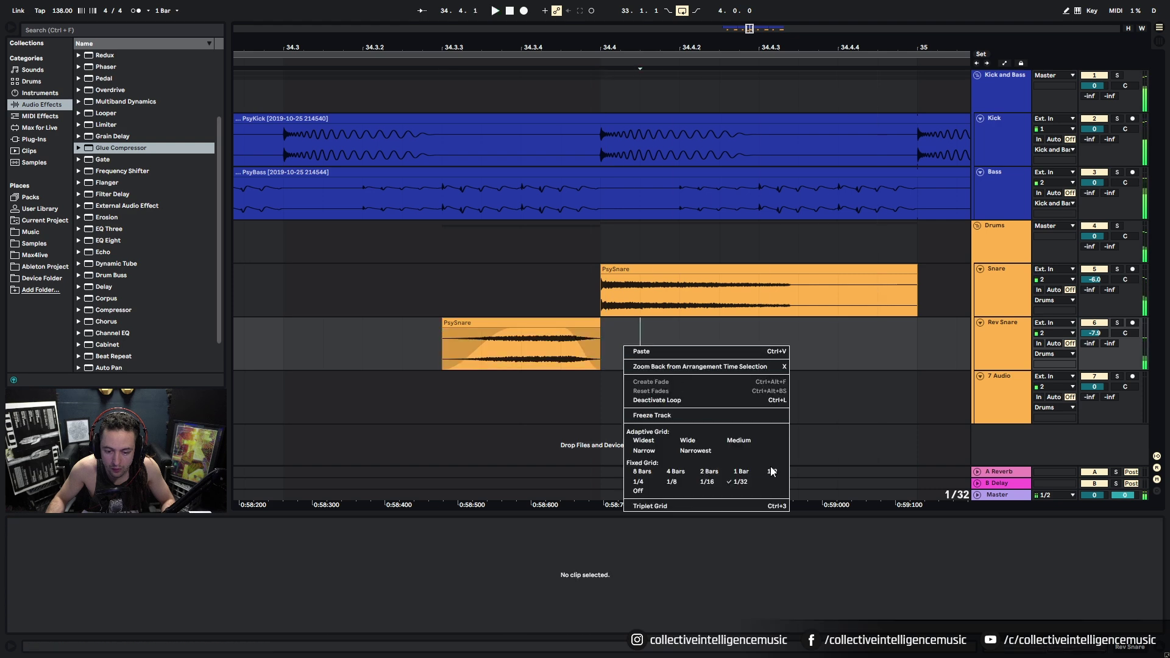
click(564, 343)
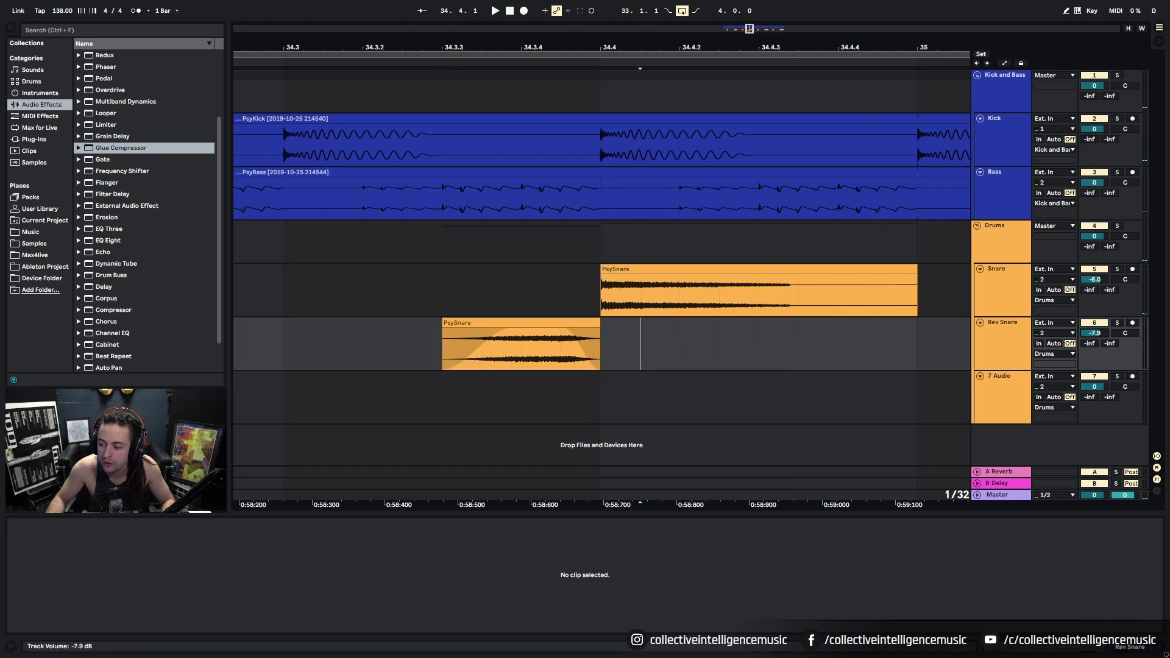
click(489, 339)
key(space)
key(minus)
key(minus)
key(minus)
key(minus)
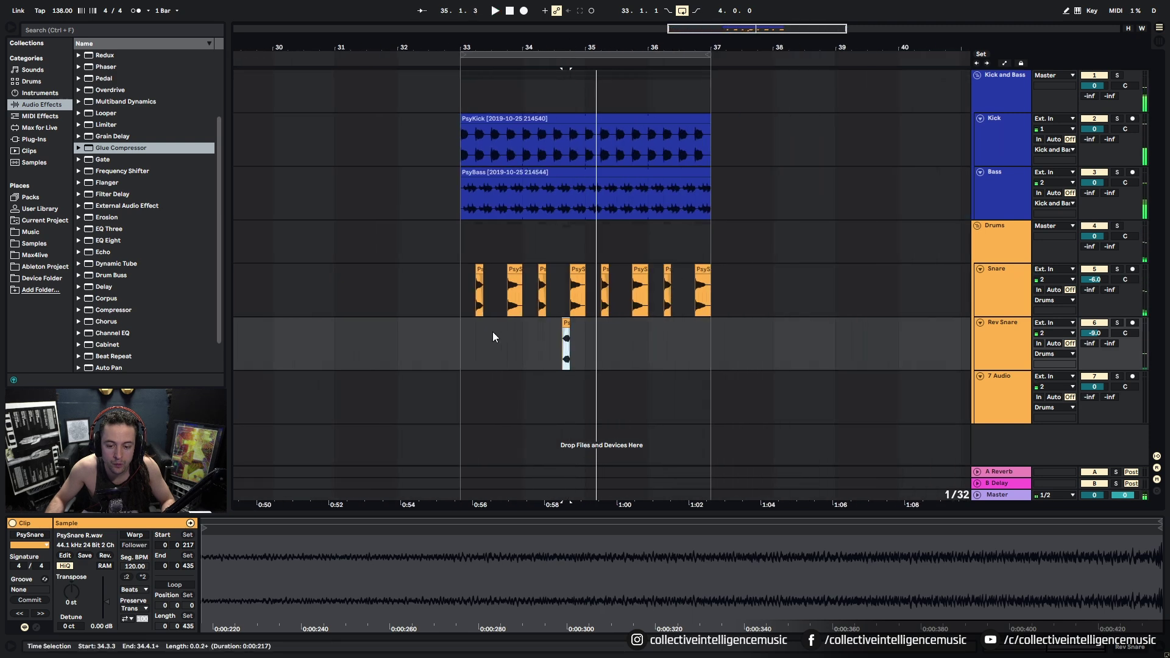
Play the loop from 33.1.2 to check the reversed snare against the other parts.
click(463, 335)
key(space)
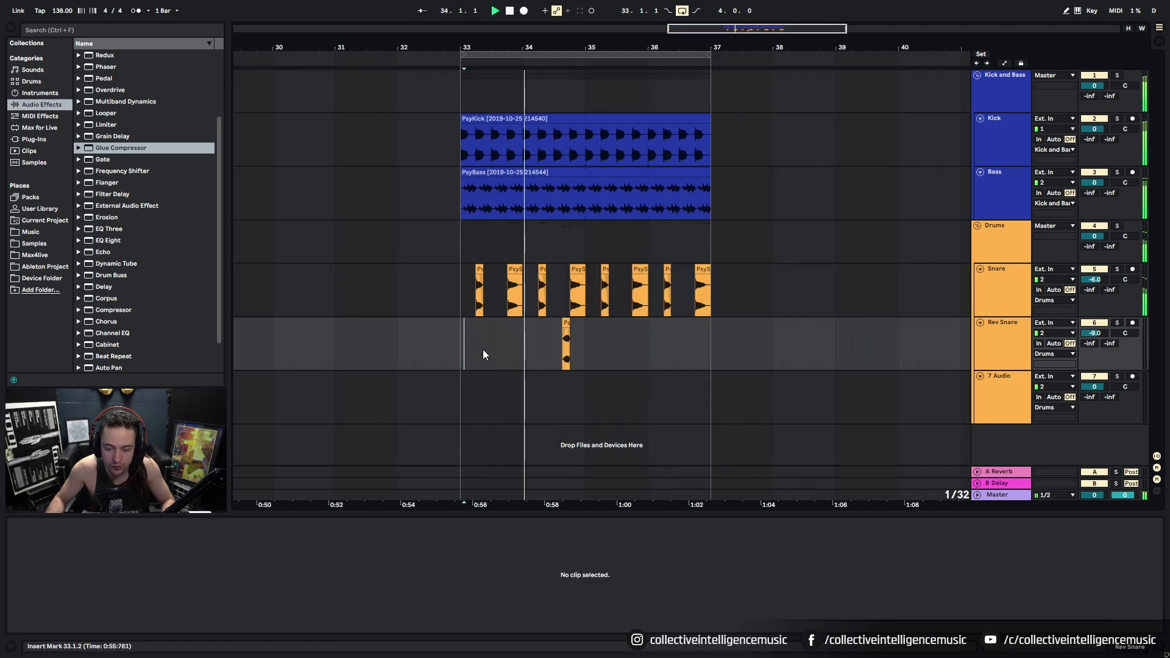
right_click(485, 349)
click(458, 382)
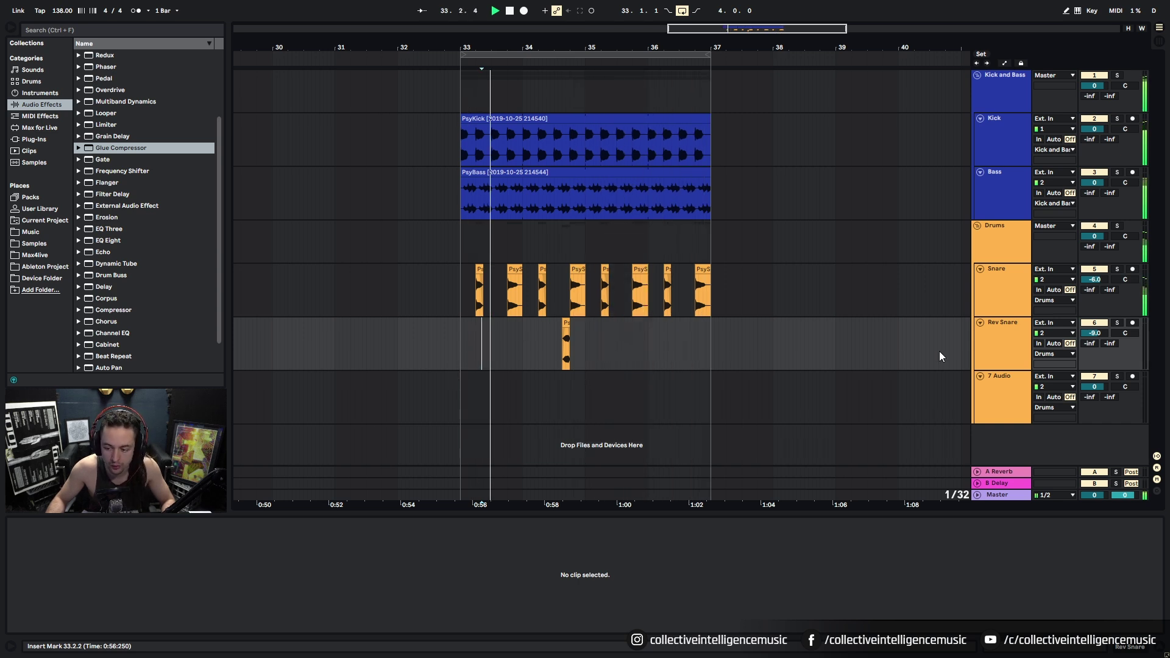
Delete the empty audio track below Rev Snare and insert a MIDI track in its place.
click(1003, 390)
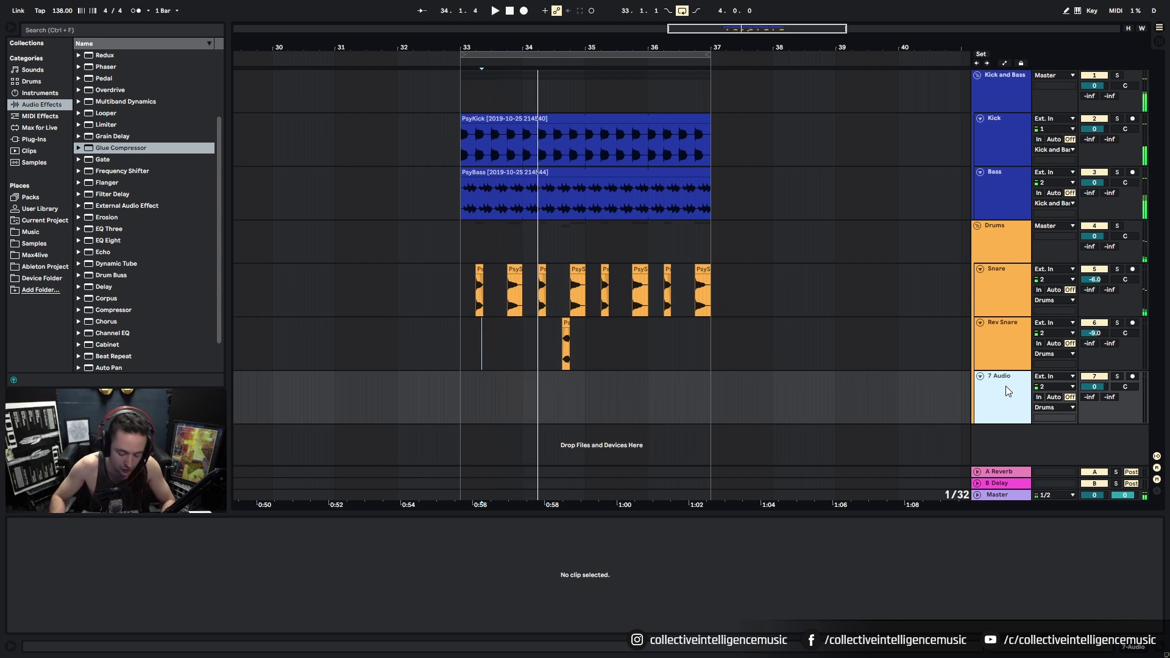
key(Delete)
right_click(998, 344)
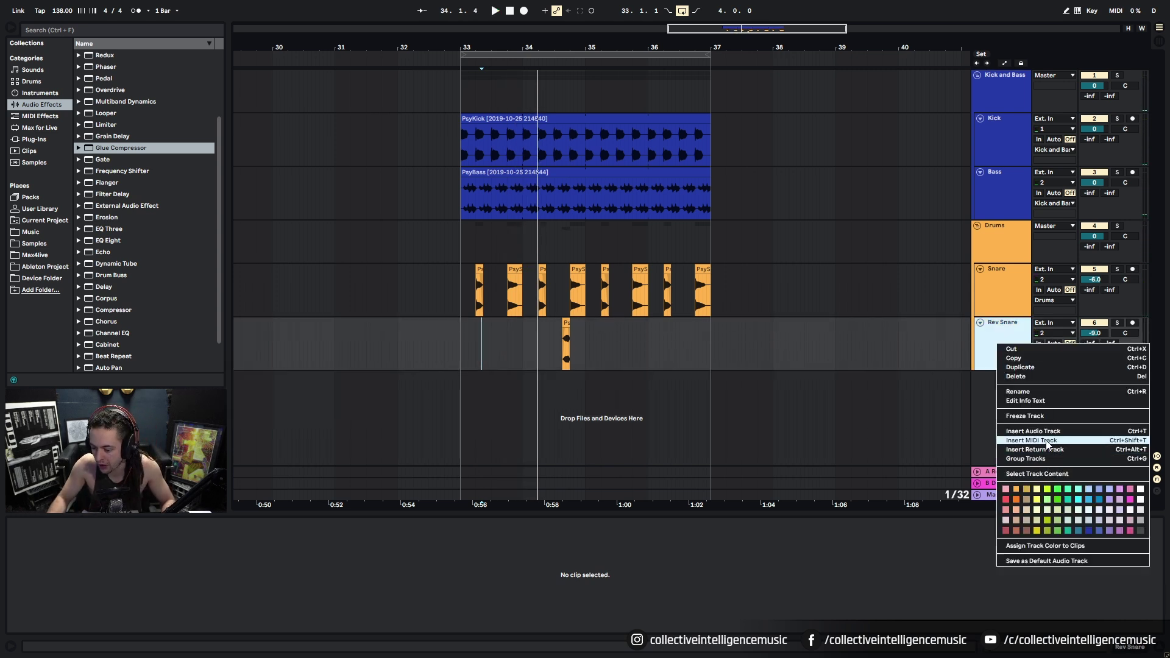
click(1044, 444)
Set the grid to 1 Bar and create an empty MIDI clip from 33.1.1 to 37.1.1 on the new track.
right_click(700, 391)
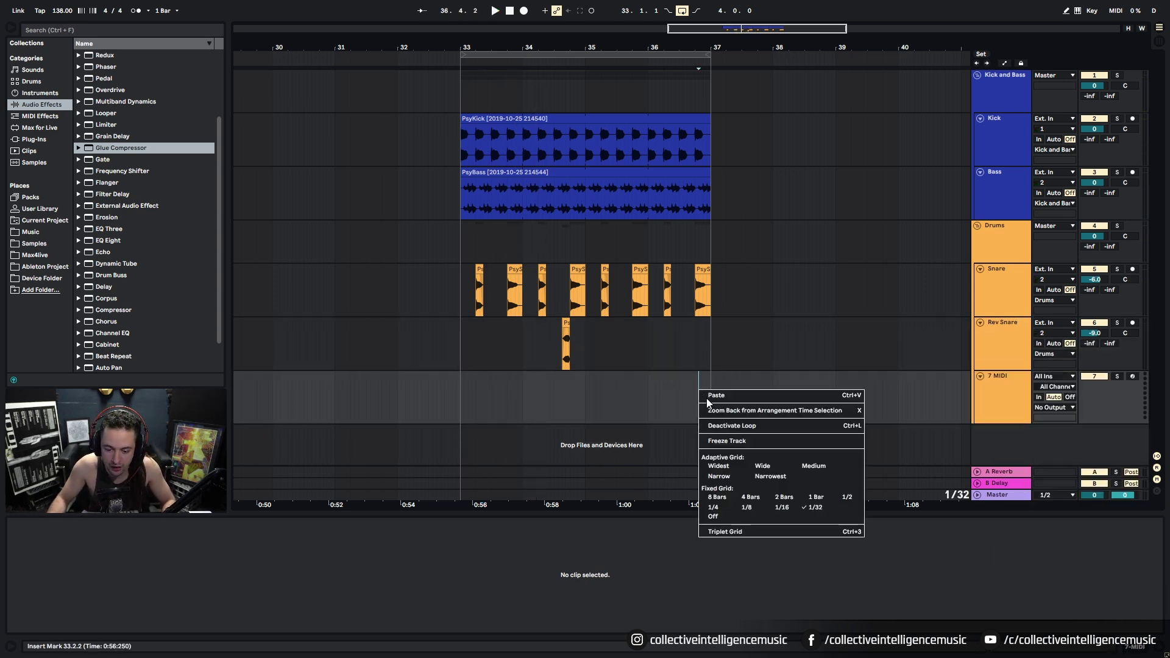
click(815, 497)
drag(474, 405, 709, 403)
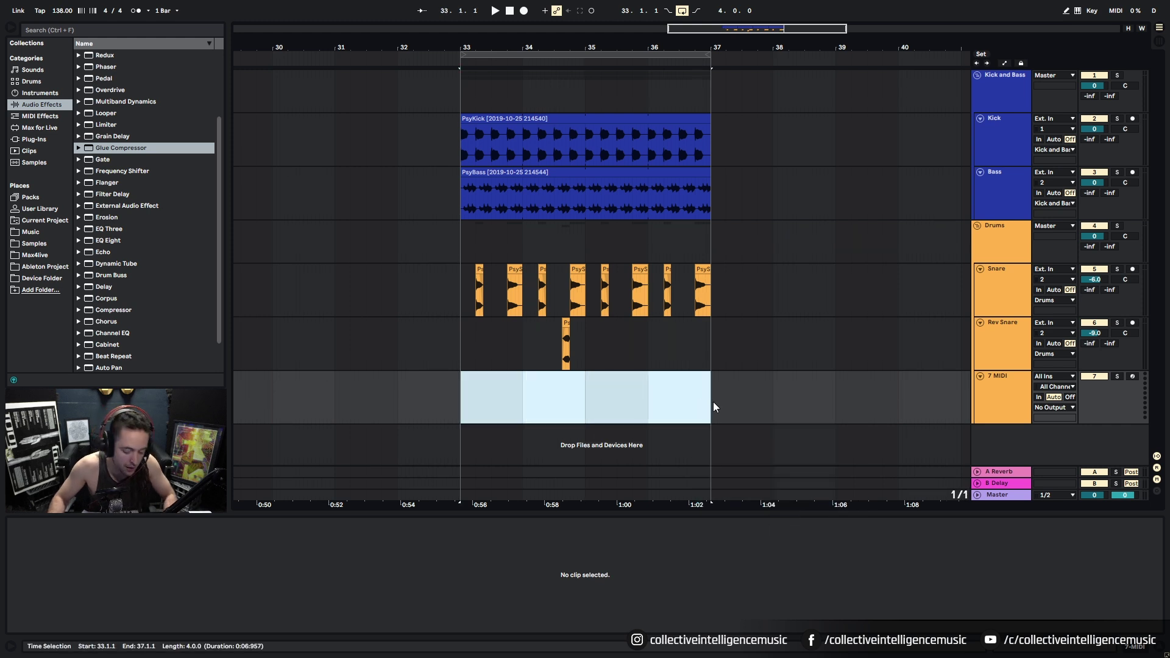
key(ctrl+shift+m)
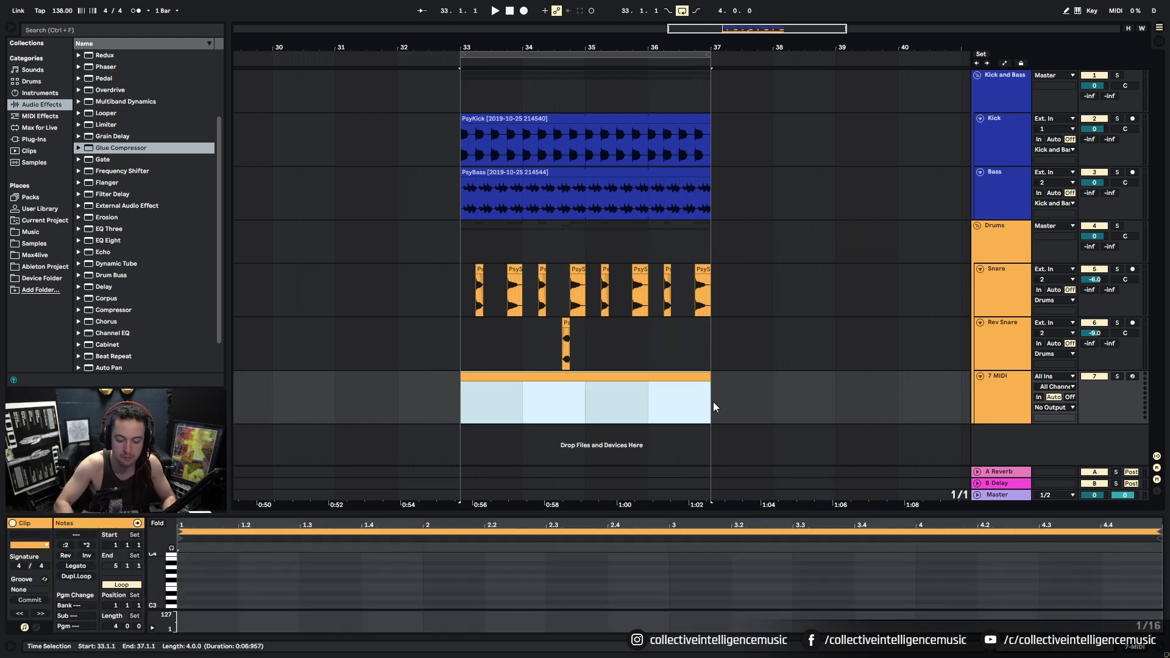
click(698, 393)
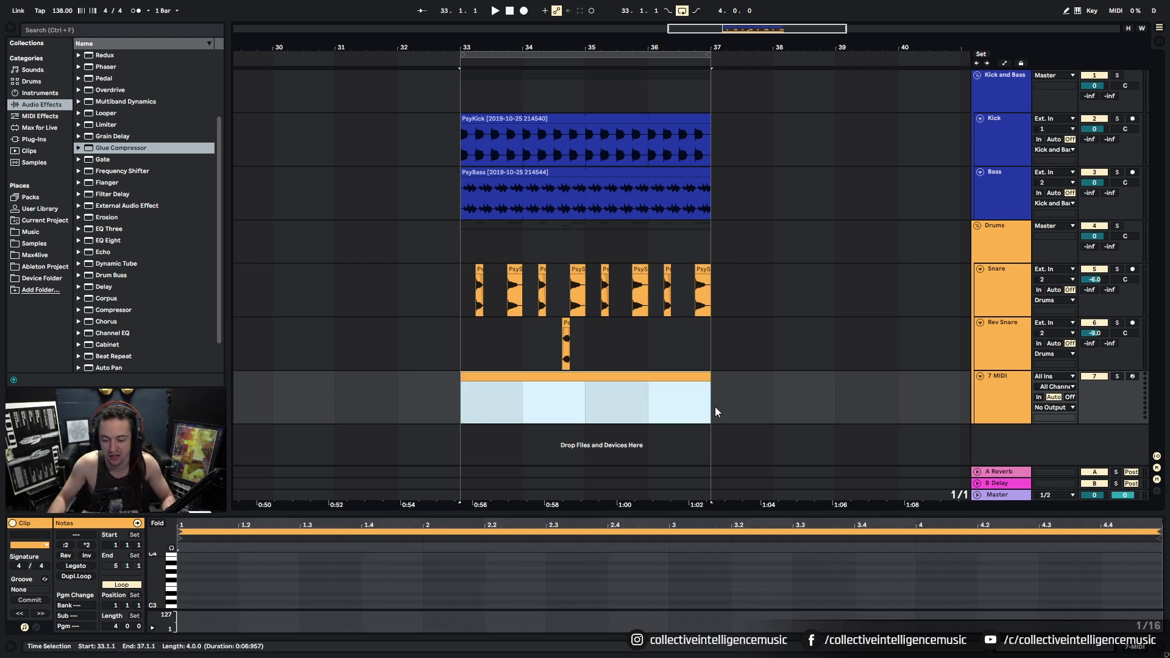
Find 909 Core Kit.adg among the drum presets and load it on the new MIDI track.
click(1020, 420)
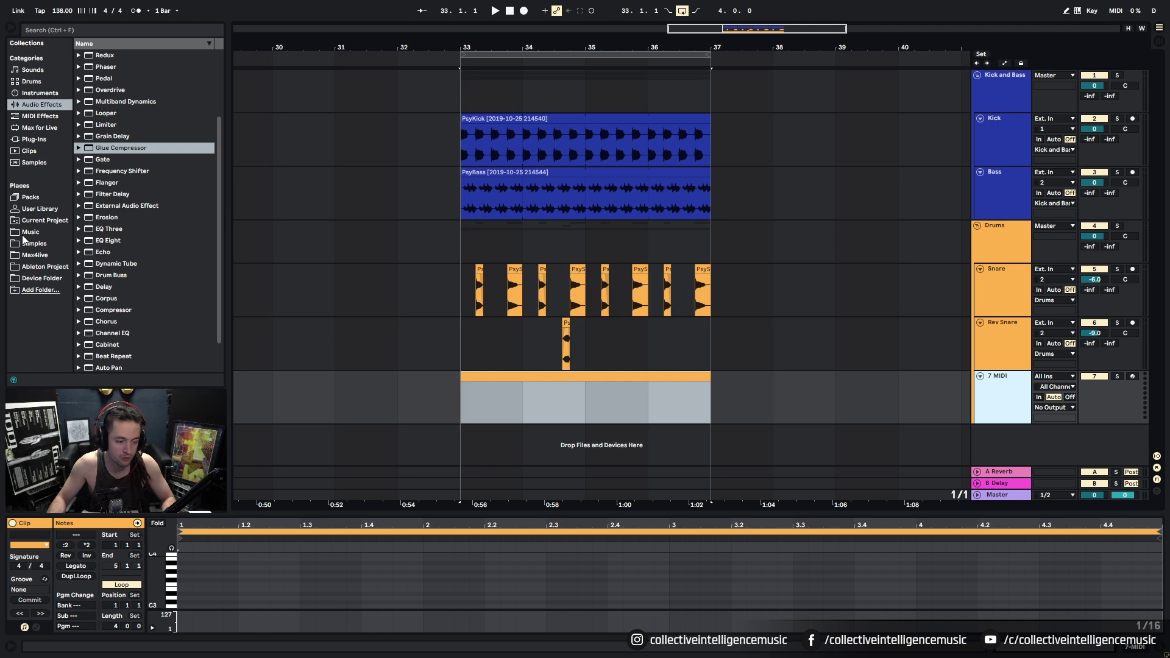
click(39, 83)
scroll(139, 205, down, 6)
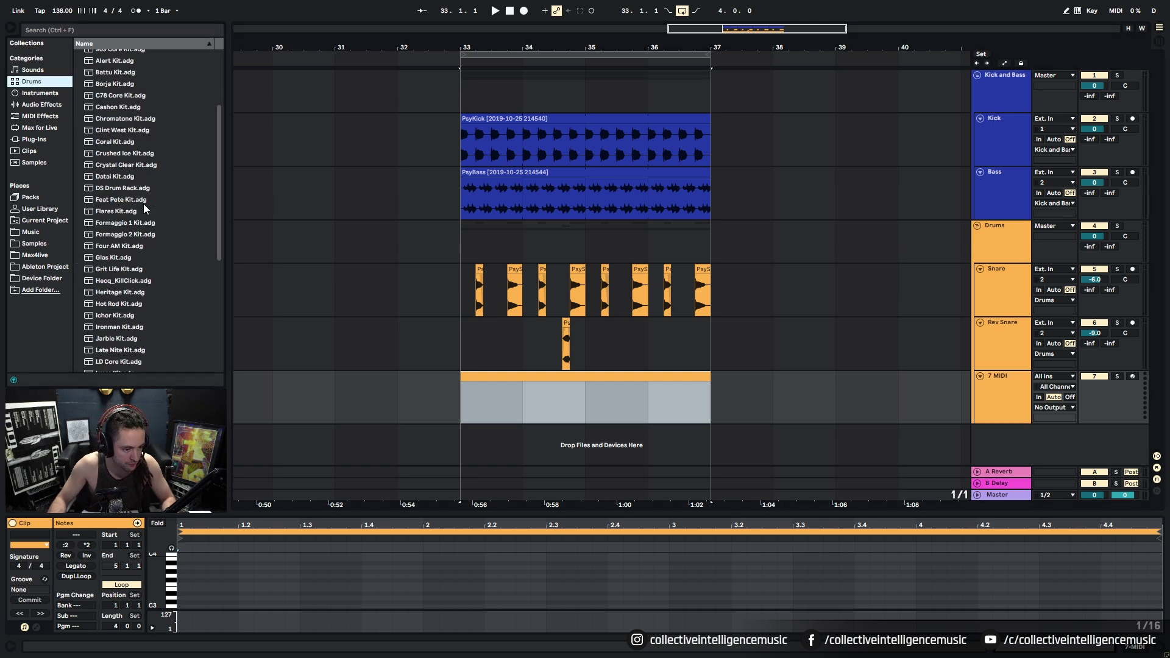
scroll(178, 215, up, 6)
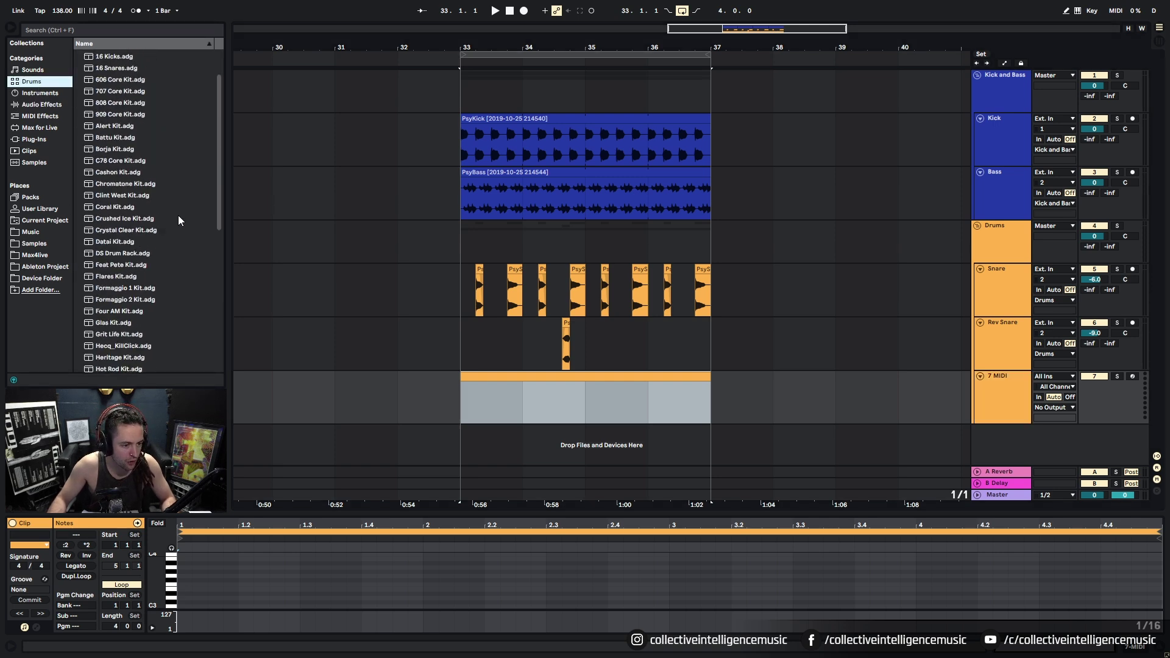
click(121, 148)
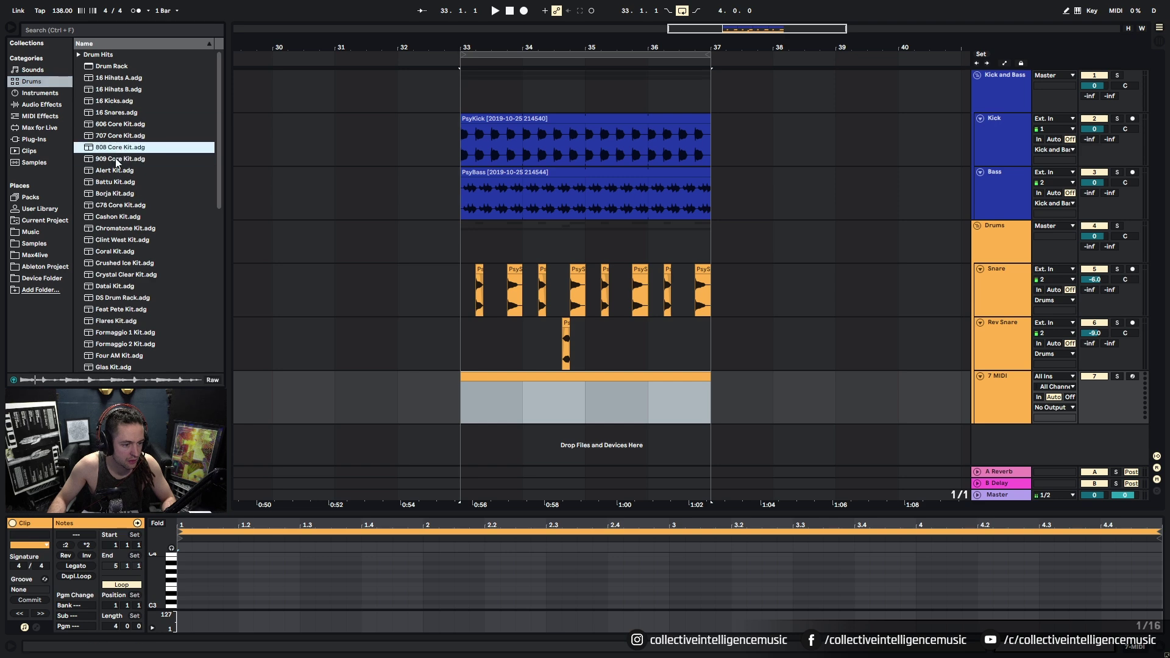
click(114, 160)
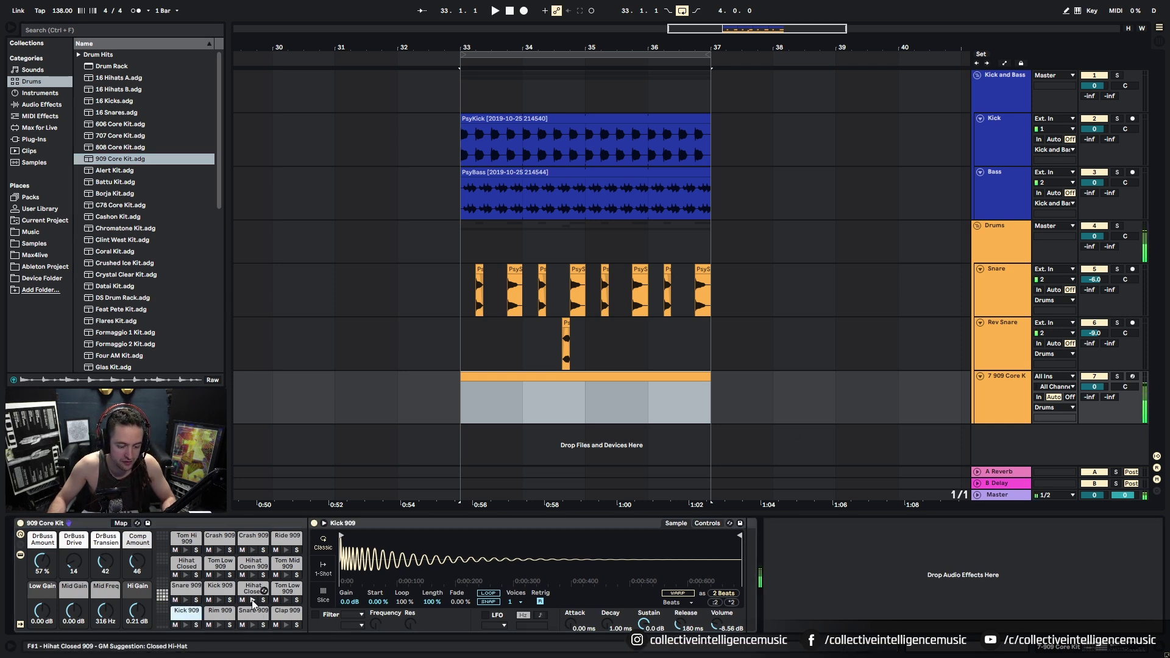
Open the MIDI clip's notes and audition the 909 kit's sounds up to Hihat Open 909.
double_click(525, 402)
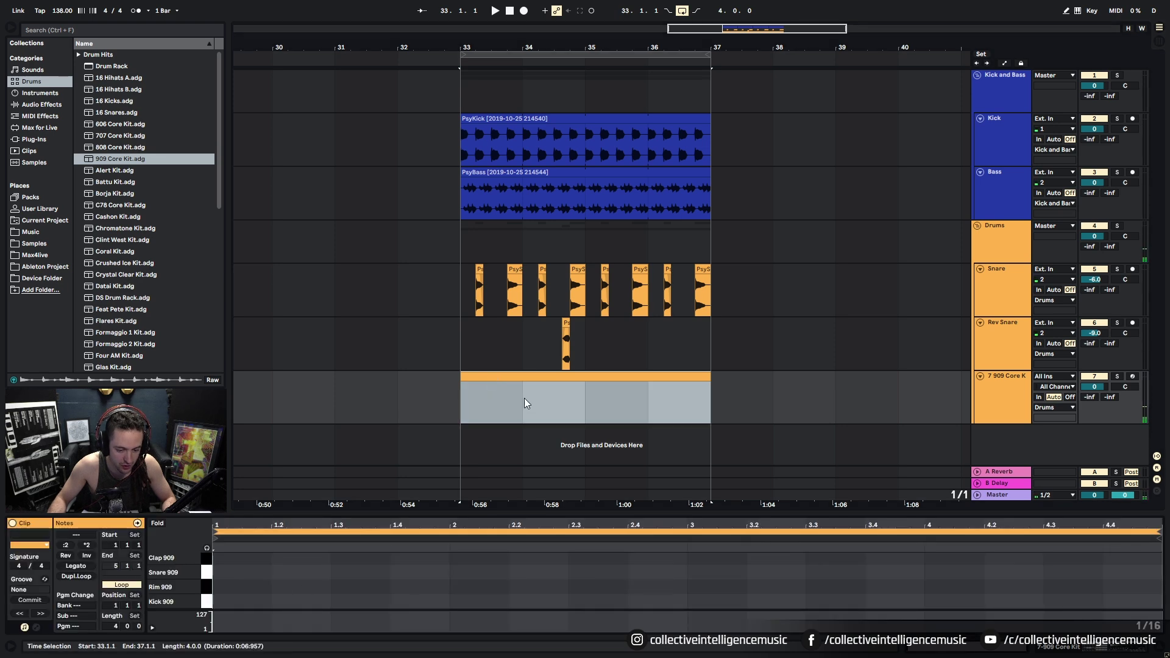
click(207, 562)
click(207, 575)
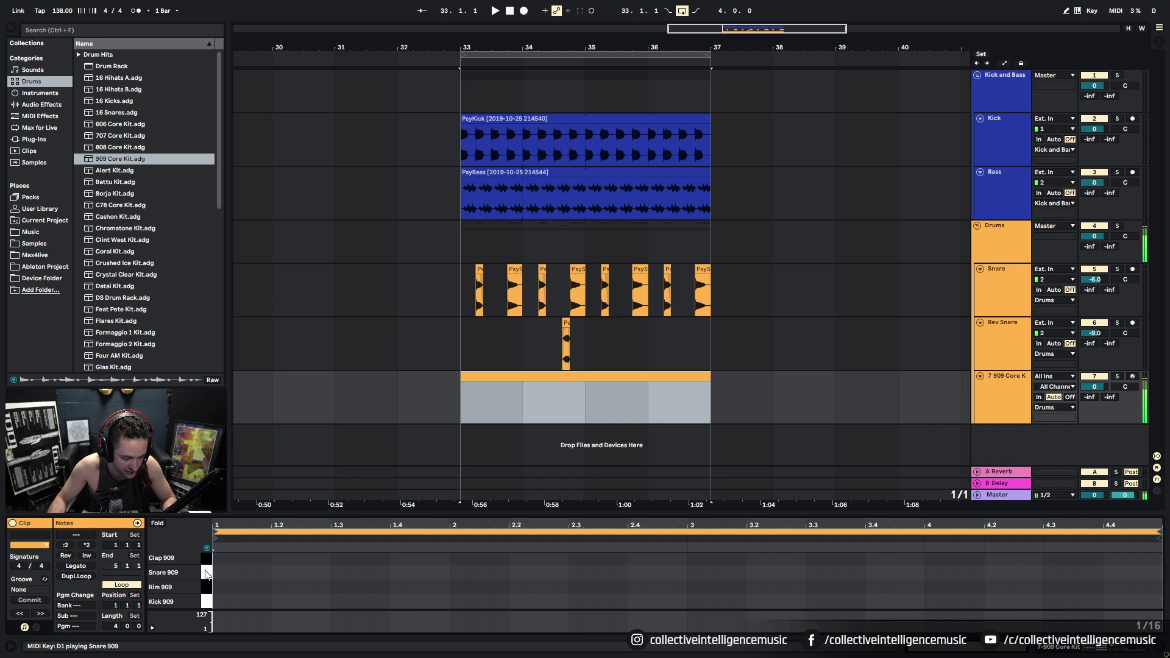
click(206, 590)
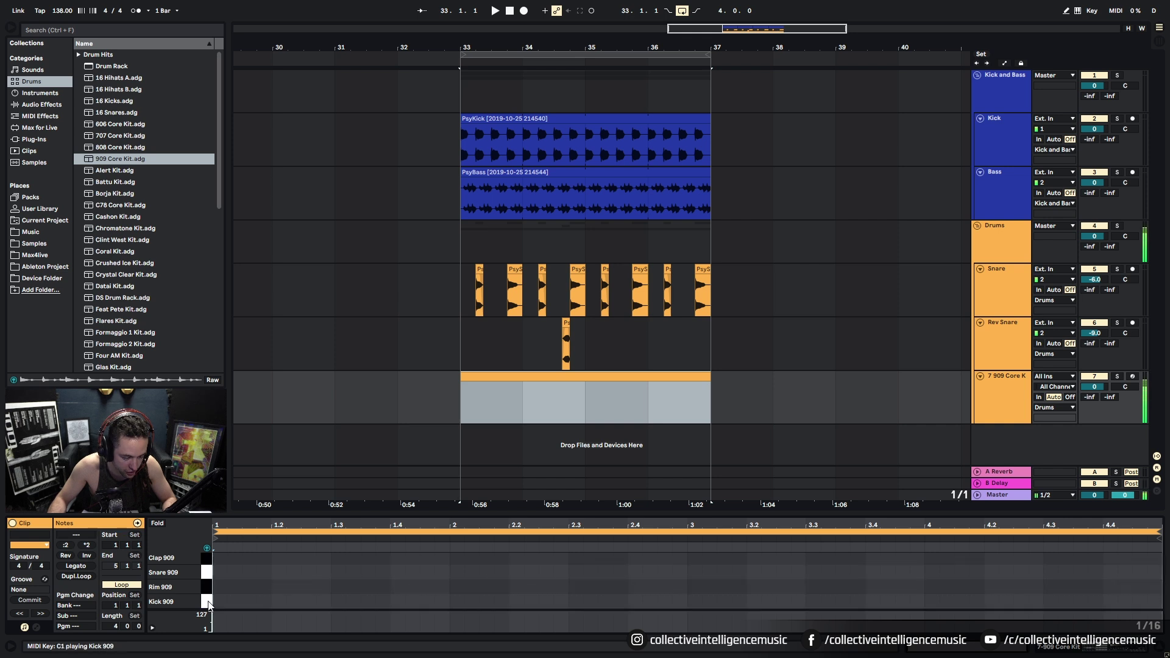
scroll(208, 573, up, 2)
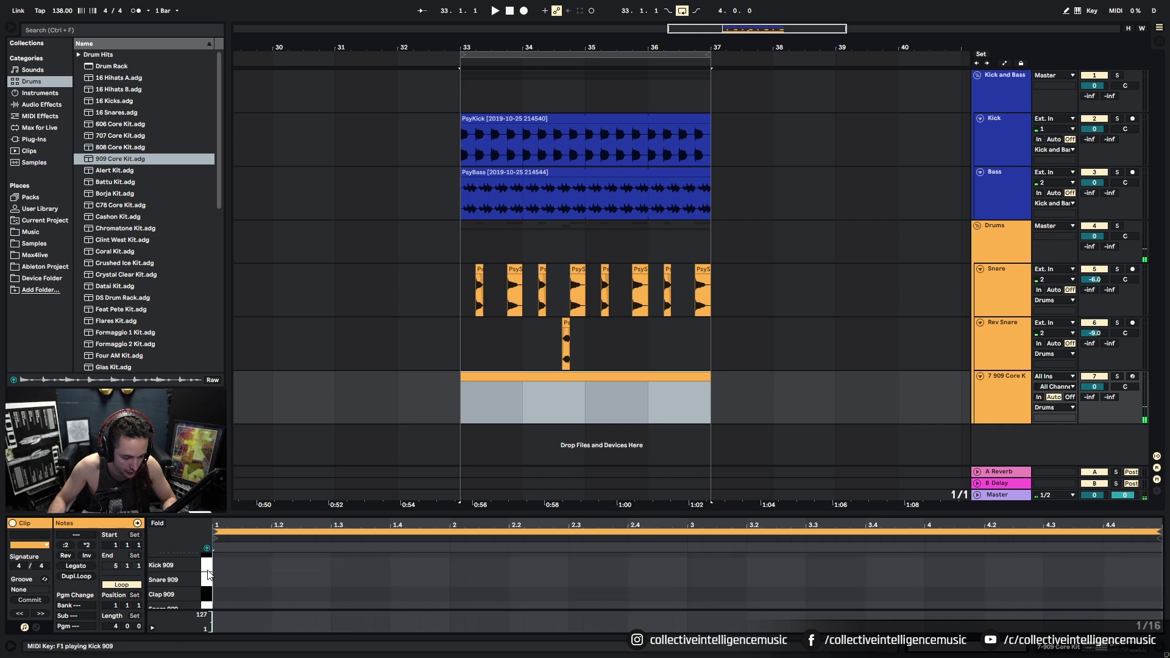
click(210, 573)
scroll(210, 573, up, 2)
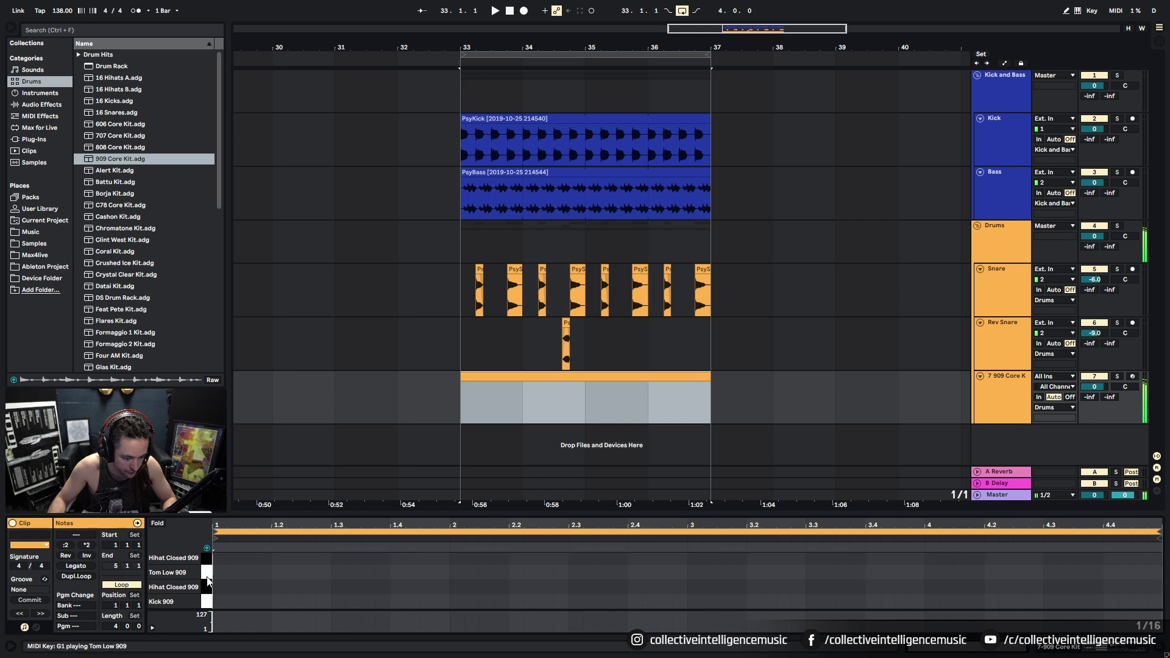
scroll(209, 567, up, 1)
click(209, 566)
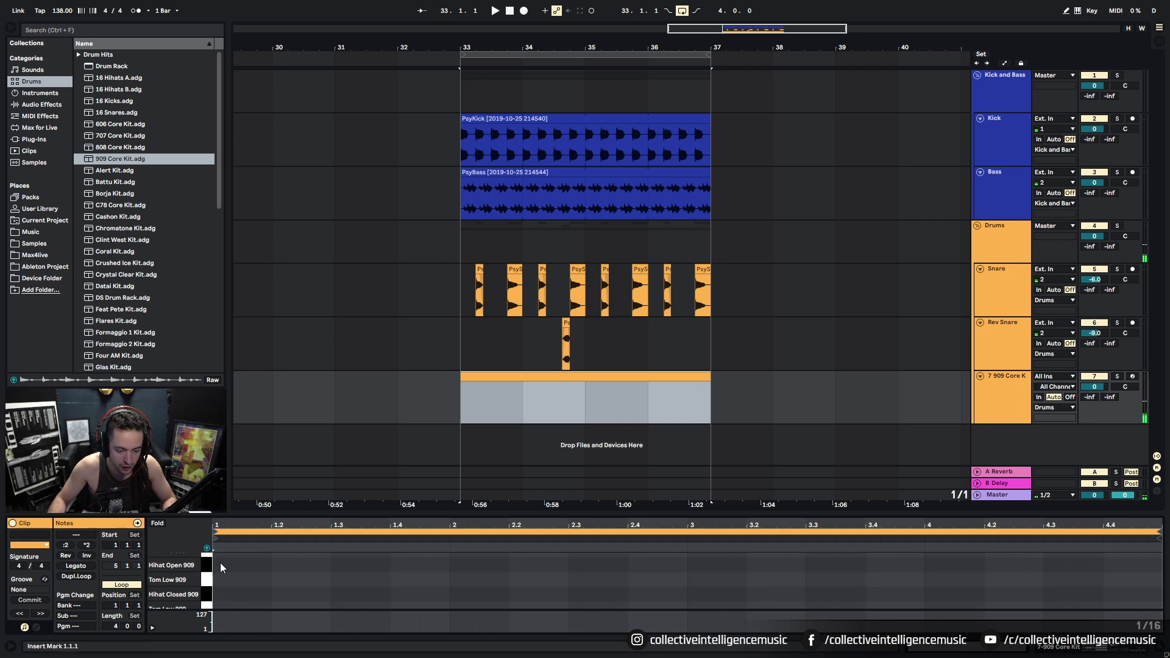
Add sixteenth-long Hihat Open 909 notes on every offbeat from 1.1.3 to 2.3.3.
double_click(248, 565)
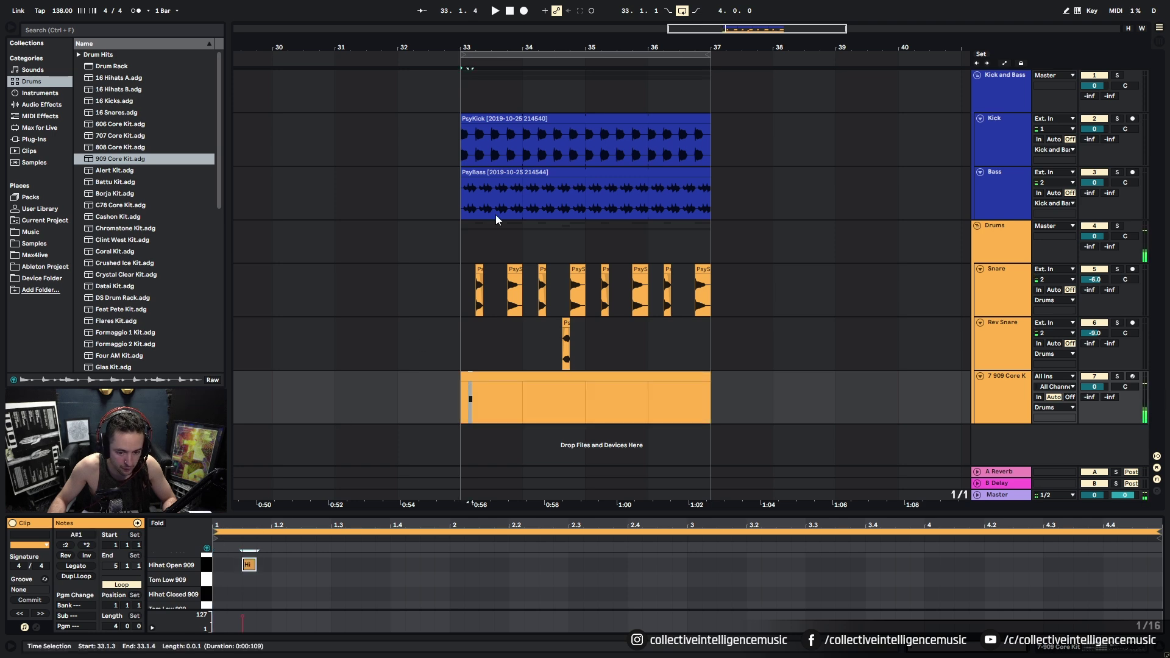
key(z)
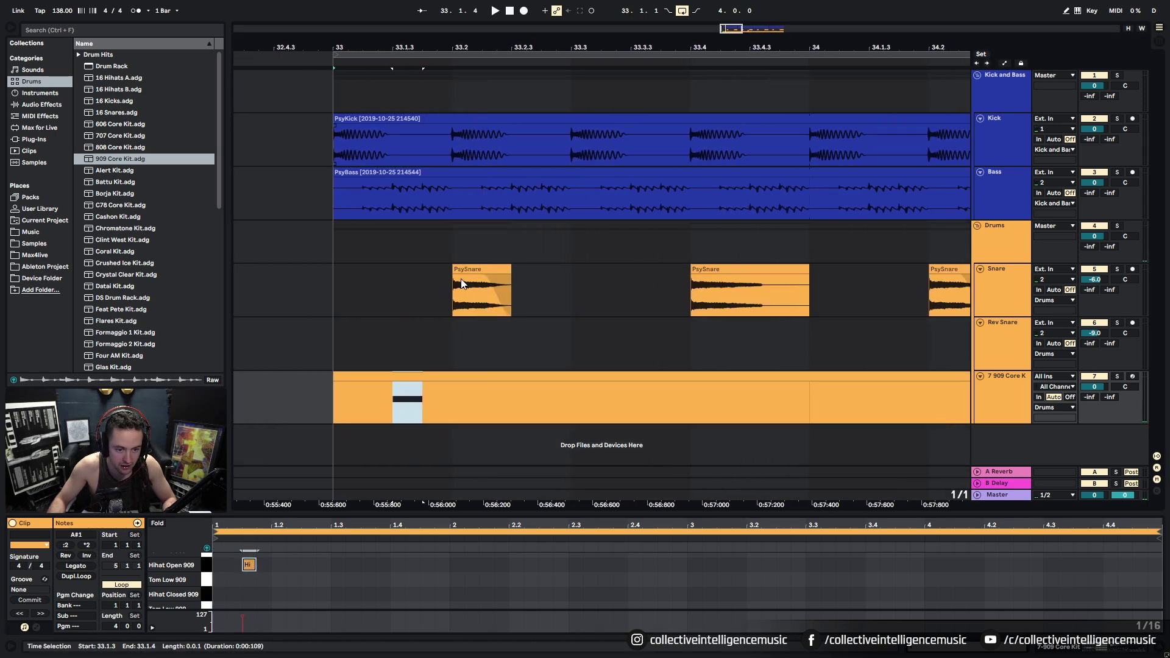
double_click(311, 565)
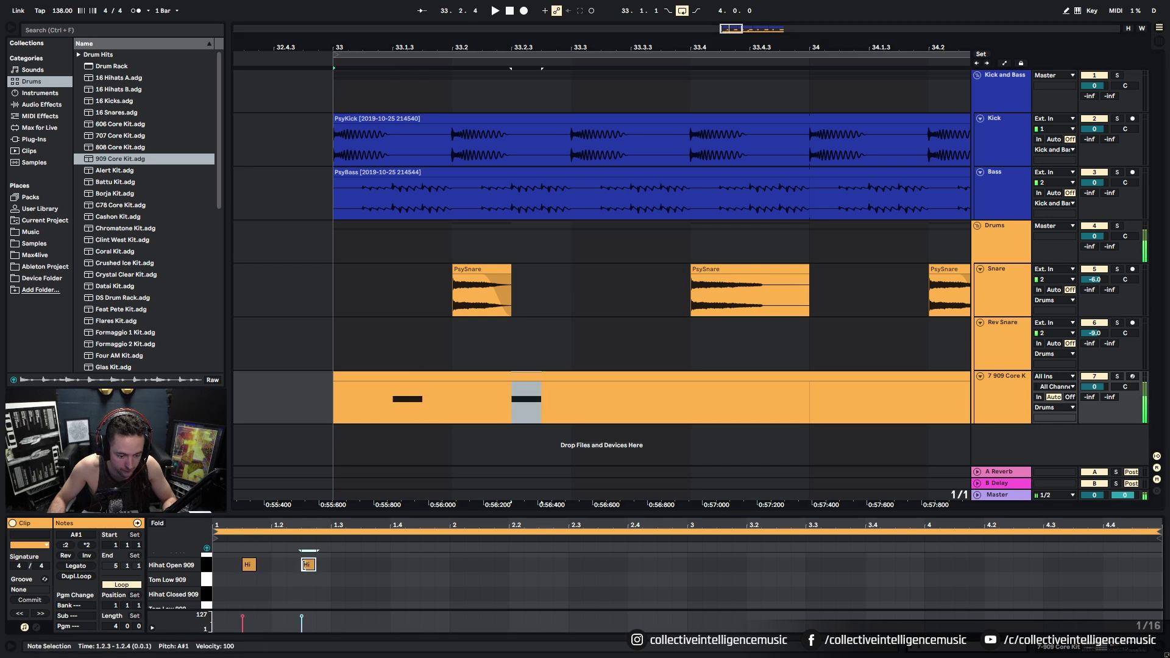
drag(244, 528, 323, 515)
double_click(377, 565)
click(447, 567)
double_click(447, 566)
double_click(505, 566)
double_click(566, 566)
click(627, 566)
double_click(630, 564)
drag(599, 527, 599, 515)
double_click(656, 567)
double_click(651, 567)
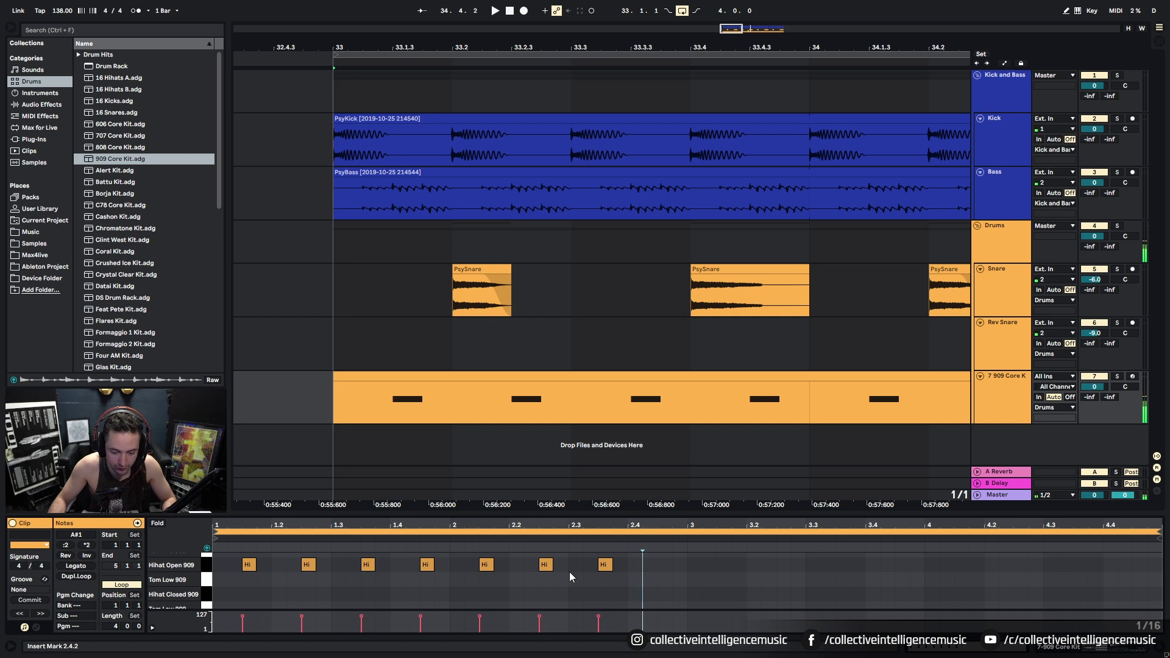
Try to duplicate the first beat's open hihat along the MIDI clip.
drag(215, 568, 268, 565)
key(ctrl+d)
key(ctrl+d)
key(ctrl+d)
key(ctrl+d)
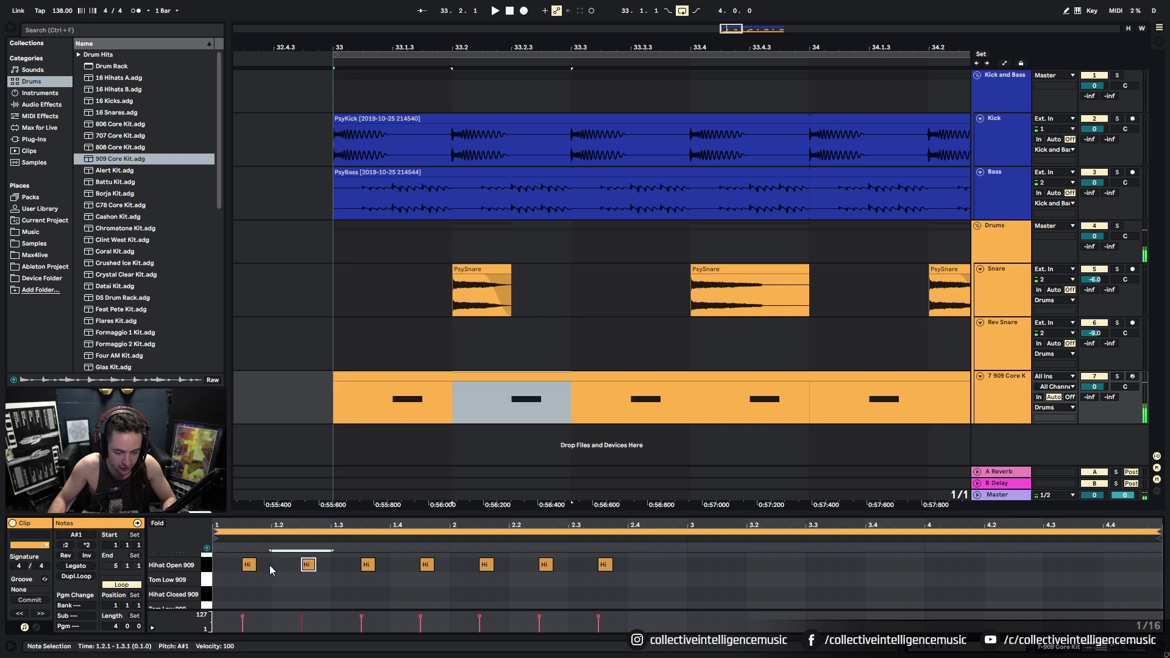
drag(617, 41, 415, 13)
key(ctrl+d)
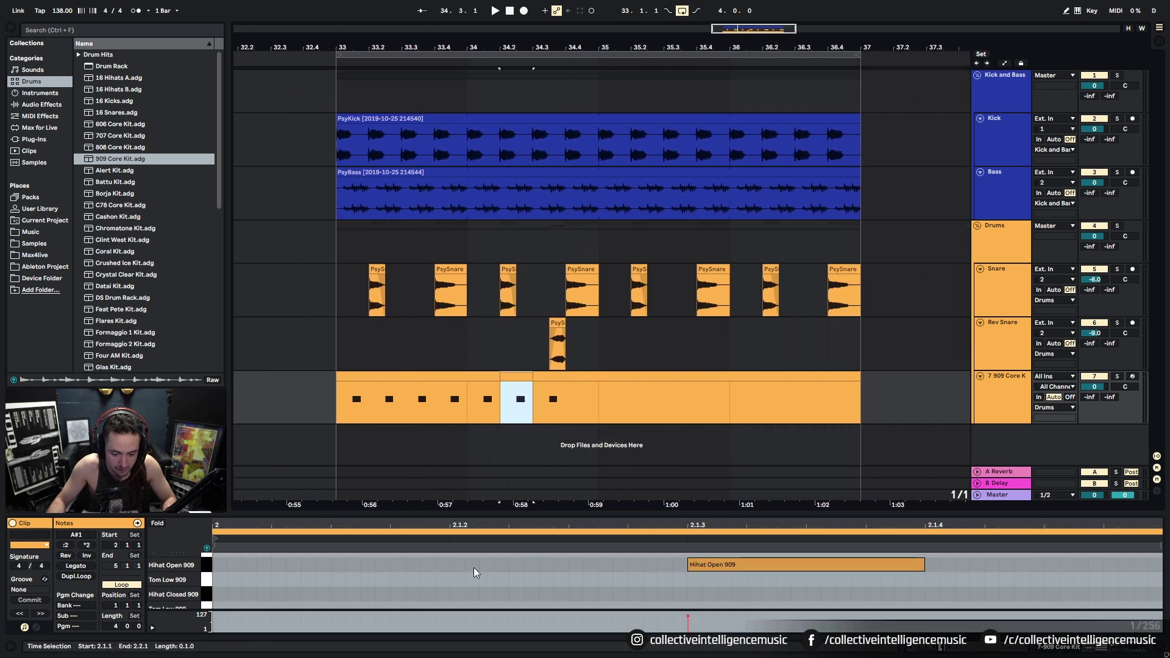
click(498, 378)
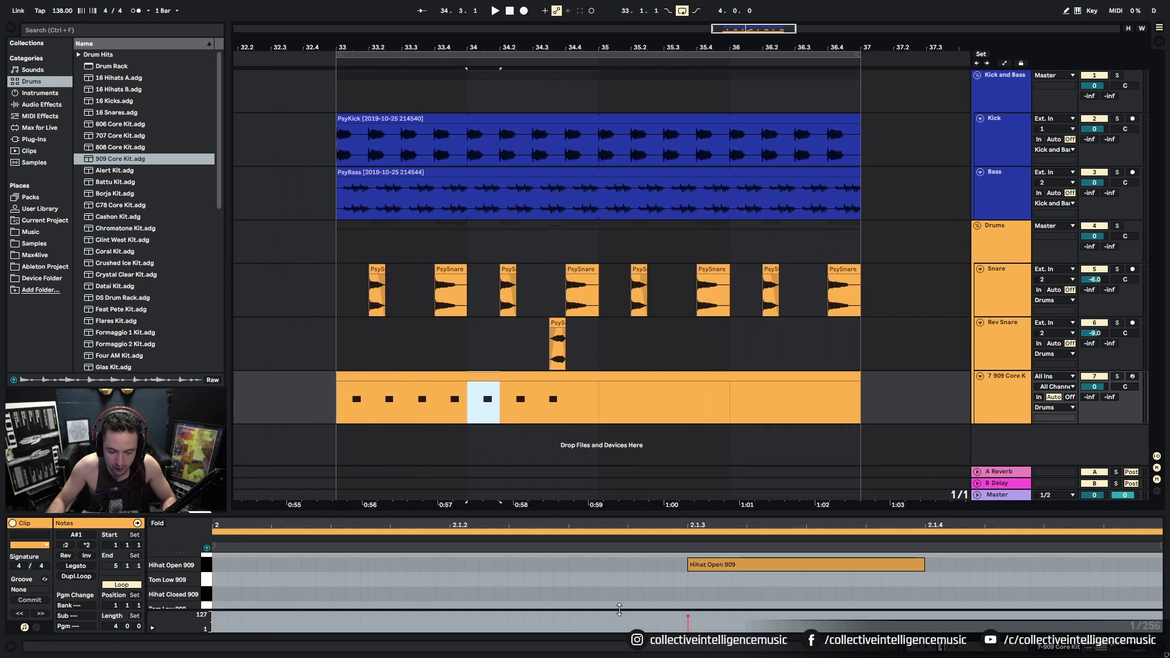
click(519, 378)
Duplicate the open hihat beat at 2.1.1 repeatedly up to the clip's end at 5.1.1 and play the loop.
drag(450, 570, 516, 568)
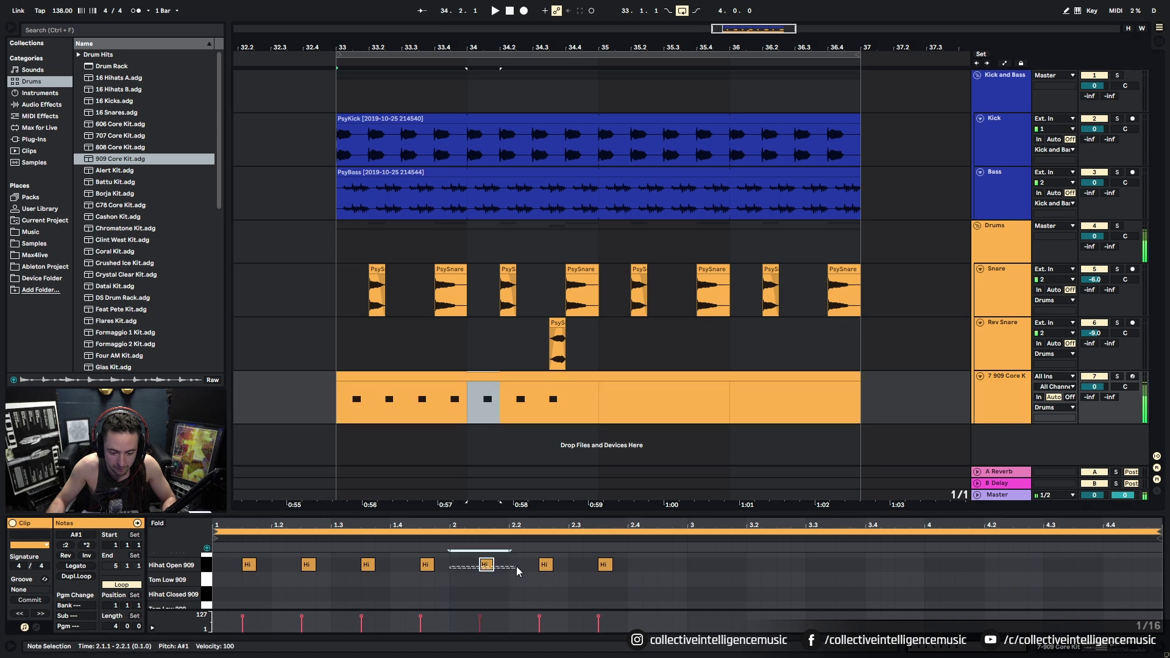
key(ctrl+d)
key(ctrl+d)
key(ctrl+d)
key(ctrl+d)
key(ctrl+d)
key(ctrl+d)
key(ctrl+d)
key(ctrl+d)
key(ctrl+d)
key(ctrl+d)
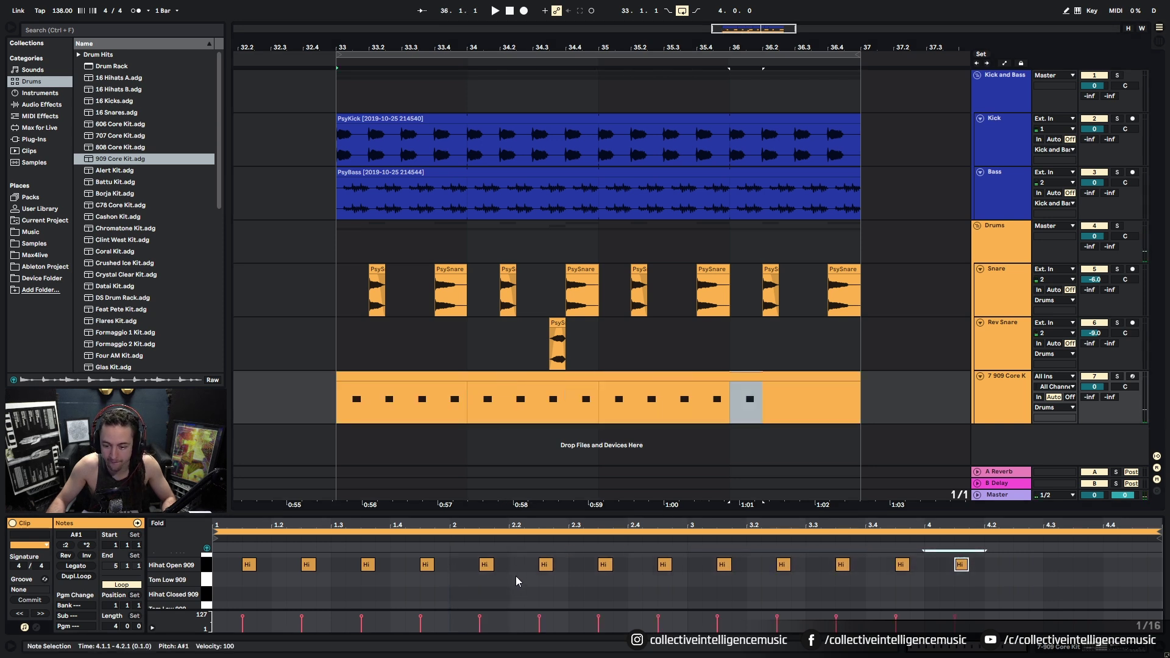
key(ctrl+d)
key(space)
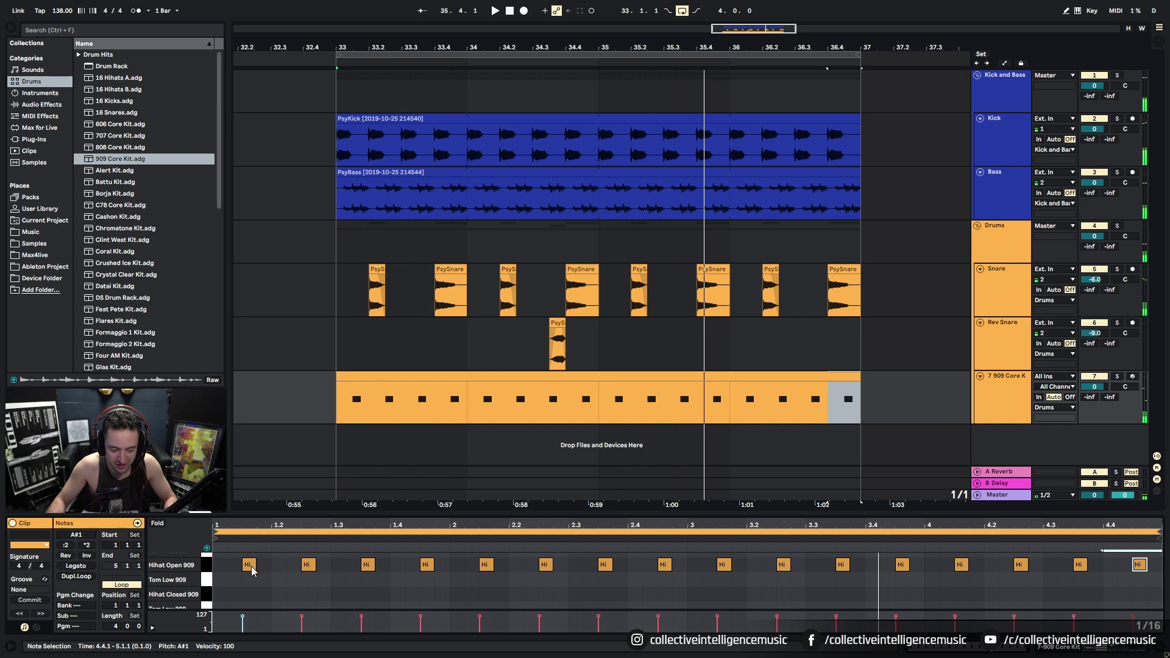
Add a Hihat Closed 909 note at 1.1.4 and lower its velocity to 52.
click(249, 566)
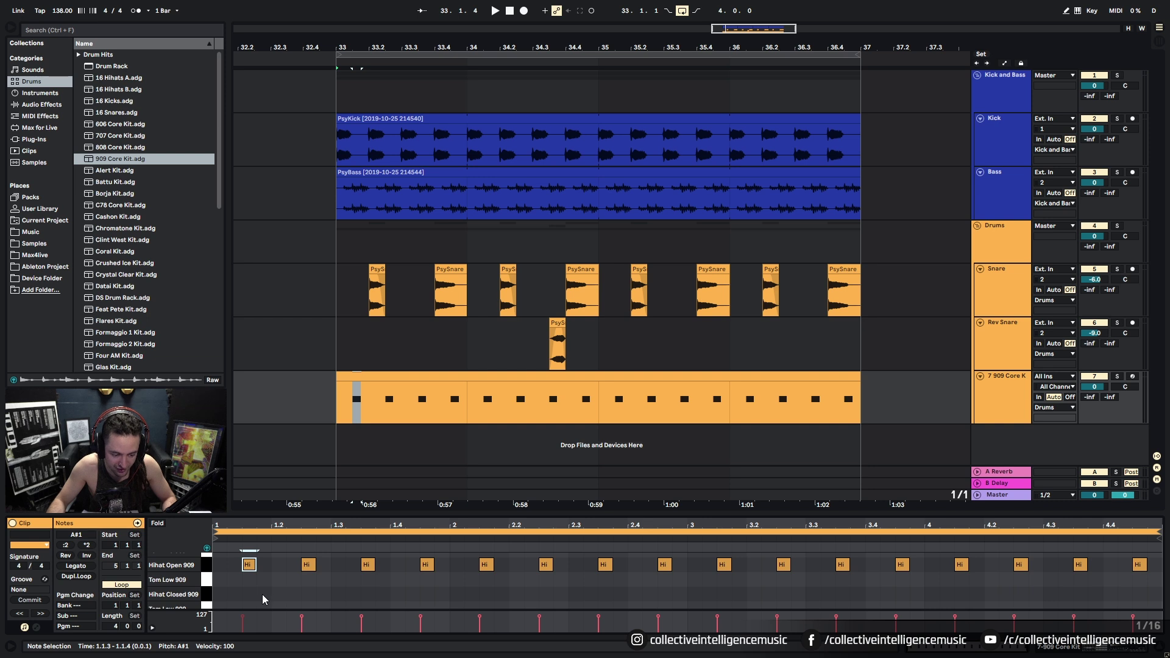
double_click(262, 593)
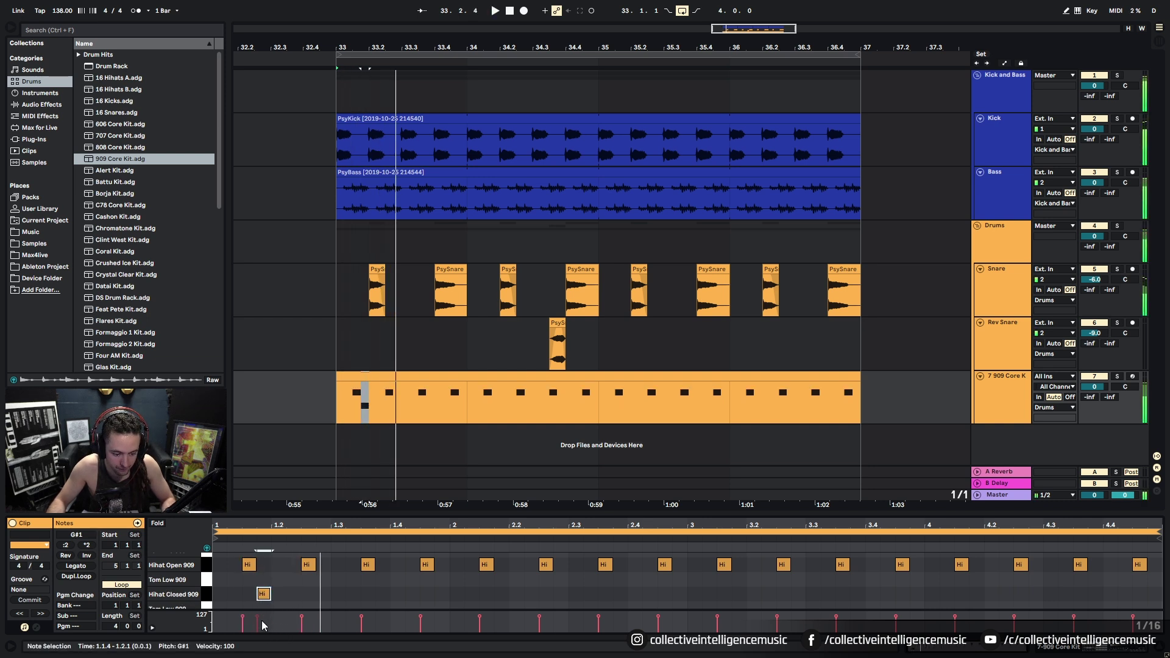
drag(259, 619, 258, 626)
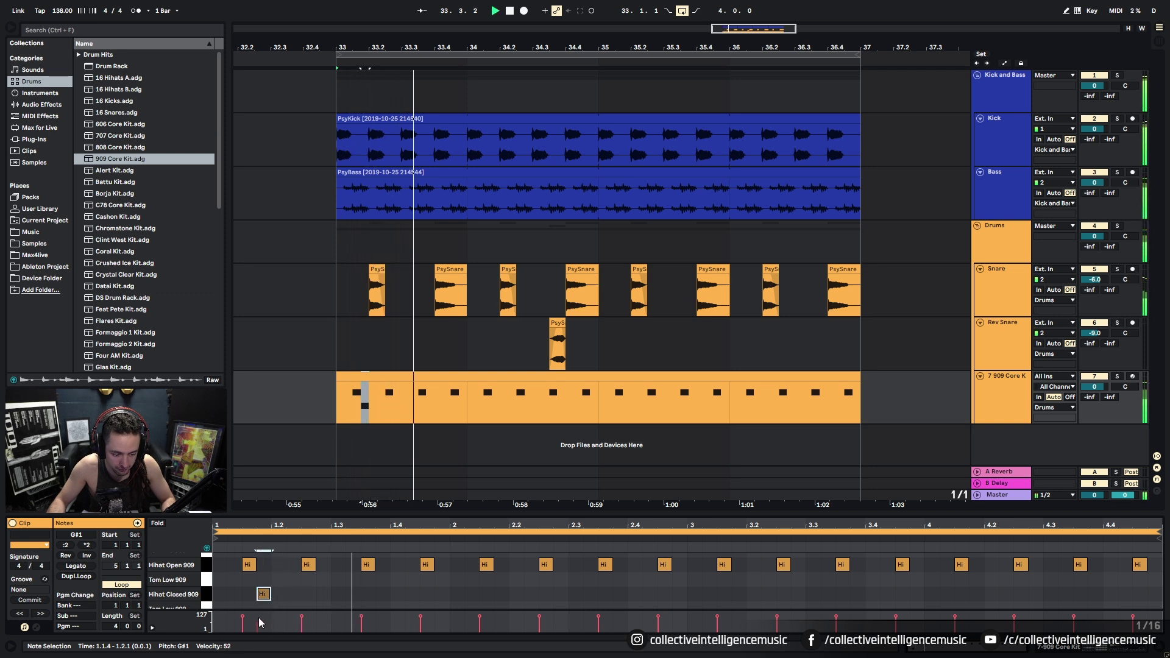
Duplicate the first beat's open and closed hihat notes repeatedly up to the clip's end at 5.1.1 and play the loop.
key(space)
drag(218, 561, 270, 603)
key(ctrl+d)
key(ctrl+d)
key(ctrl+d)
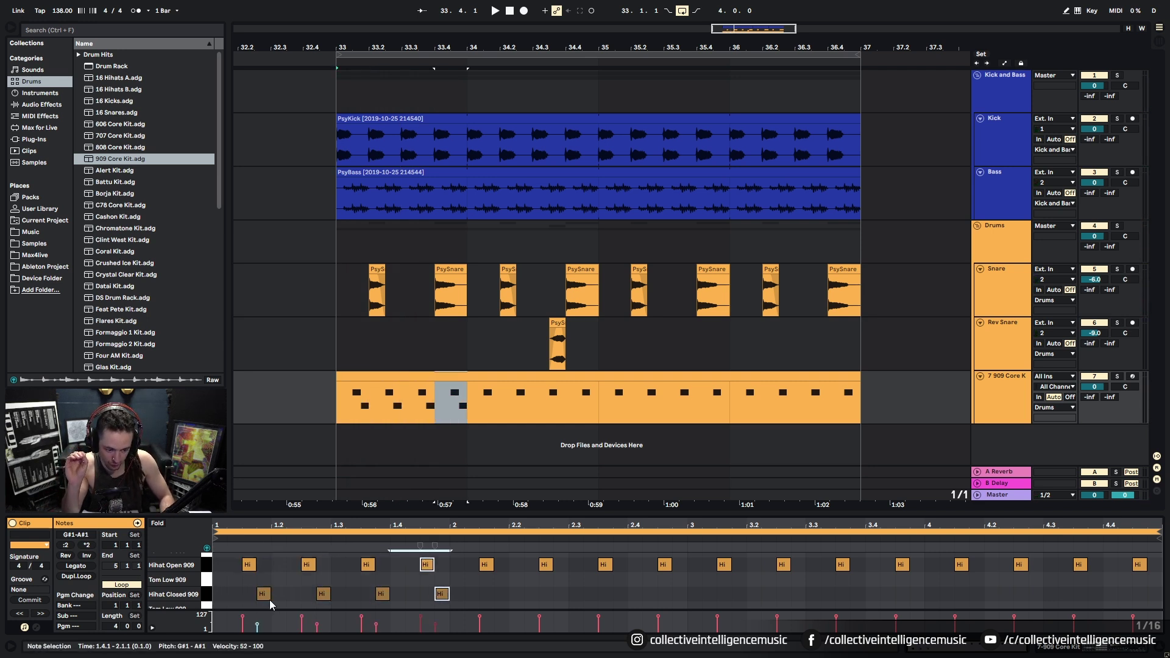
key(ctrl+d)
key(ctrl+d)
key(ctrl+d)
key(ctrl+d)
key(ctrl+d)
key(ctrl+d)
key(ctrl+d)
key(ctrl+d)
key(ctrl+d)
key(ctrl+d)
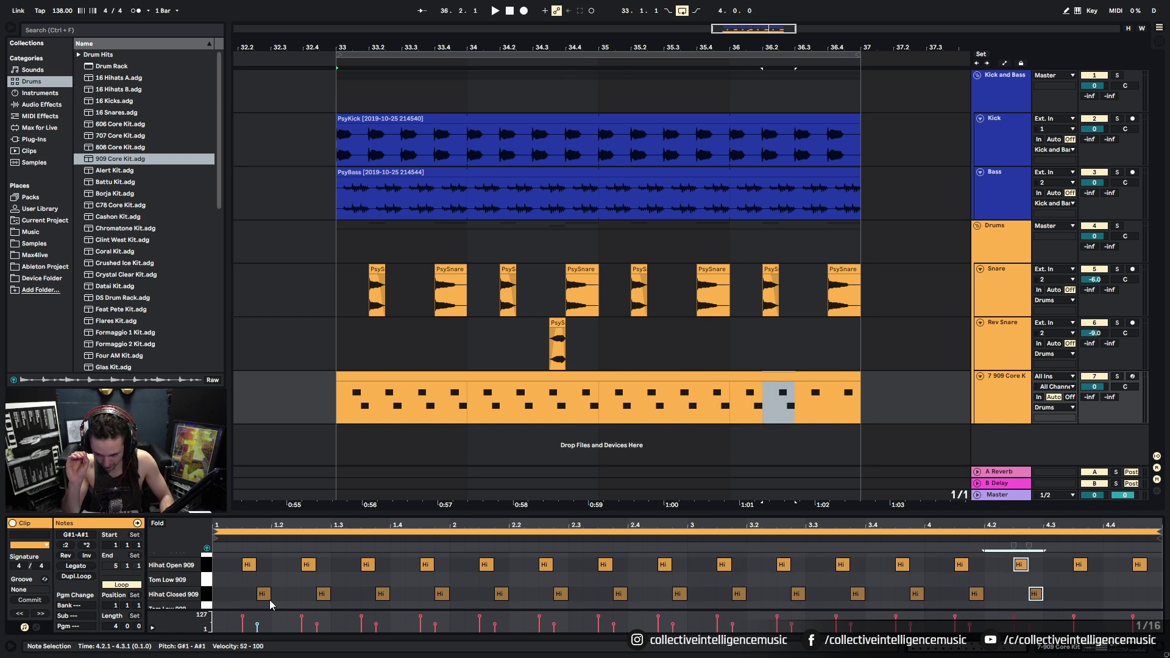
key(ctrl+d)
key(ctrl+d)
key(space)
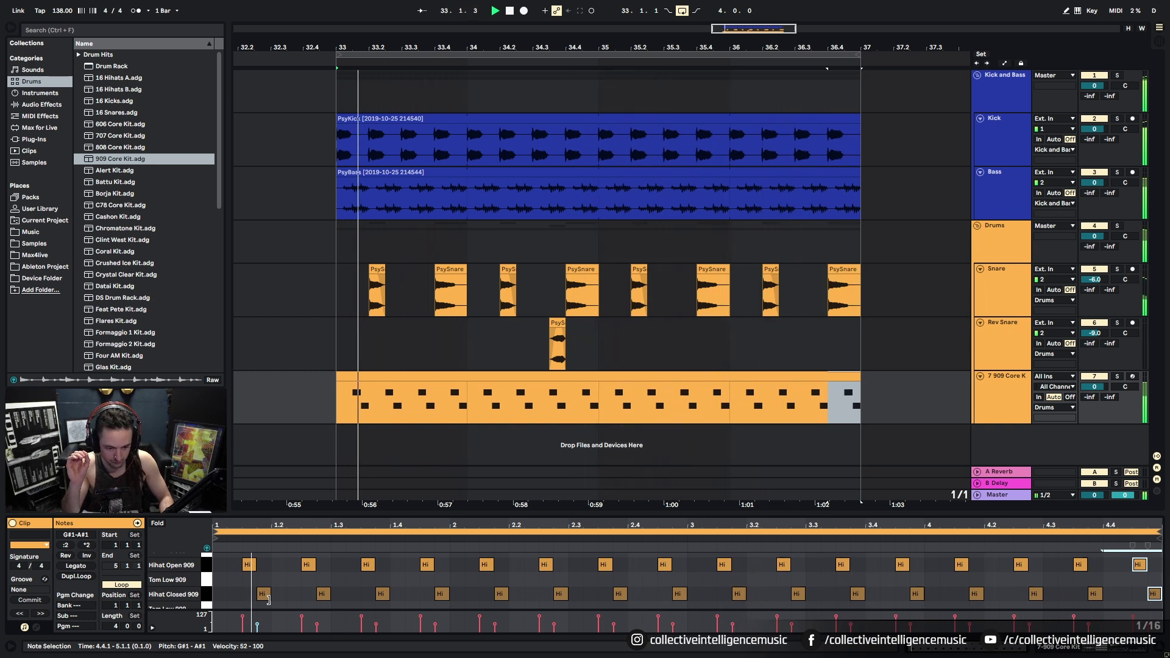
key(space)
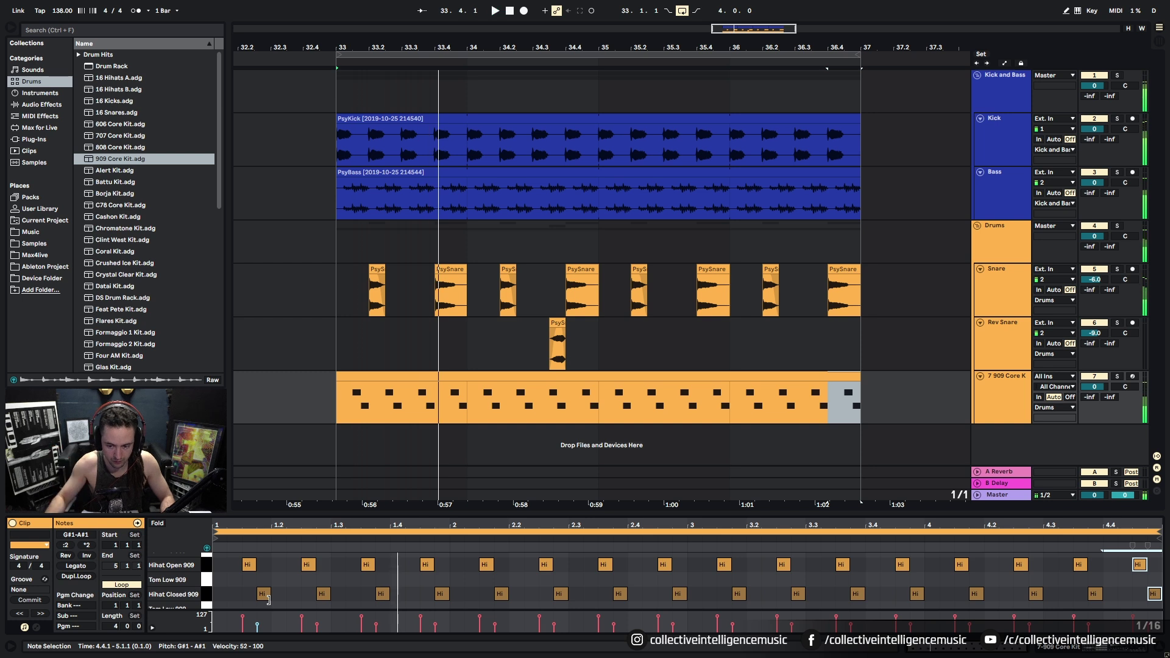
Rename the 909 kit track as Open Hat and duplicate the track.
click(1019, 394)
key(ctrl+r)
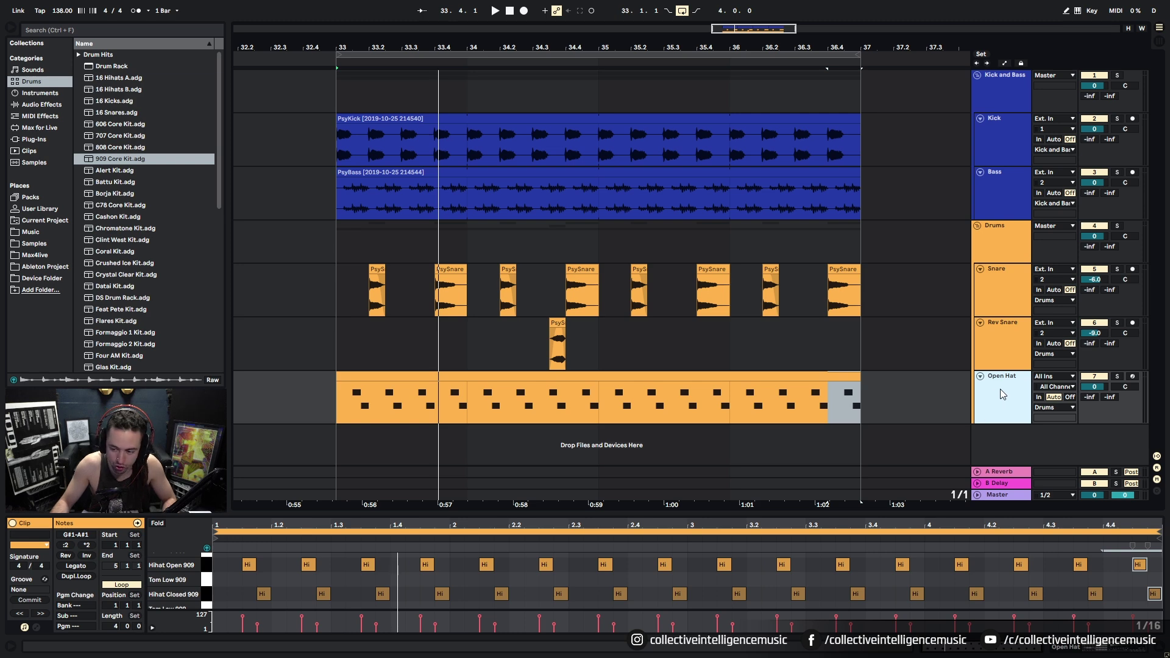
key(ctrl+d)
Delete all the notes from the MIDI clip on the duplicated Open Hat track.
drag(279, 525, 276, 524)
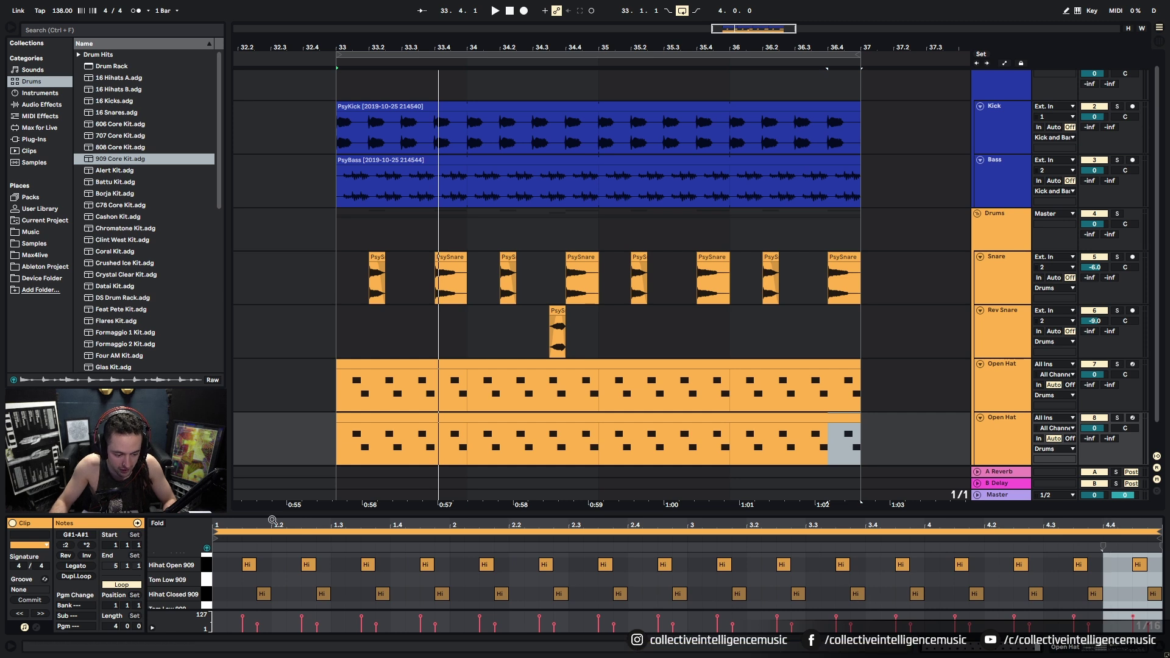
key(ctrl+a)
key(Delete)
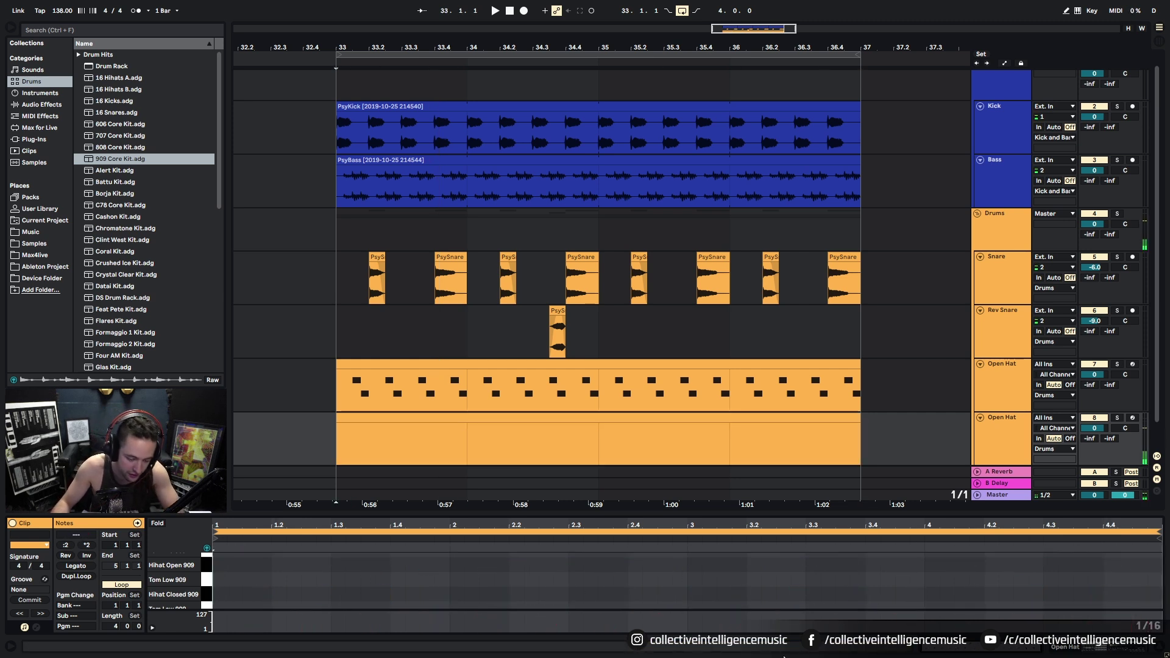
Add sixteenth notes alternating between the upper and lower Hihat Closed 909 rows from 1.1.1 to 1.3.4 and play them.
double_click(221, 596)
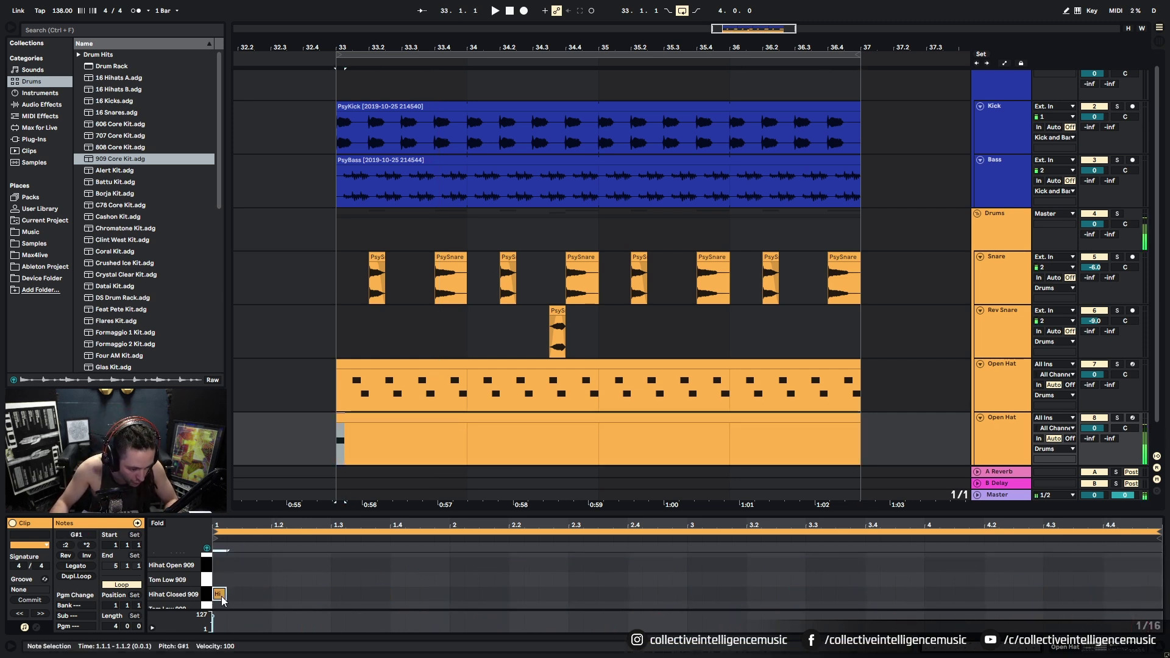
scroll(226, 586, up, 1)
scroll(229, 586, up, 2)
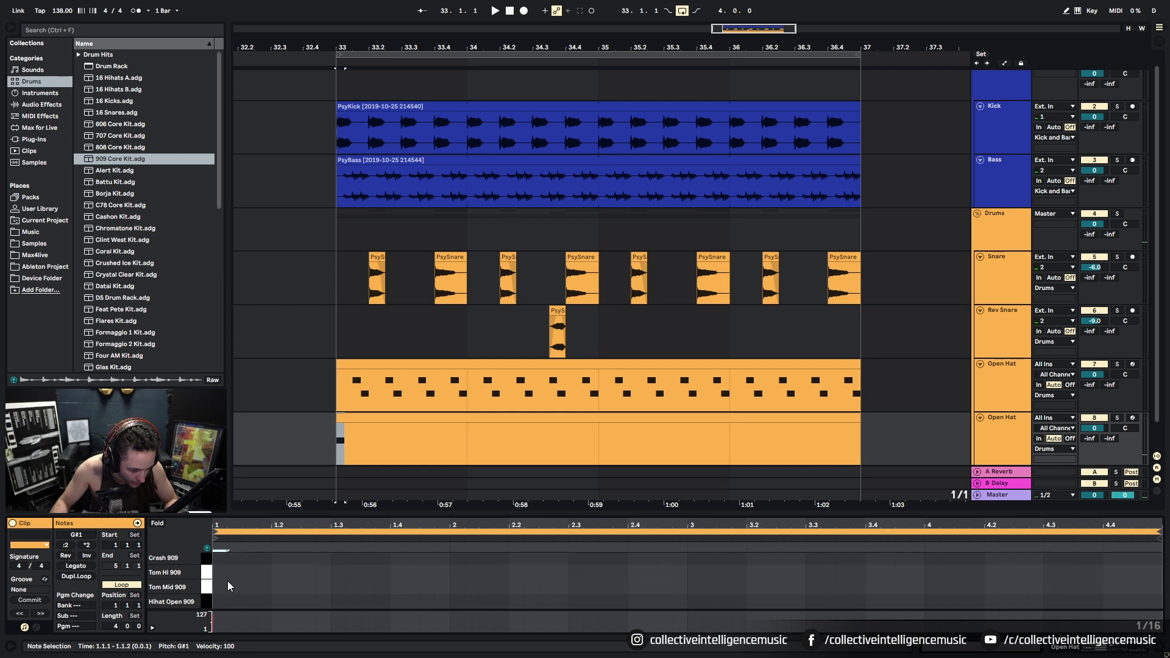
scroll(228, 581, down, 4)
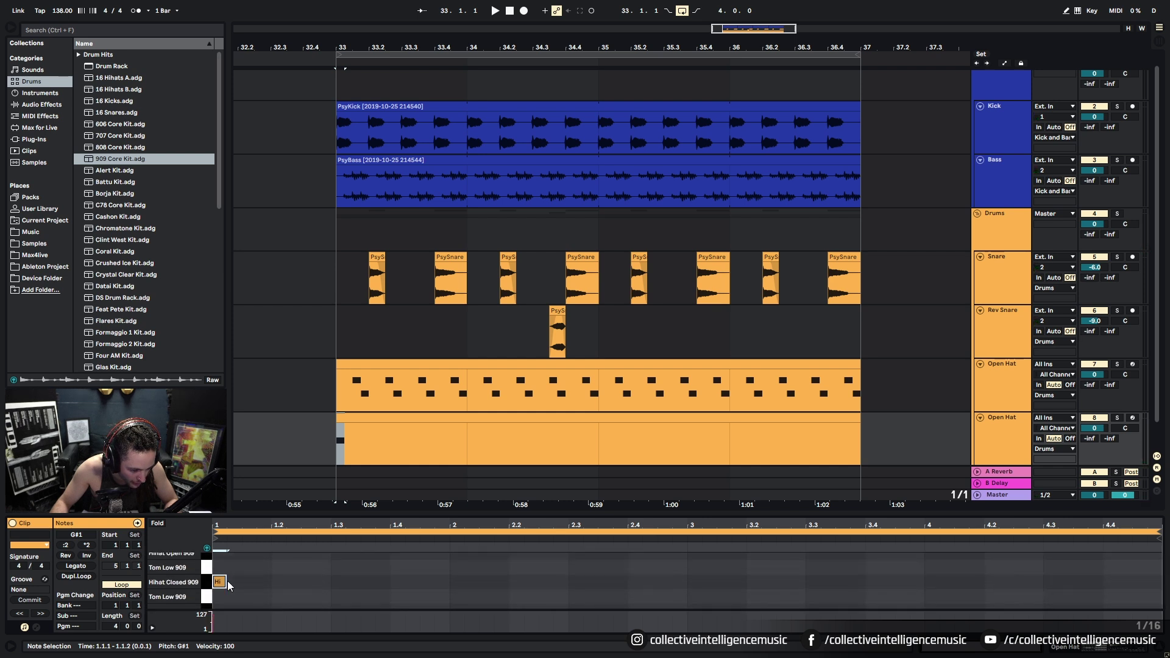
double_click(233, 599)
double_click(248, 570)
double_click(263, 599)
double_click(278, 570)
double_click(296, 599)
double_click(307, 570)
double_click(321, 600)
right_click(397, 581)
click(480, 536)
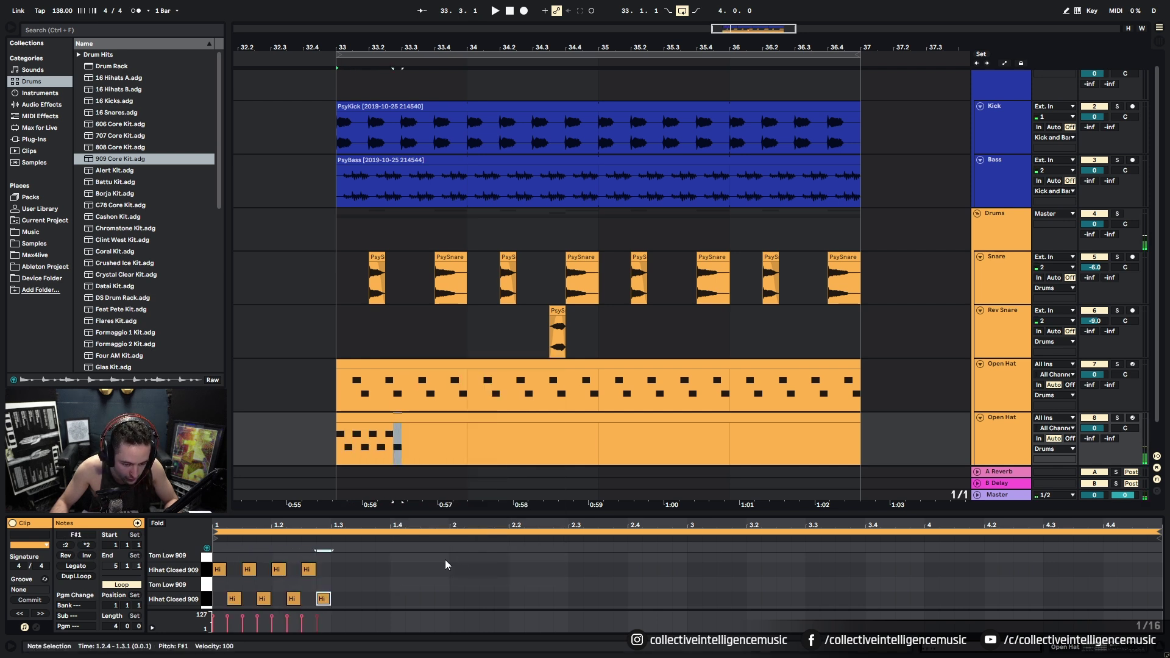
double_click(337, 571)
double_click(353, 600)
double_click(368, 570)
double_click(382, 599)
key(space)
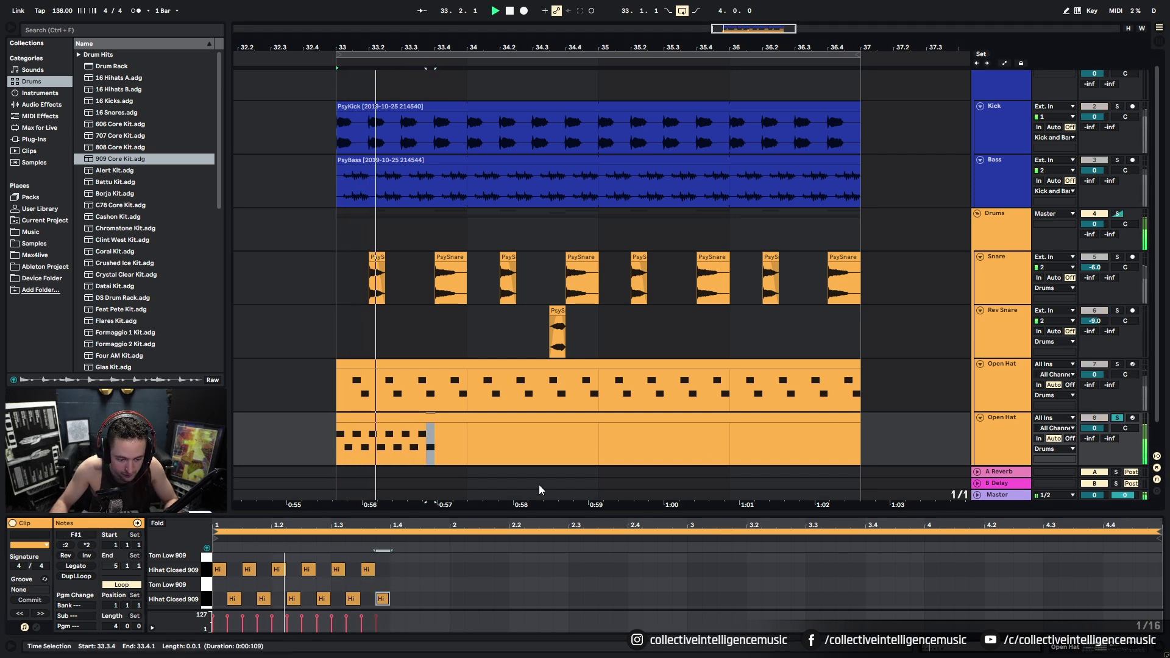
Duplicate the three-beat closed hihat pattern repeatedly until it covers the whole four-bar clip.
key(space)
drag(218, 556, 389, 619)
key(ctrl+d)
key(ctrl+d)
key(ctrl+d)
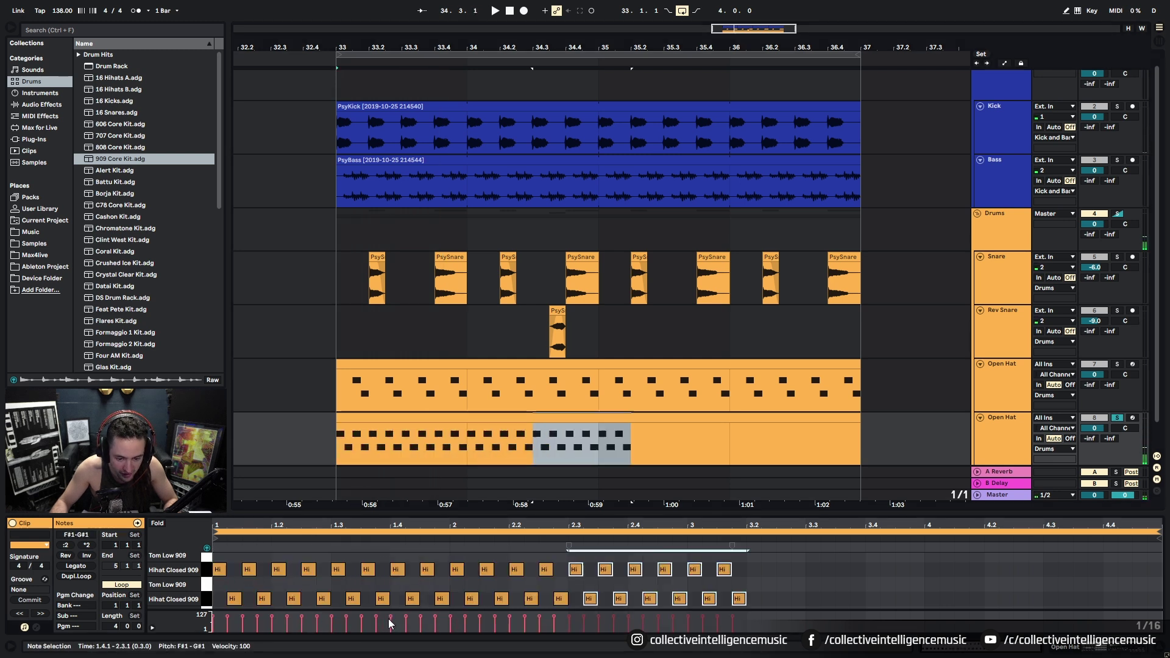
key(ctrl+d)
key(ctrl+d)
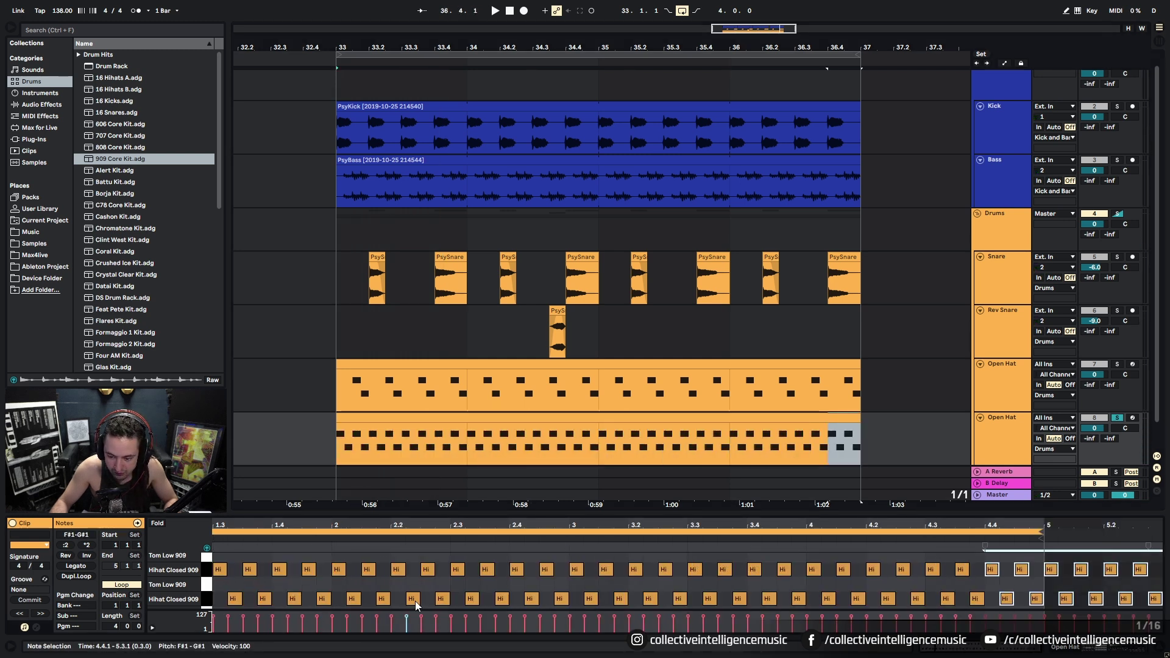
Delete the closed hihat notes that run past the clip's end at 5.1.1 and play the loop.
click(934, 557)
drag(1056, 556, 1161, 607)
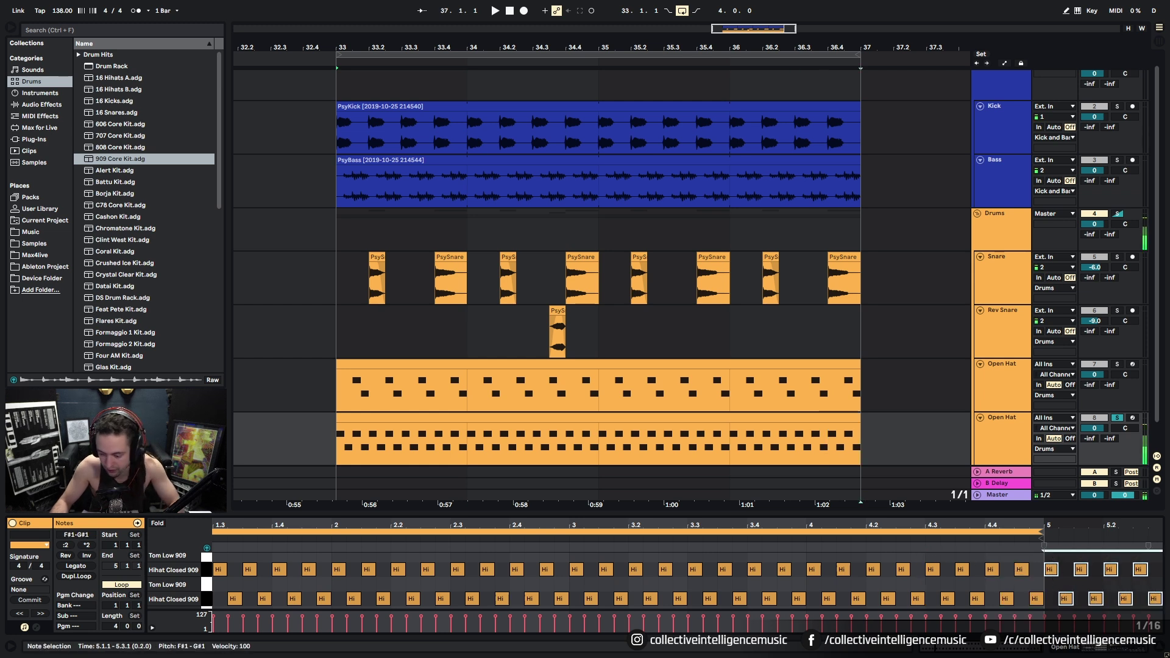
key(Delete)
key(space)
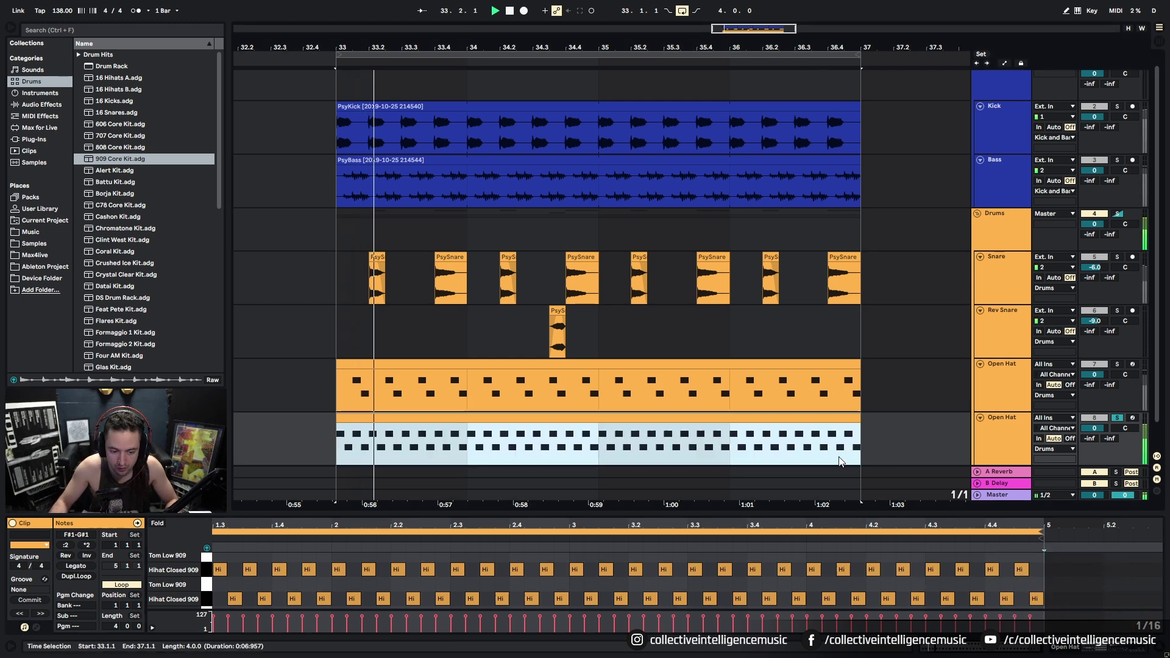
Unsolo the closed hihat track, then set its volume to -5 dB and the original Open Hat track's to -2 dB.
key(space)
click(1118, 418)
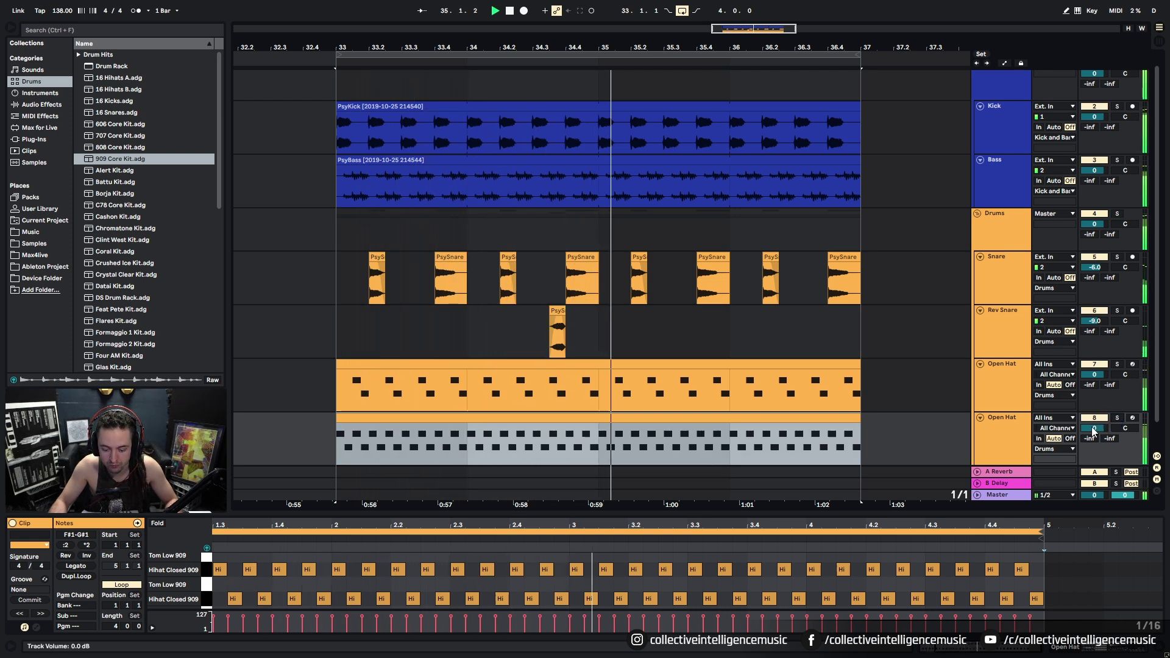
drag(1094, 431, 1094, 439)
drag(1093, 428, 1093, 433)
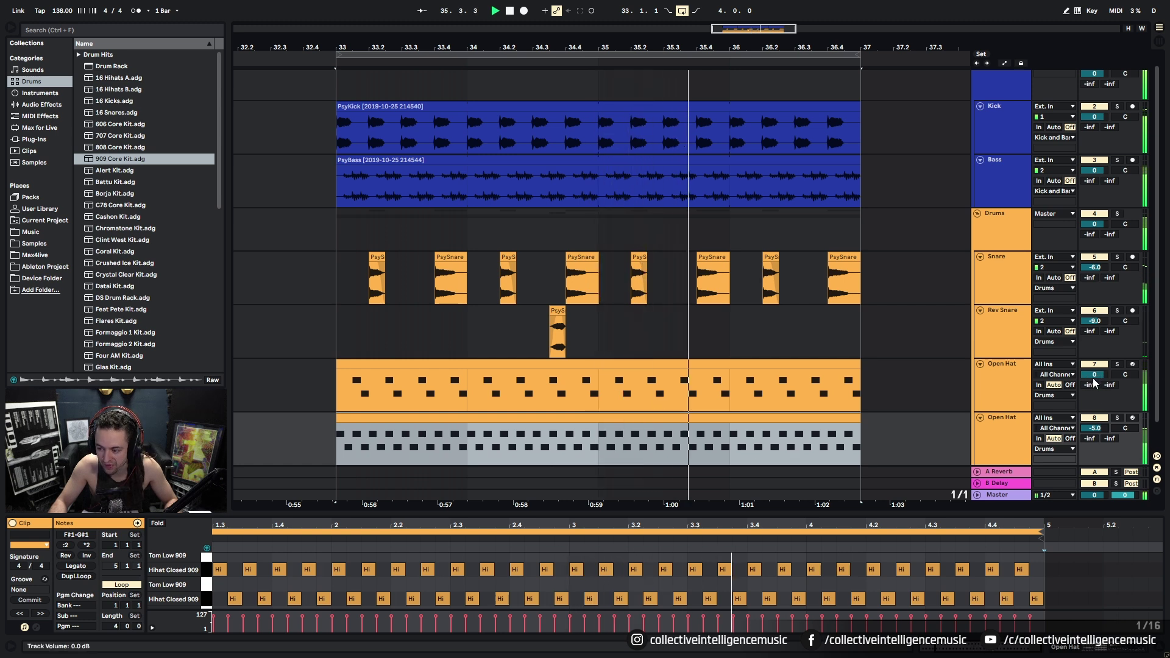
drag(1094, 378, 1094, 384)
Solo the closed hihat track, select its clip and browse the Swing and Groove library for the Groove Pool.
click(1117, 417)
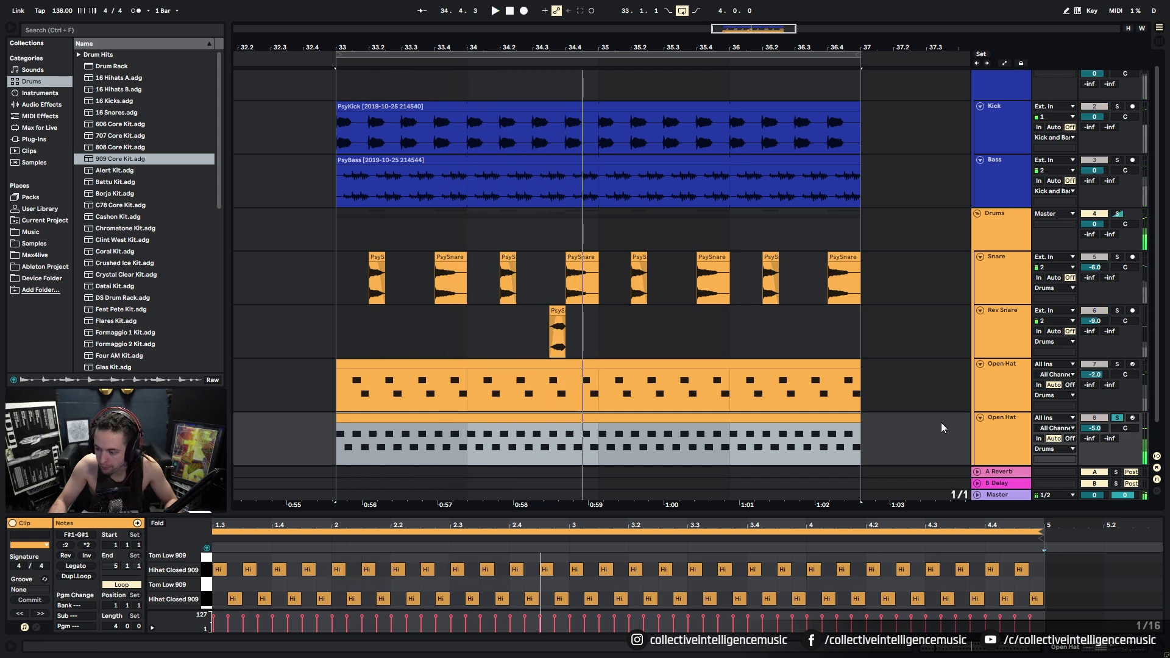
click(598, 418)
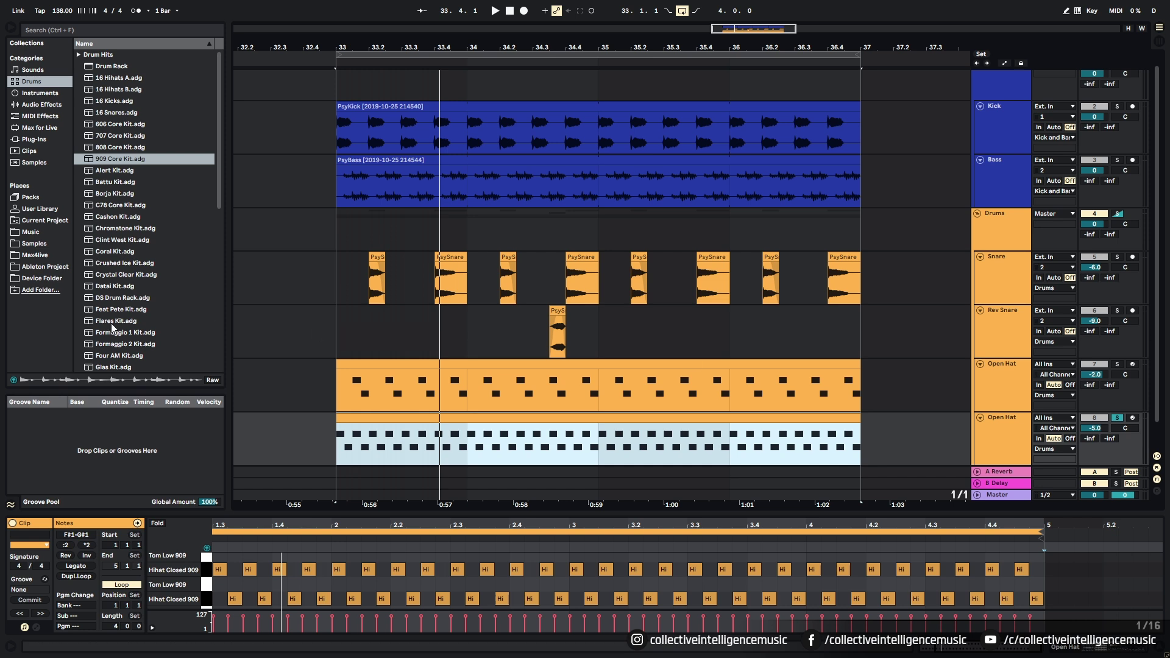
right_click(206, 464)
click(216, 468)
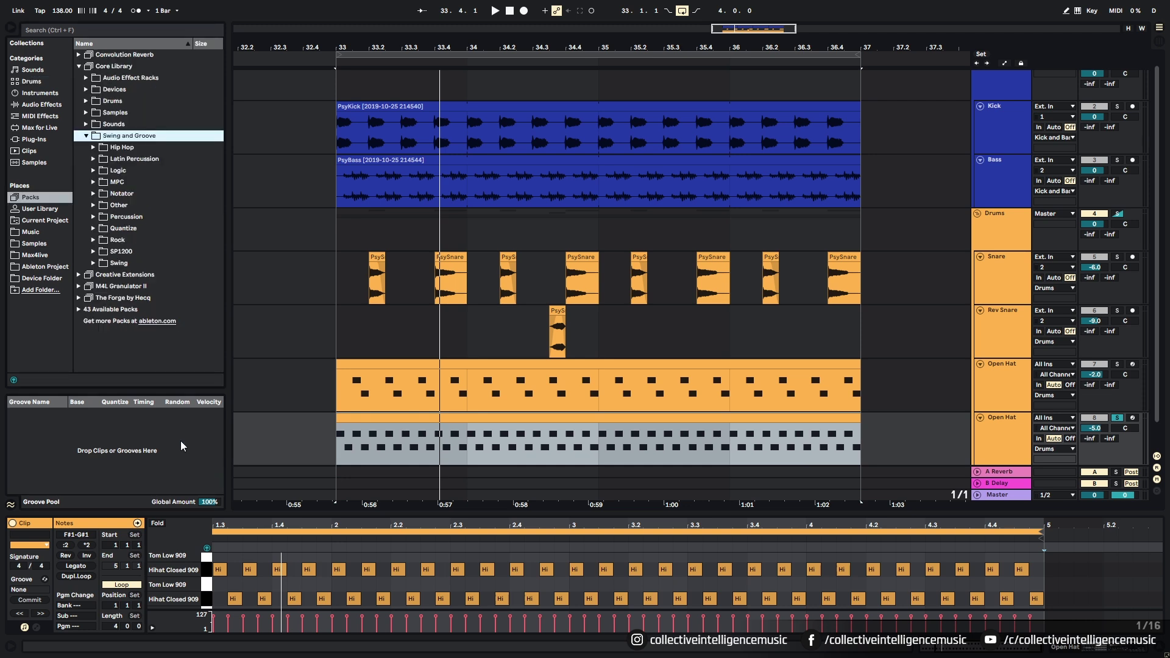
Apply the MPC 16 Double Down-55 groove from the MPC folder to the closed hihat clip.
click(423, 425)
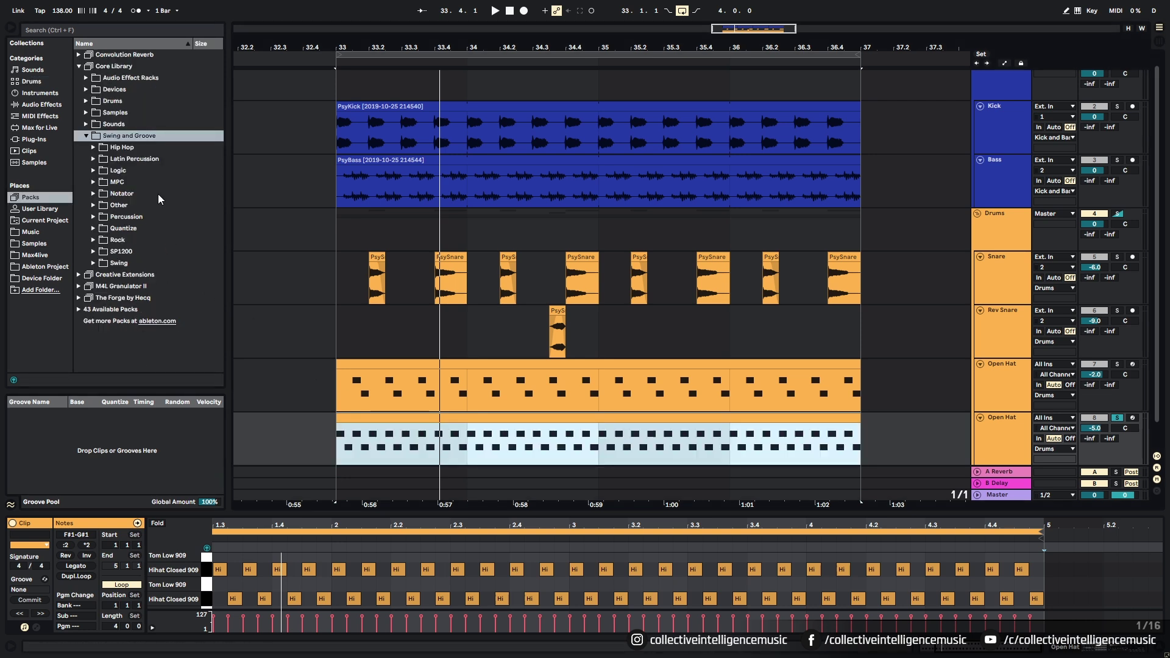
click(94, 181)
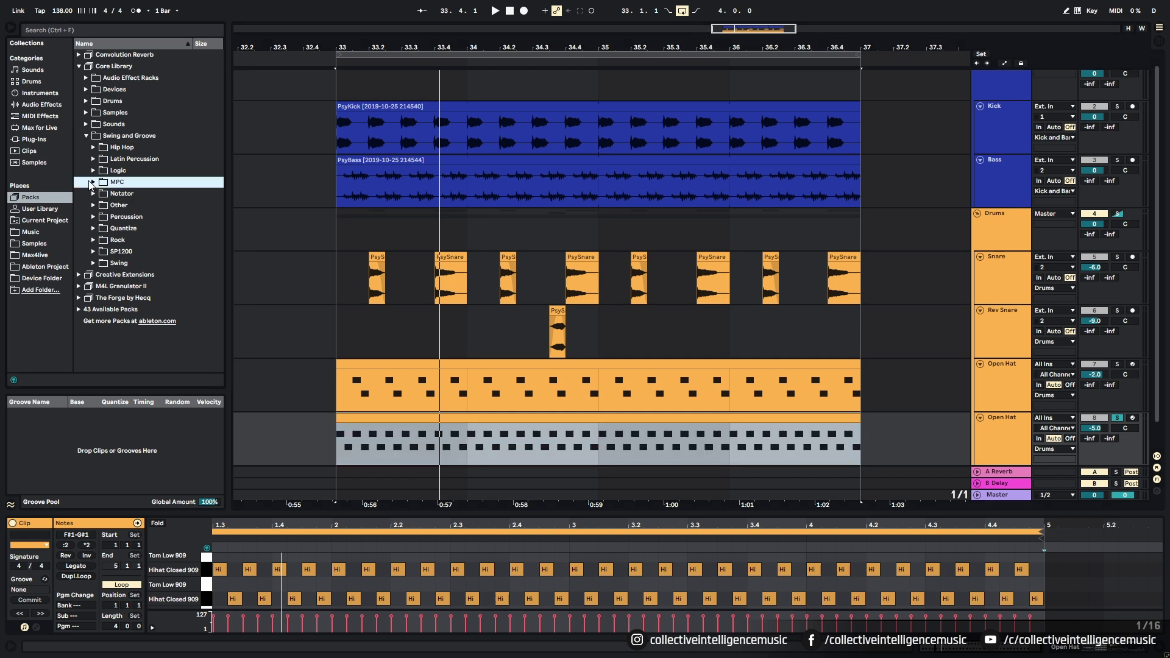
scroll(139, 247, down, 6)
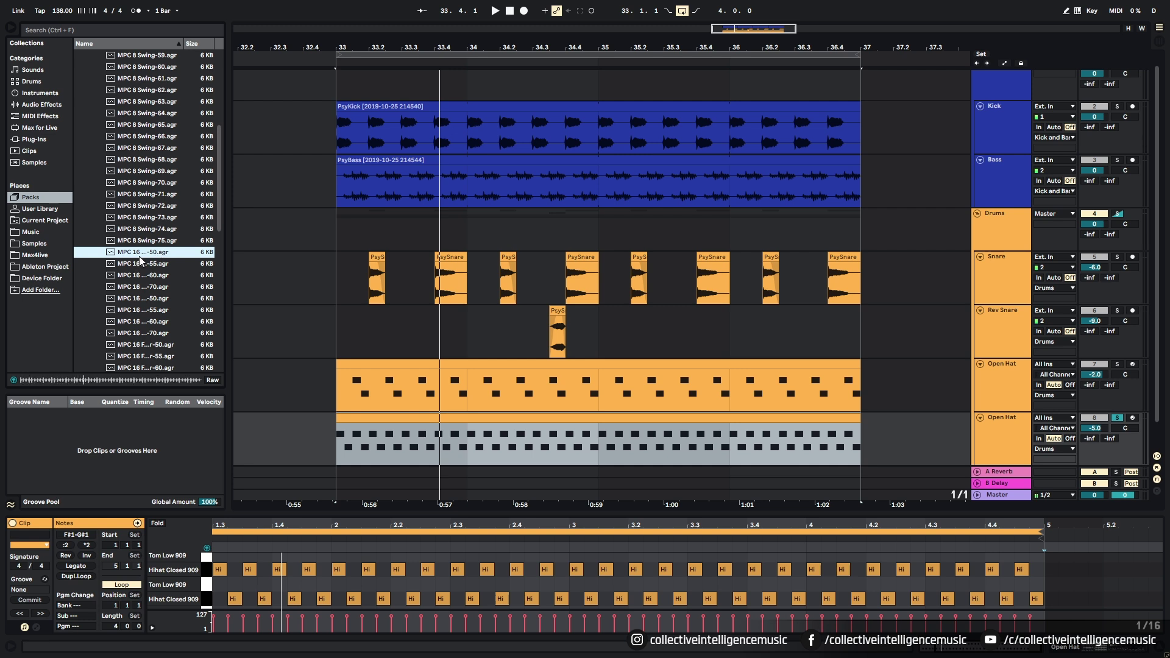
click(140, 264)
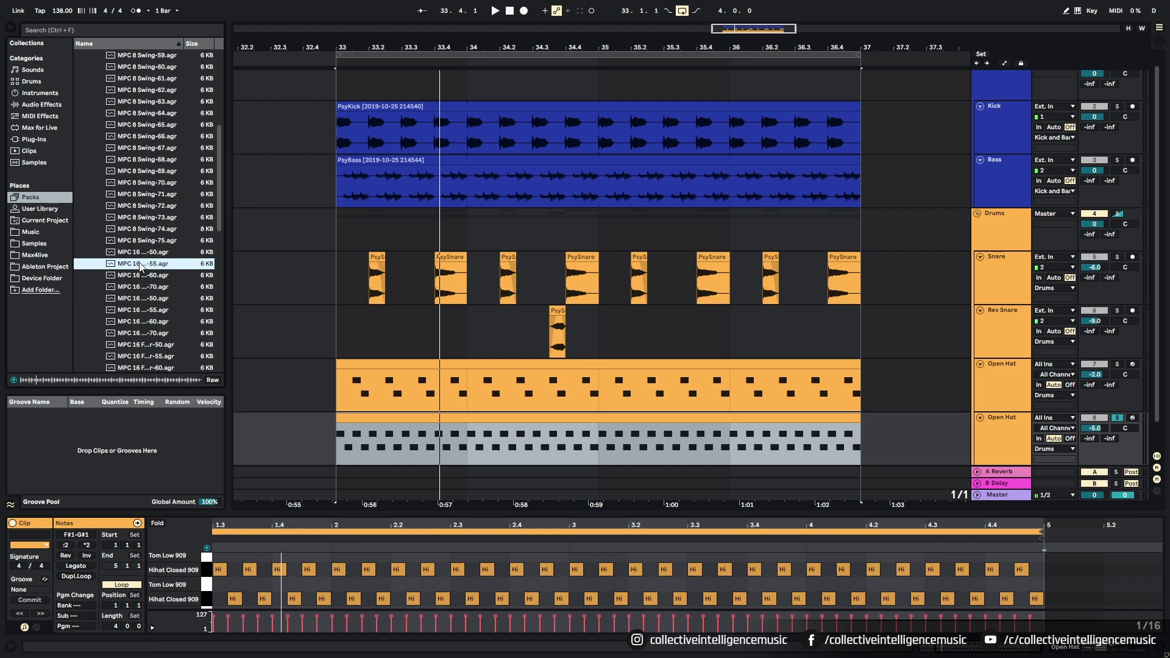
drag(125, 272, 382, 426)
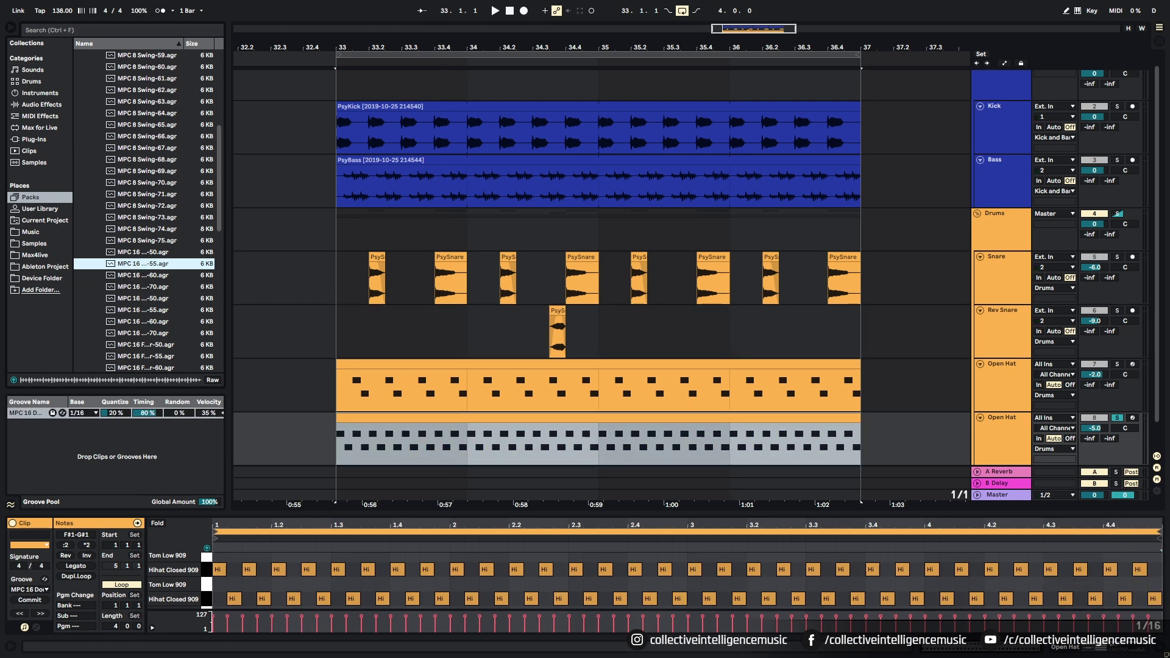
Raise the groove's velocity amount to 61% and play the closed hihats.
drag(213, 414, 212, 406)
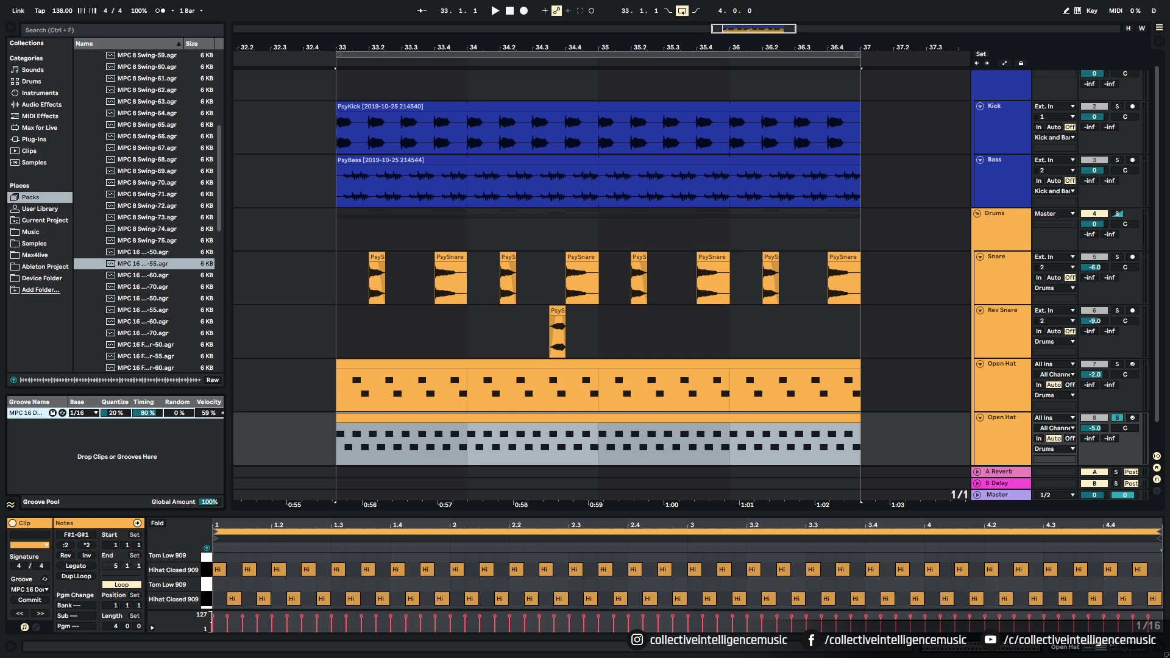
key(space)
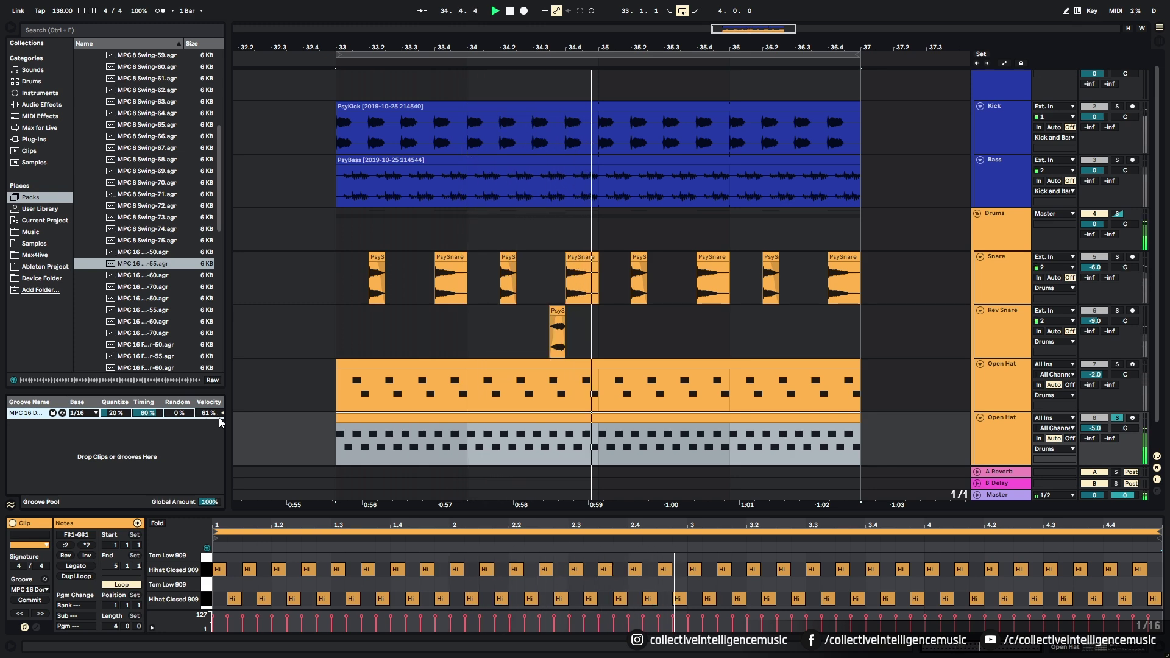
Replace the closed hihat clip's groove with MPC 16 Double Down-60 at 69% velocity and play it with kick and bass.
key(space)
drag(150, 276, 374, 422)
key(space)
drag(209, 413, 210, 391)
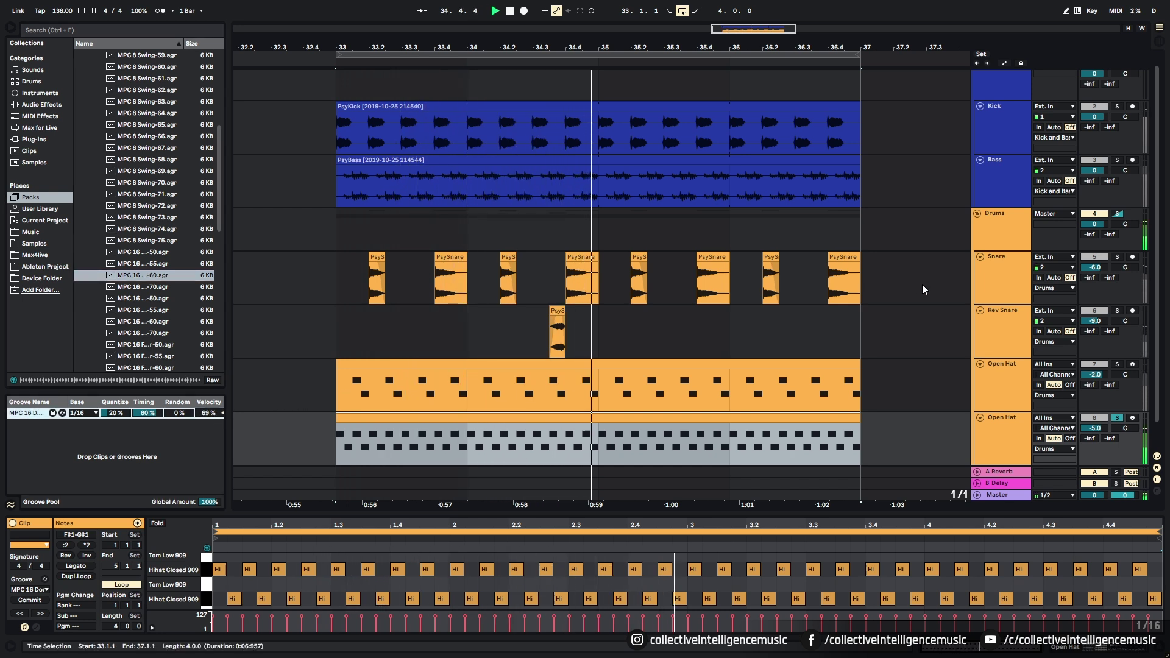
scroll(1097, 216, up, 1)
key(space)
scroll(912, 184, down, 1)
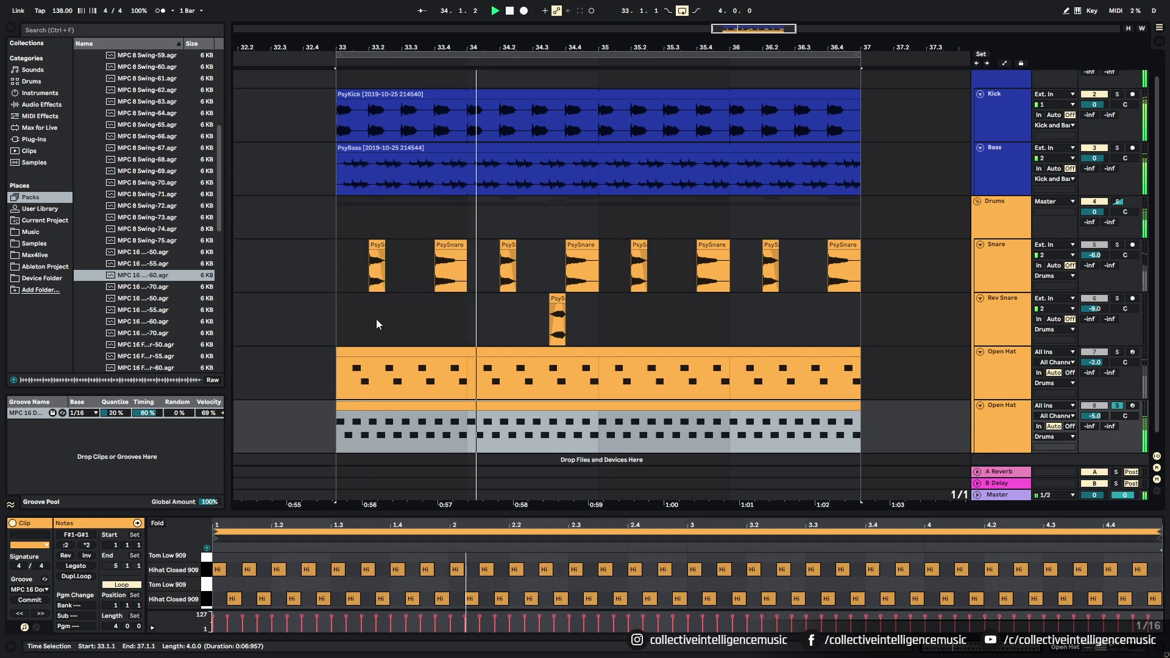
Switch the closed hihat clip's groove to MPC 16 Double Down-70 and set its velocity amount to 69%.
click(159, 287)
scroll(158, 285, down, 1)
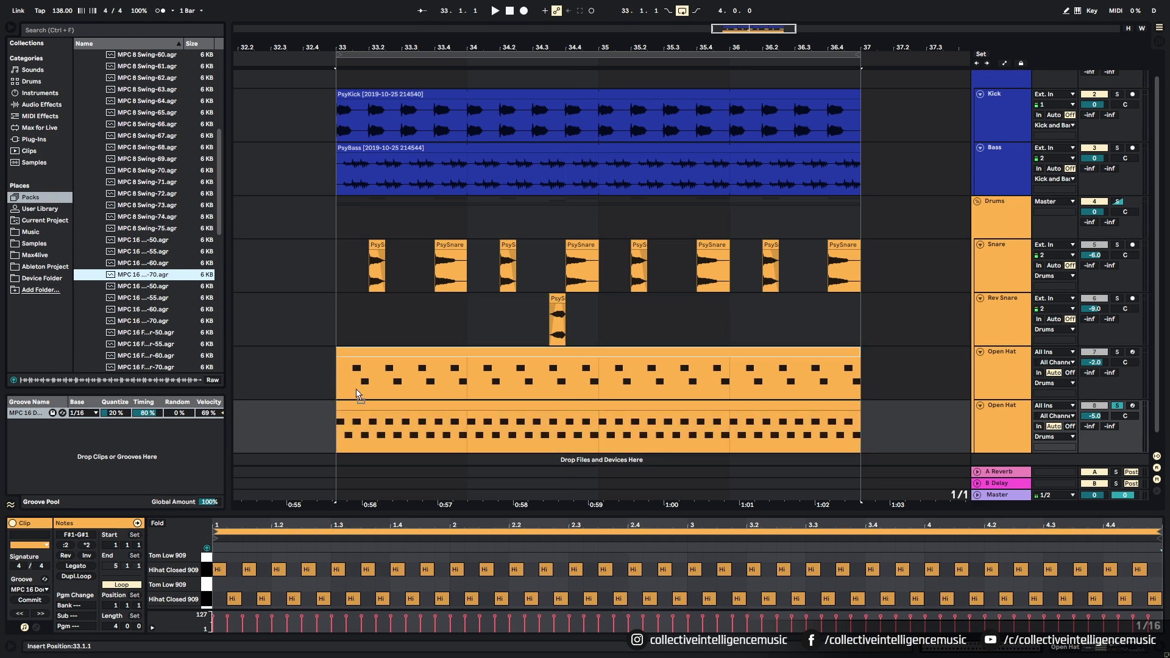
click(361, 406)
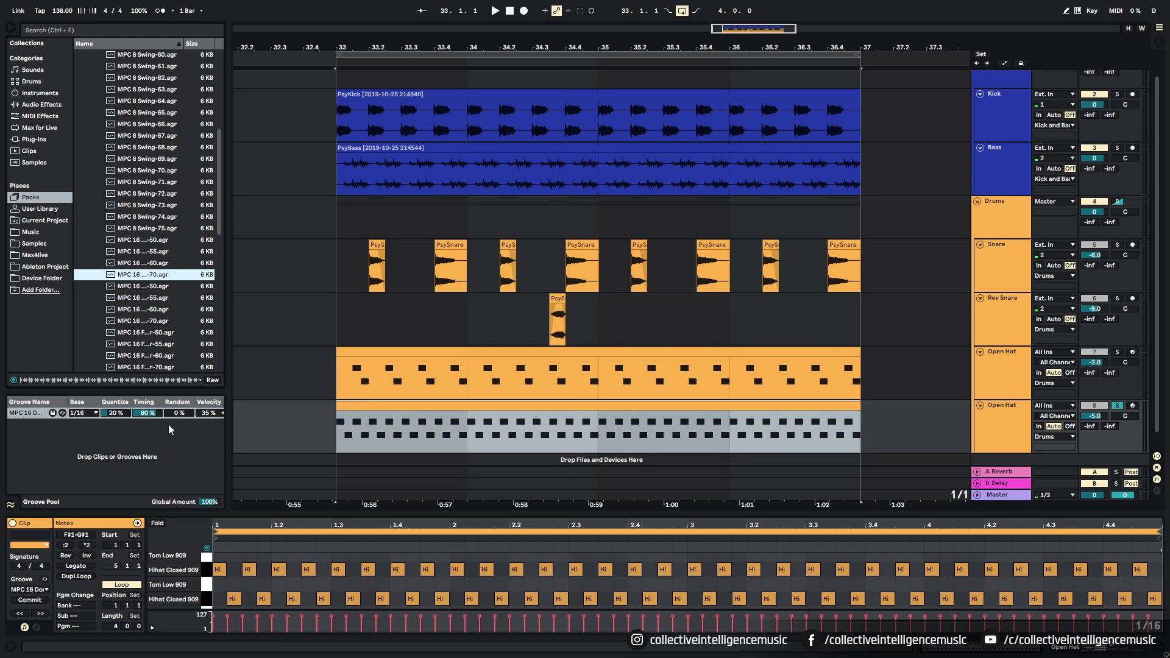
mouse_move(203, 415)
mouse_down()
mouse_move(204, 388)
mouse_move(206, 413)
mouse_up()
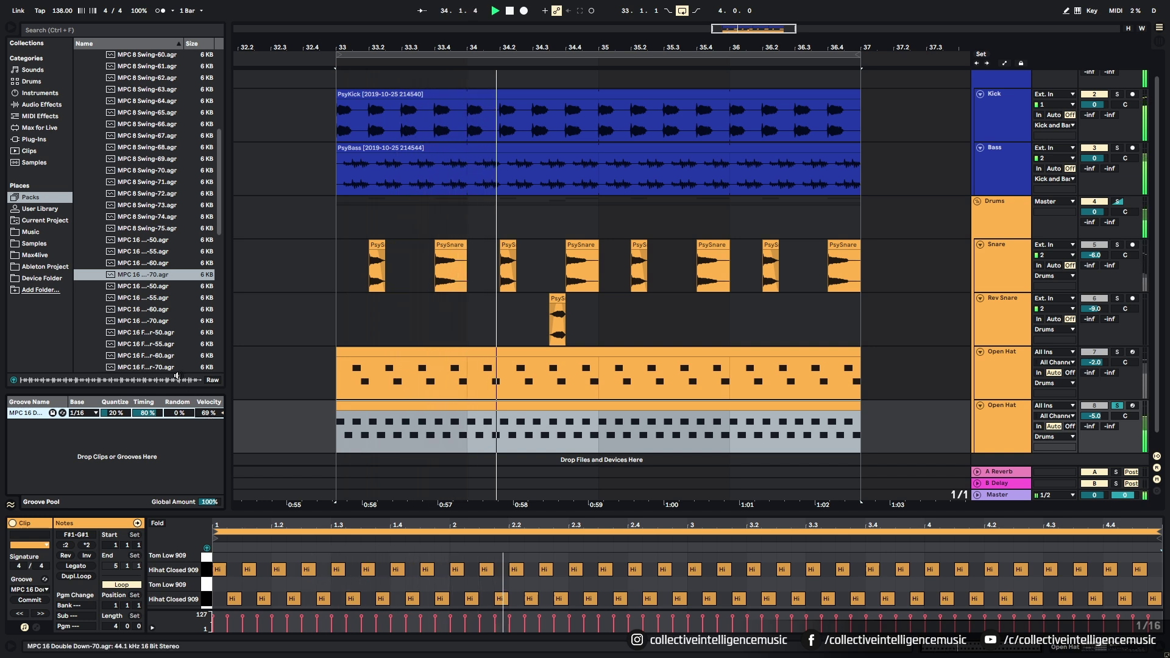
Apply the MPC 16 Double Down-55 groove to the closed hihat clip again, set its velocity to 61% and play the loop.
click(163, 252)
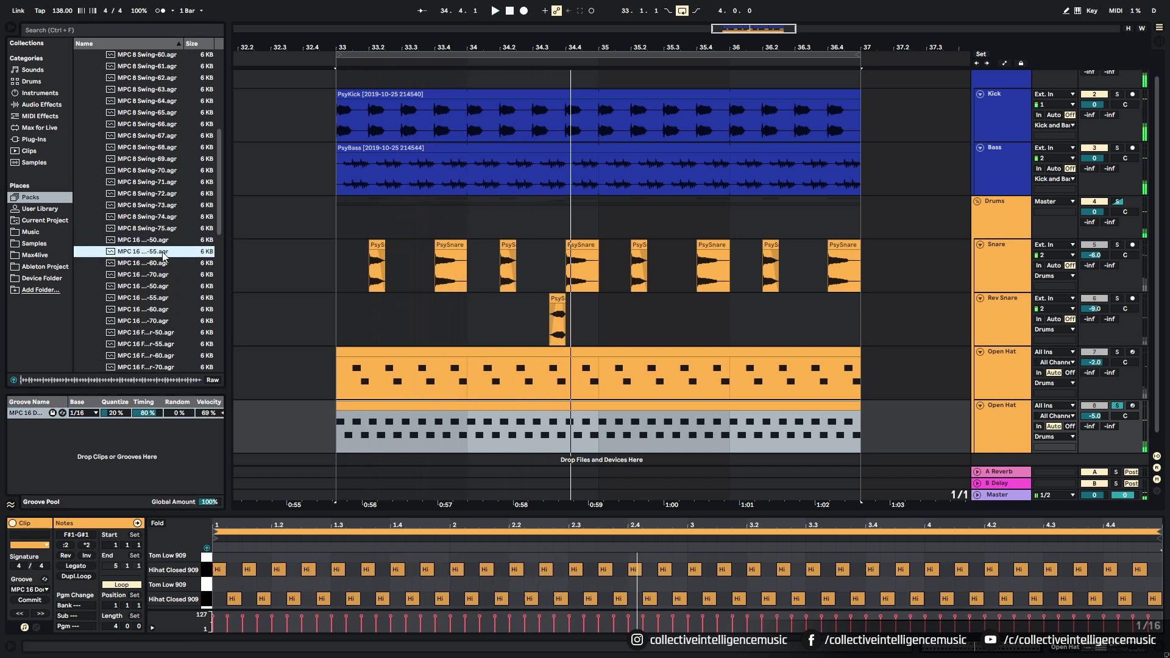
key(space)
drag(150, 257, 354, 410)
drag(206, 414, 209, 404)
key(space)
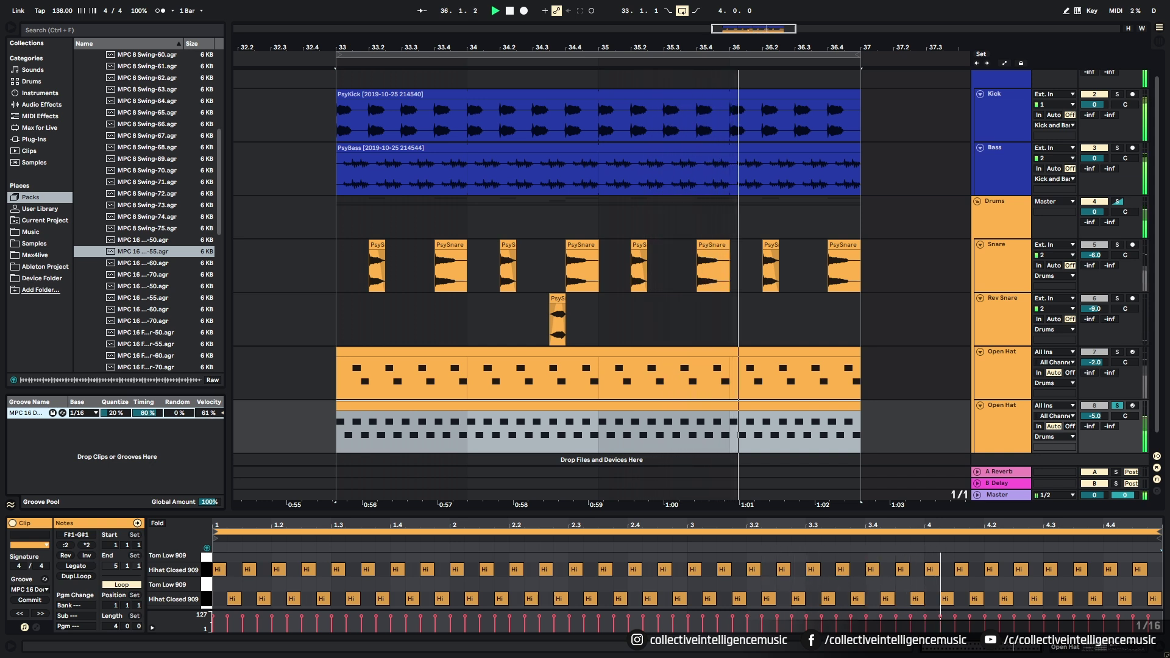
Take the closed hihat track out of solo and play the full loop with kick, bass, snares and open hats.
click(1117, 406)
key(space)
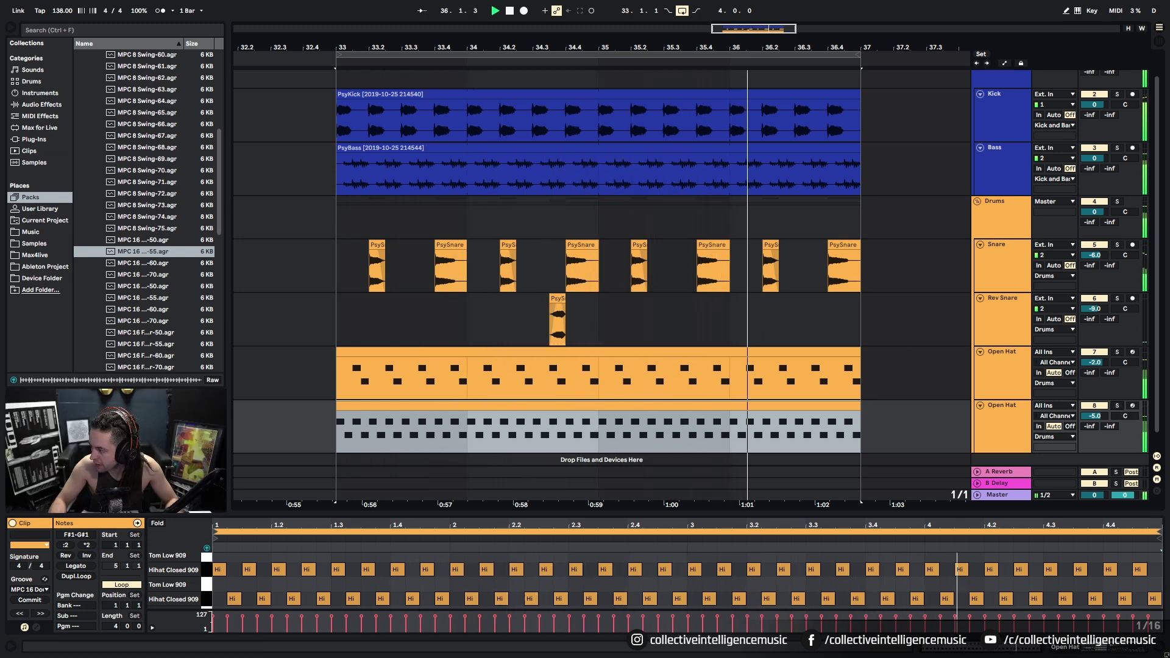
click(794, 419)
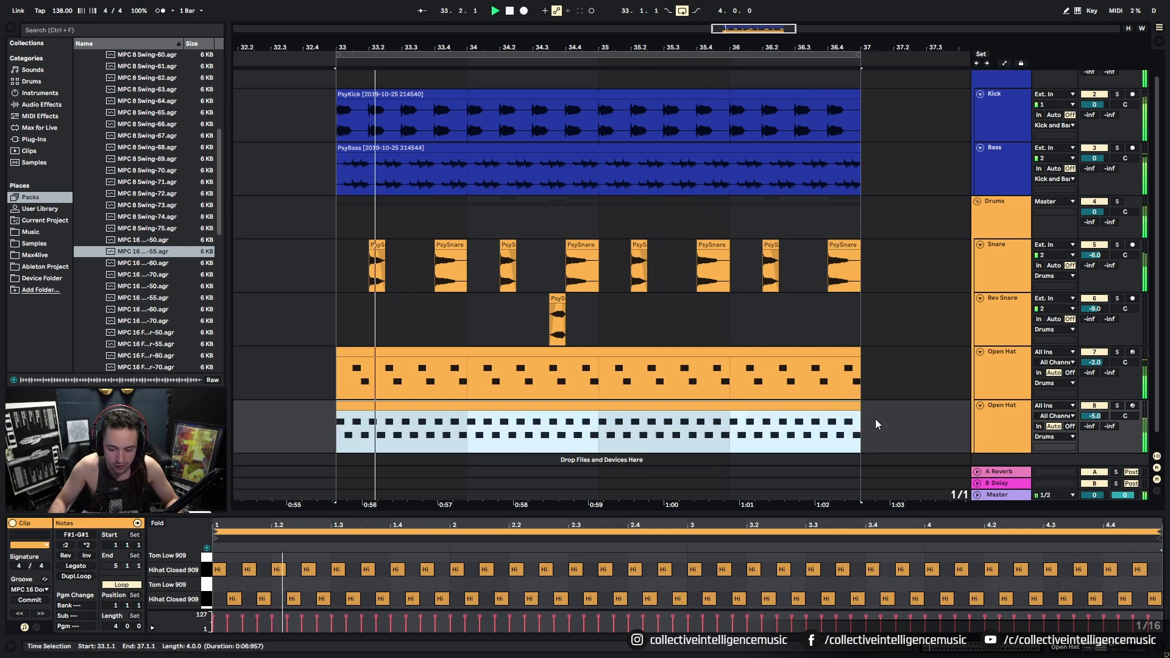
click(389, 312)
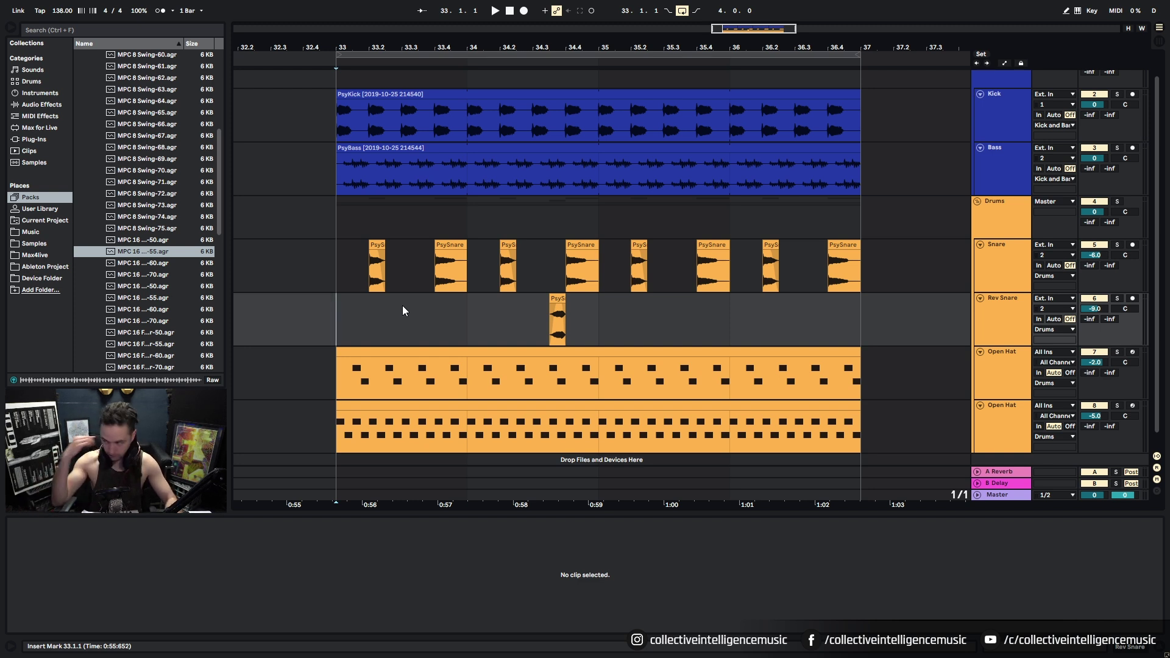
key(space)
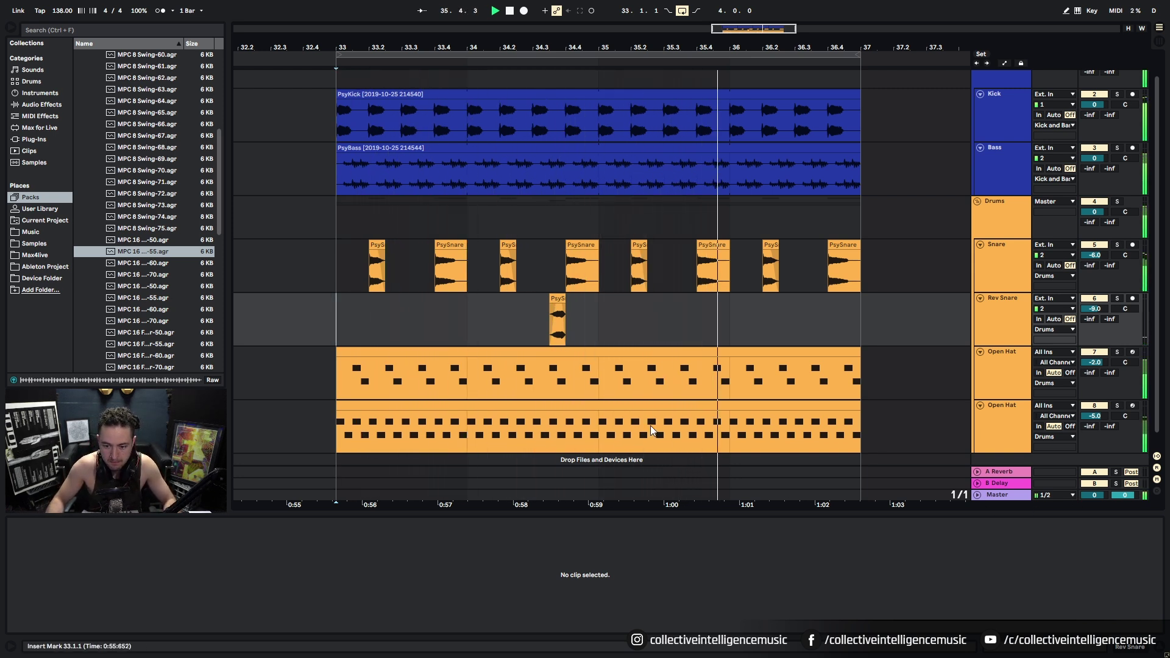
click(693, 411)
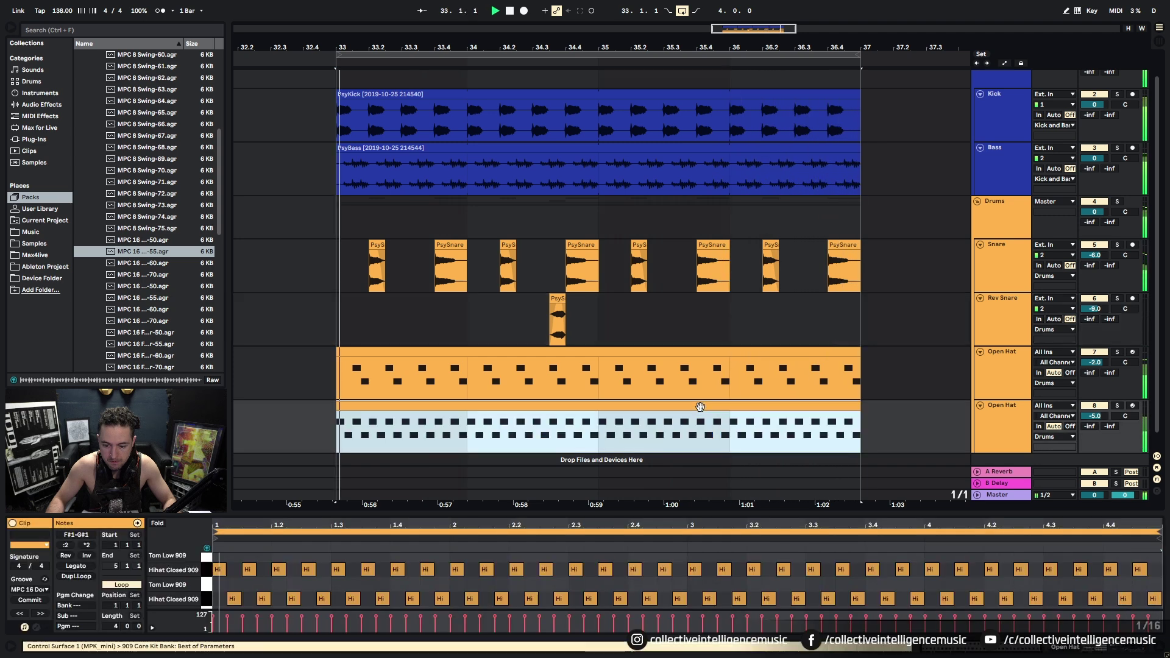
Solo the closed hihat track again and rename it 16ths.
click(1117, 406)
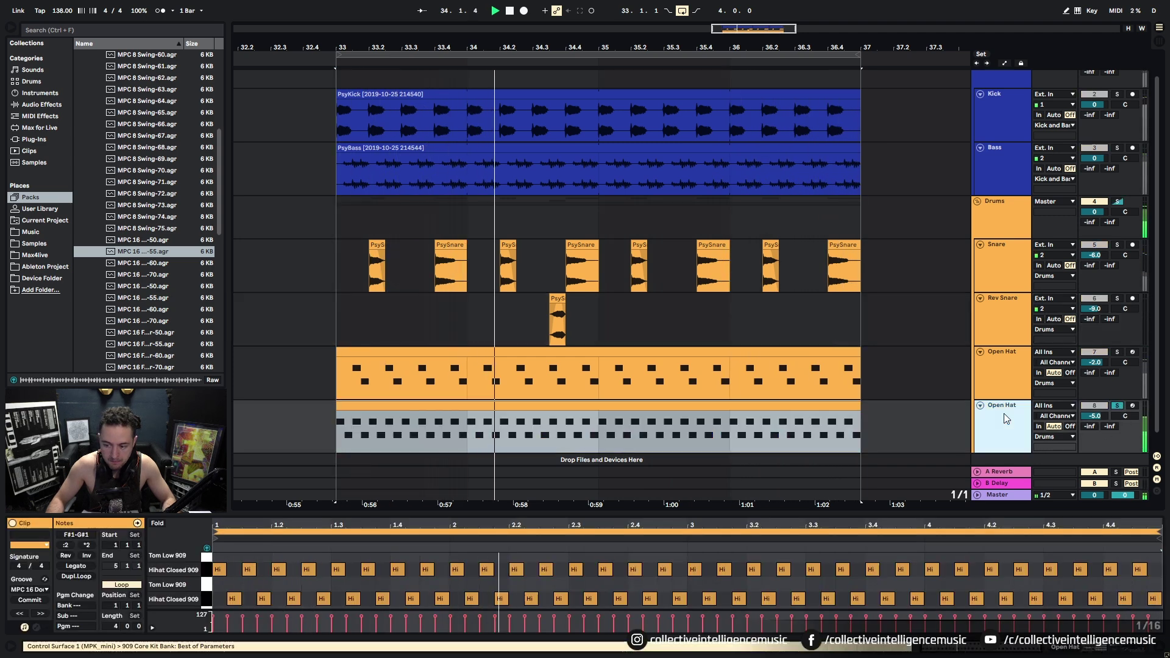
key(ctrl+r)
text(16ths)
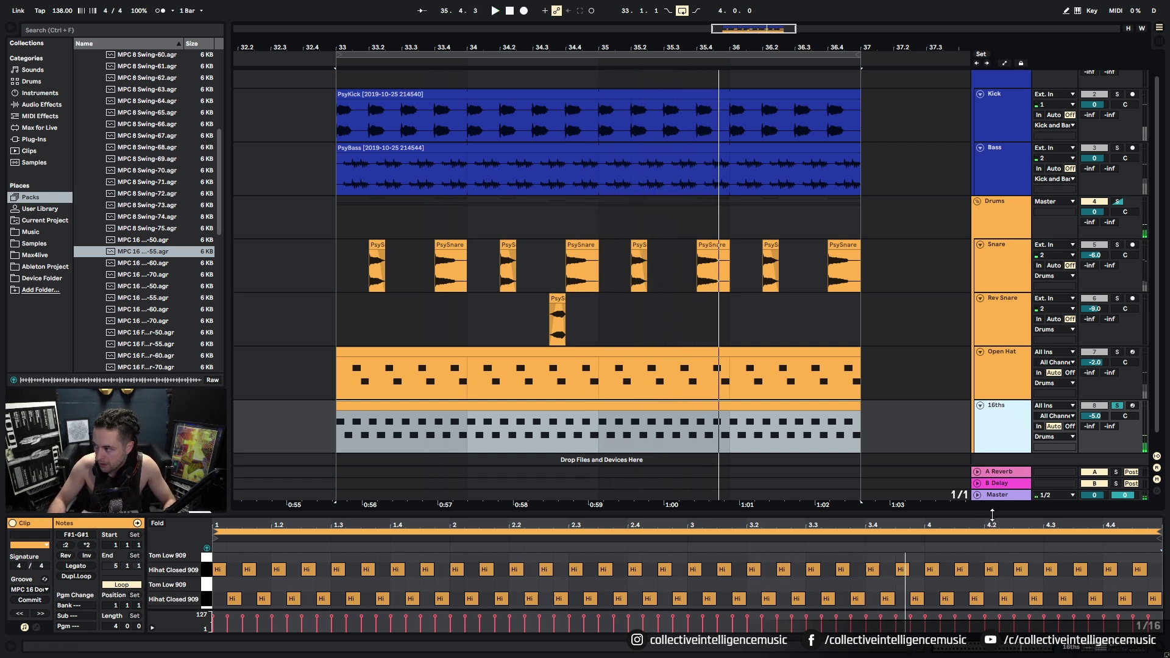
Add the Compressor audio effect to the 16ths track after the 909 Core Kit.
click(534, 405)
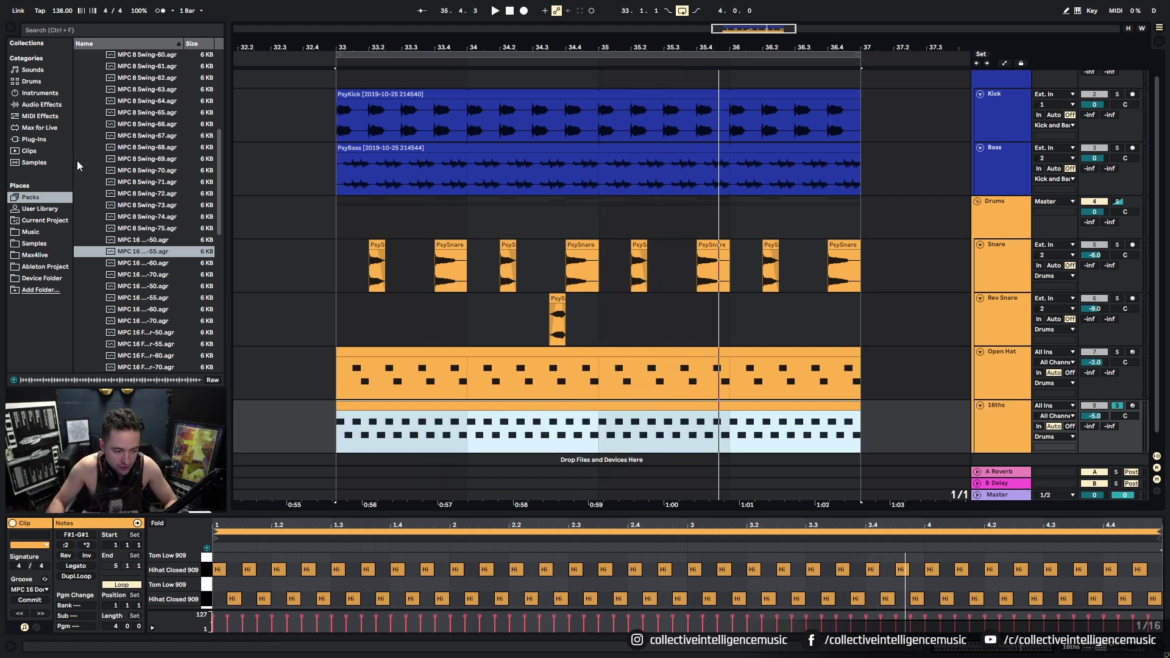
click(47, 105)
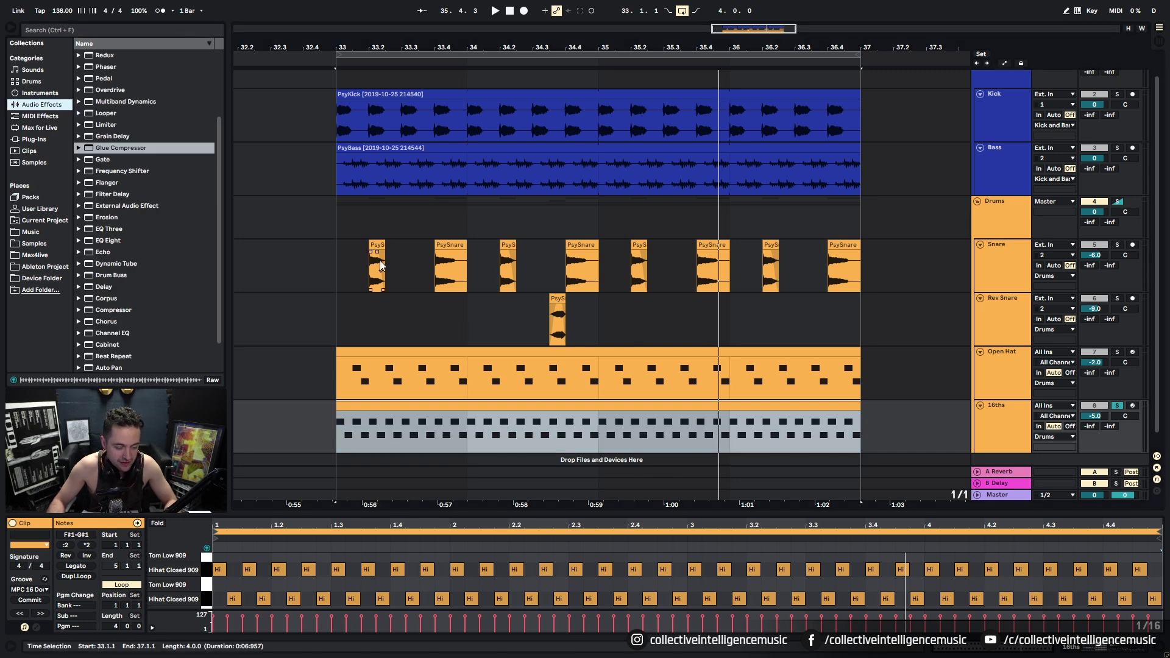
scroll(149, 158, up, 4)
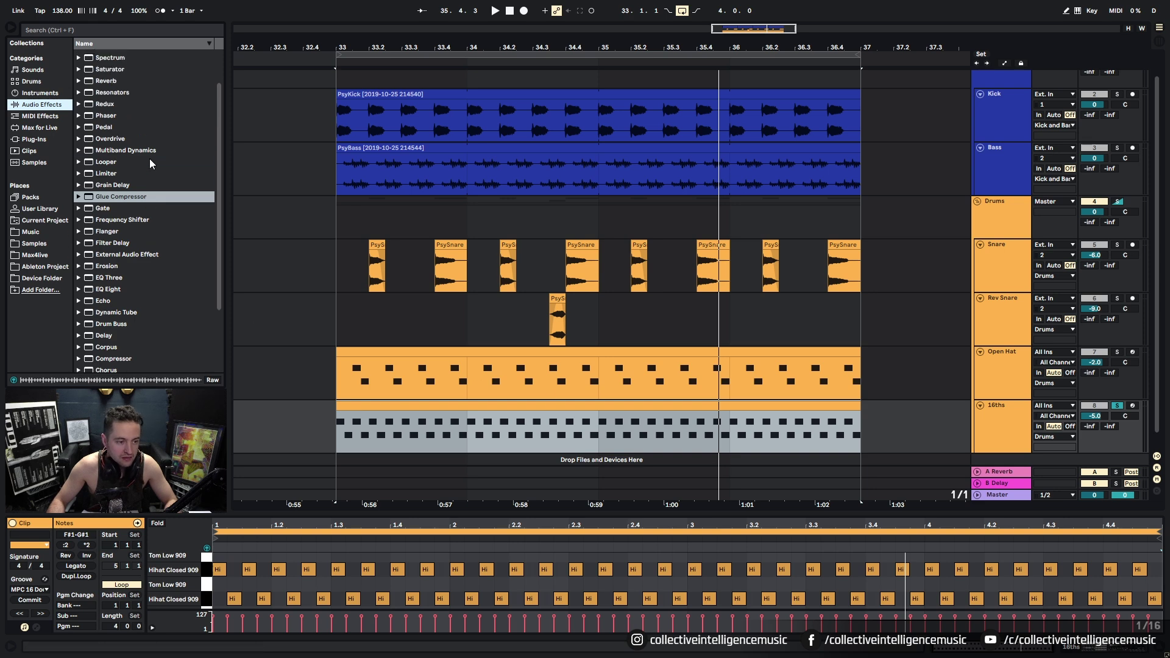
scroll(103, 210, down, 3)
scroll(107, 212, up, 3)
scroll(136, 166, down, 5)
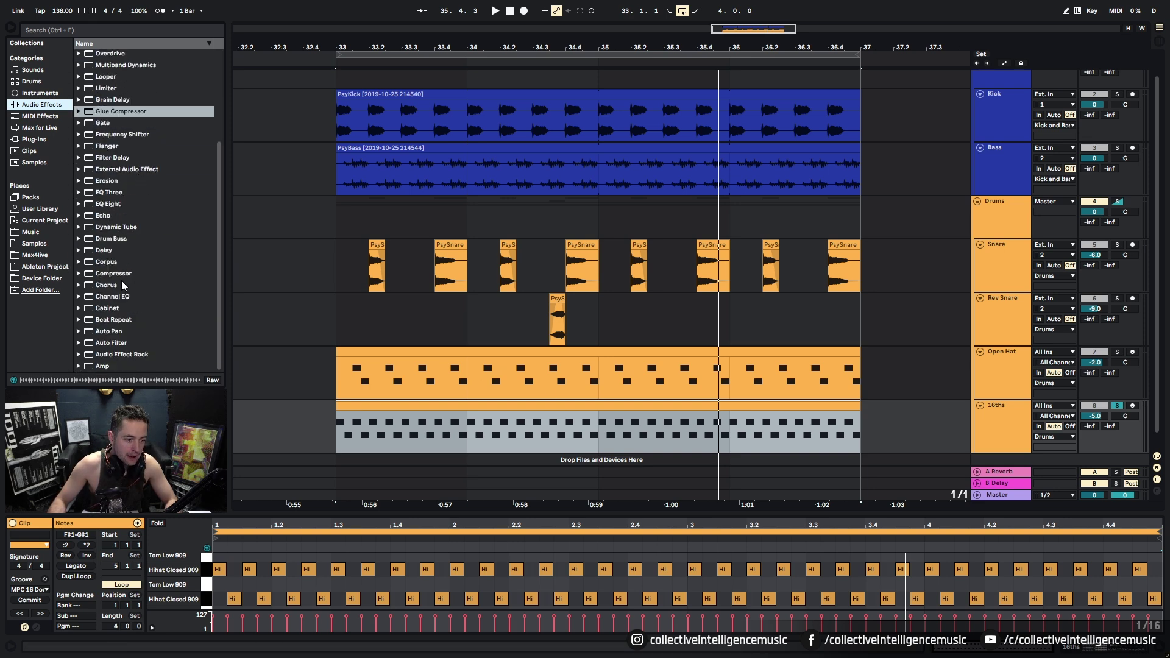
click(112, 276)
drag(383, 431, 392, 432)
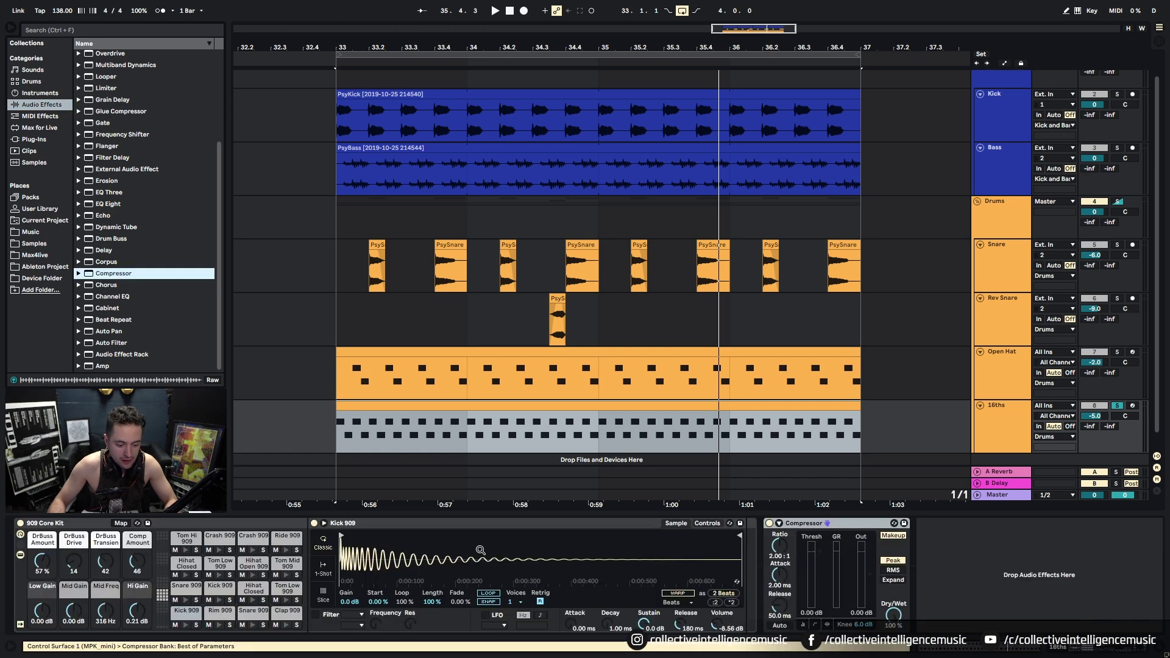
Enable the sidechain on the 16ths track's Compressor and take its audio from the Snare track.
click(779, 523)
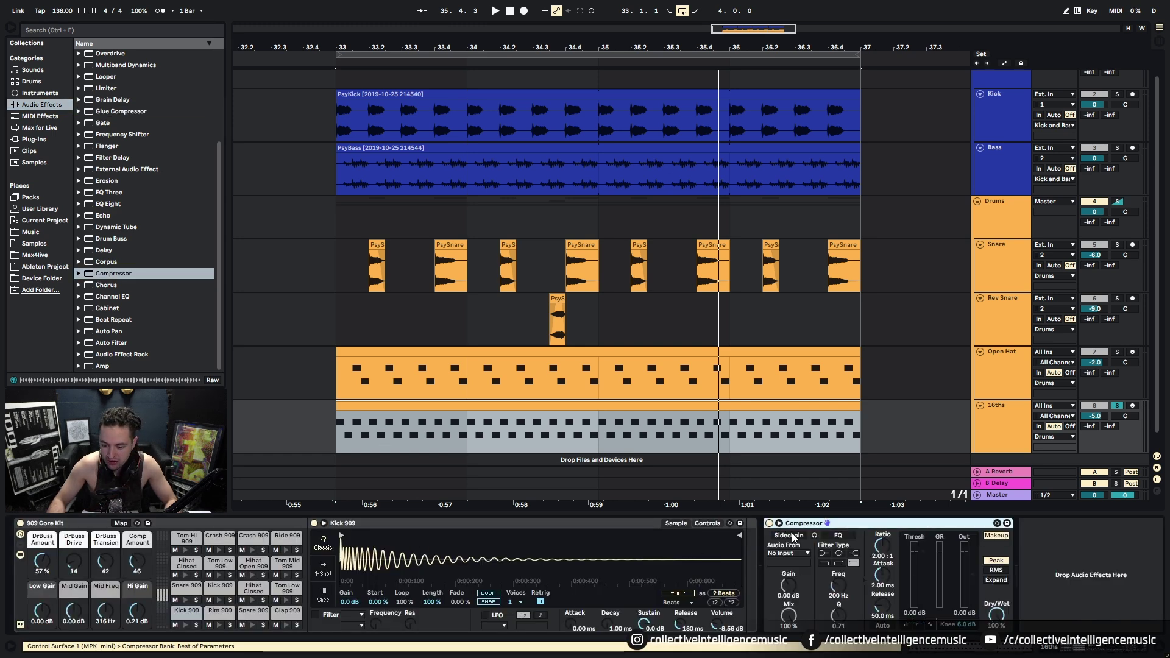
click(789, 535)
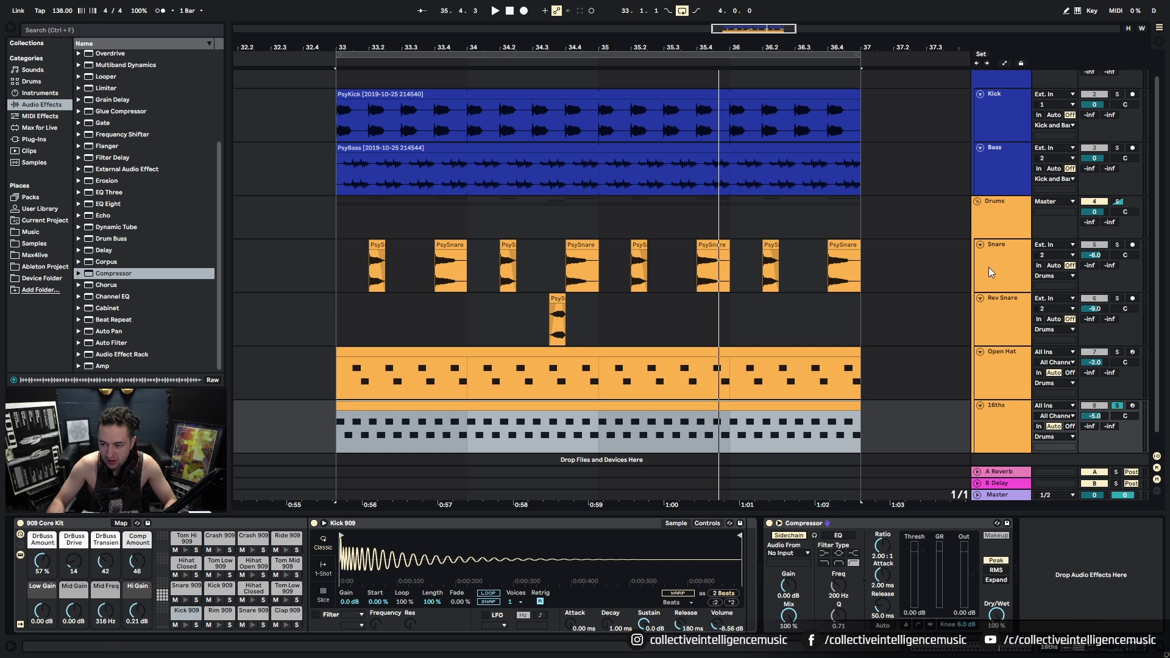
click(788, 553)
click(812, 547)
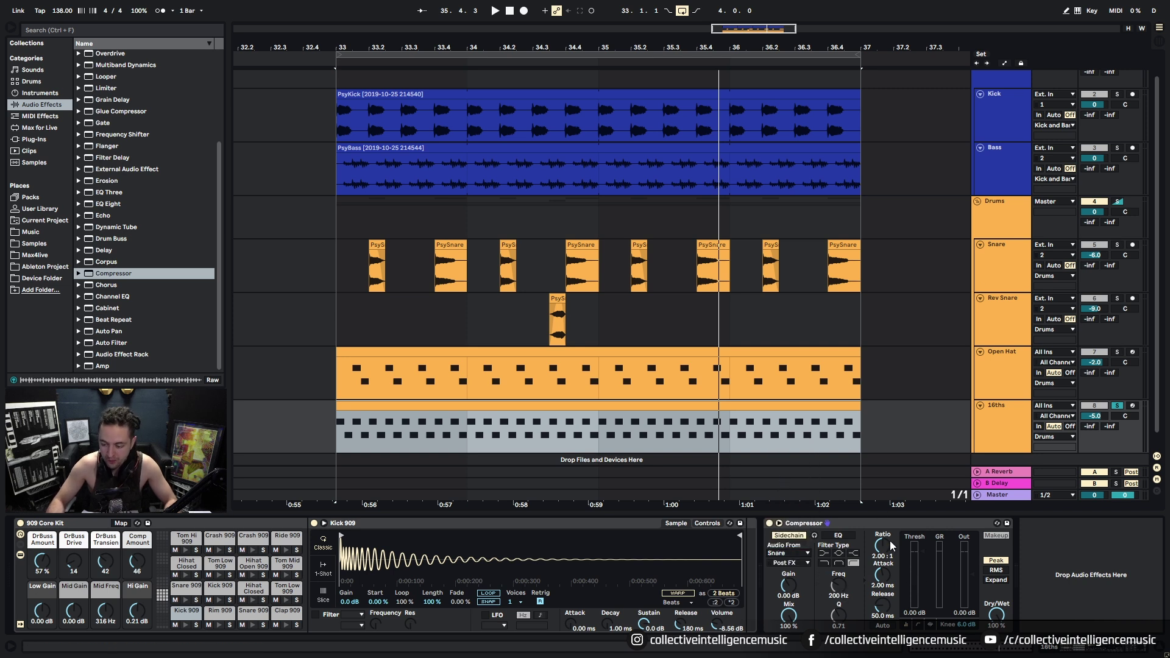
Set the Compressor's ratio to 6.63:1 and threshold to -32.0 dB, and solo the Snare track to hear it with the 16ths.
drag(885, 548, 885, 535)
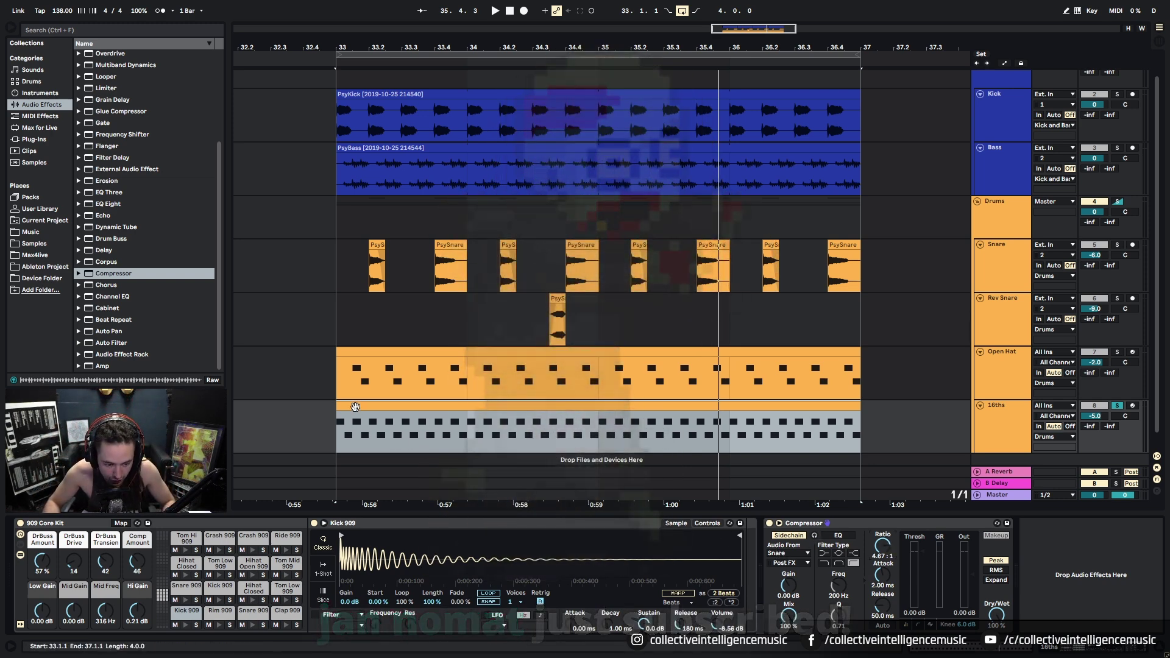
key(space)
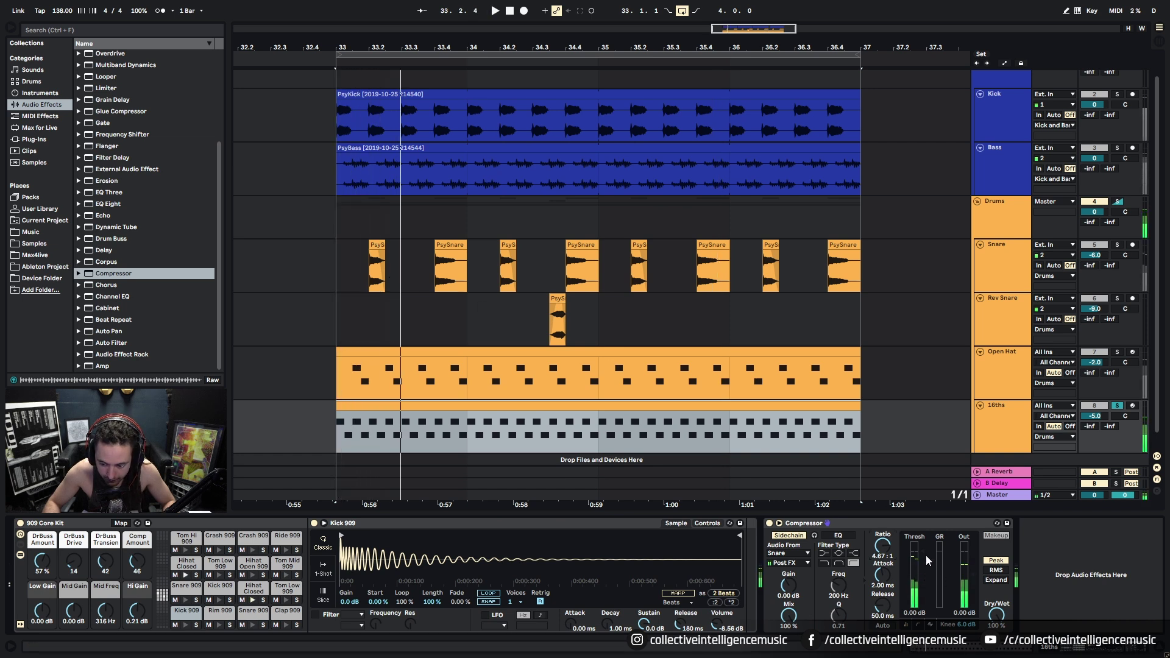
key(space)
drag(922, 578, 922, 595)
drag(883, 542, 883, 535)
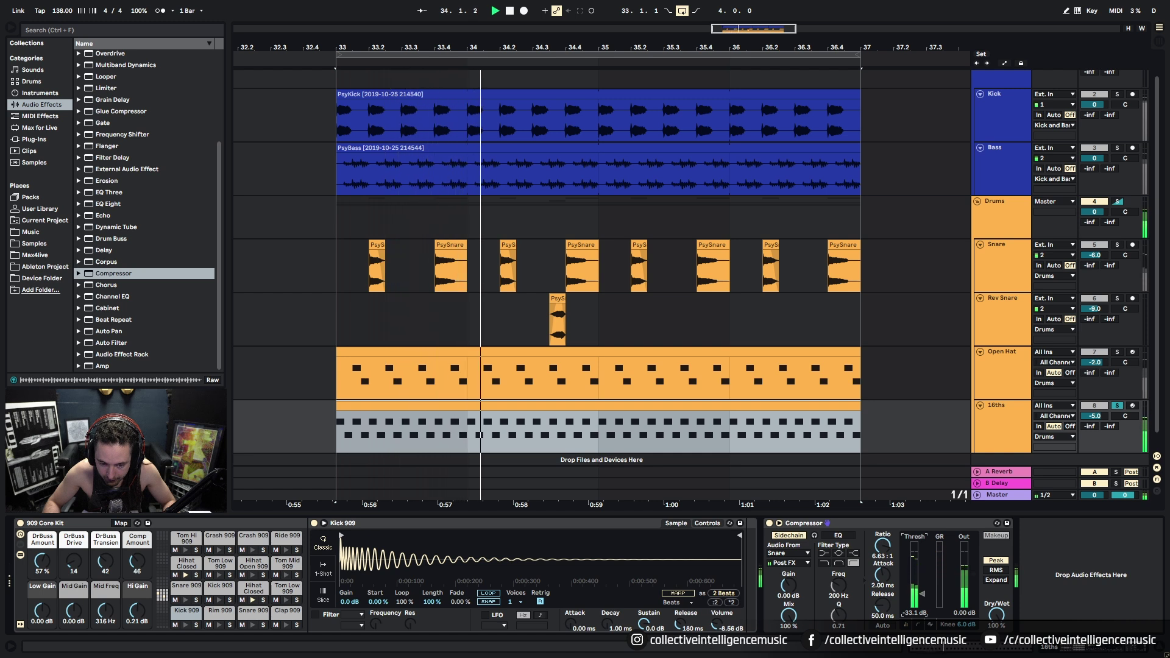
click(1118, 245)
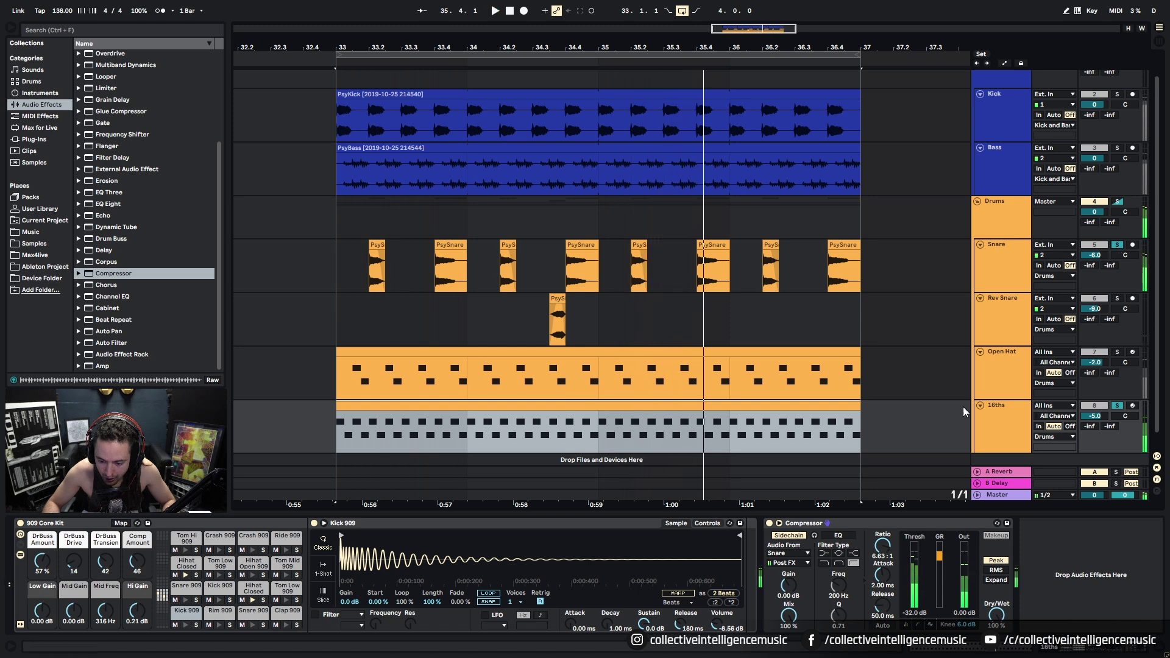
Duplicate the Compressor on the 16ths track and set the copy's sidechain source to Kick.
click(809, 525)
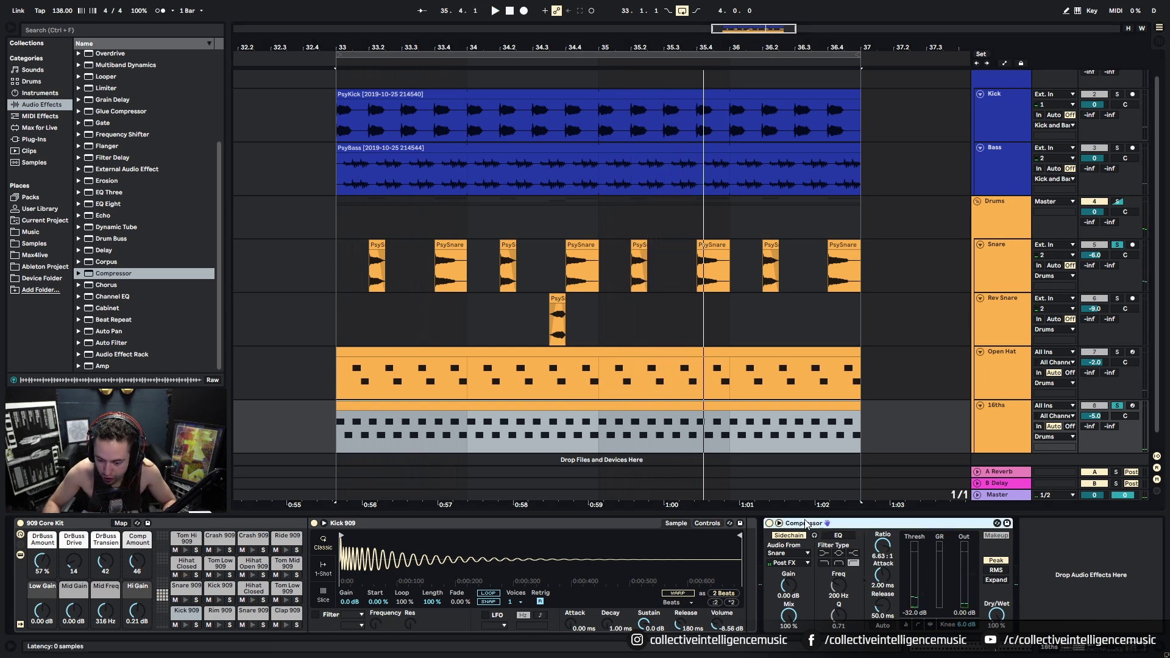
key(ctrl+d)
click(932, 554)
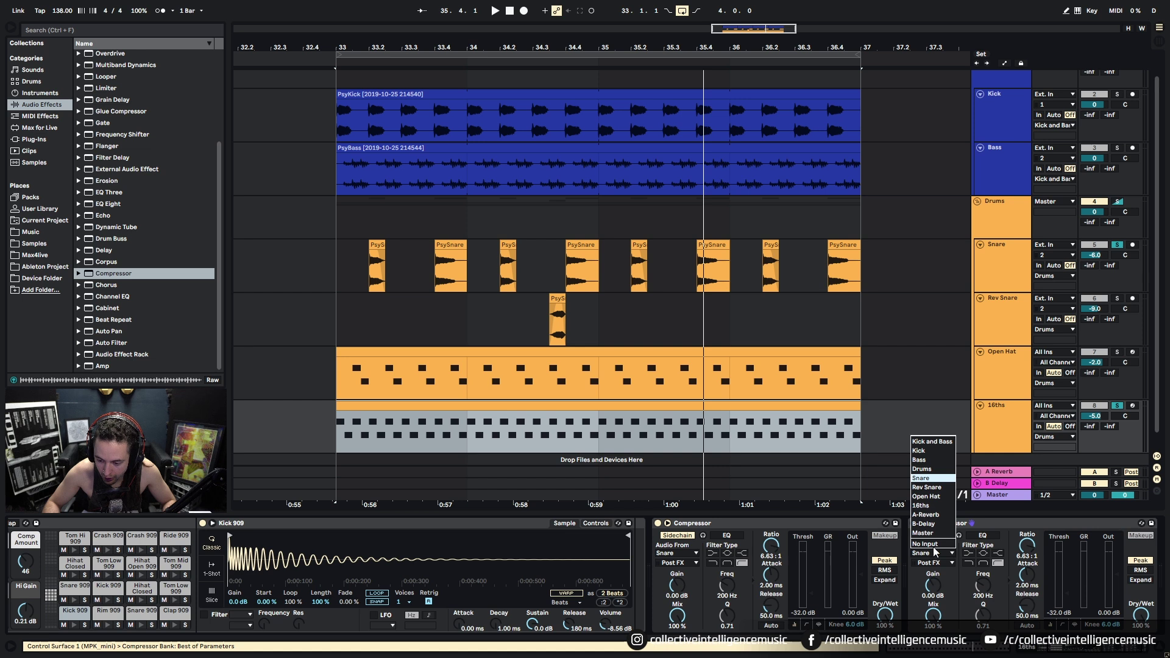
click(927, 452)
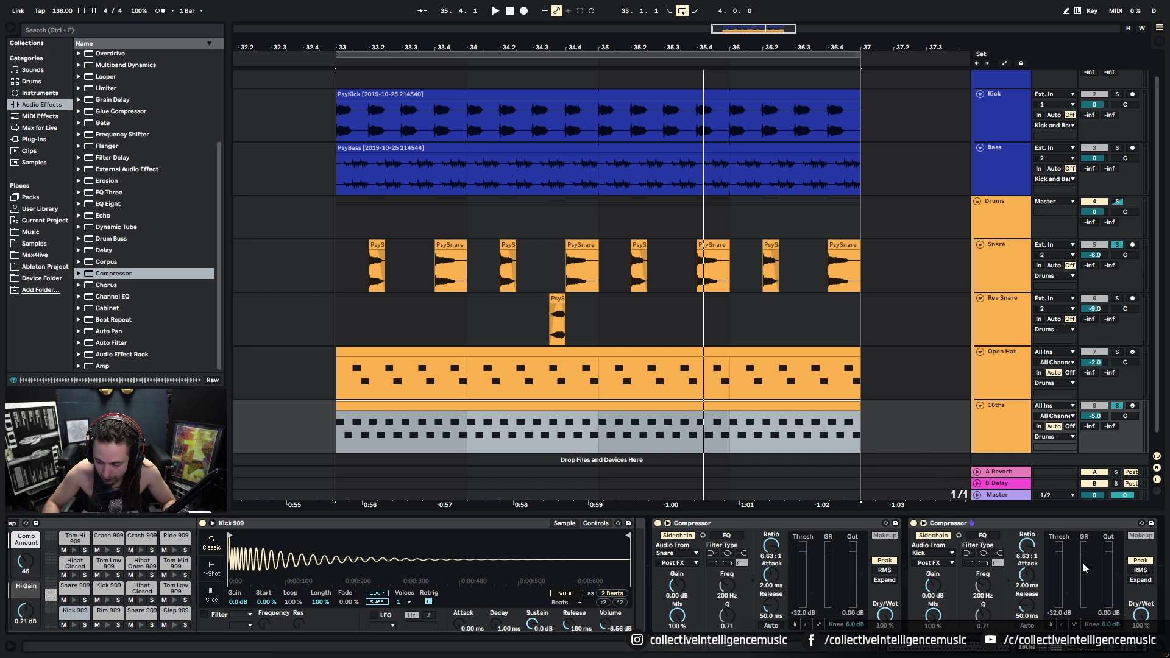
During playback, set the snare-keyed Compressor's threshold to -19.6 dB and the kick-keyed one's to -20.1 dB.
key(space)
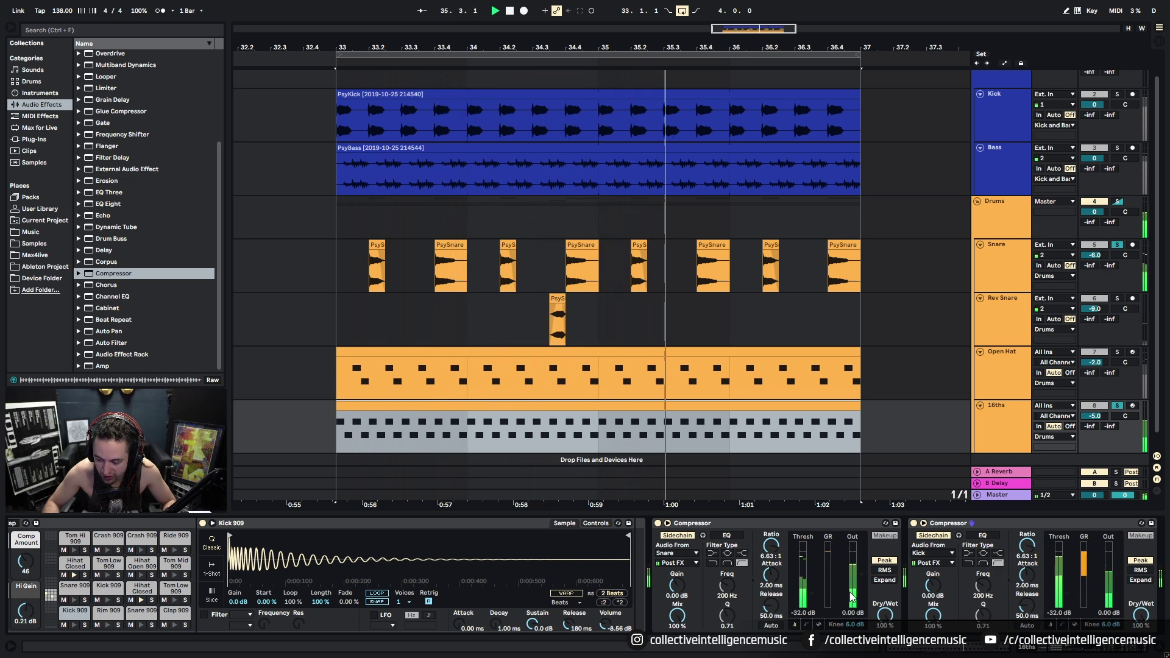
drag(809, 604, 810, 588)
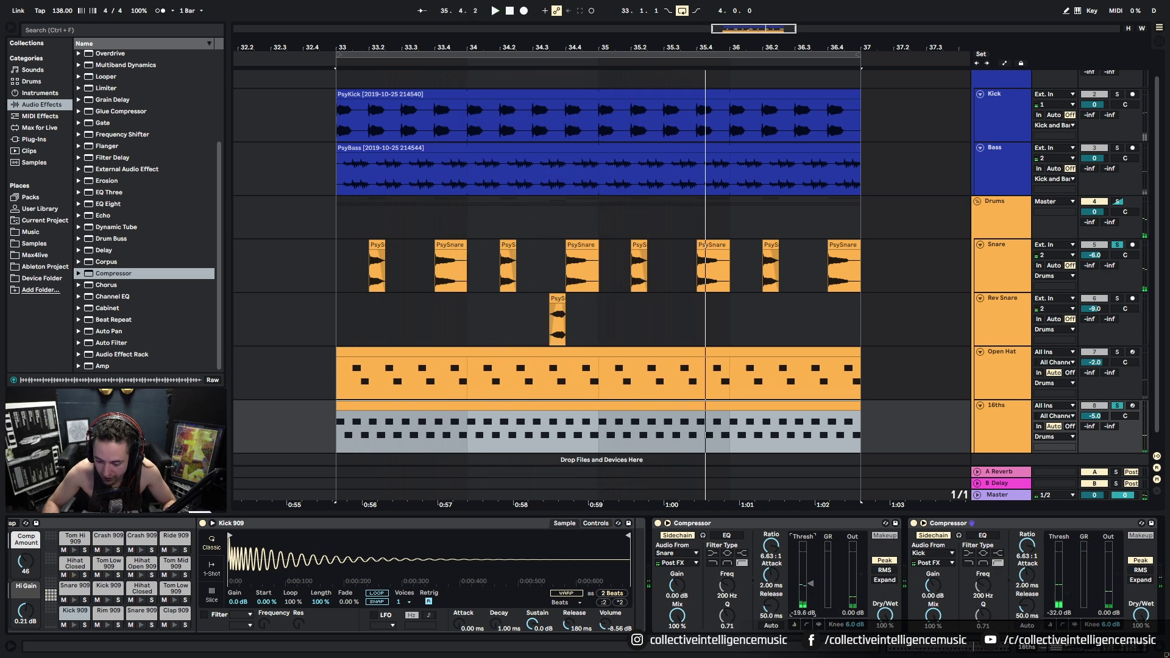
drag(1067, 603, 1069, 583)
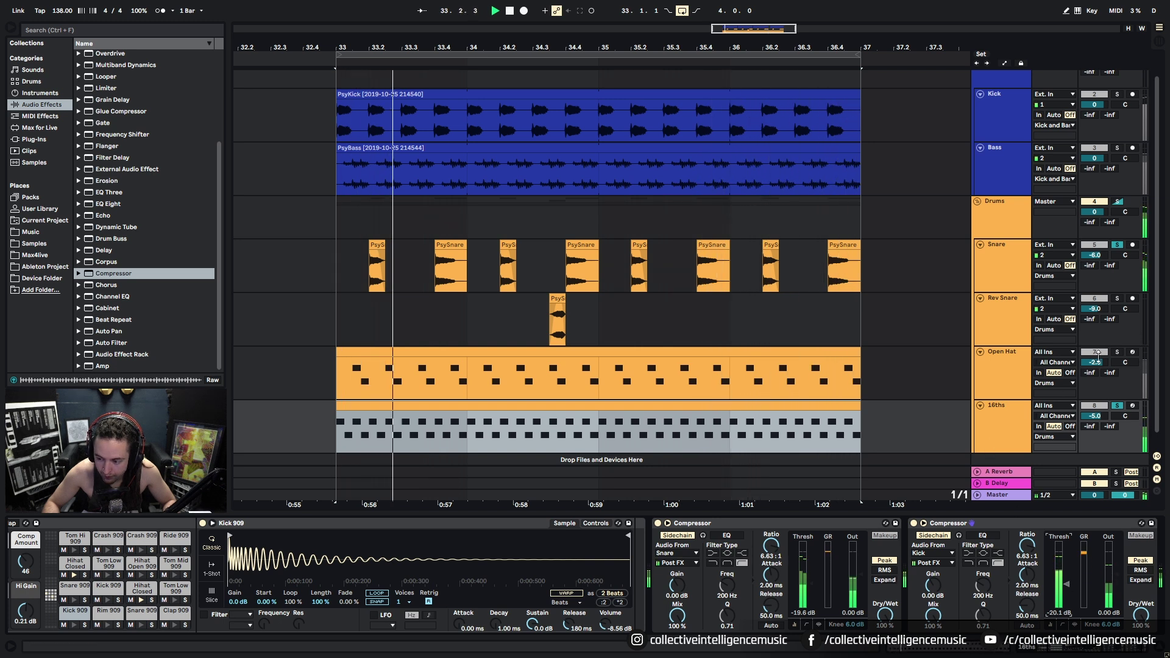
Solo the Open Hat track too and open the 16ths and Open Hat clips together in the note editor, with 16ths editable.
click(1117, 352)
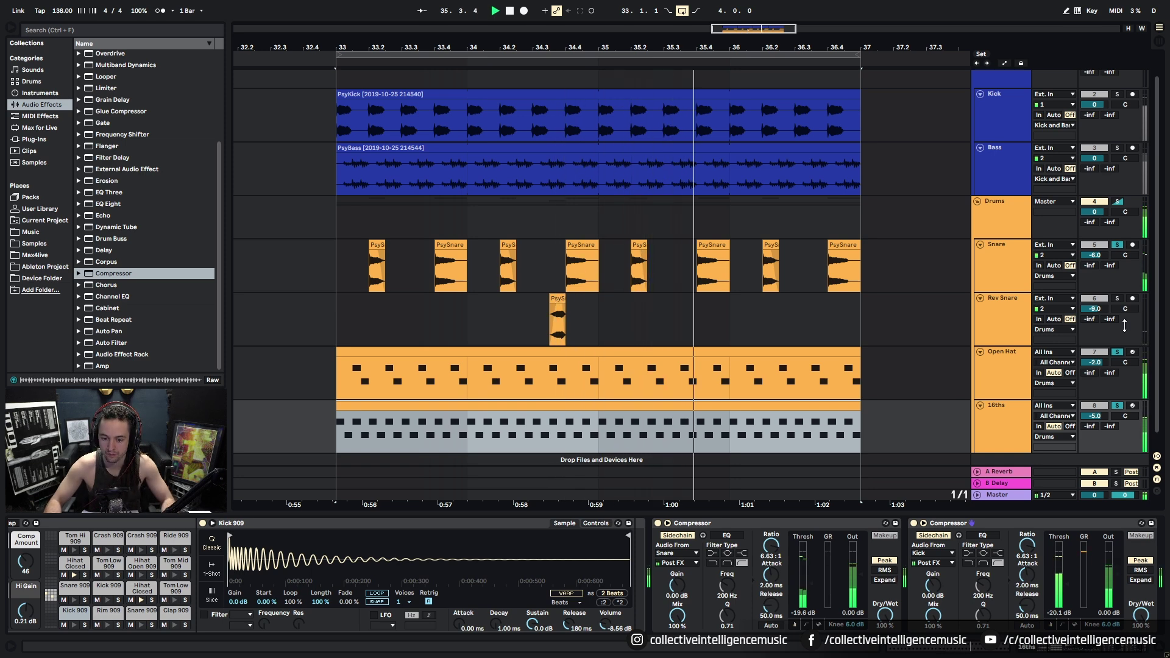
click(836, 374)
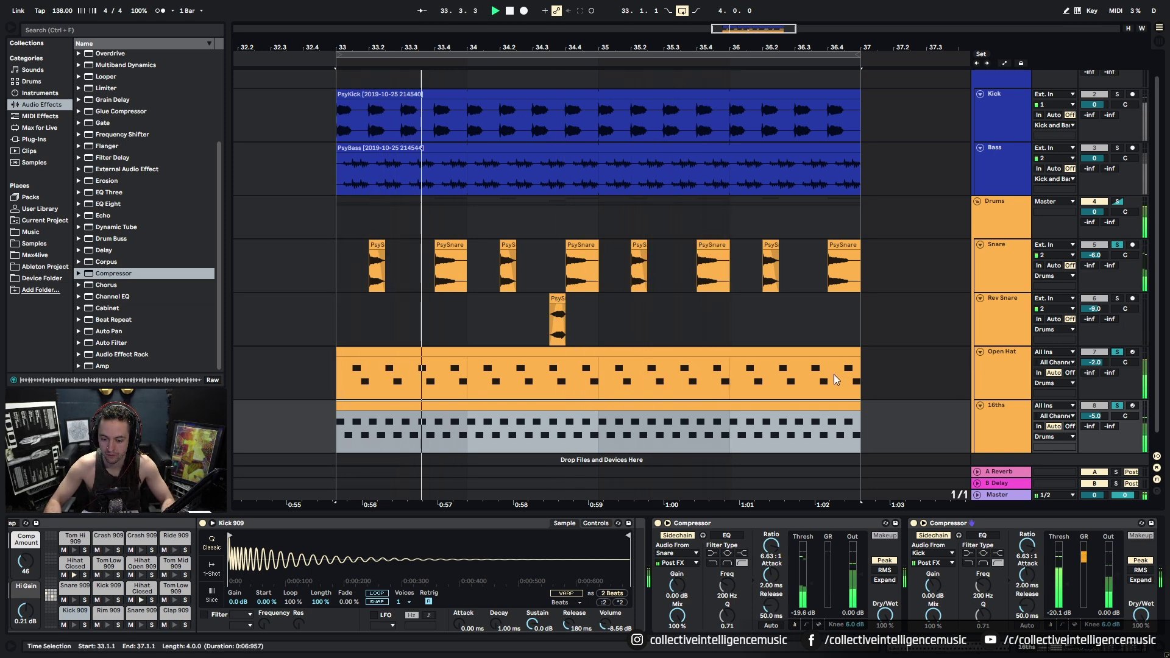
double_click(690, 351)
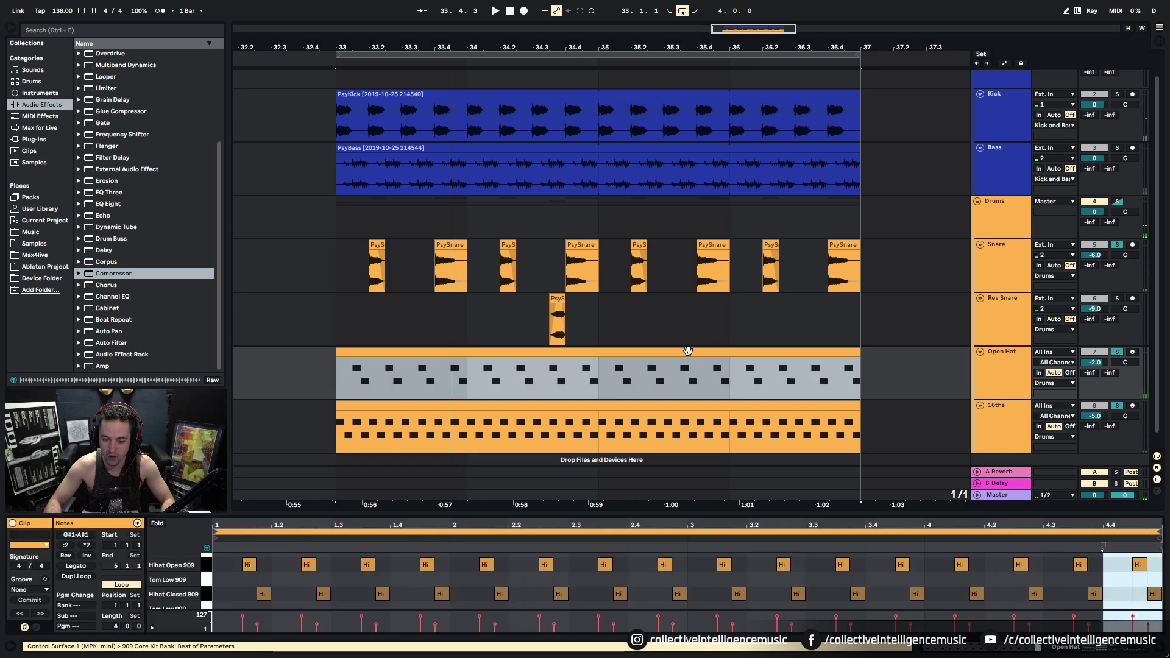
click(669, 405)
shift+click(391, 352)
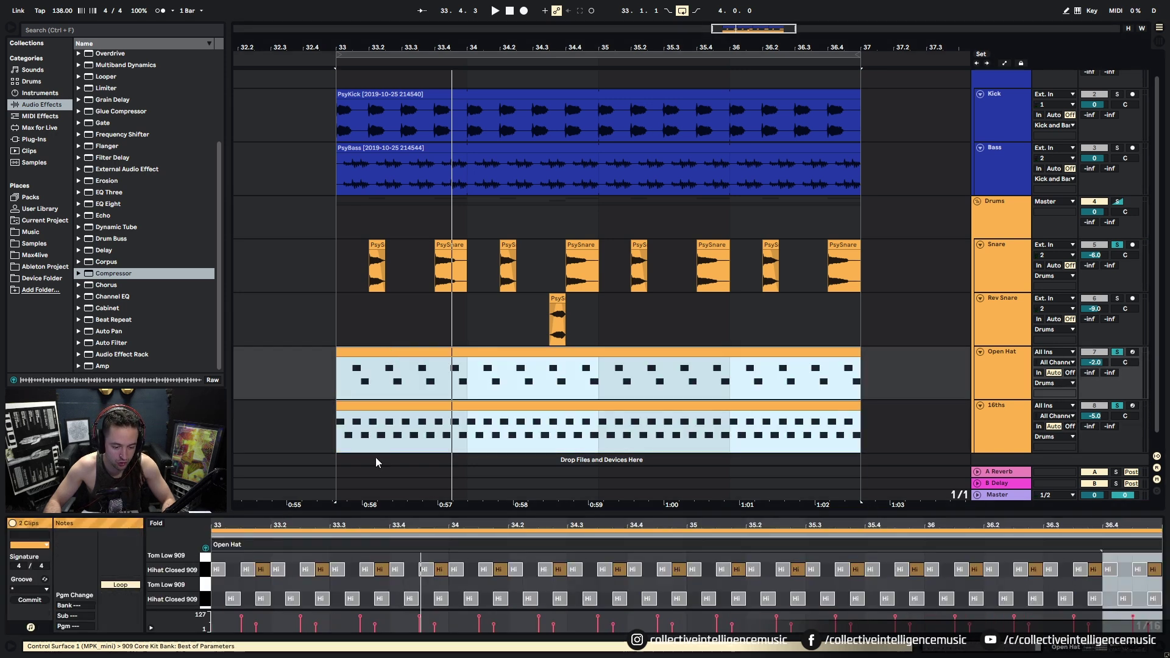
click(263, 598)
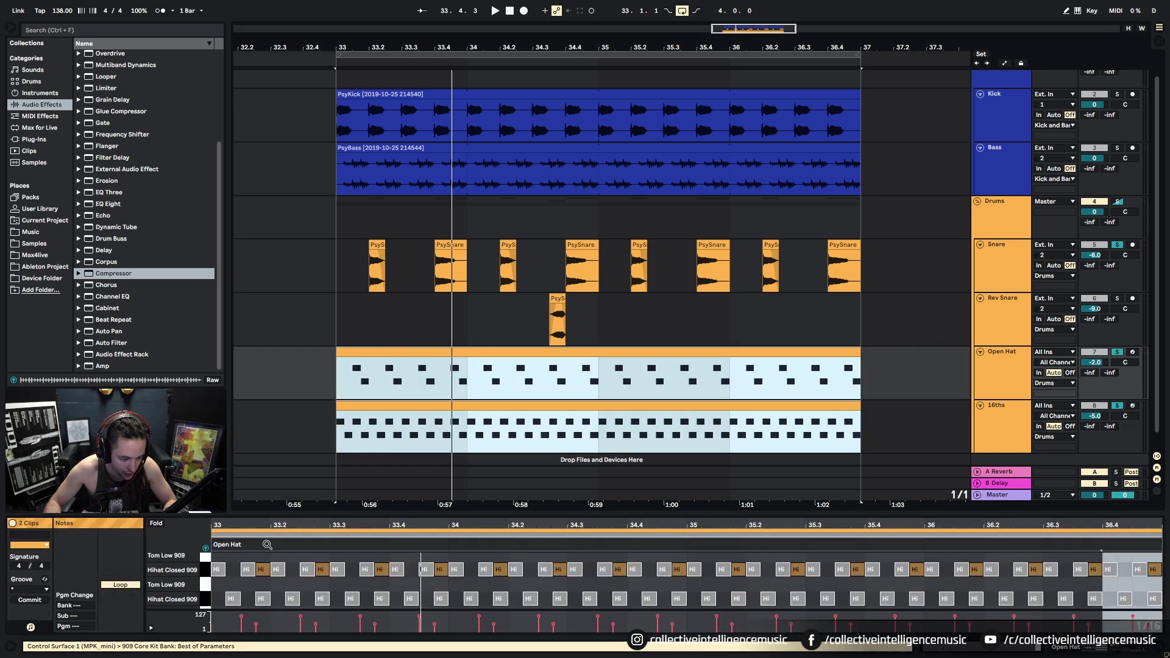
click(422, 394)
click(423, 412)
click(410, 401)
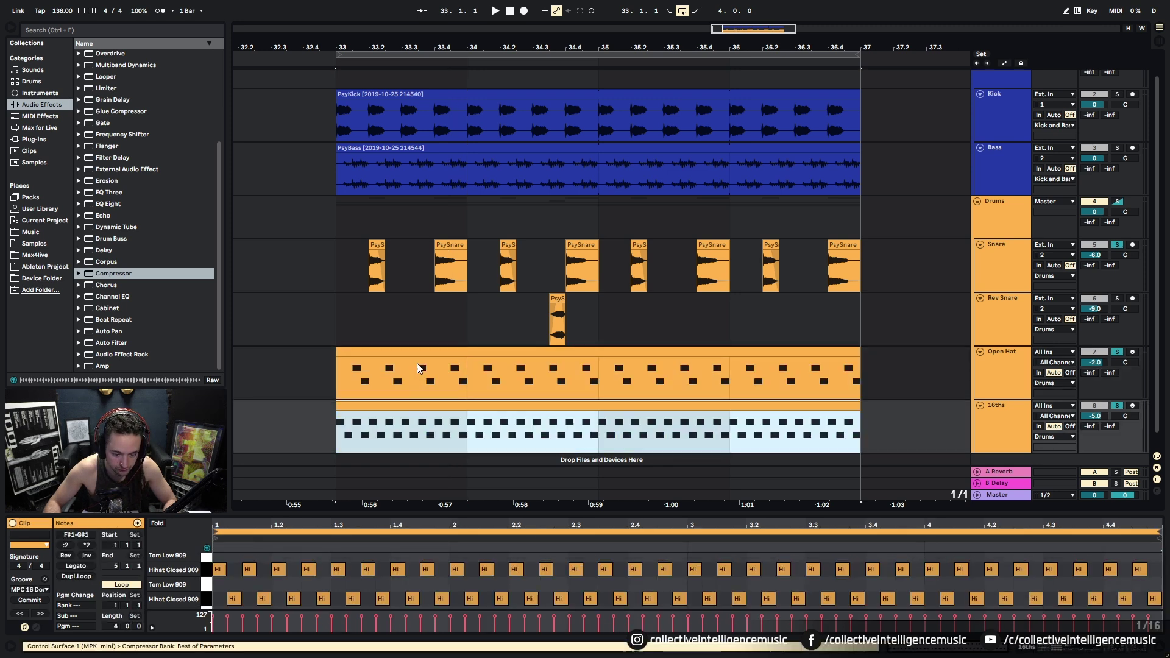
shift+click(422, 350)
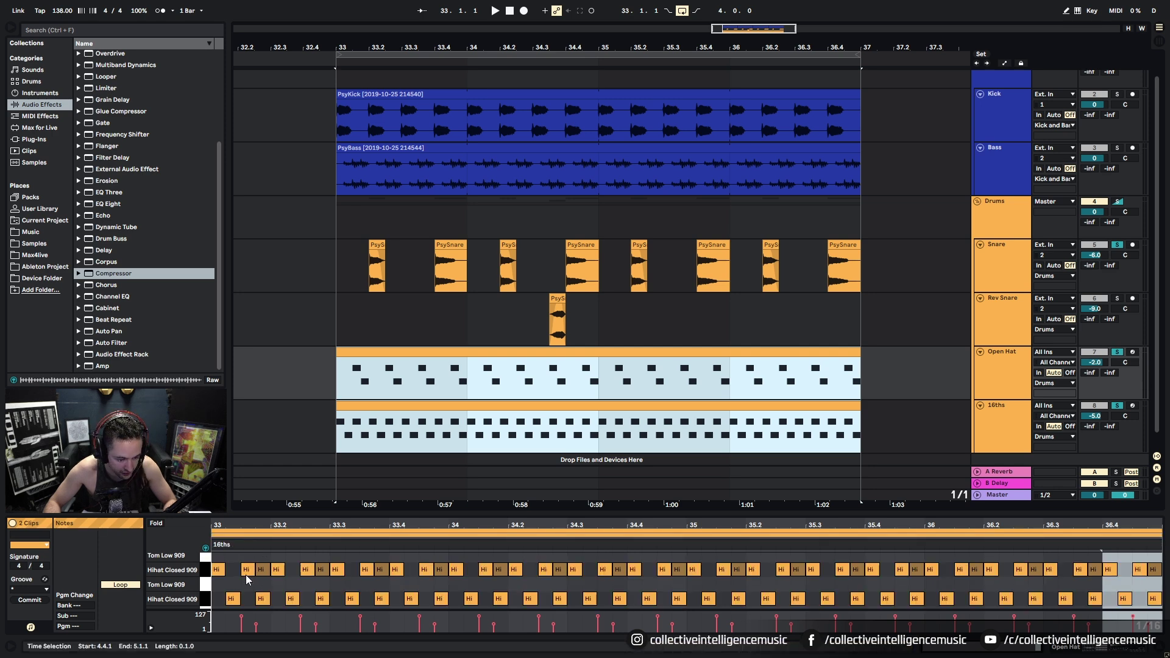
Deactivate the 16ths clip's lower Hihat Closed 909 notes on the fourth sixteenth of every beat across all four bars.
click(247, 573)
click(261, 600)
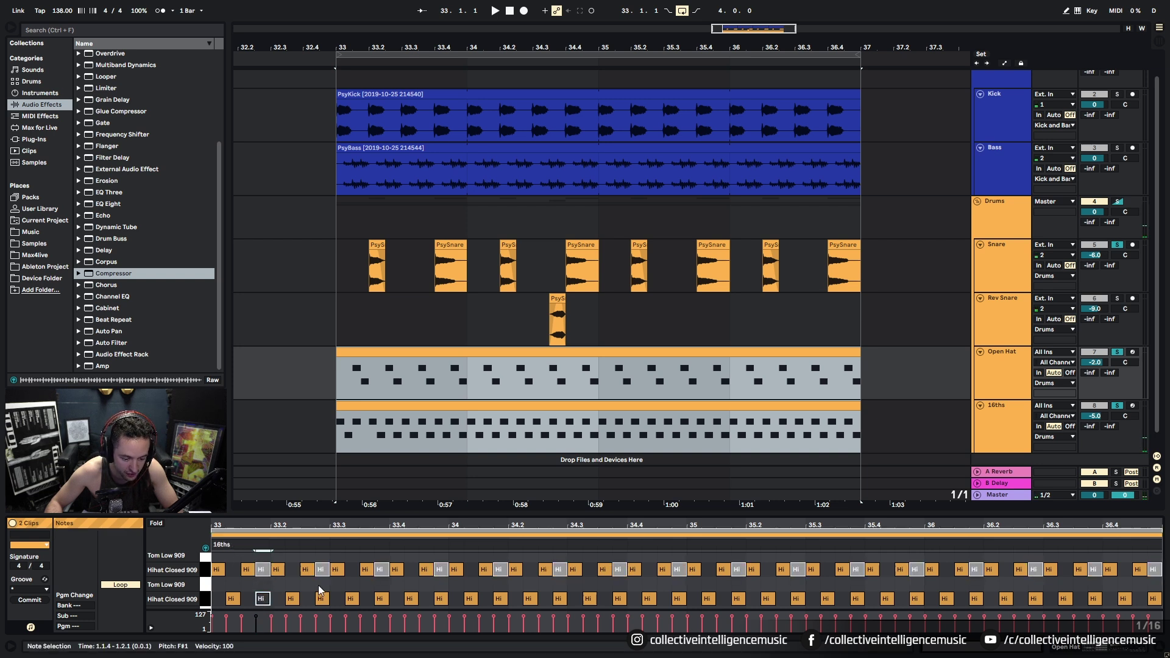
click(379, 603)
click(496, 600)
key(0)
click(556, 600)
click(677, 600)
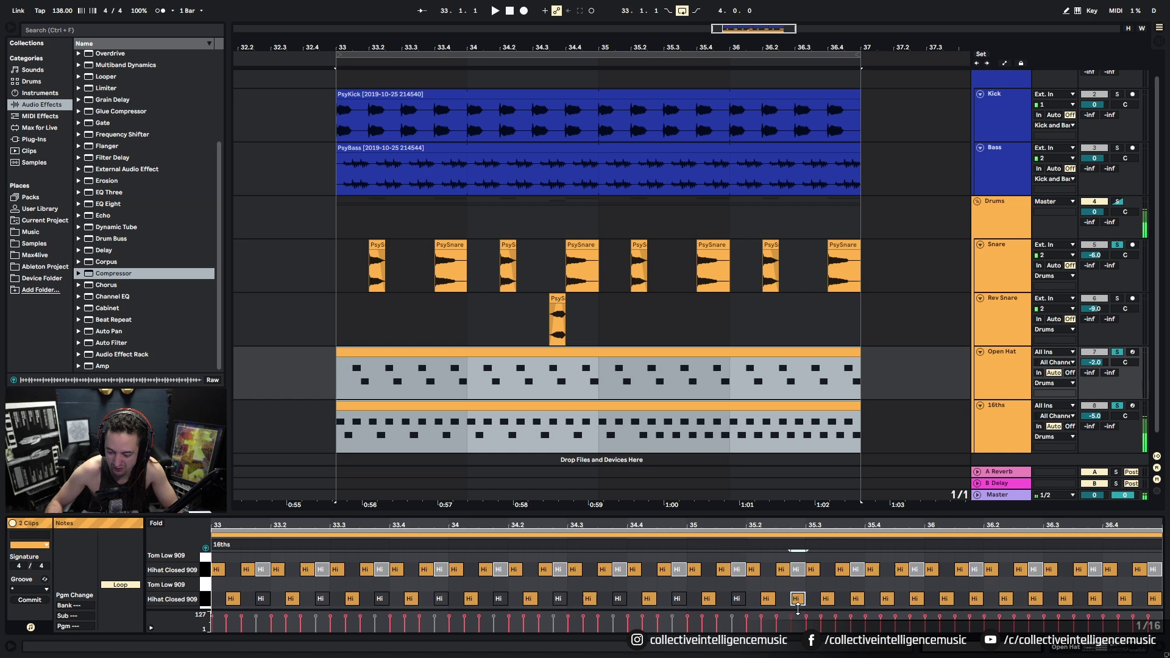
click(854, 598)
key(0)
click(974, 598)
key(0)
click(1034, 598)
key(0)
click(1093, 598)
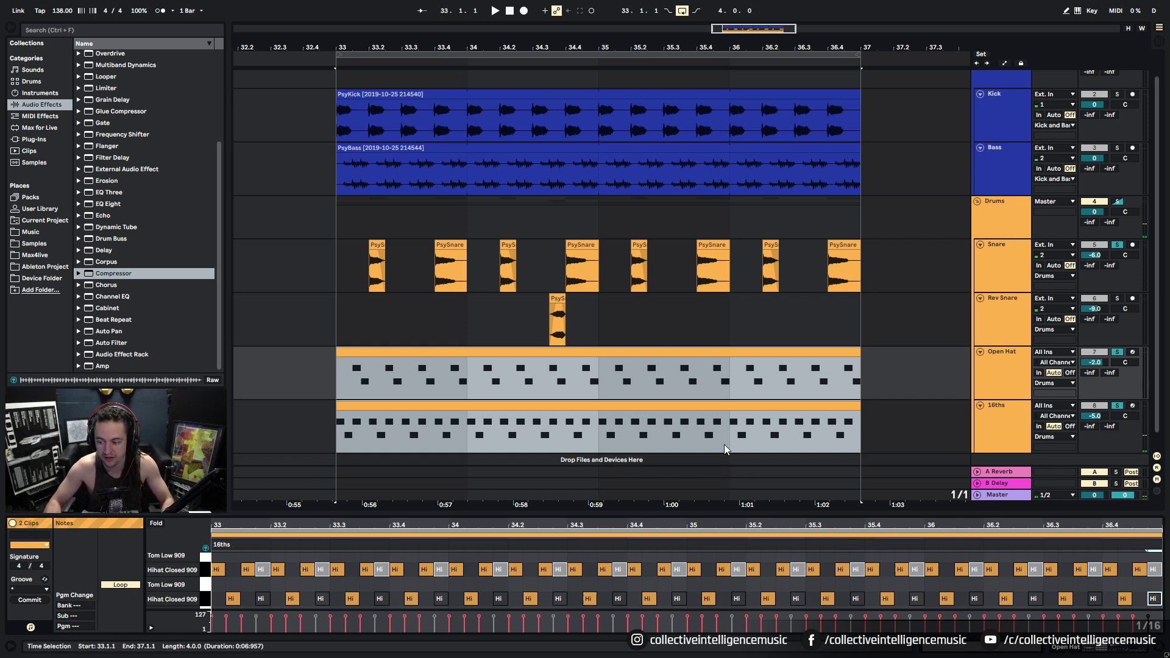
Audition the loop, moving solo from the drum tracks to the Kick and Bass group, and clear it to hear the full mix.
key(space)
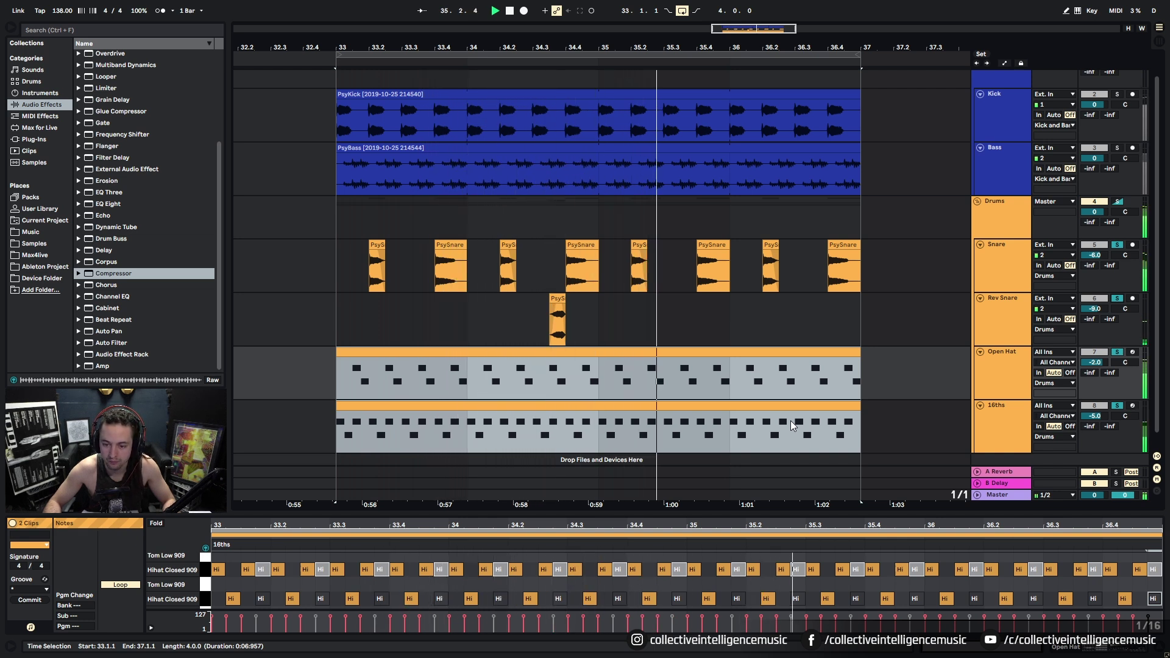
scroll(1067, 158, up, 1)
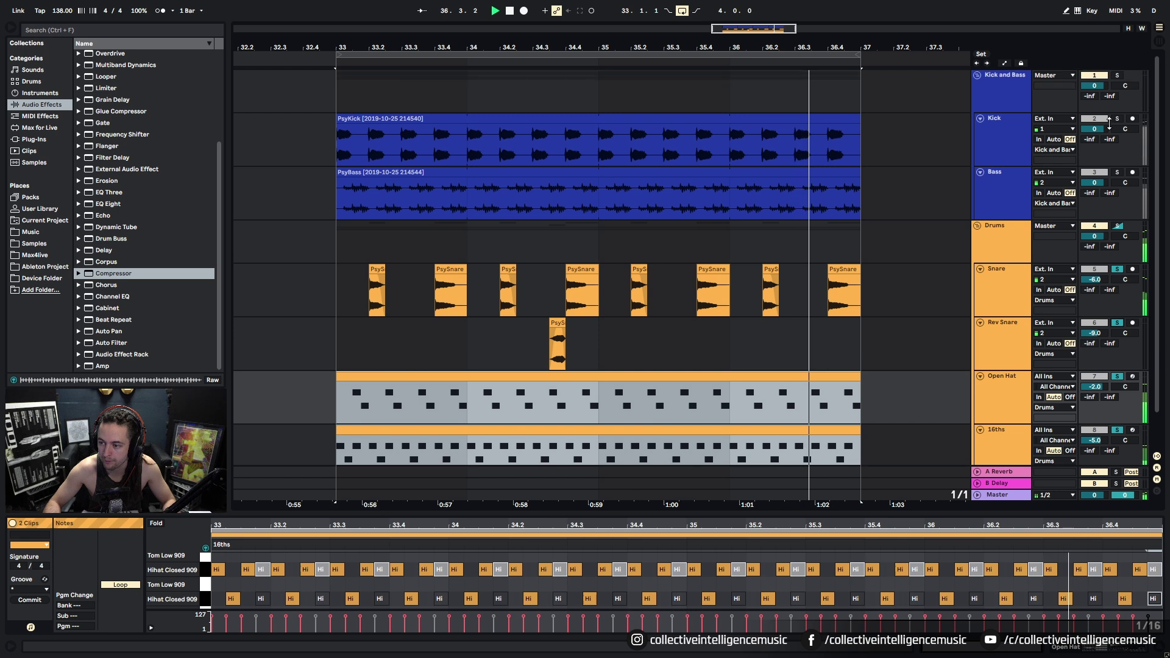
click(1121, 75)
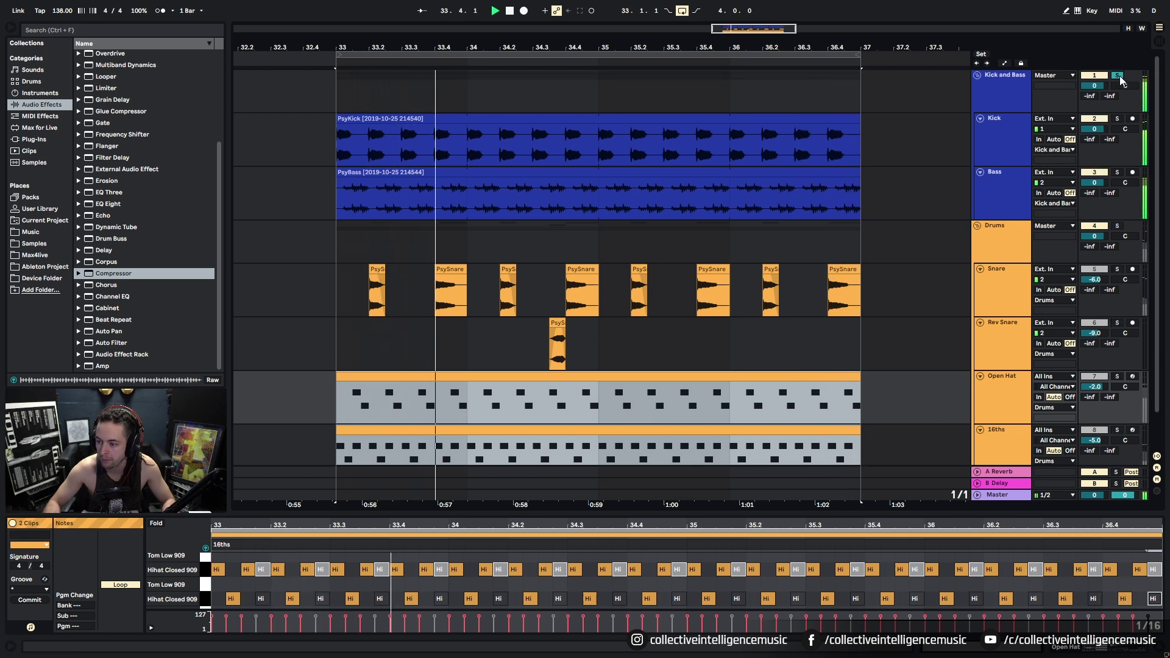
click(1120, 75)
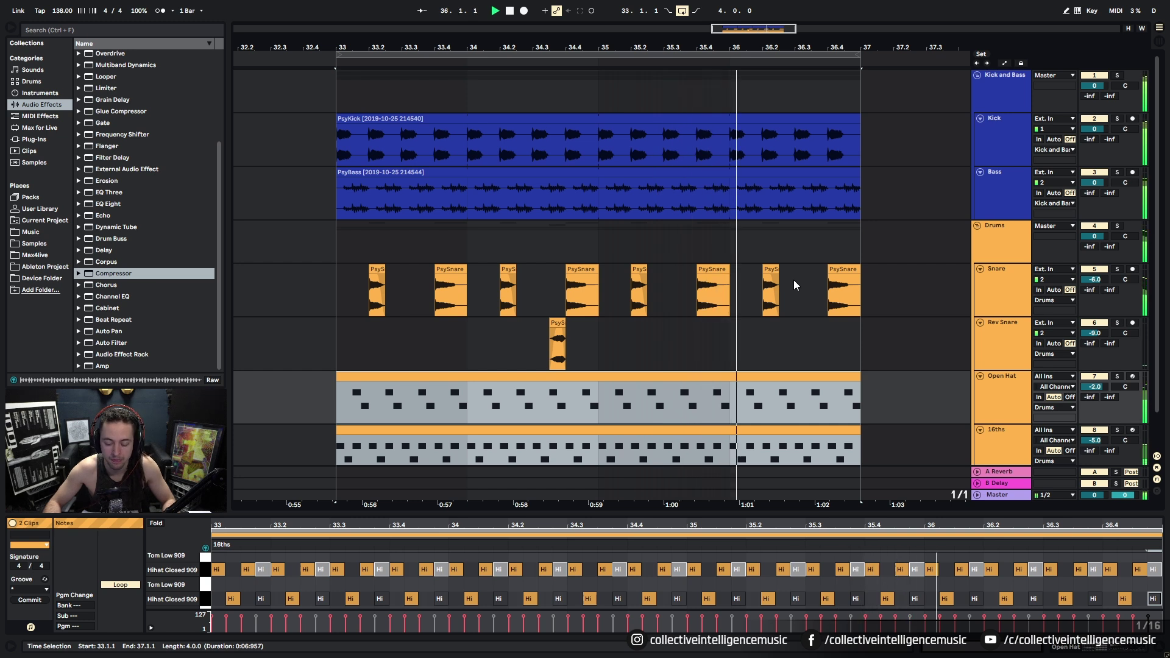
scroll(794, 280, down, 2)
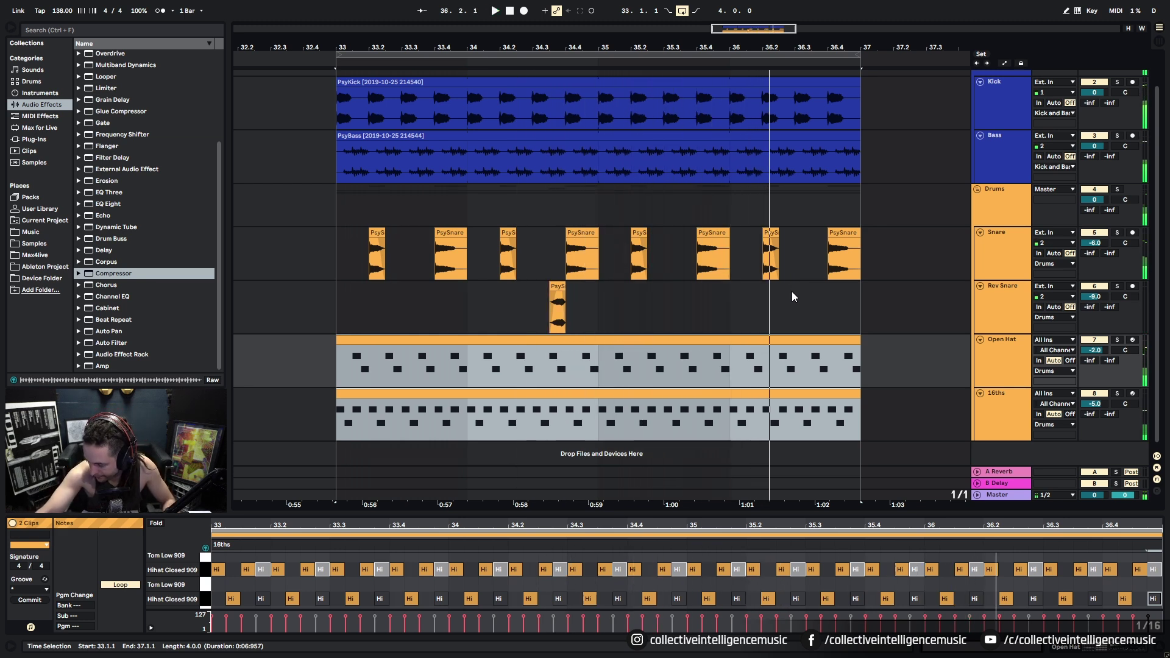
key(space)
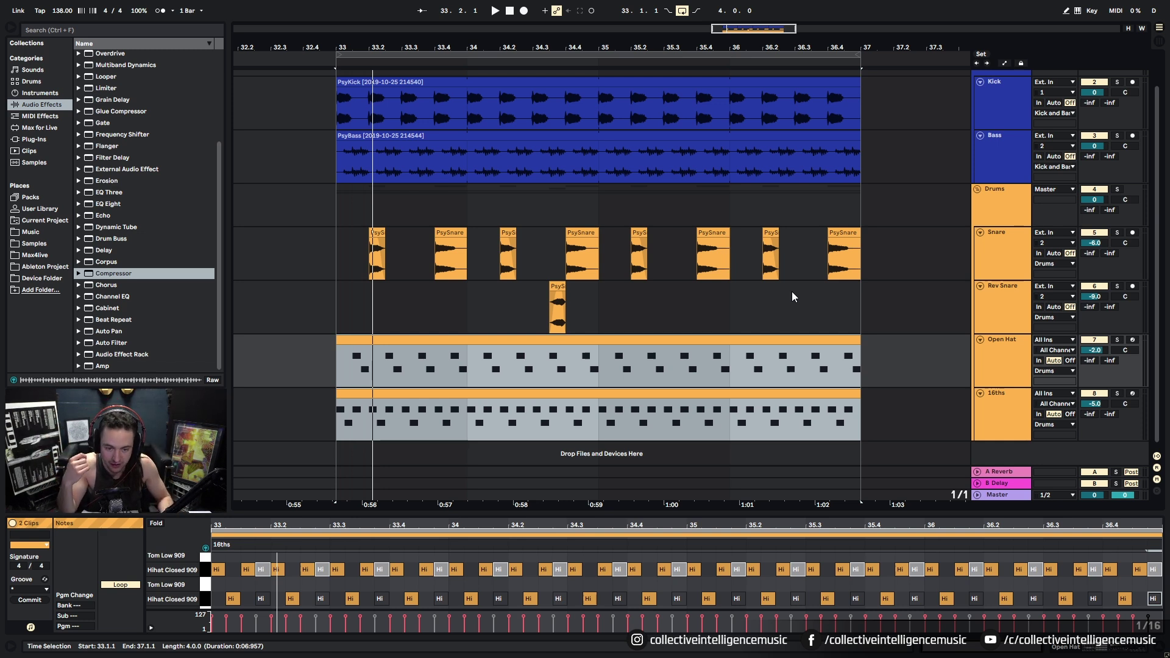
Fold the Drums and Kick and Bass groups and show a wider stretch of the arrangement around bars 33 to 37.
scroll(839, 288, up, 2)
click(977, 226)
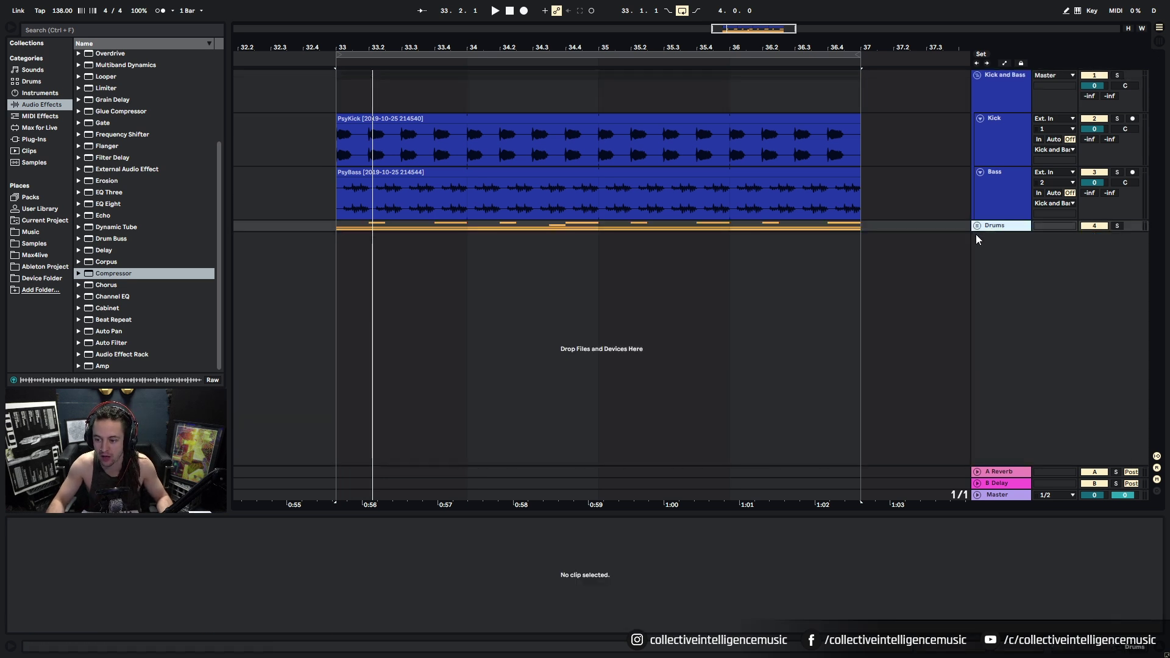
click(978, 75)
drag(582, 47, 582, 15)
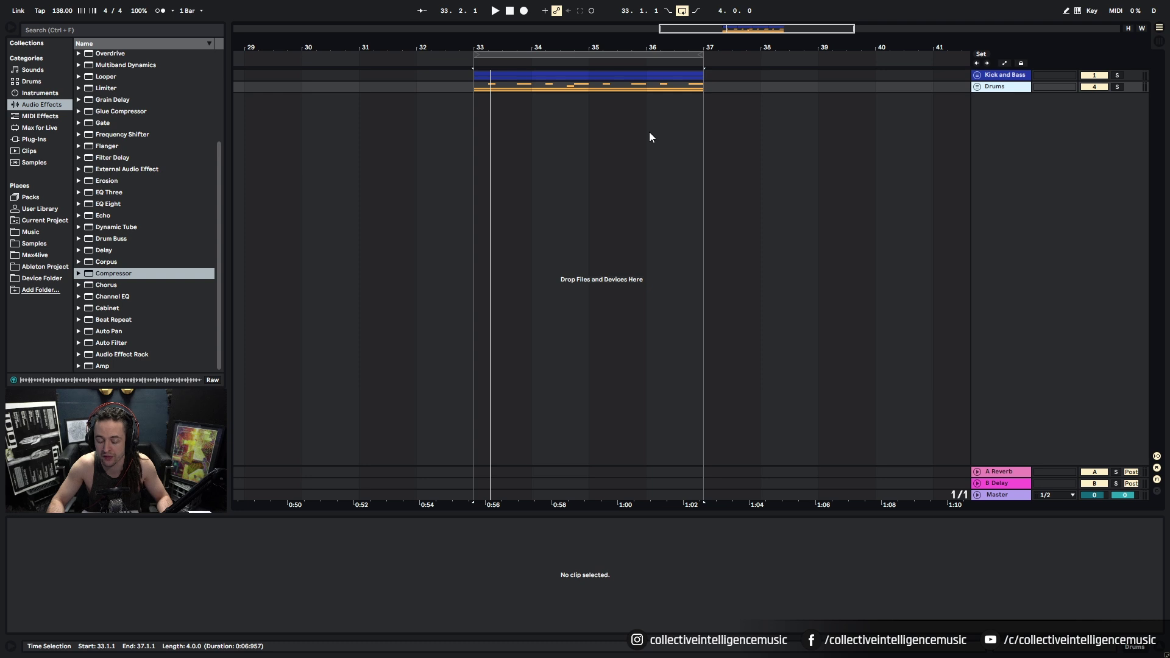